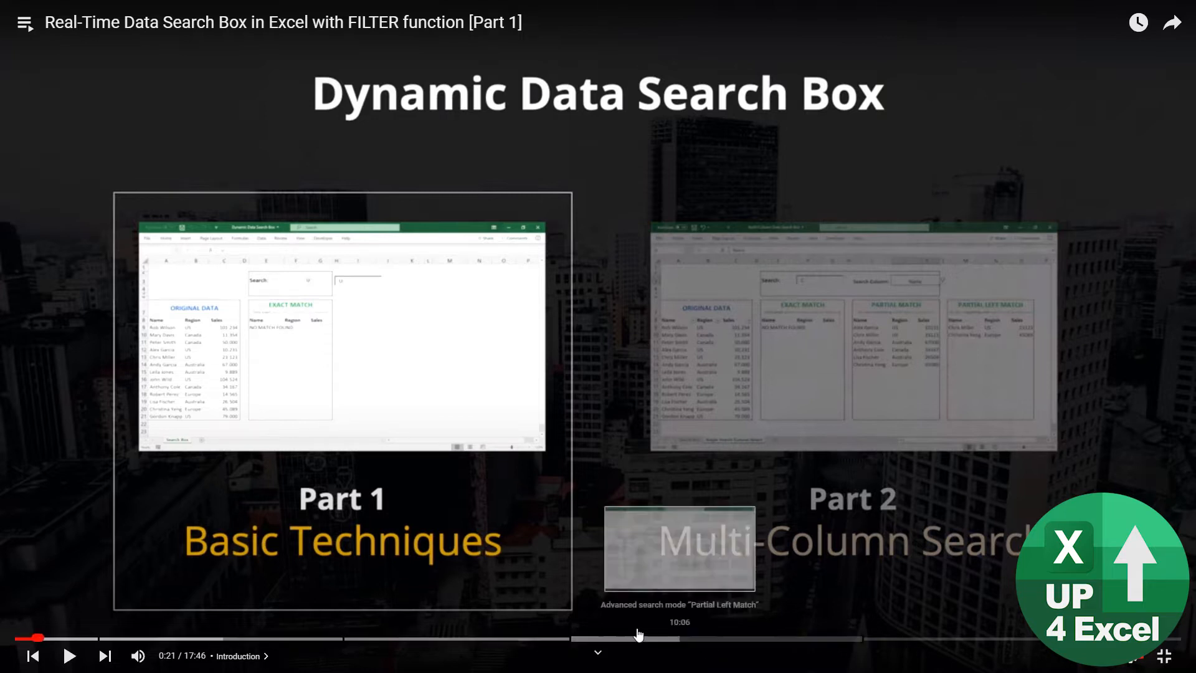
- Play through the Dynamic Data Search Box introduction video, pausing at the Part 1 and Part 2 previews
click(69, 655)
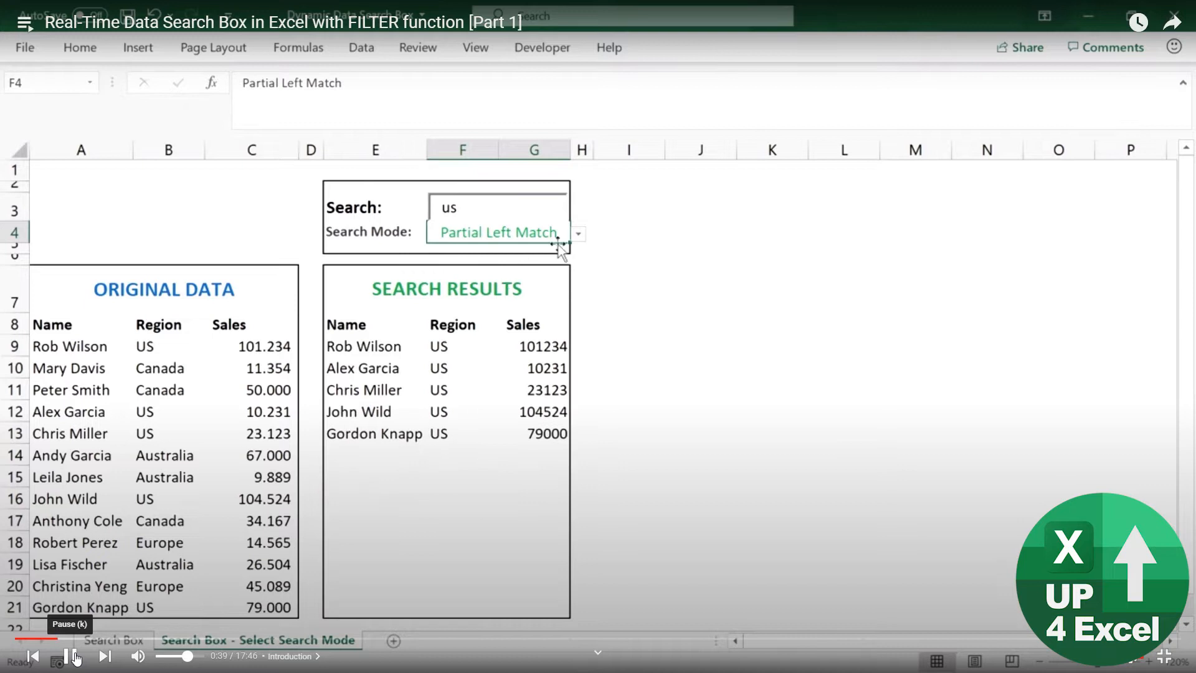
click(72, 656)
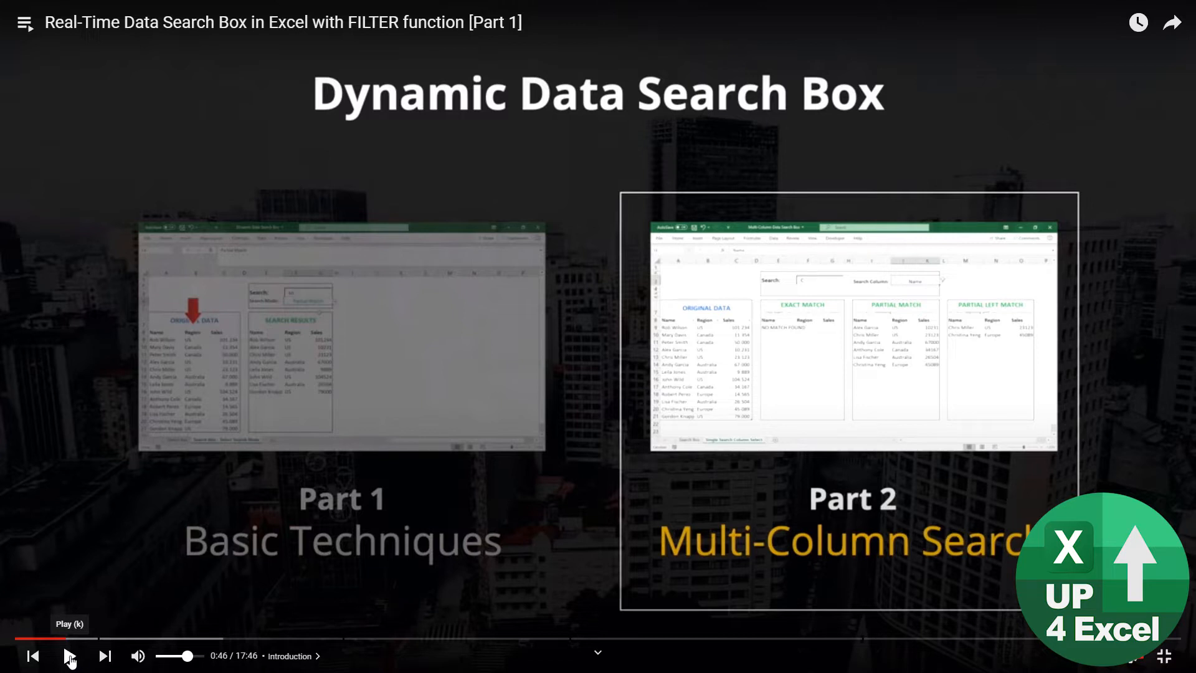
click(70, 659)
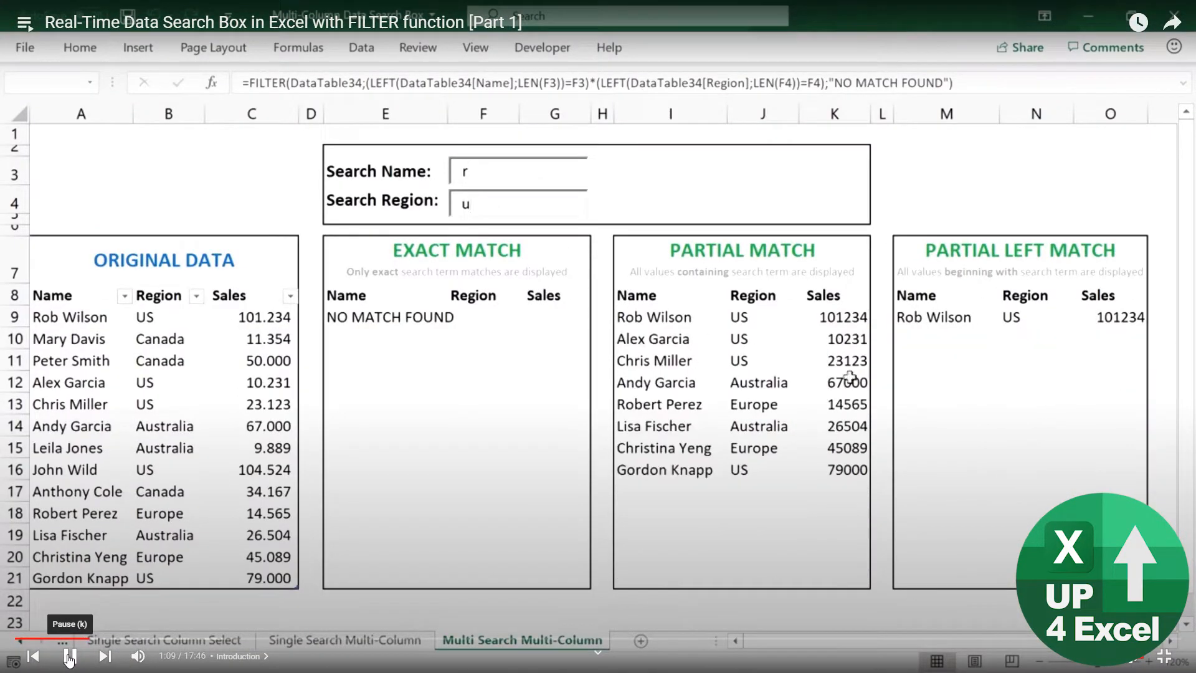
click(70, 658)
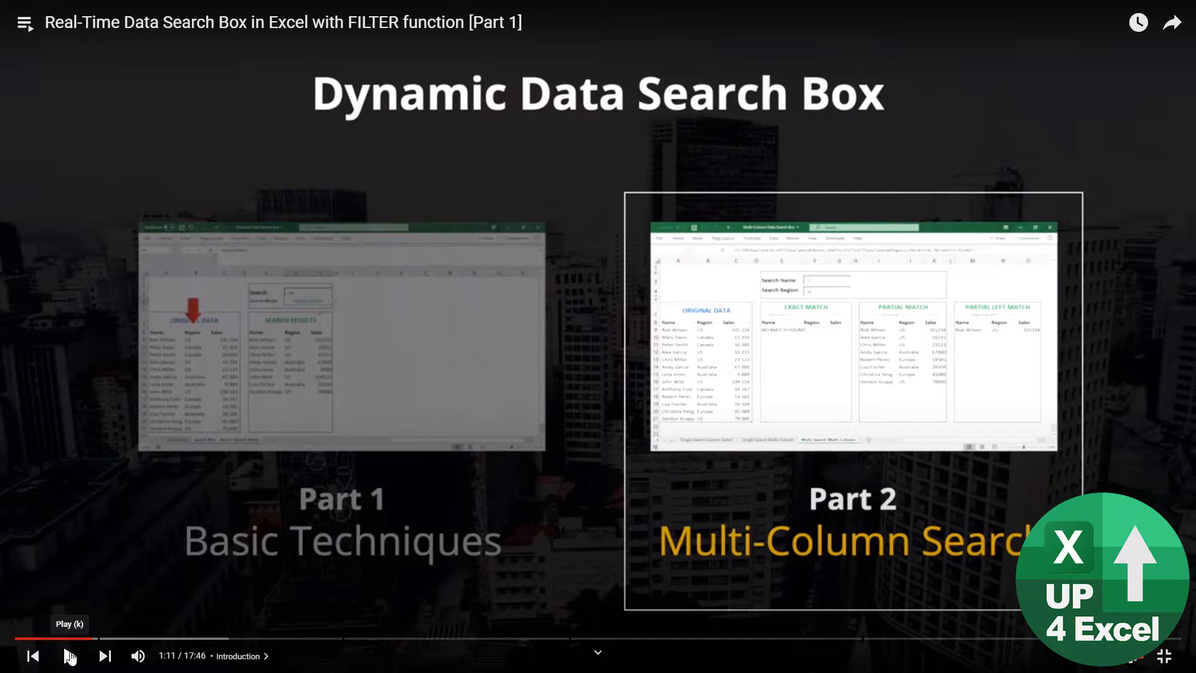
click(69, 655)
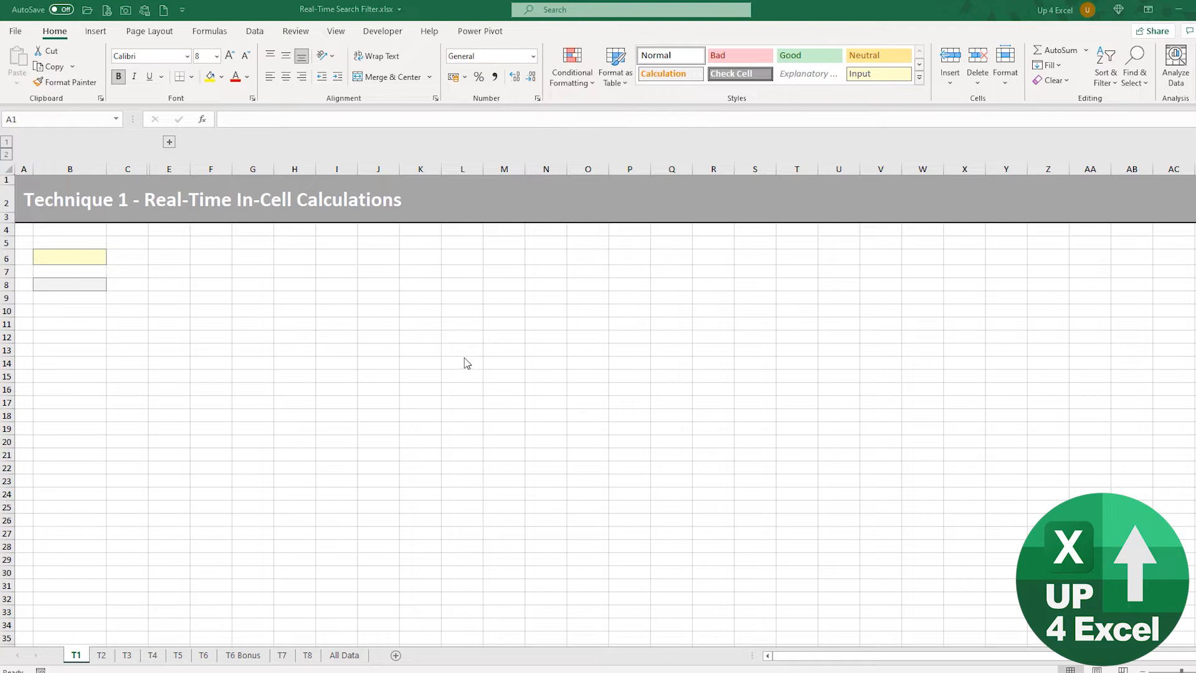
- Inspect the uppercase formula in B8, and enter hello in the yellow input cell B6 to test it
click(86, 284)
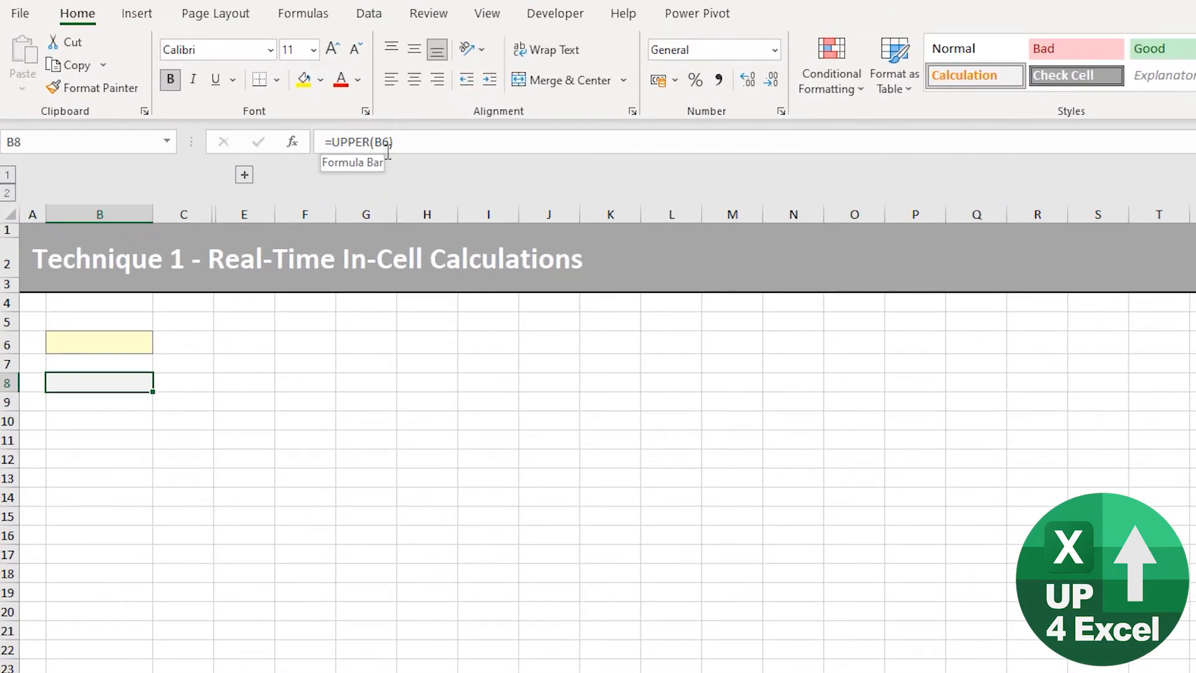
click(124, 340)
text(hello)
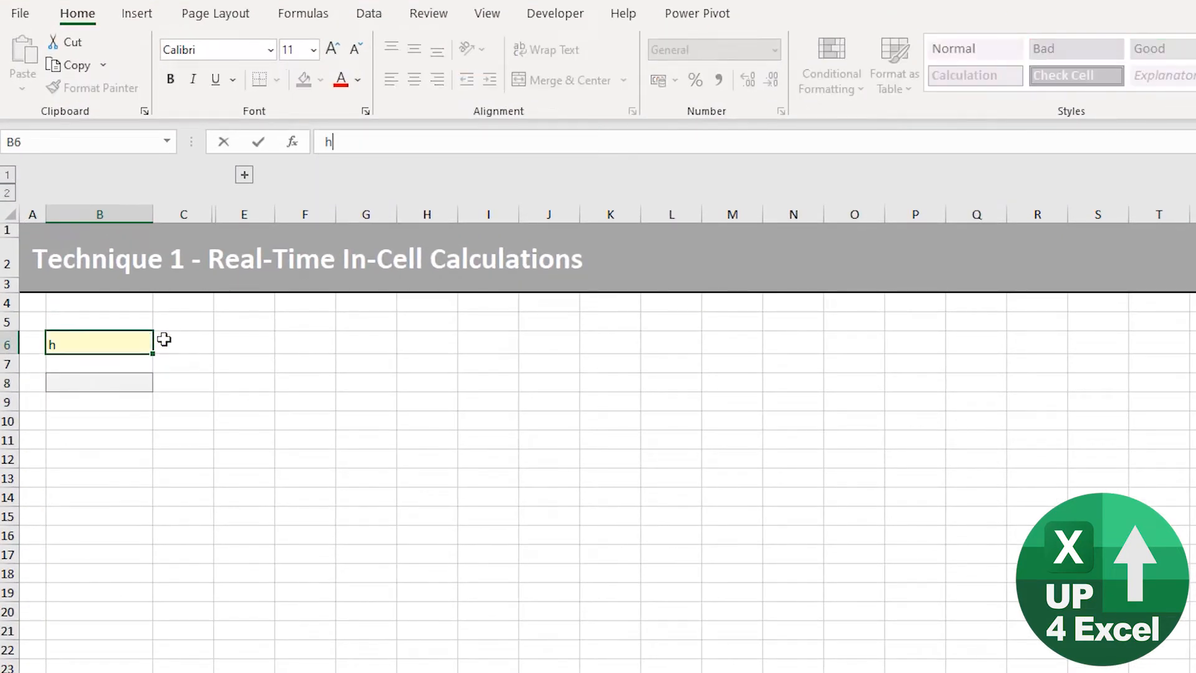
key(Return)
key(Down)
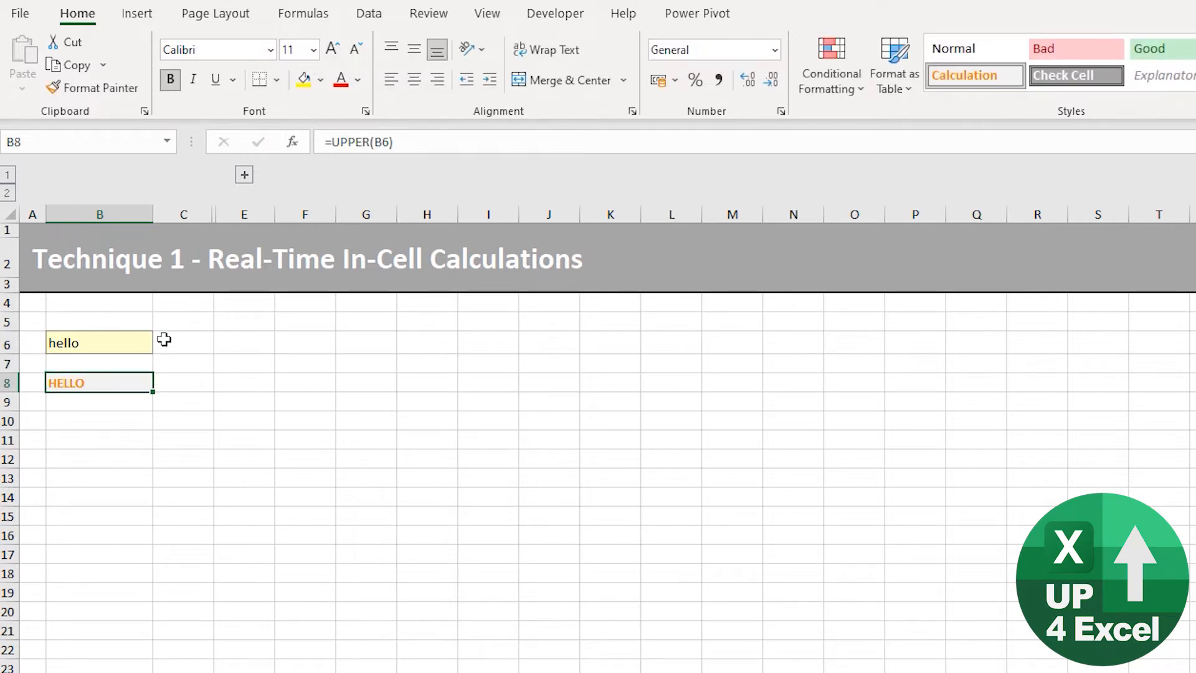
- Replace the text in input cell B6 with a lowercase first name
key(Up)
key(Up)
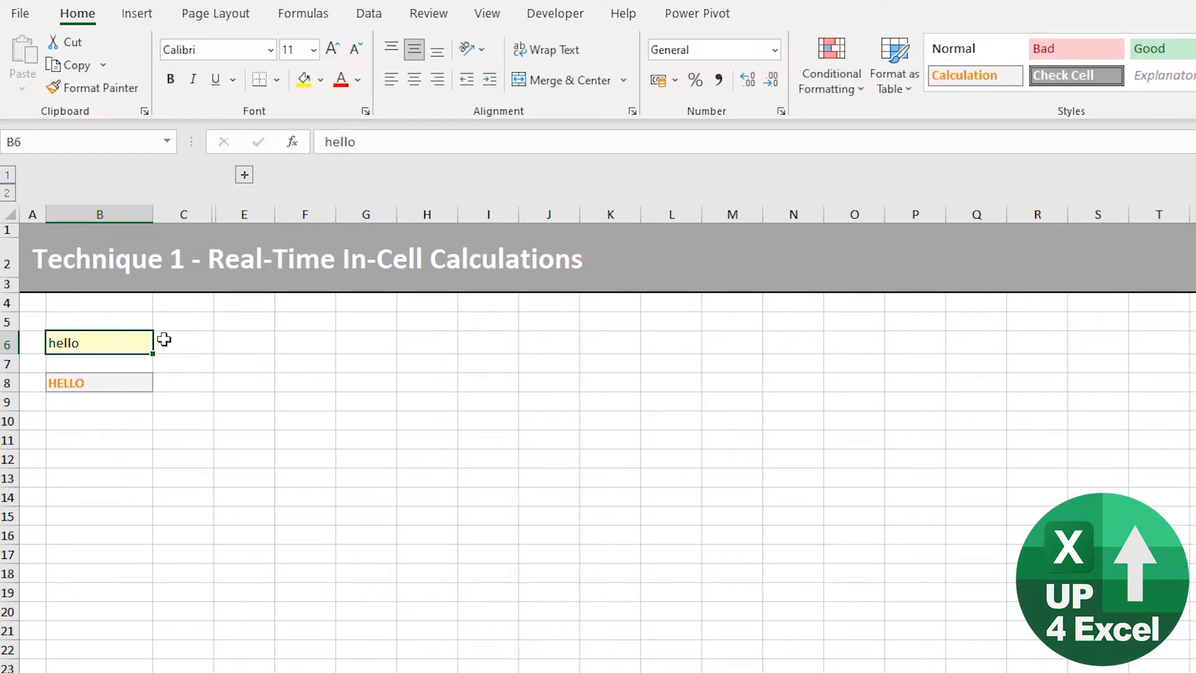
key(BackSpace)
text(jo)
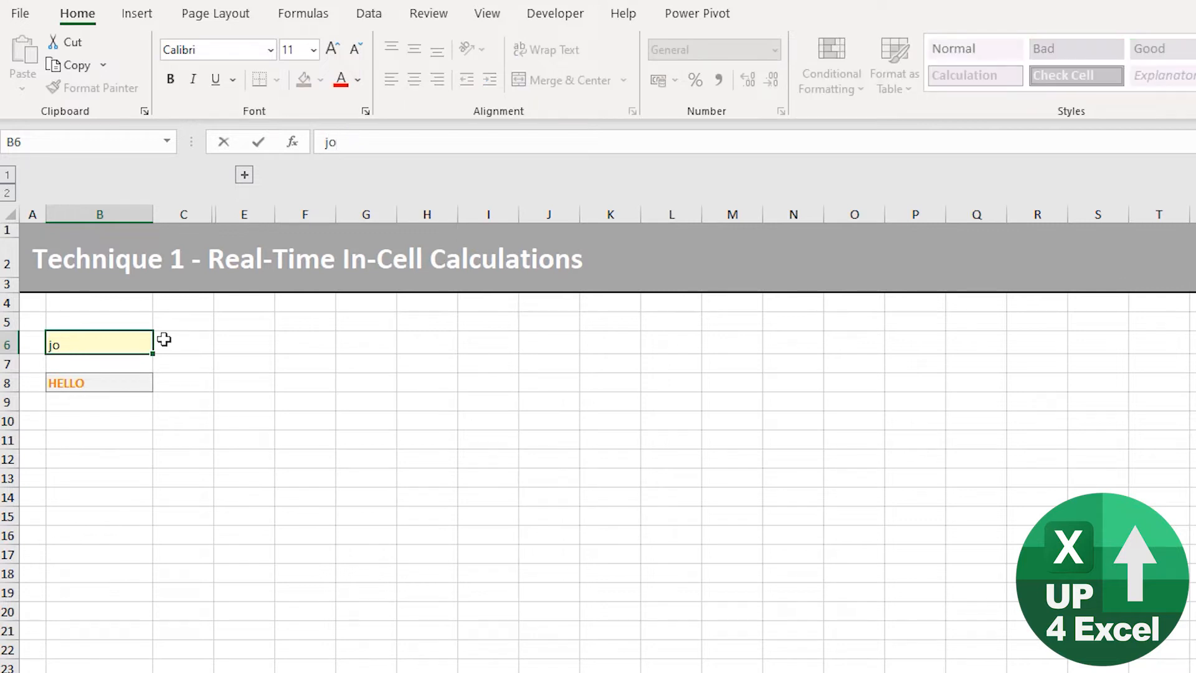
text(hn)
key(Return)
key(Up)
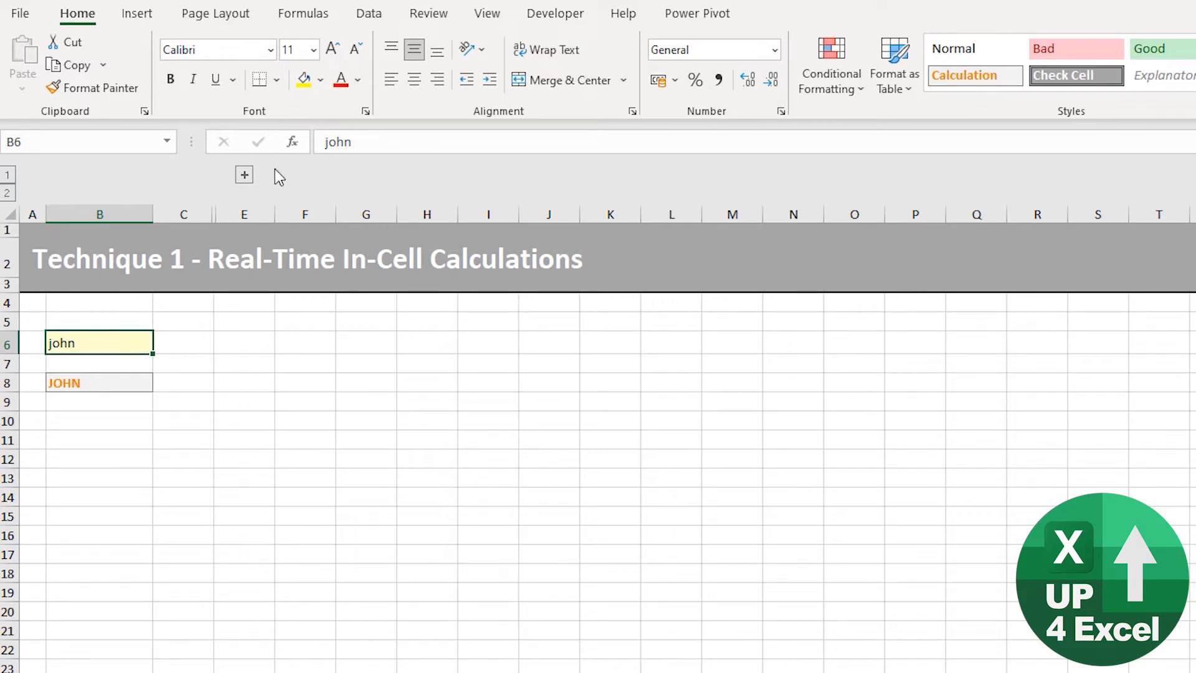
- Expand the collapsed column group and replace the text in the revealed text box with hel
click(244, 177)
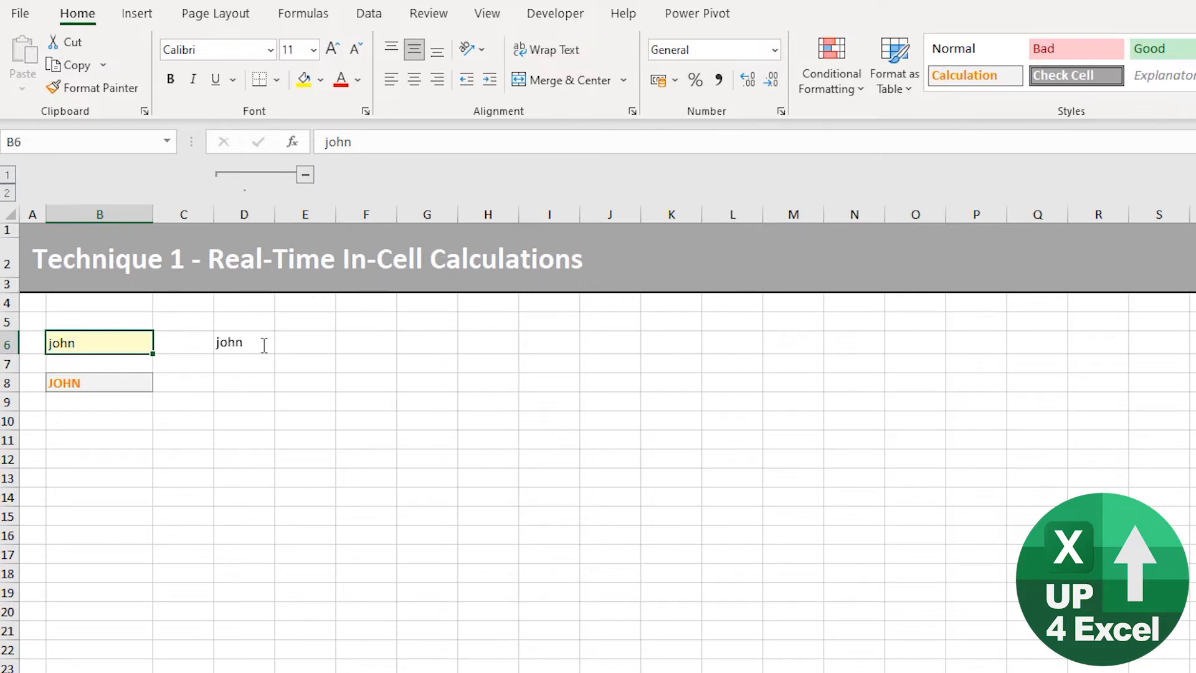
drag(265, 343, 214, 336)
text(h)
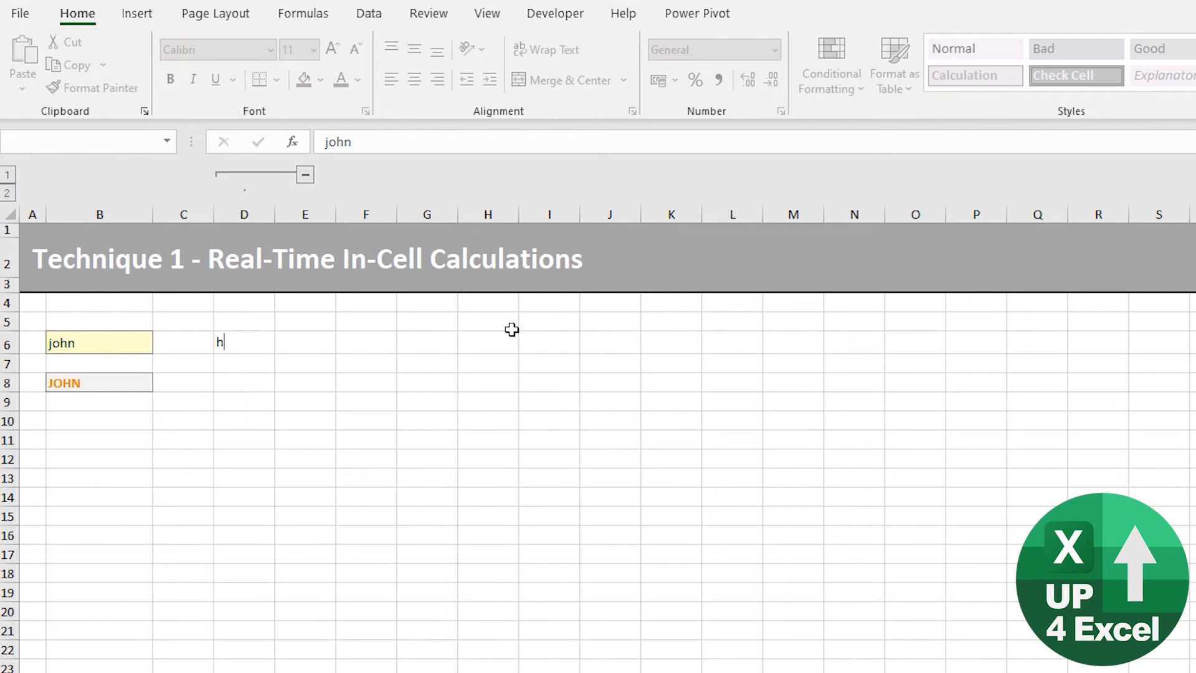
text(ell)
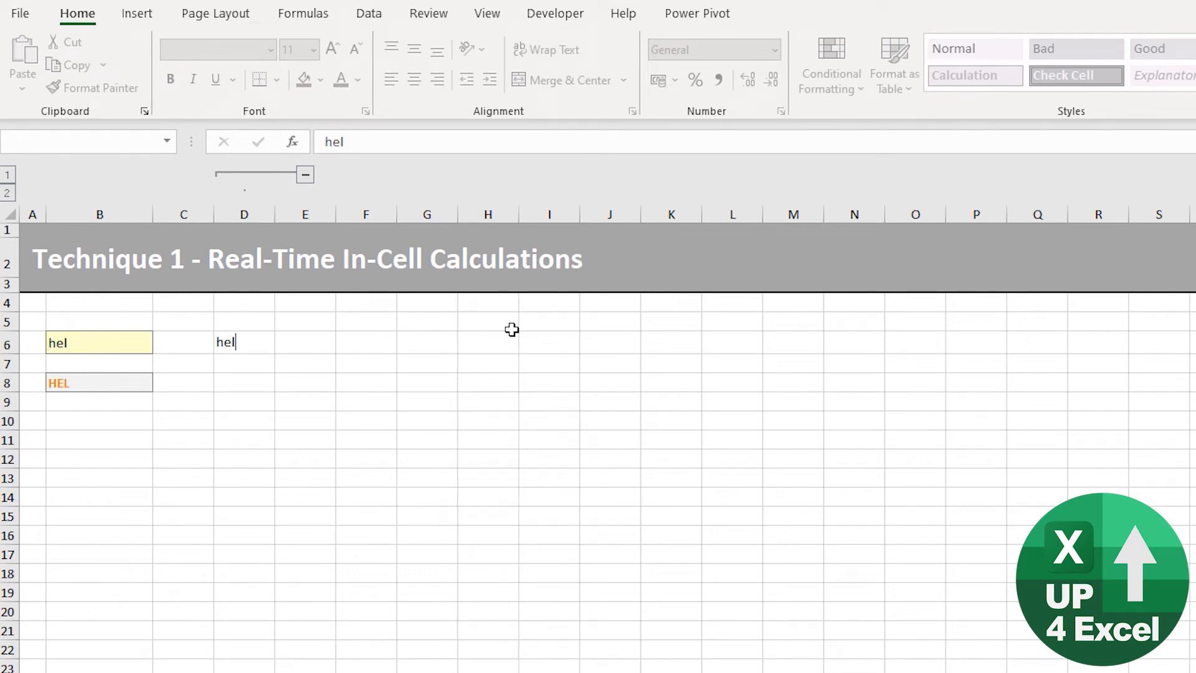
text(o)
key(BackSpace)
key(BackSpace)
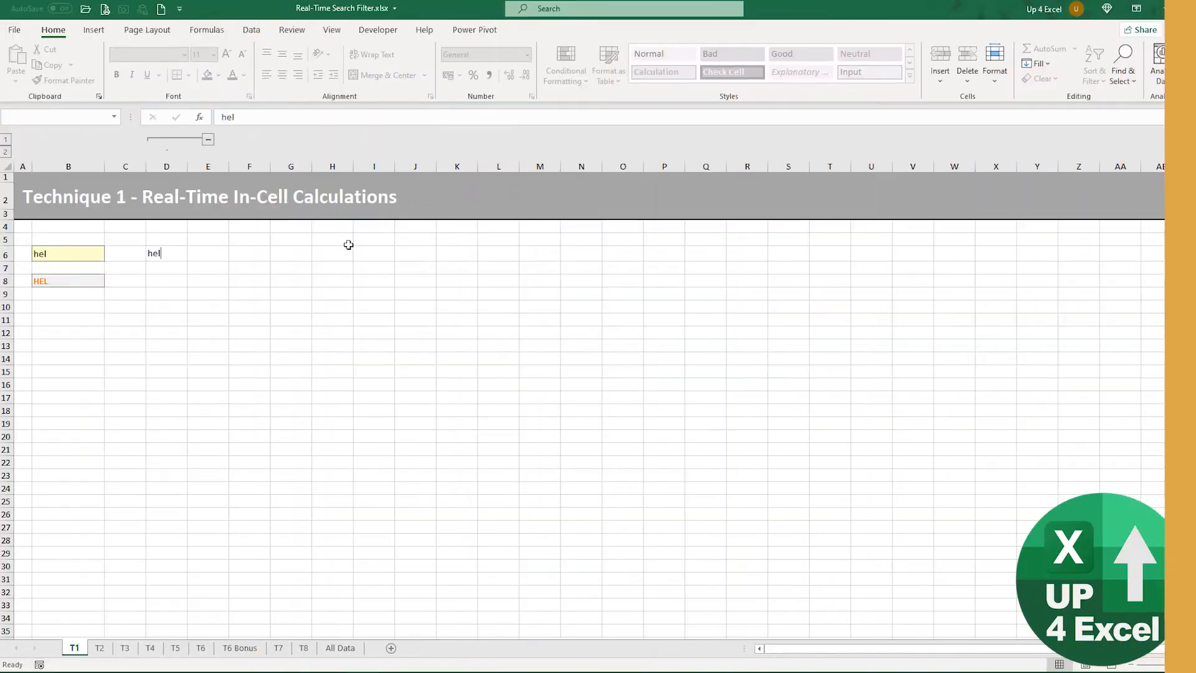
- Check in the ribbon customization options whether the Developer tab is enabled, leaving the settings unmodified
click(164, 270)
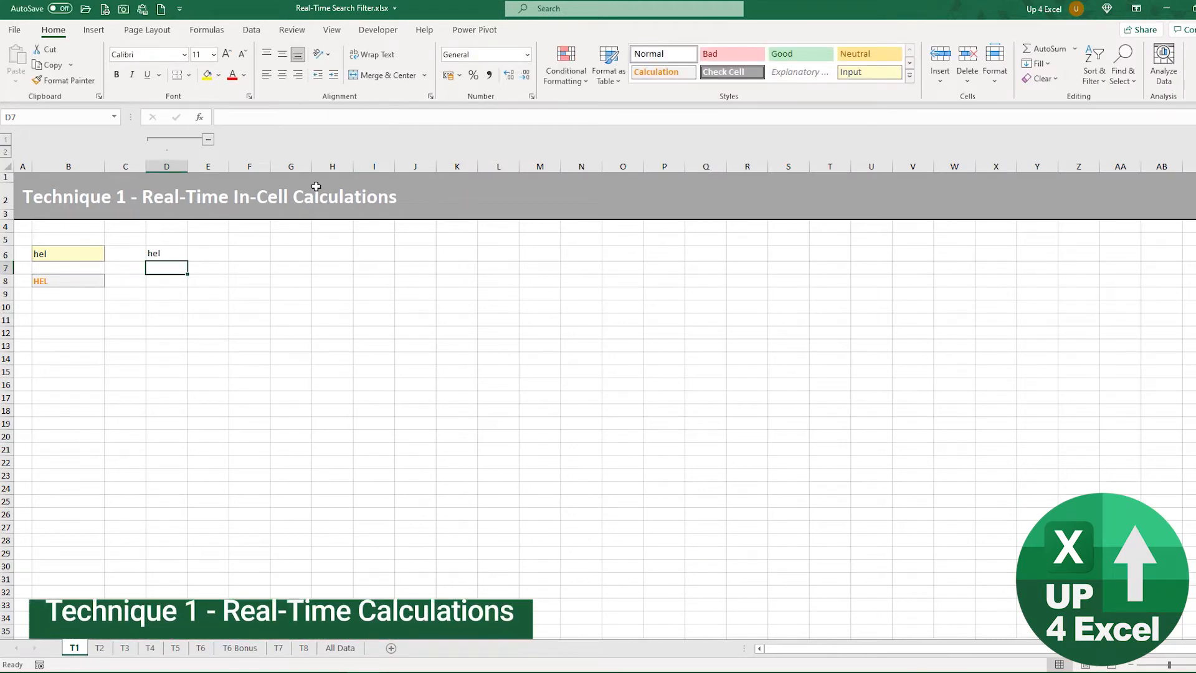
click(378, 30)
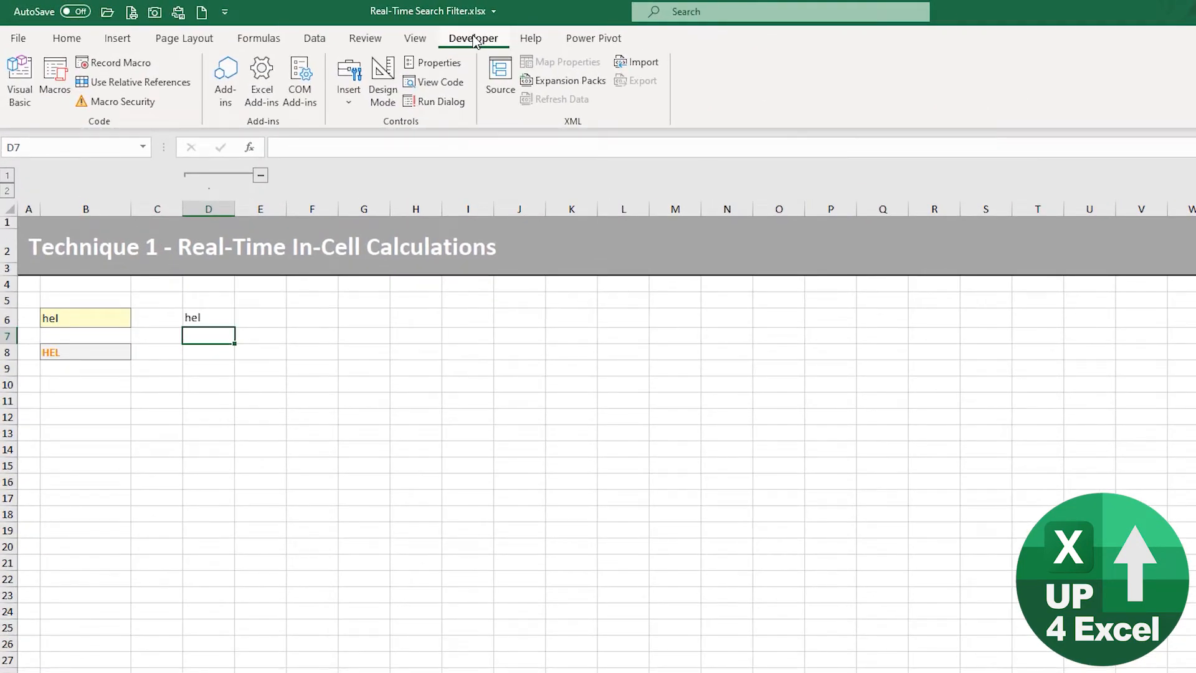
click(224, 12)
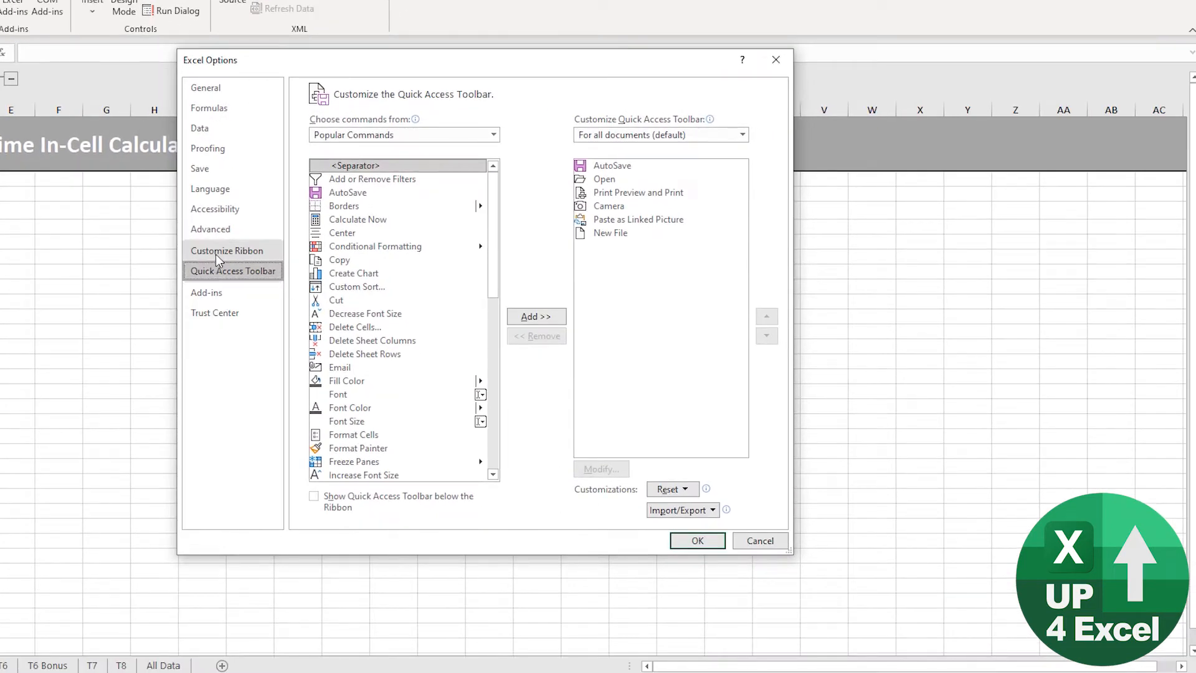
click(218, 254)
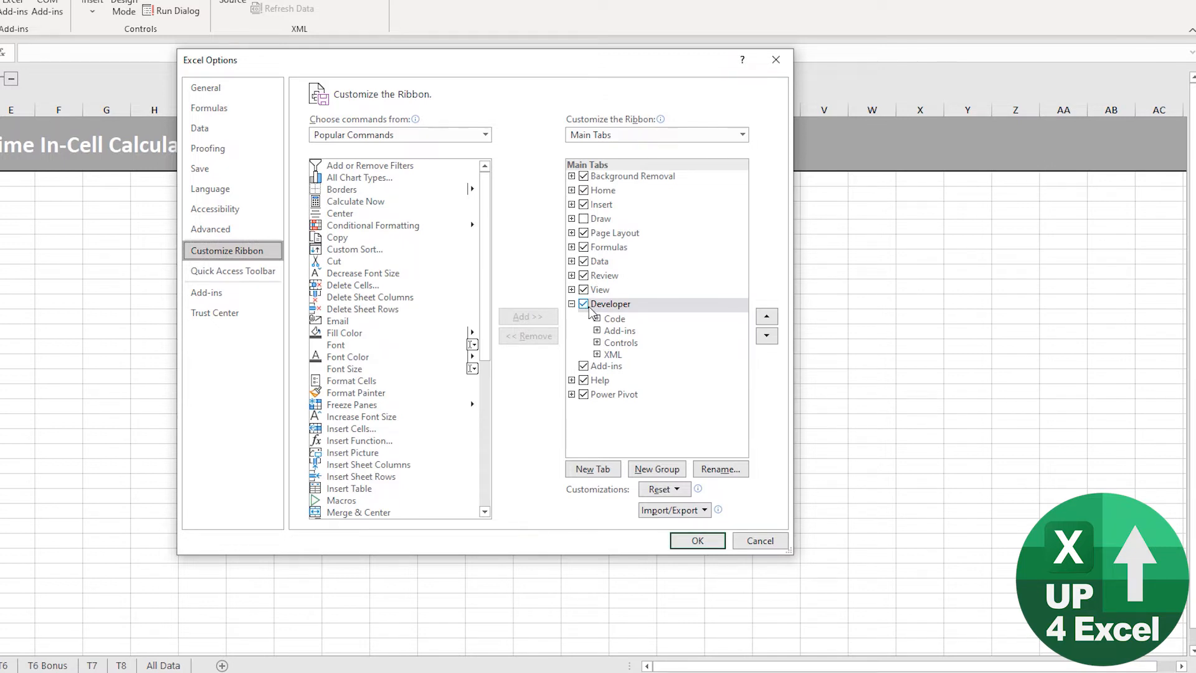
click(756, 540)
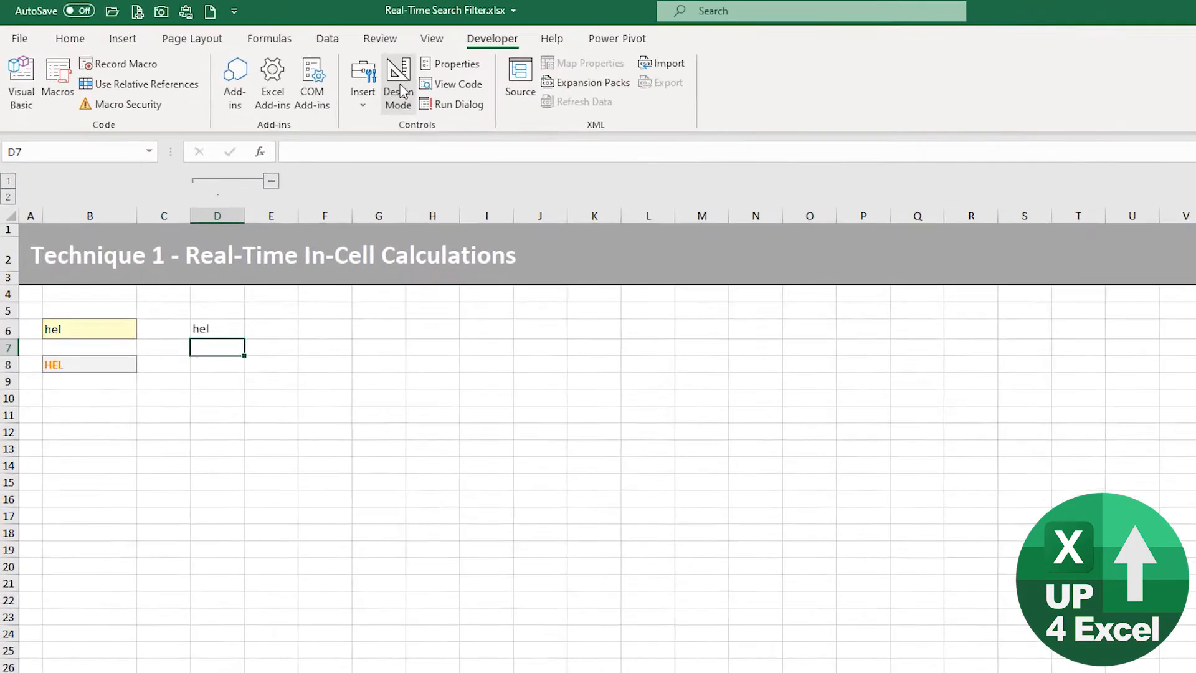
- Insert an ActiveX text box over about E6:F7, beside the existing text box
click(365, 106)
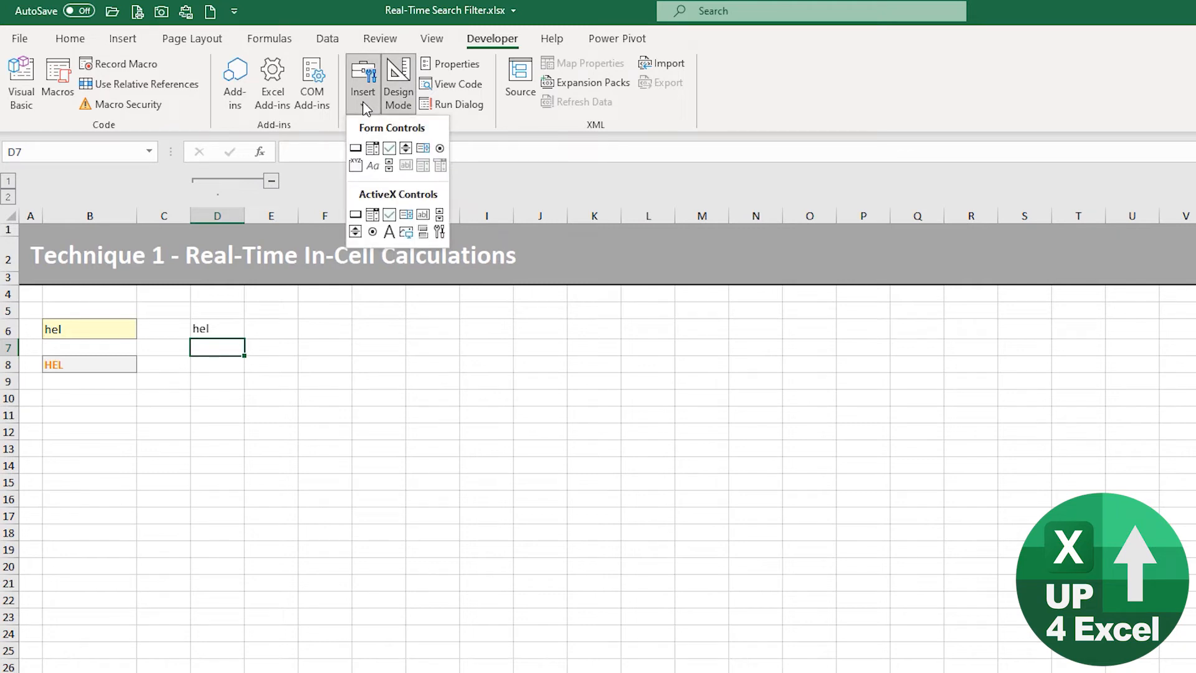
click(423, 215)
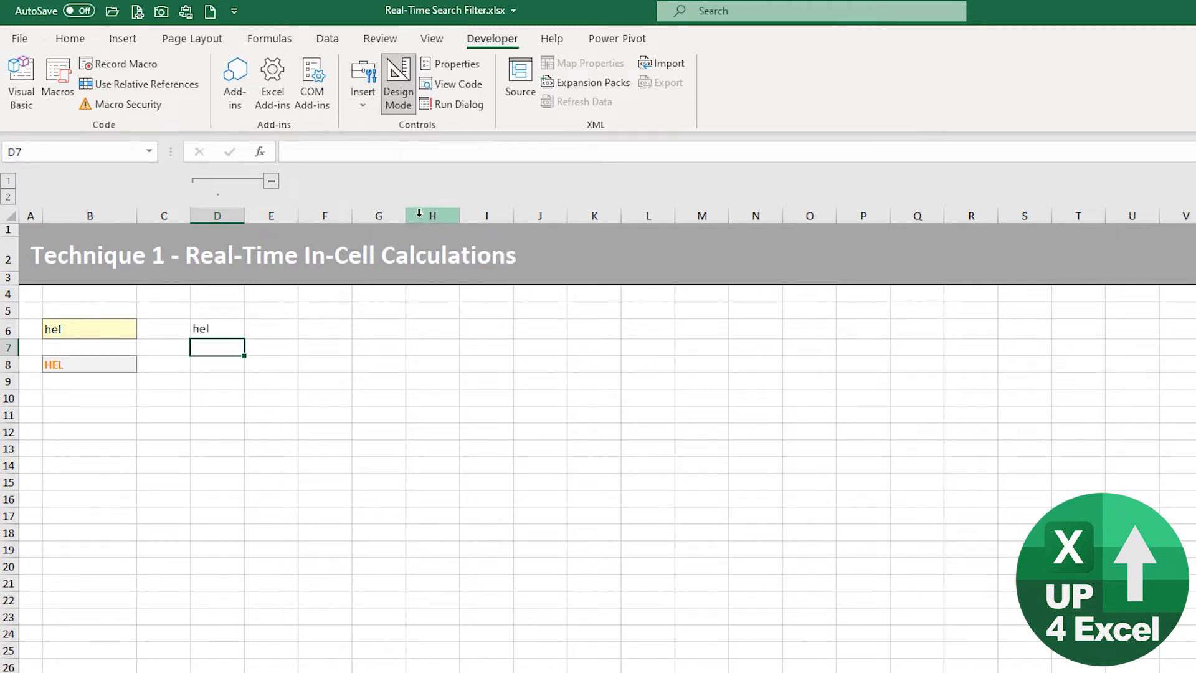
drag(260, 322, 352, 355)
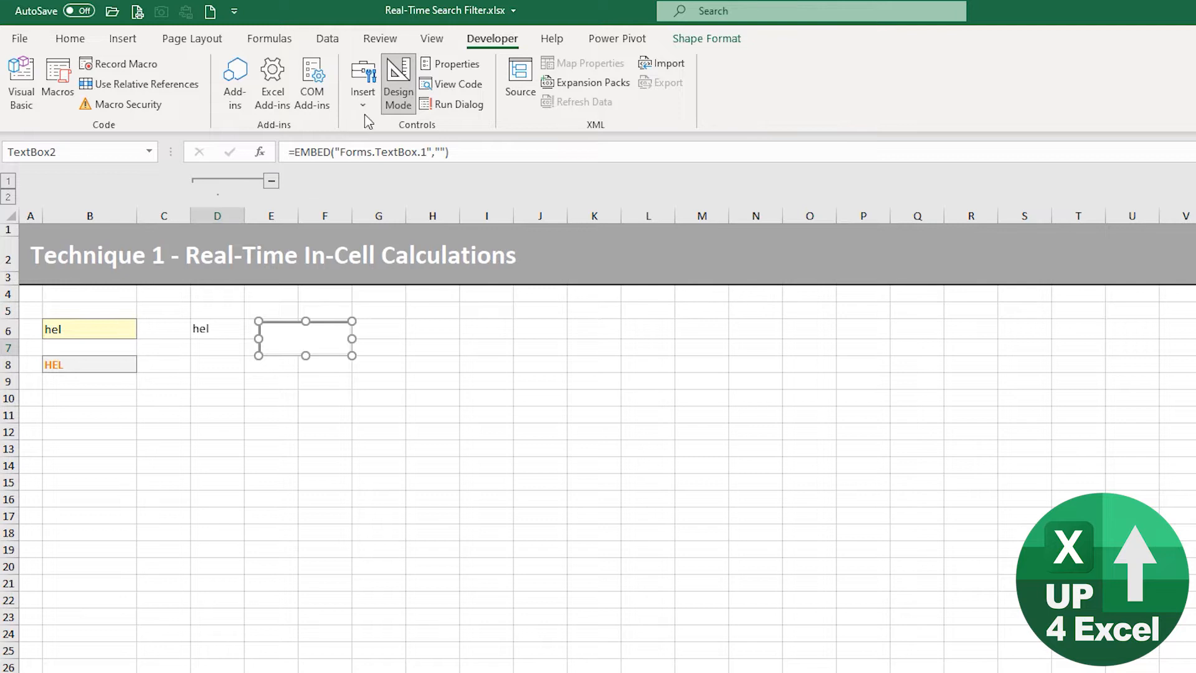
- Set the new text box's LinkedCell property to B6
click(440, 65)
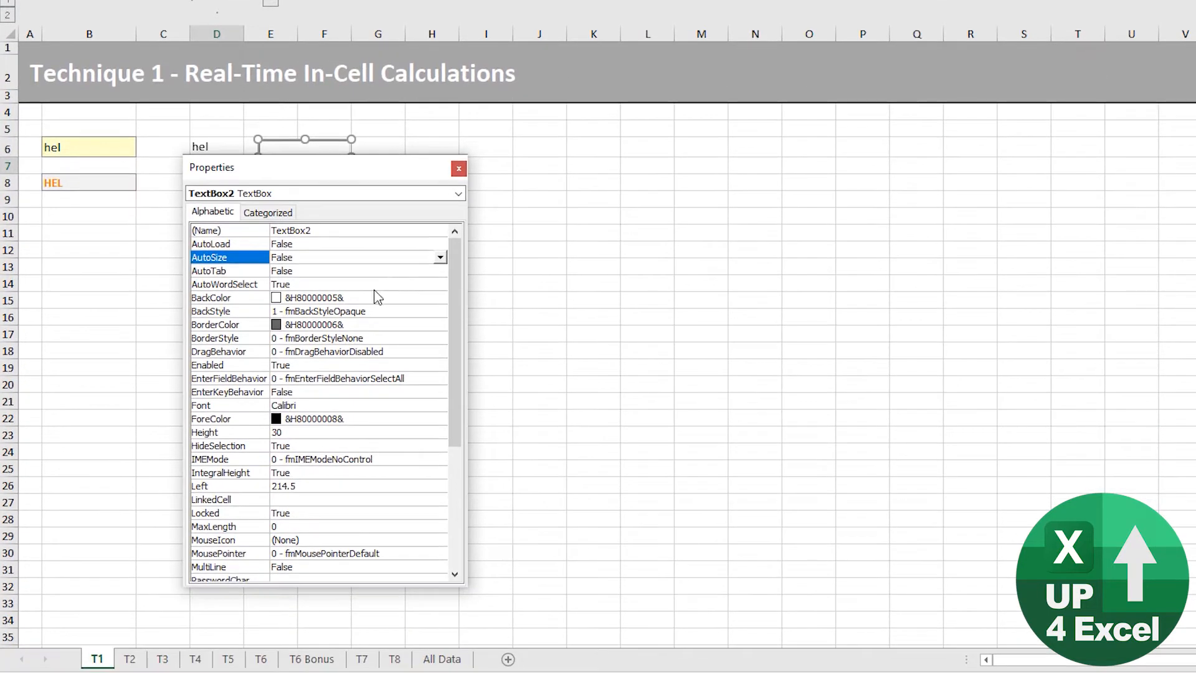
click(243, 499)
click(299, 501)
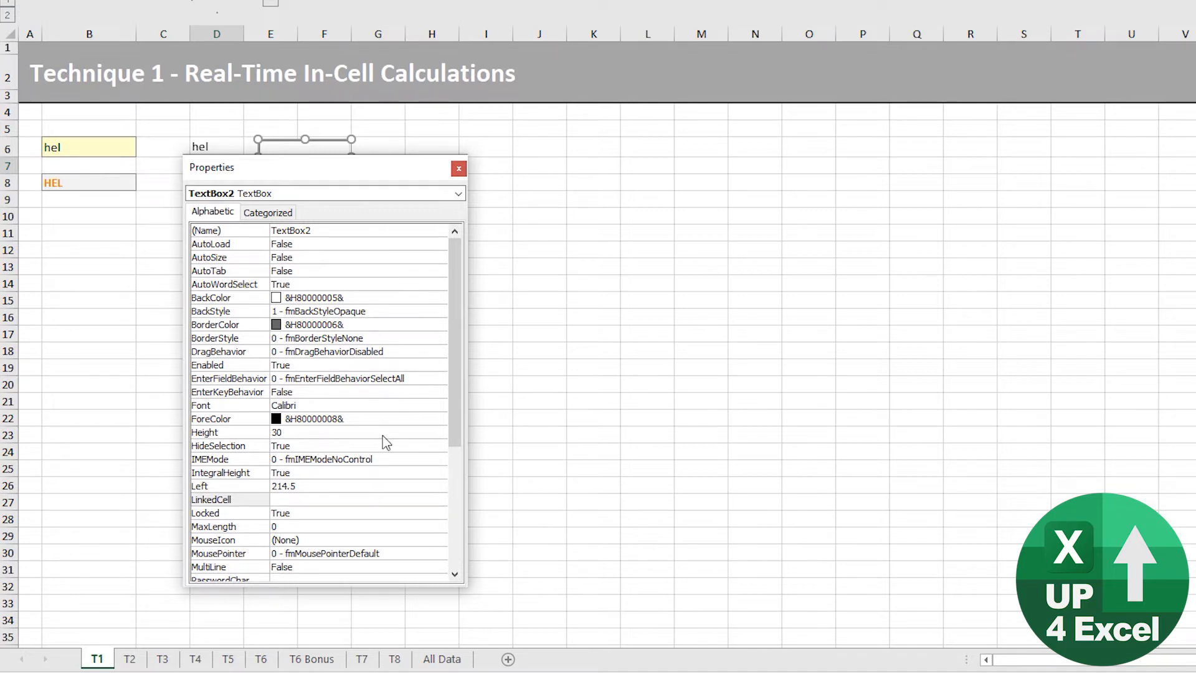
text(B6)
- Name cell B6 nSearch
click(105, 154)
click(66, 152)
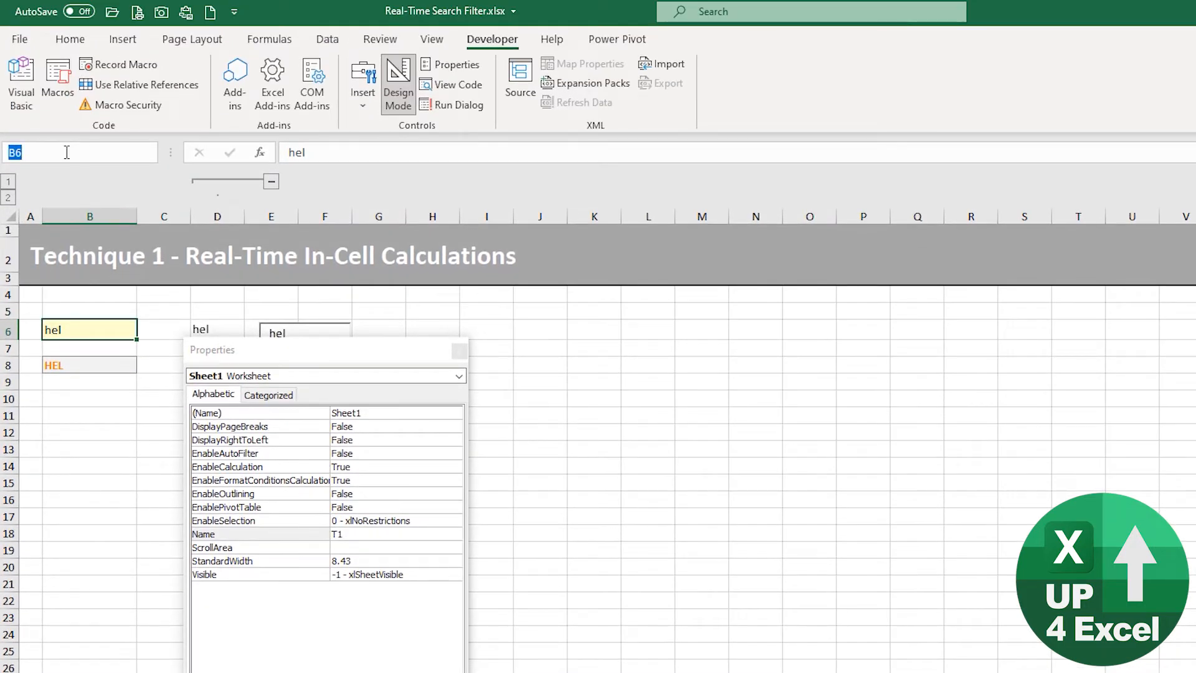
text(ninp)
key(BackSpace)
key(BackSpace)
key(BackSpace)
text(Search)
key(Return)
- Set the new text box's LinkedCell property to the named range nSearch
click(252, 331)
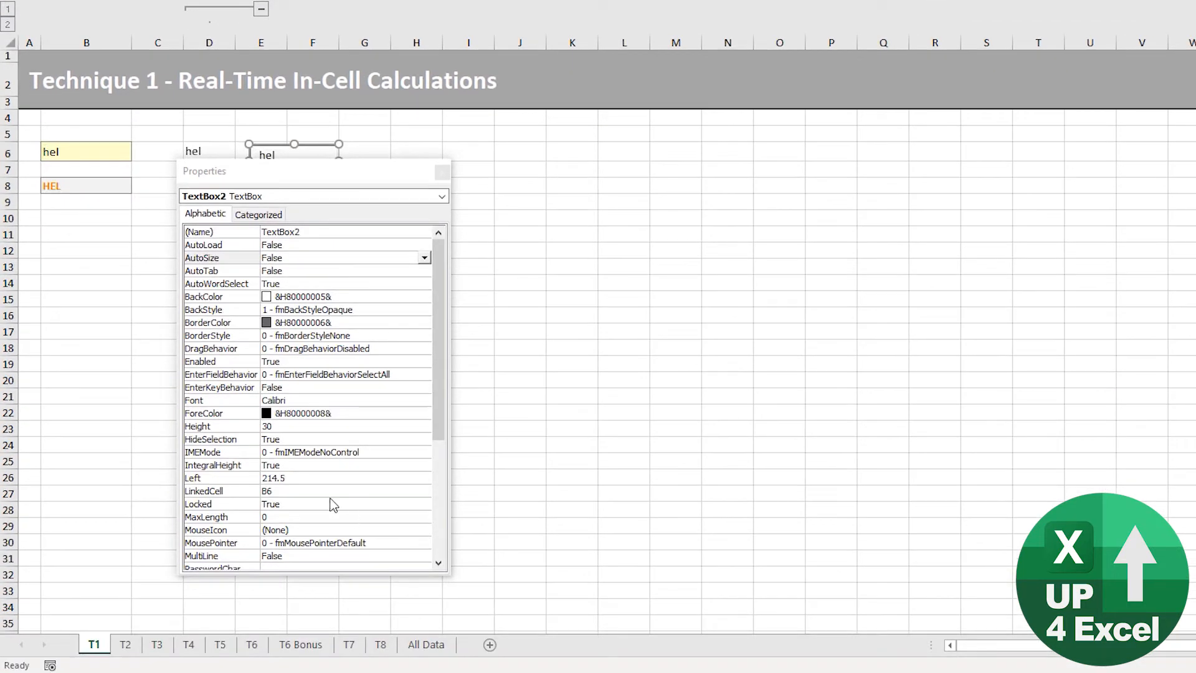
click(311, 672)
drag(300, 492, 189, 490)
text(nSearch)
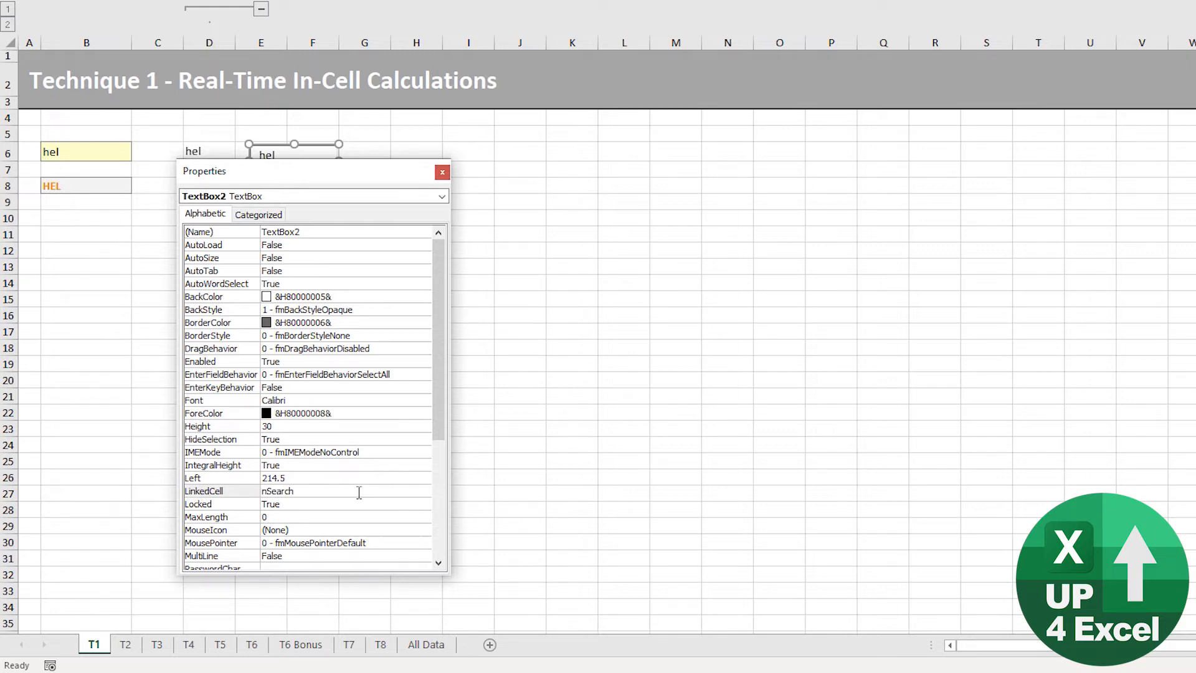
click(382, 478)
click(507, 460)
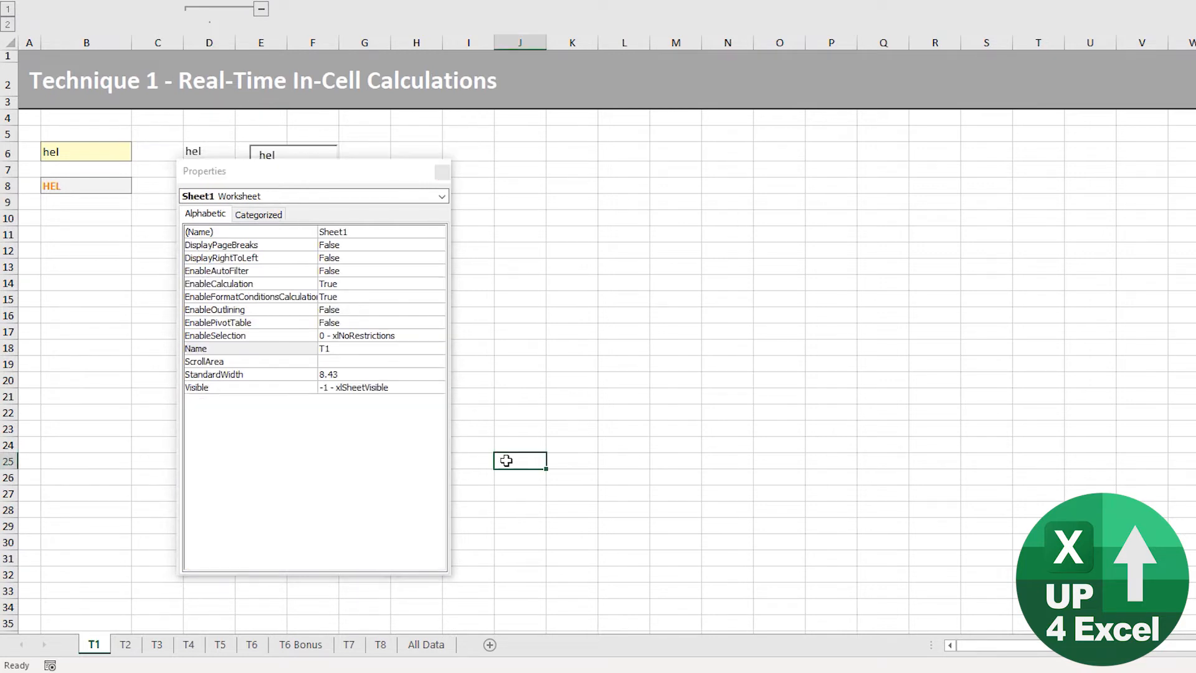
- Uncover the new text box by moving its properties window, and set its BackStyle to 0 - fmBackStyleTransparent
drag(379, 171, 337, 267)
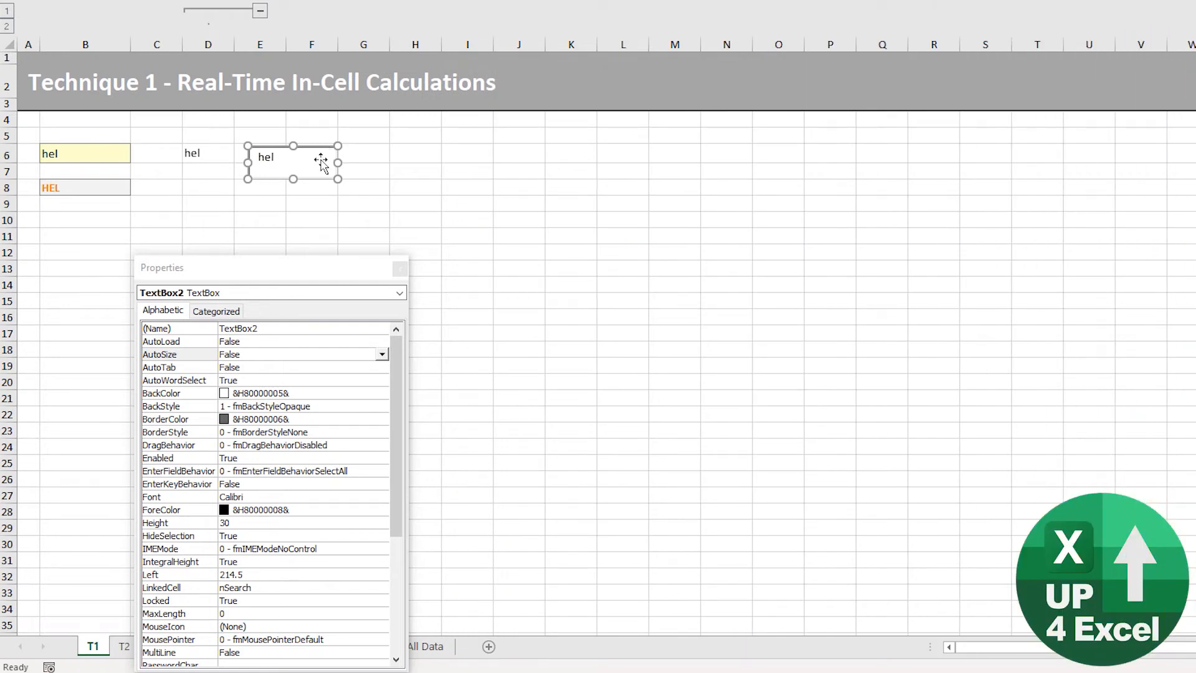
click(319, 272)
drag(321, 259, 329, 208)
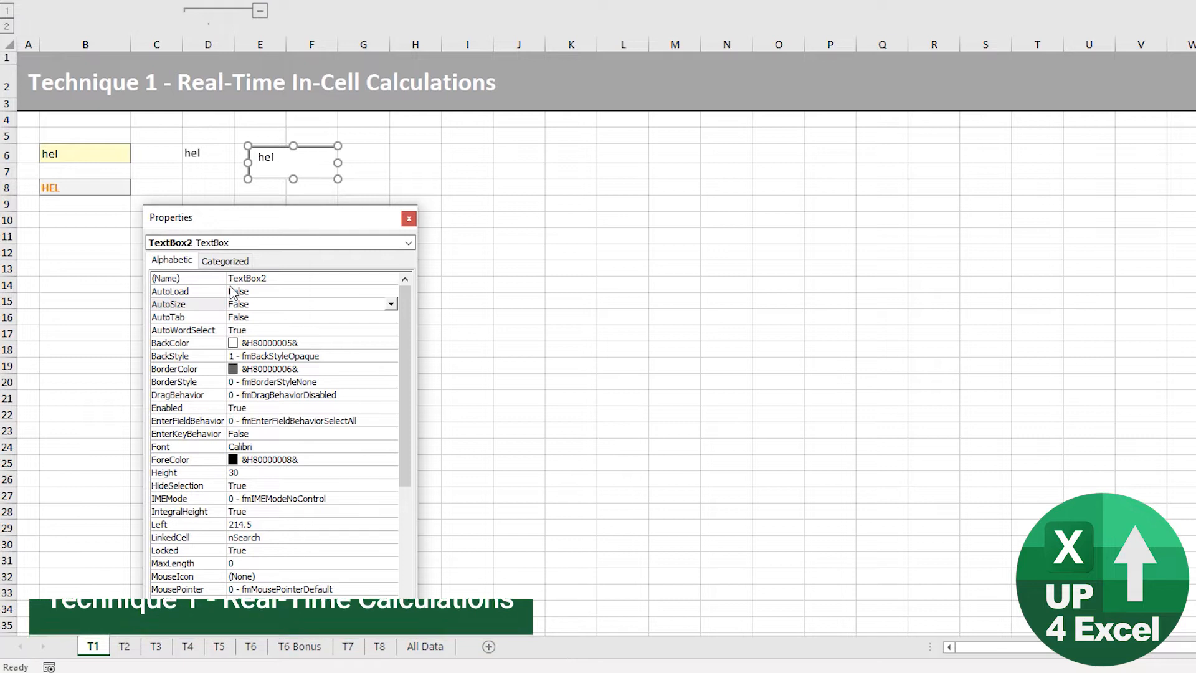
click(240, 265)
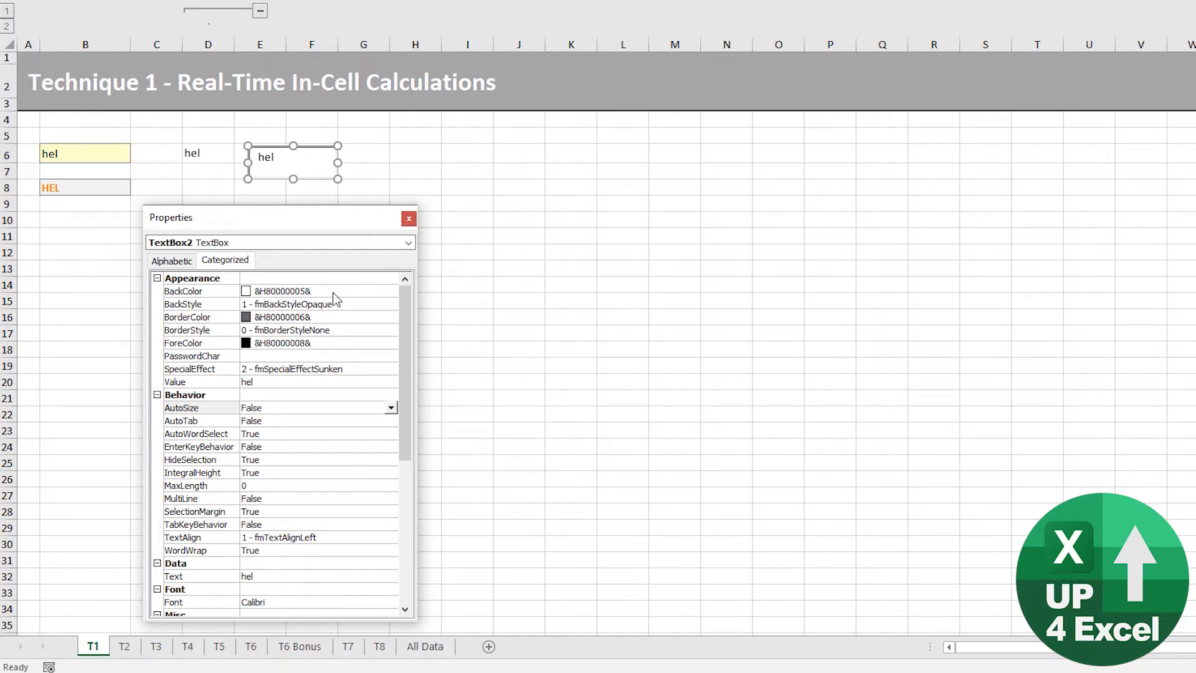
click(349, 304)
click(391, 305)
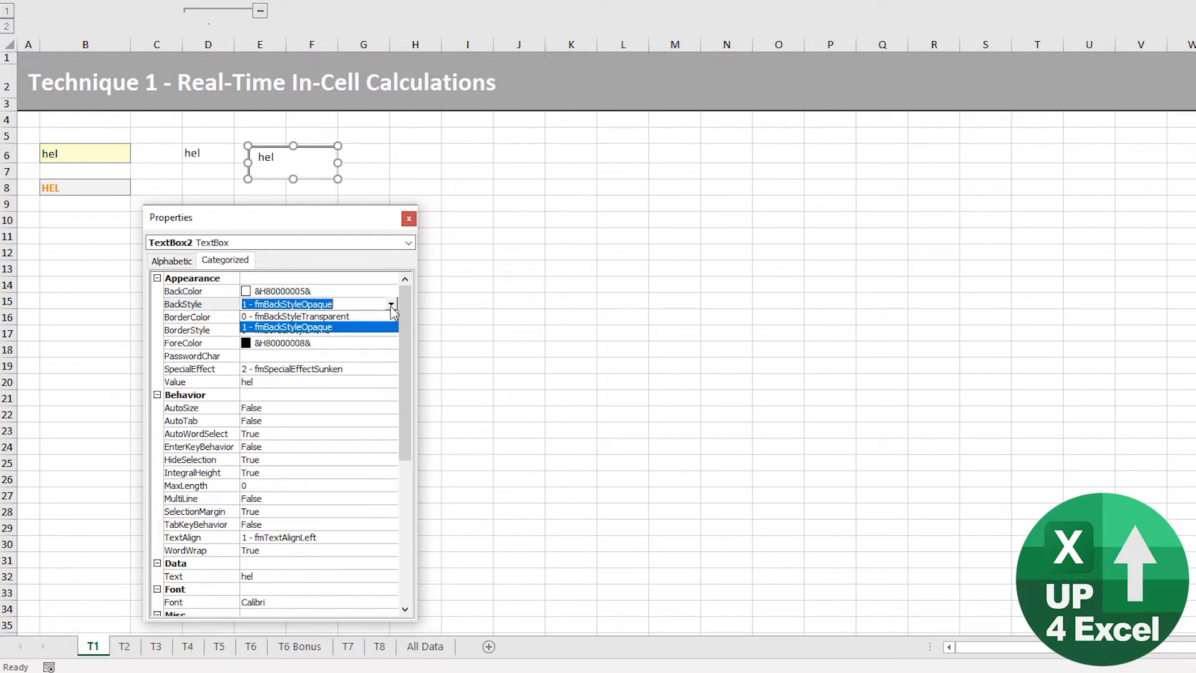
click(382, 316)
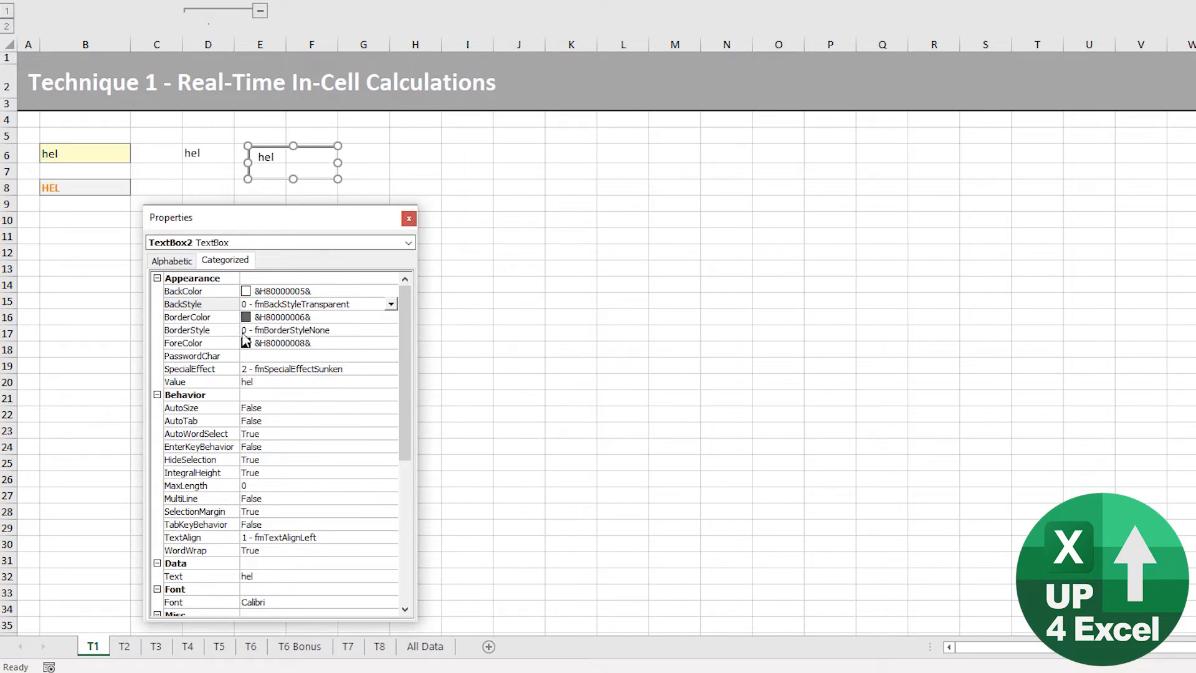
- Keep the new text box's BorderStyle at 0 - fmBorderStyleNone and set its SpecialEffect to 0 - fmSpecialEffectFlat
click(349, 330)
click(391, 330)
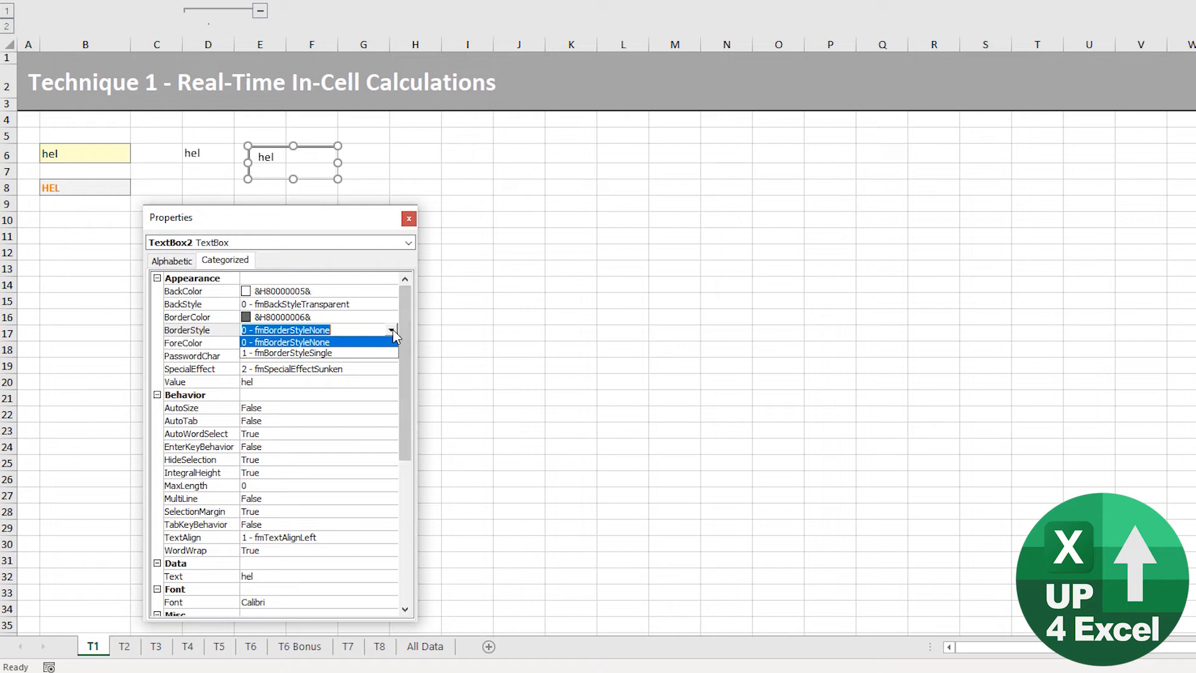
click(360, 340)
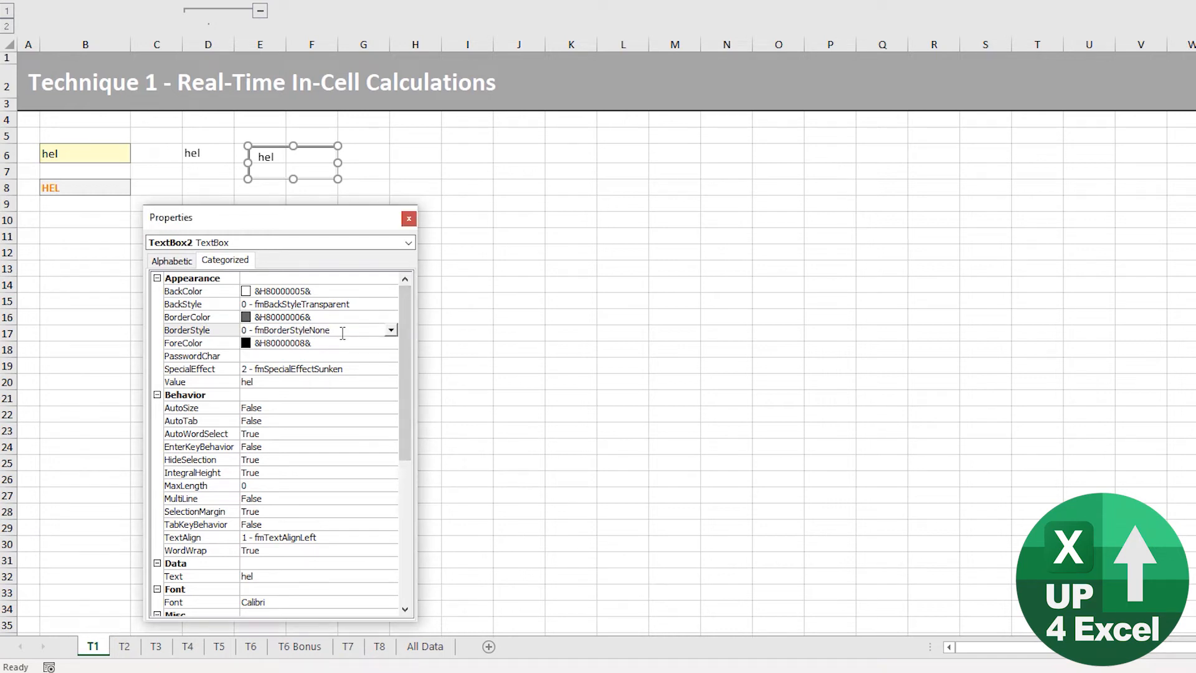
click(267, 374)
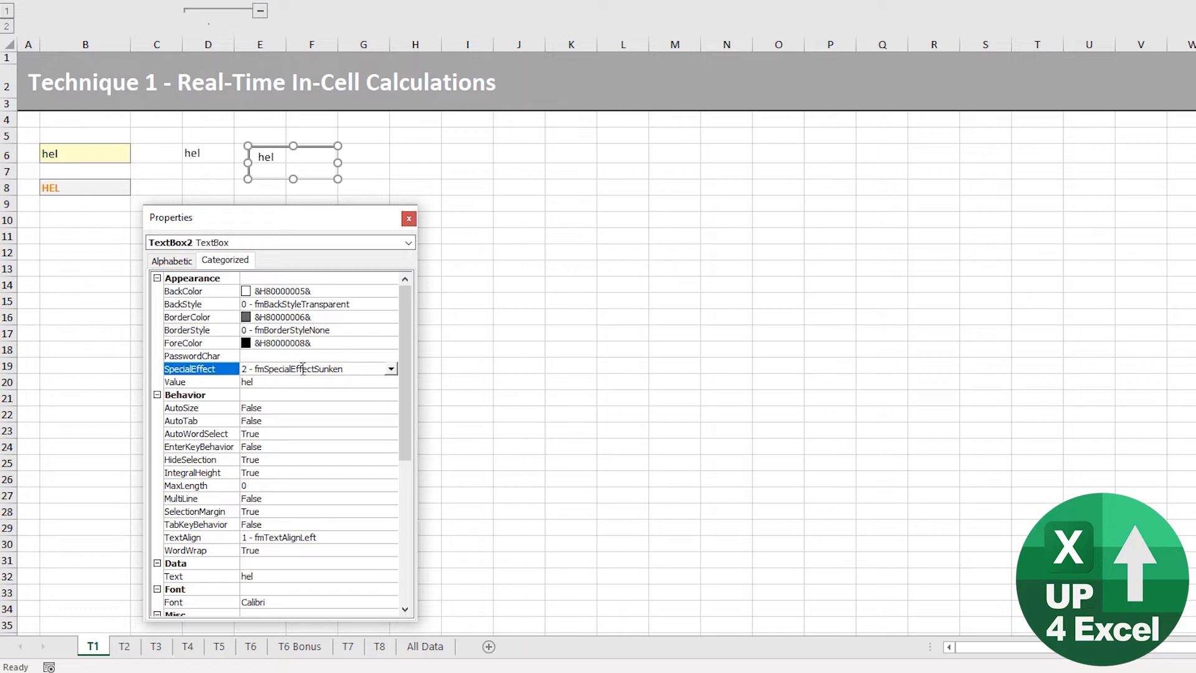
click(391, 369)
click(312, 381)
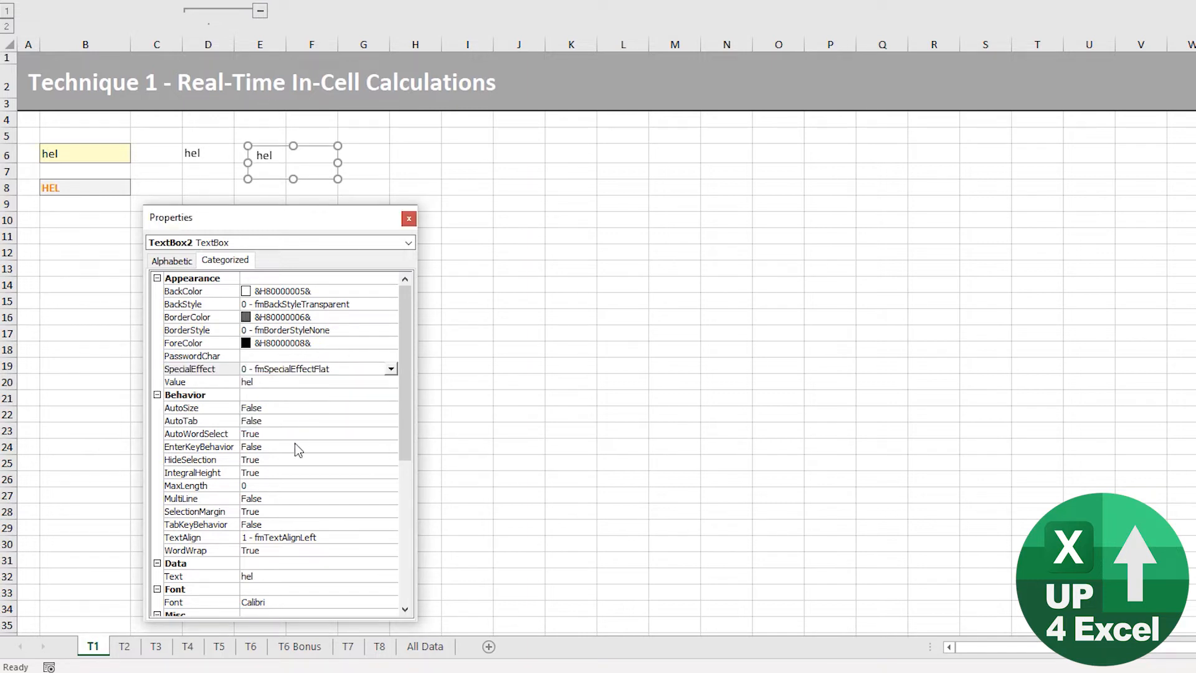
- Set the new text box's SelectionMargin property to False
click(278, 512)
click(391, 512)
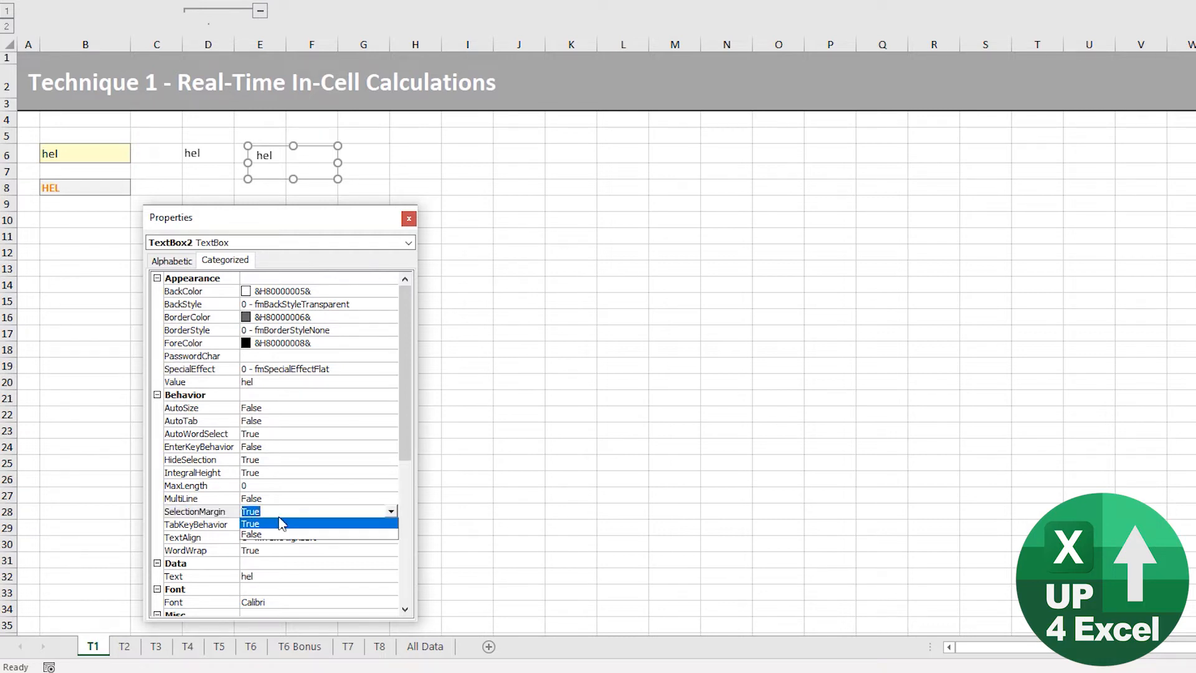
click(260, 535)
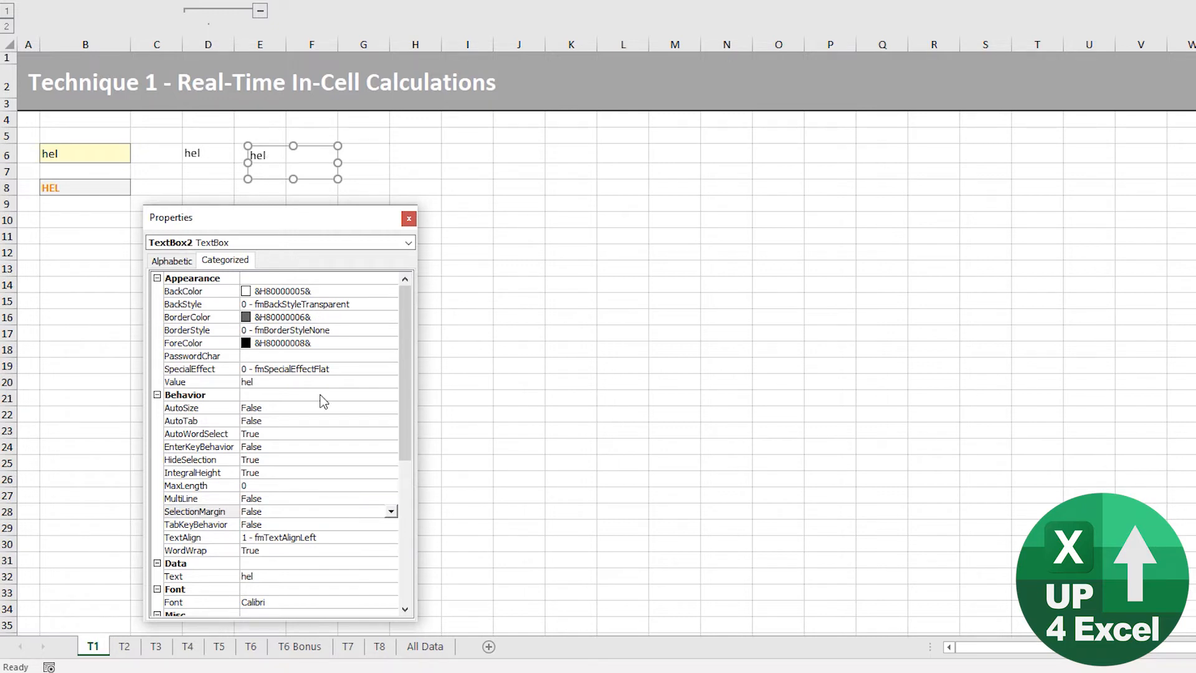
- Look through the new text box's remaining Font, Misc and Scrolling properties
scroll(302, 489, down, 5)
scroll(296, 502, down, 2)
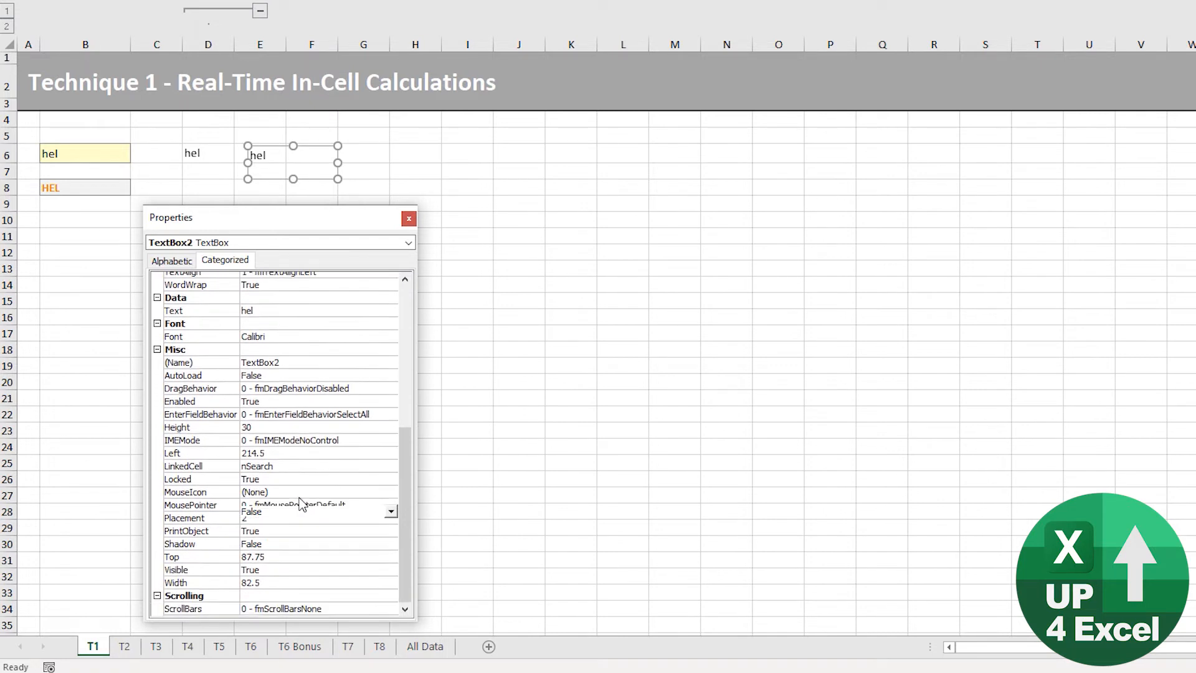
scroll(307, 548, up, 4)
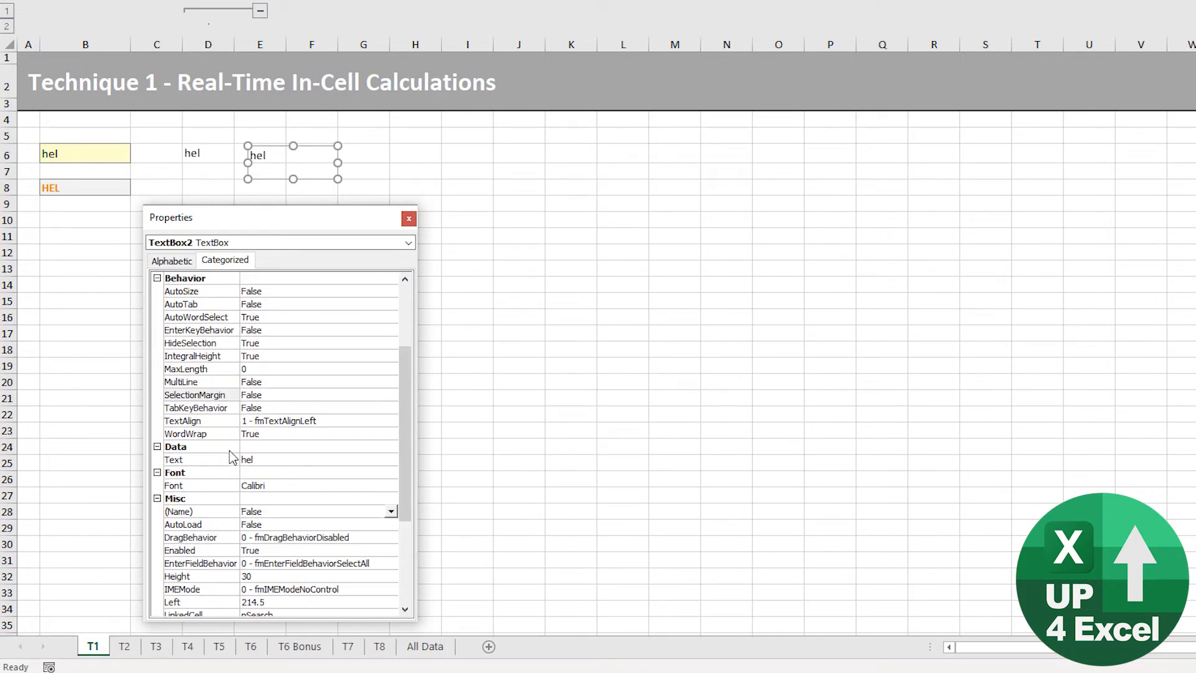
scroll(311, 473, down, 2)
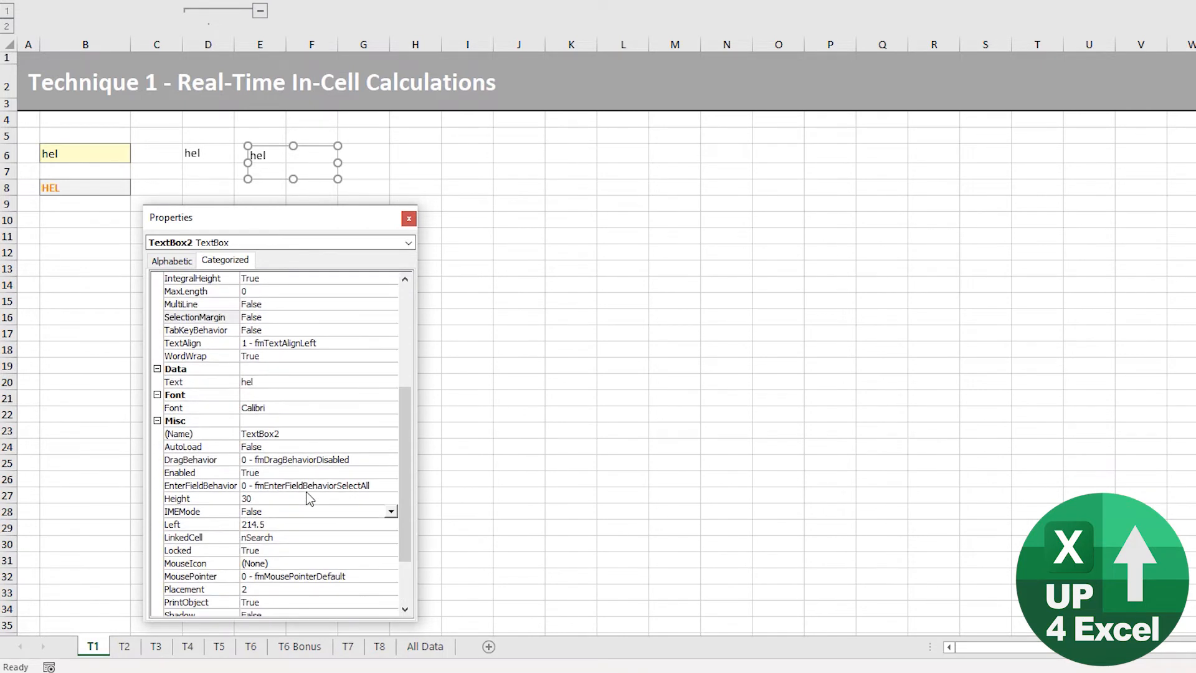
scroll(309, 498, down, 1)
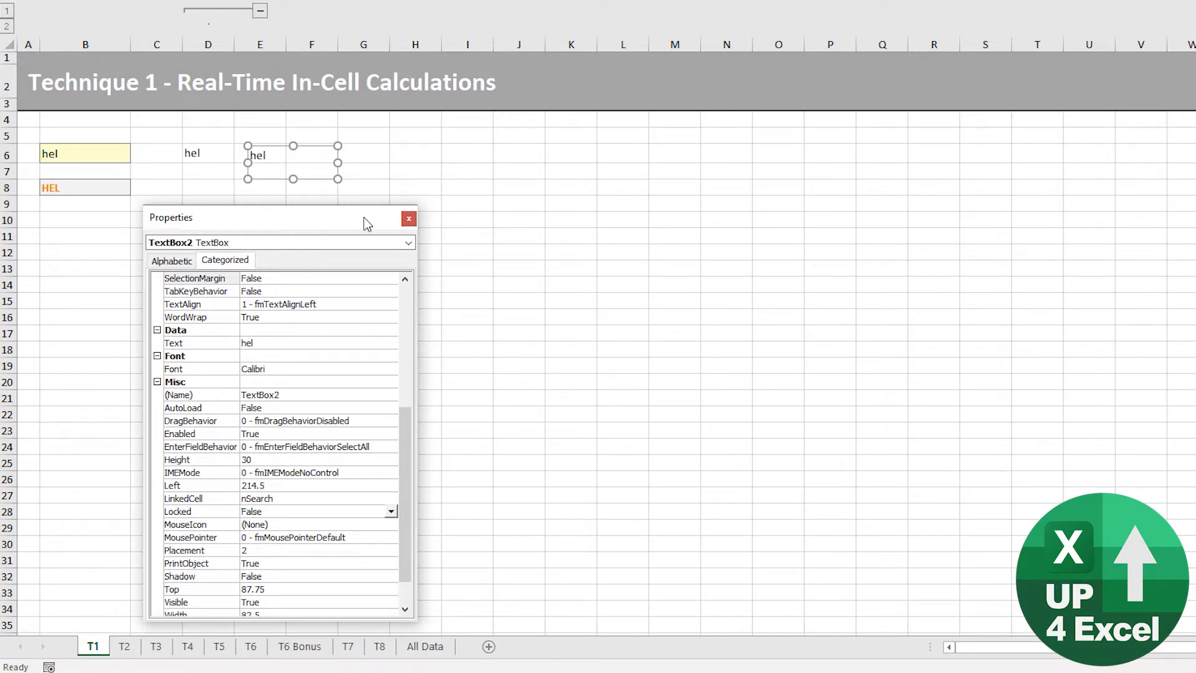
- Deselect the new text box, leave Design Mode, and place the cursor in the text boxes to check them
click(441, 159)
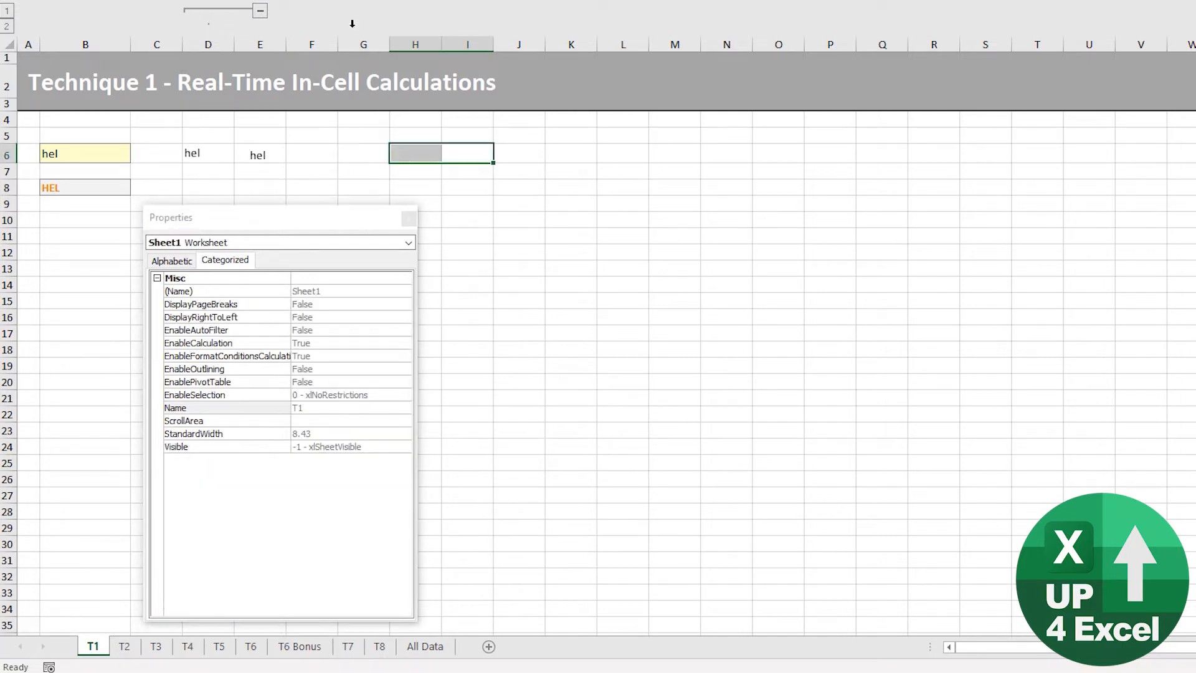
click(264, 120)
click(270, 161)
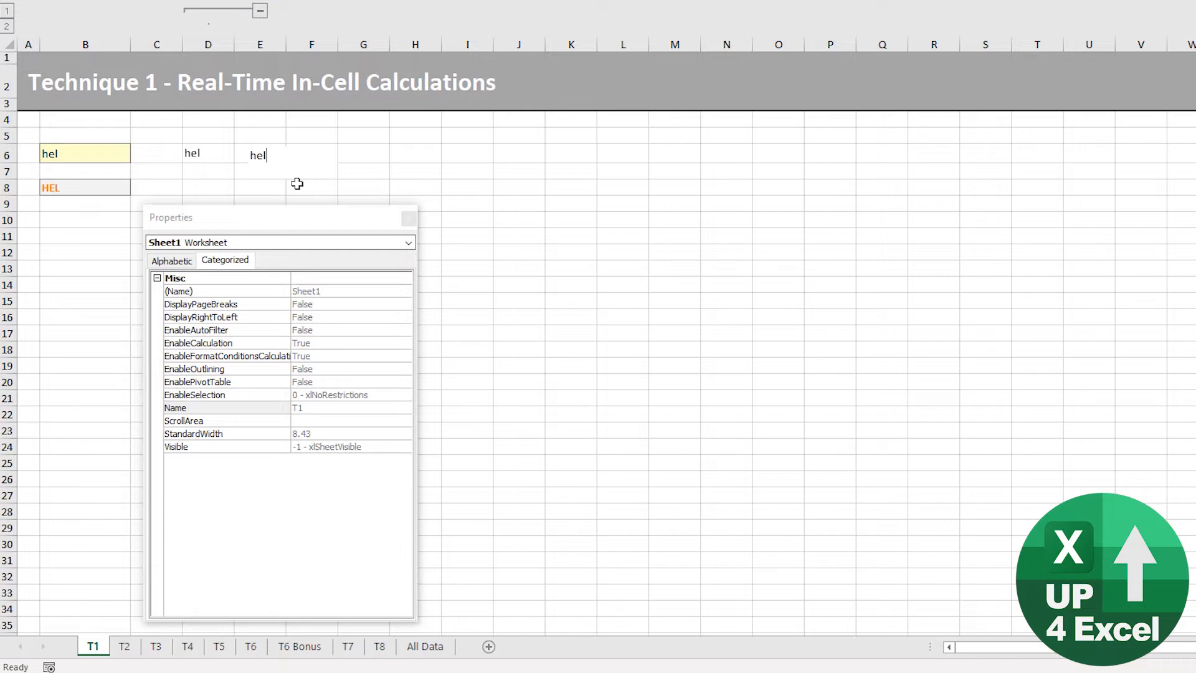
click(200, 147)
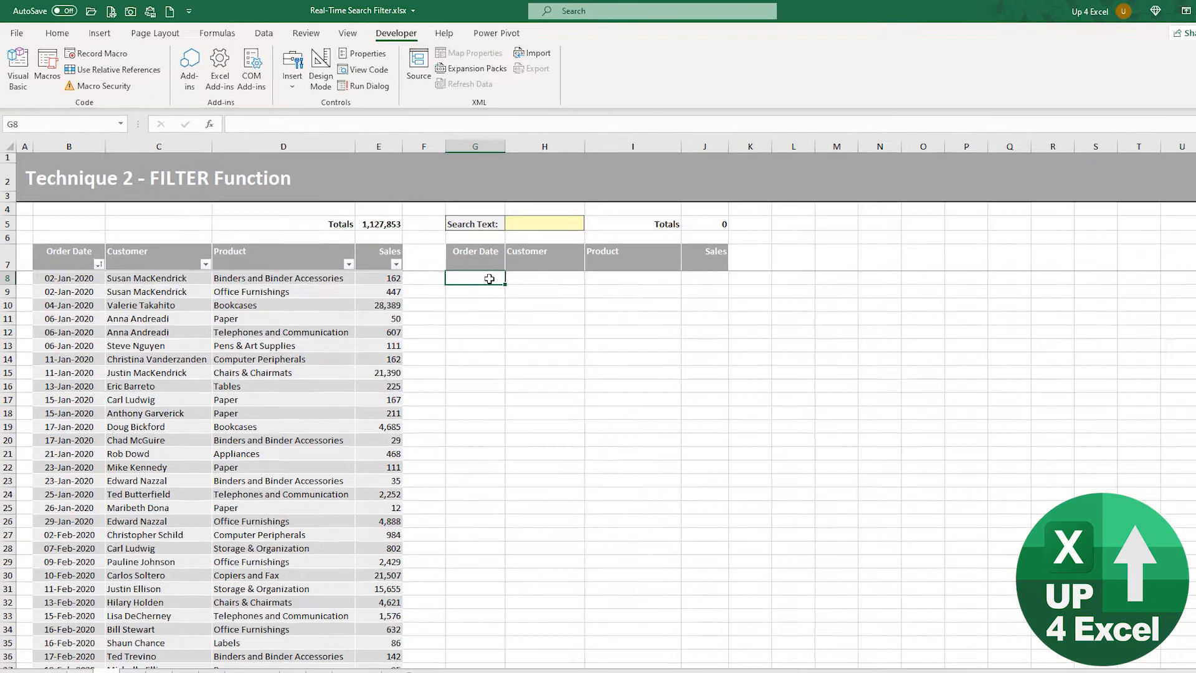
- Enter =FILTER(tblOrdersT2,tblOrdersT2[Product]=$H$5) in G8 to filter the orders by the search text
text(=fil)
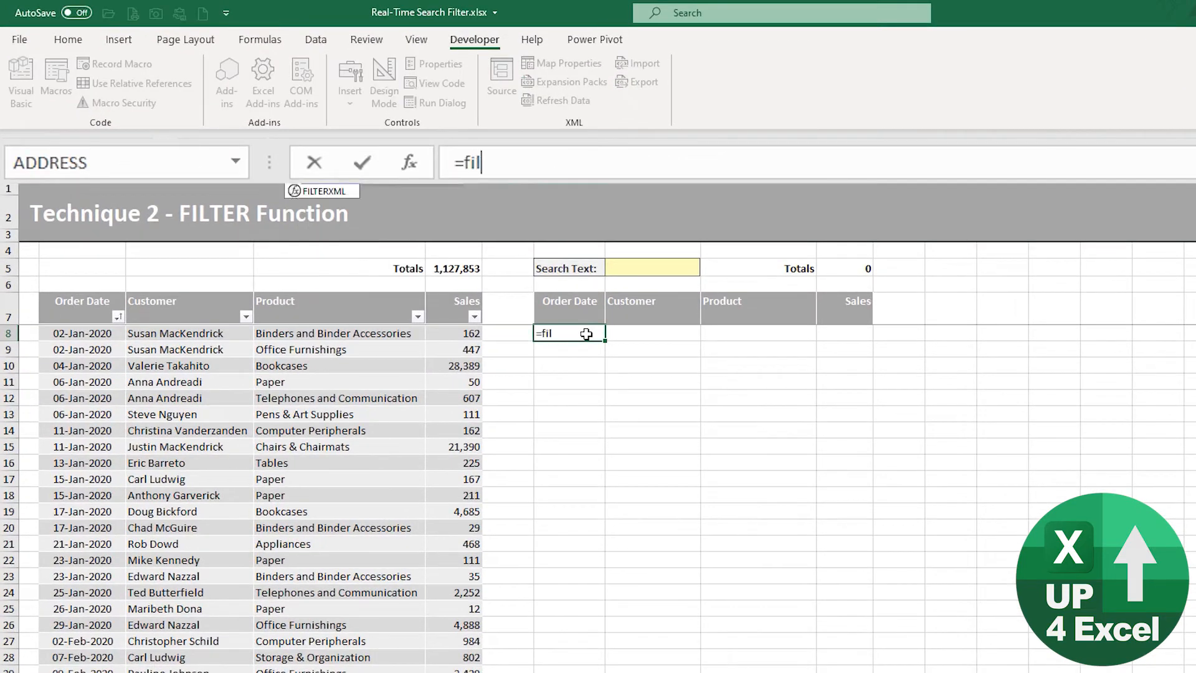
key(Tab)
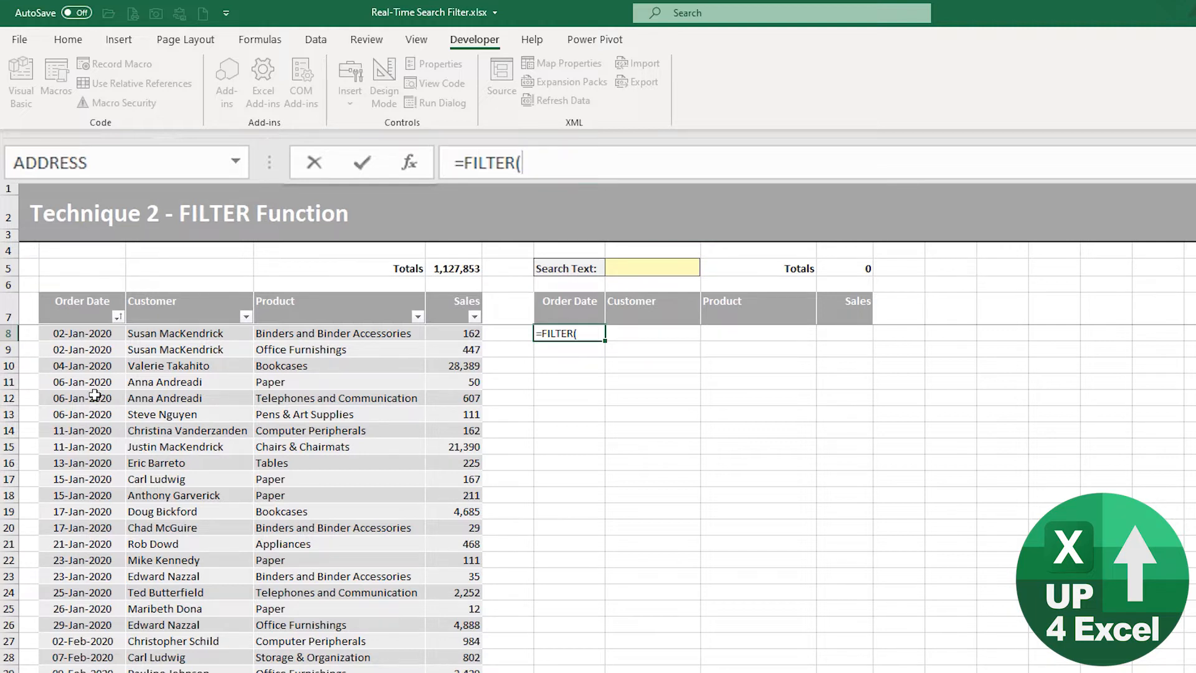
drag(69, 303, 465, 299)
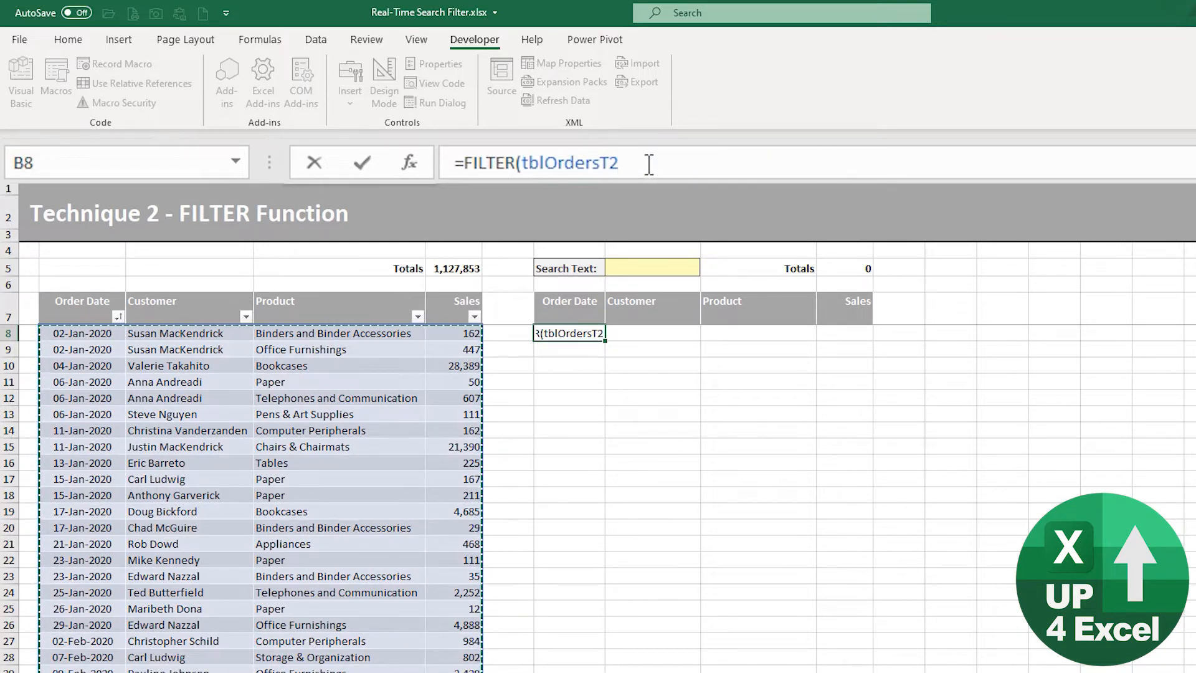
text(,)
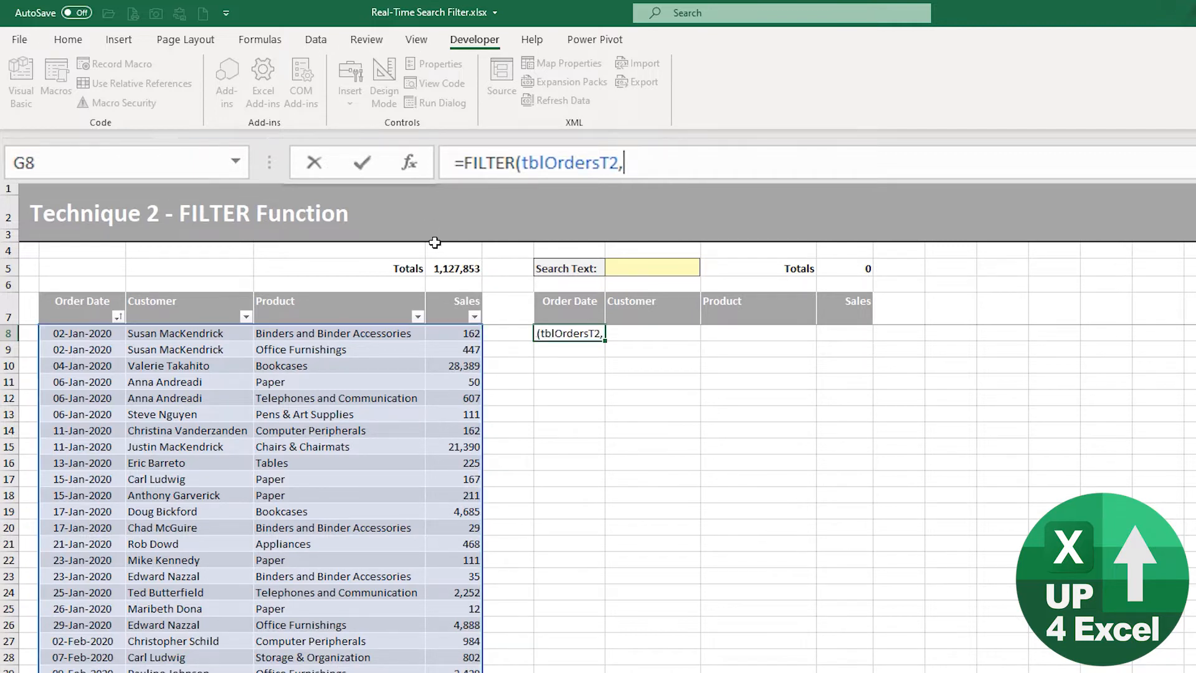
click(314, 292)
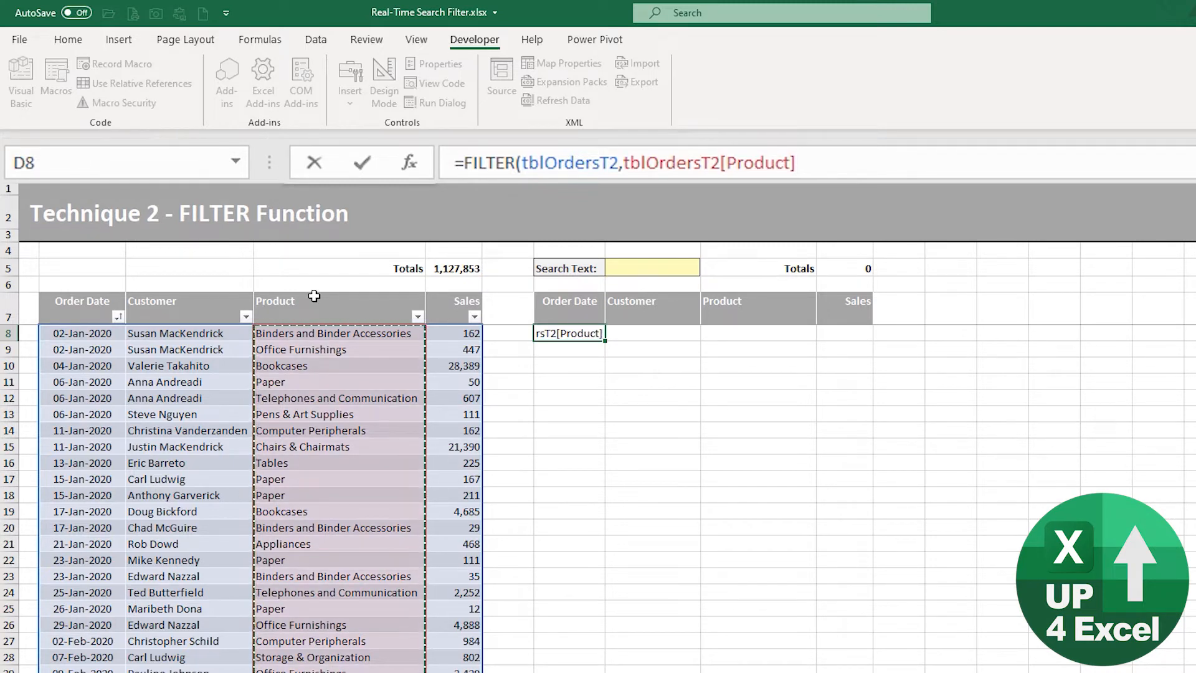
text(=)
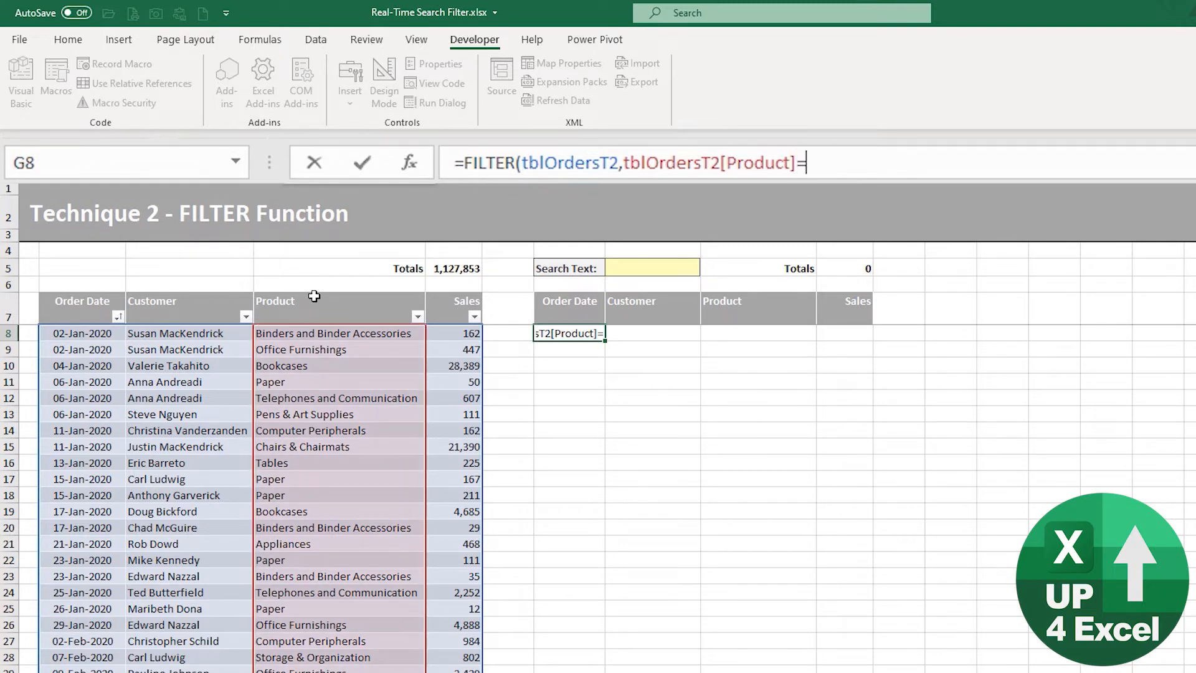
click(713, 265)
key(Left)
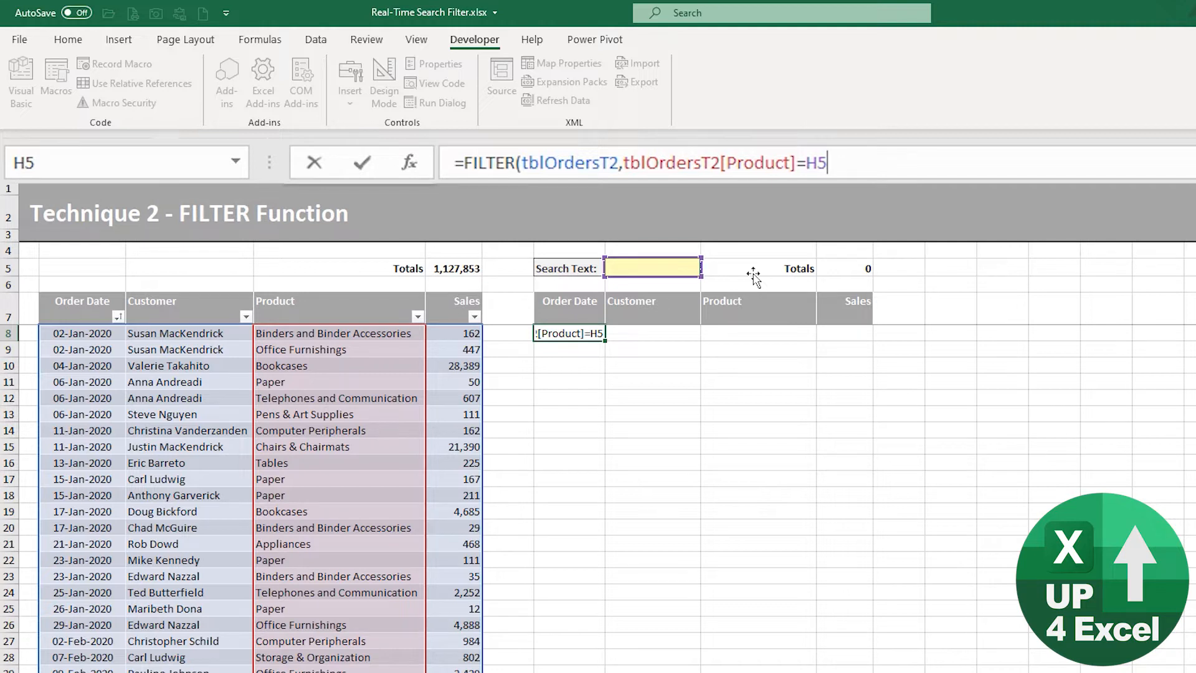
key(F4)
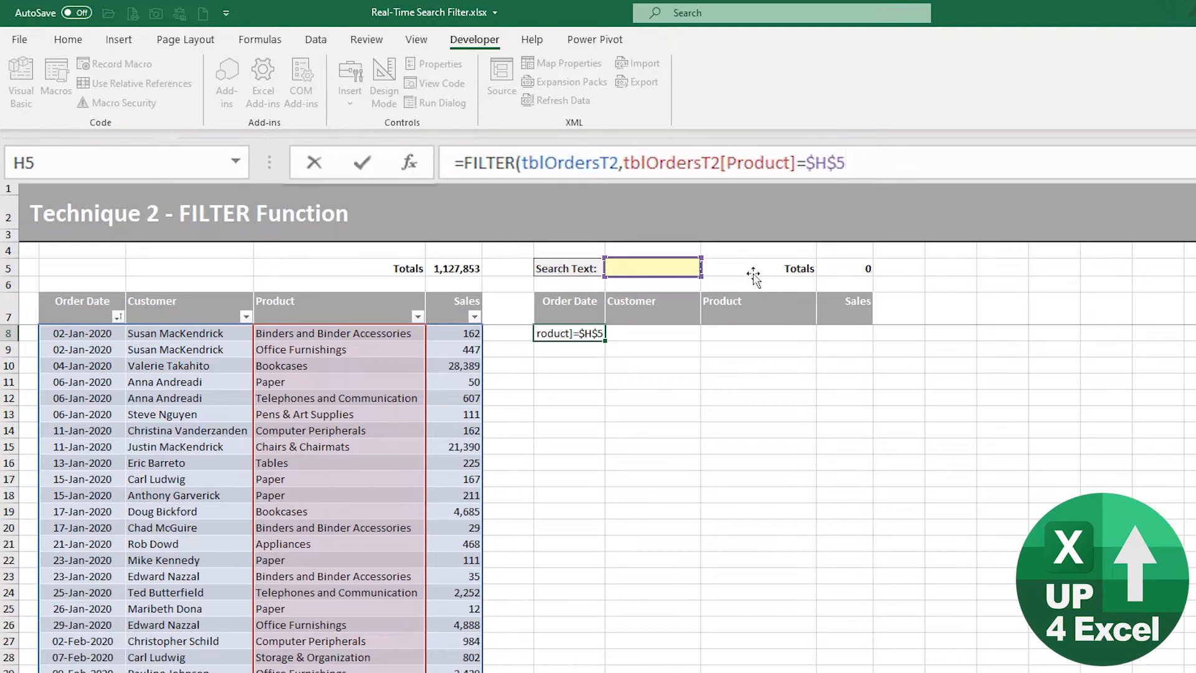
text())
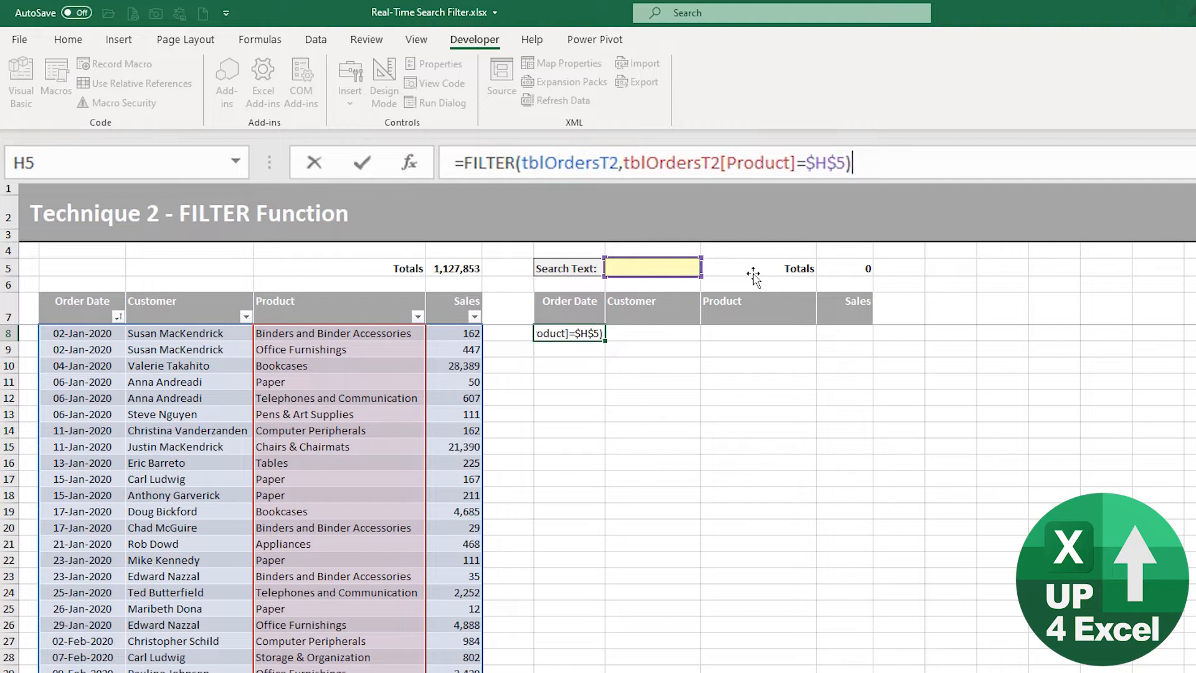
key(Return)
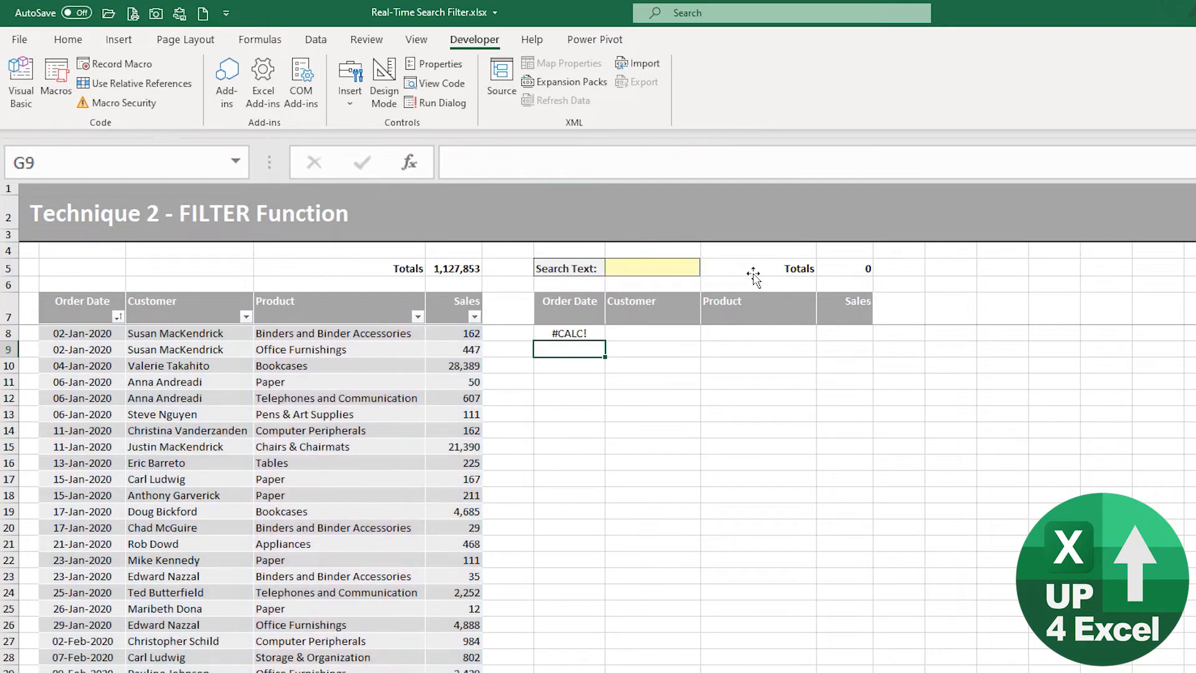
key(Up)
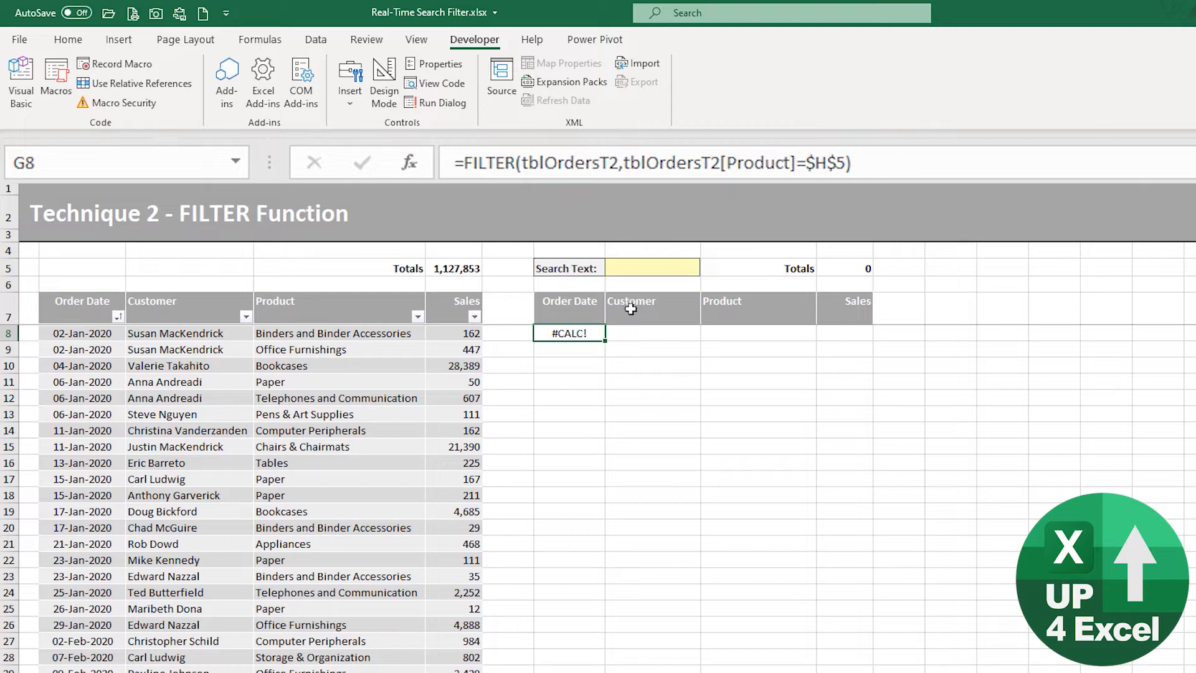
- Test the filter by entering paper as the search text and replacing it with tables
click(645, 266)
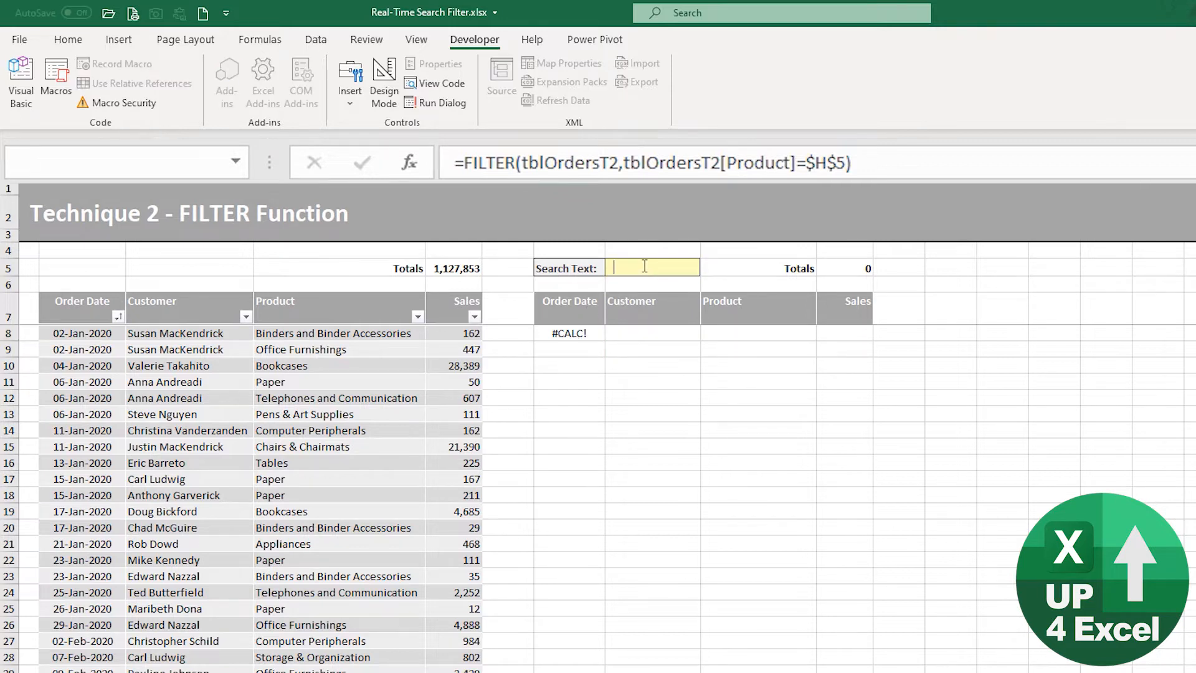
text(paper)
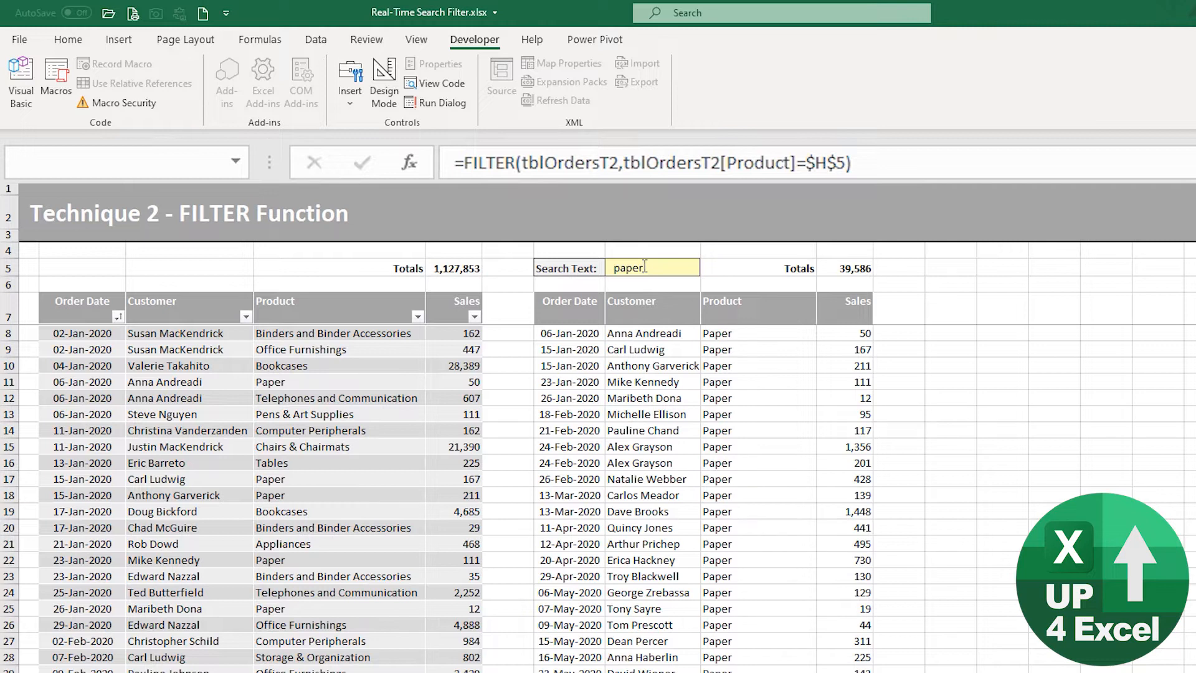
key(ctrl+shift+Left)
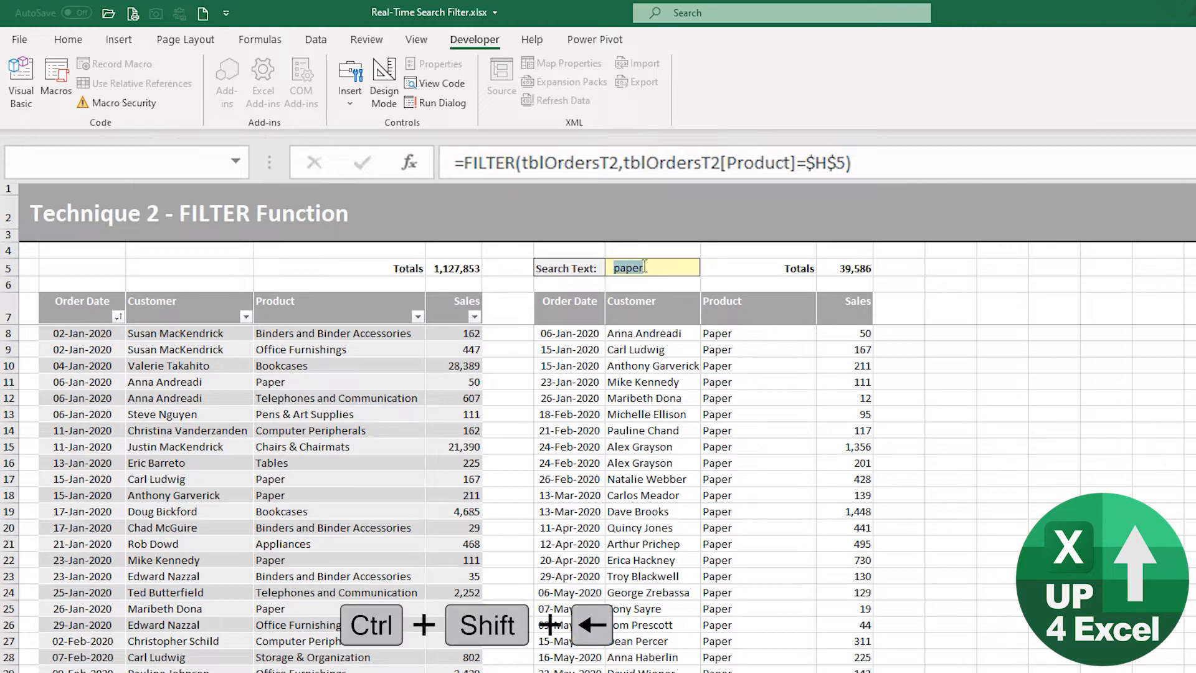
text(tables)
key(BackSpace)
key(BackSpace)
key(BackSpace)
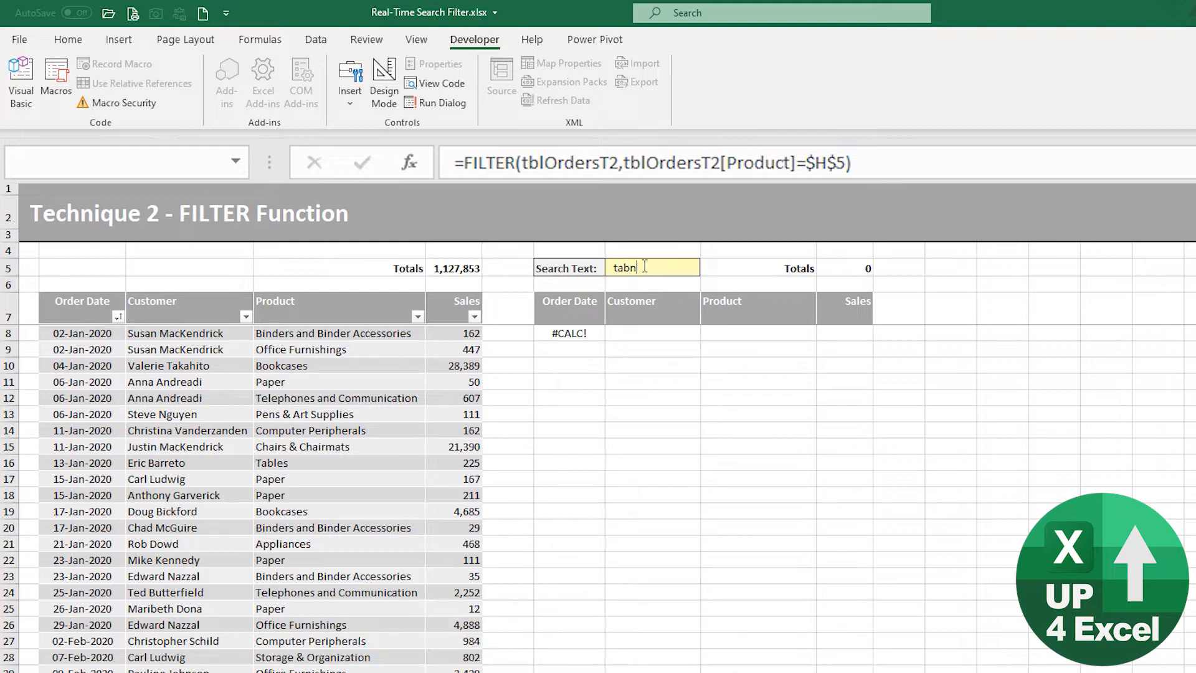
text(les)
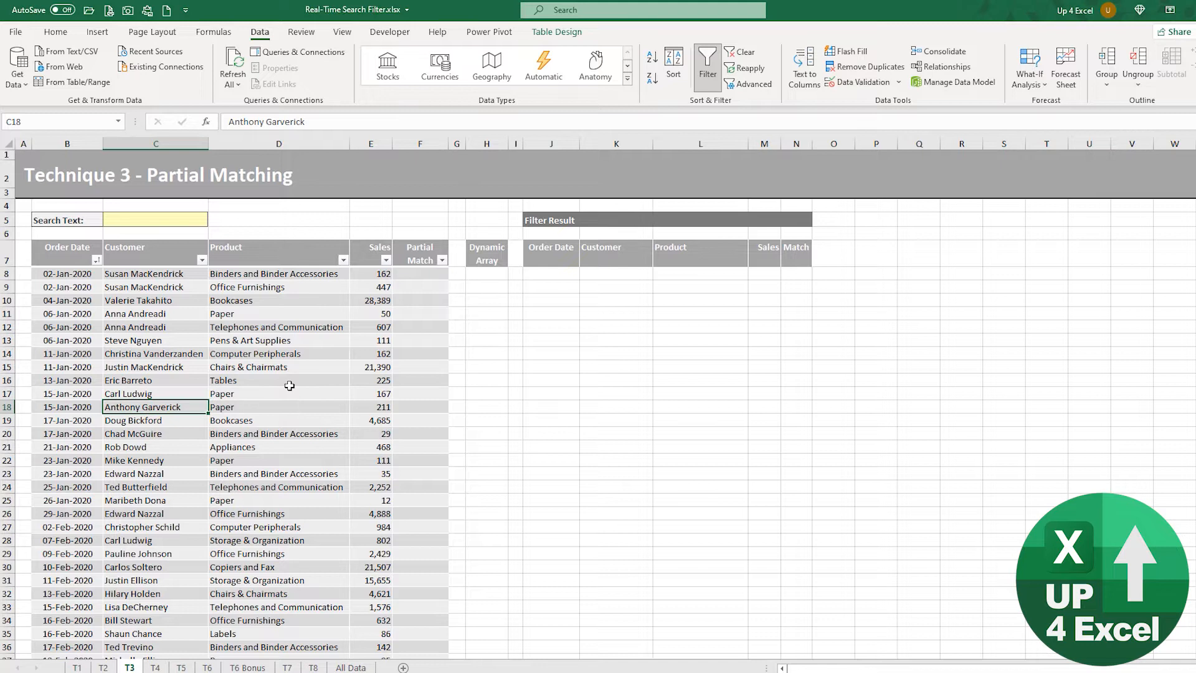
- Enter an as the search text on the Technique 3 - Partial Matching sheet
double_click(143, 219)
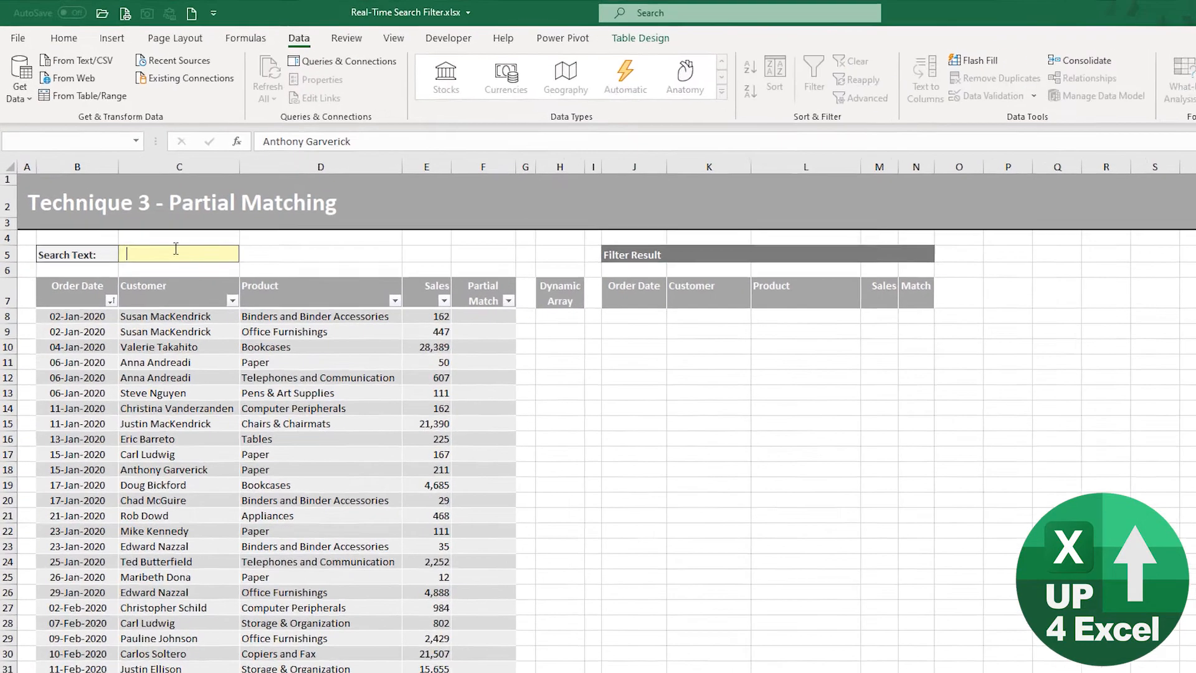
text(an)
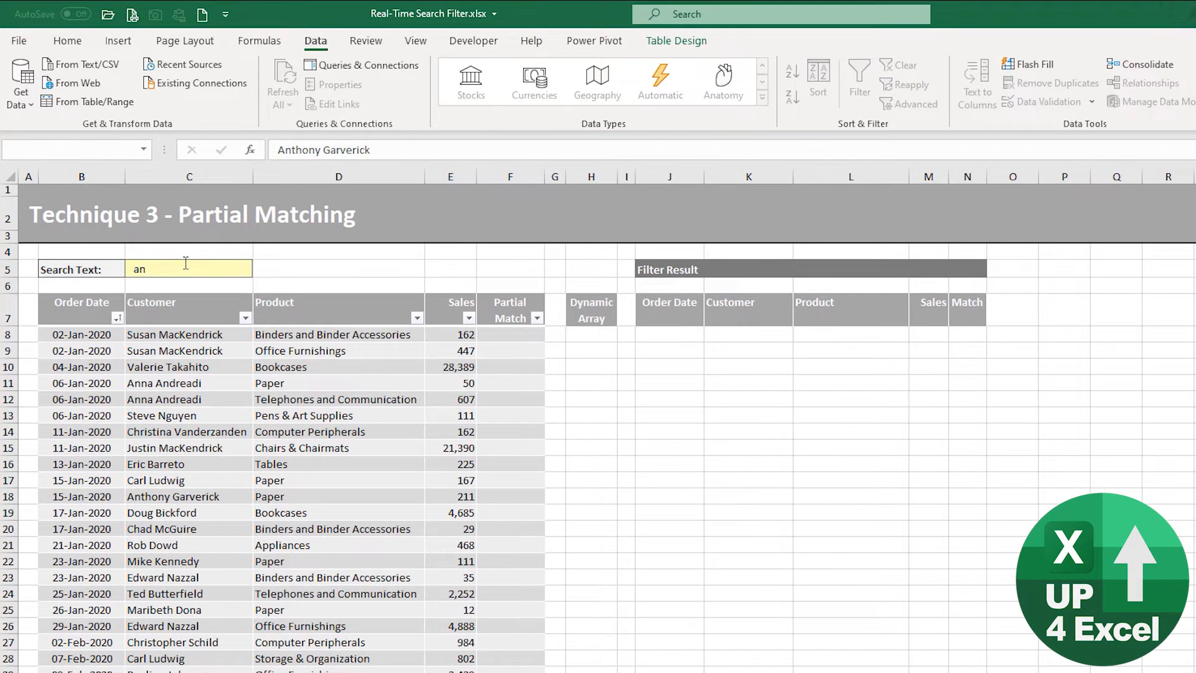
click(320, 270)
- Examine the Partial Match, Dynamic Array and Filter Result columns in row 8, ending on F8
click(517, 338)
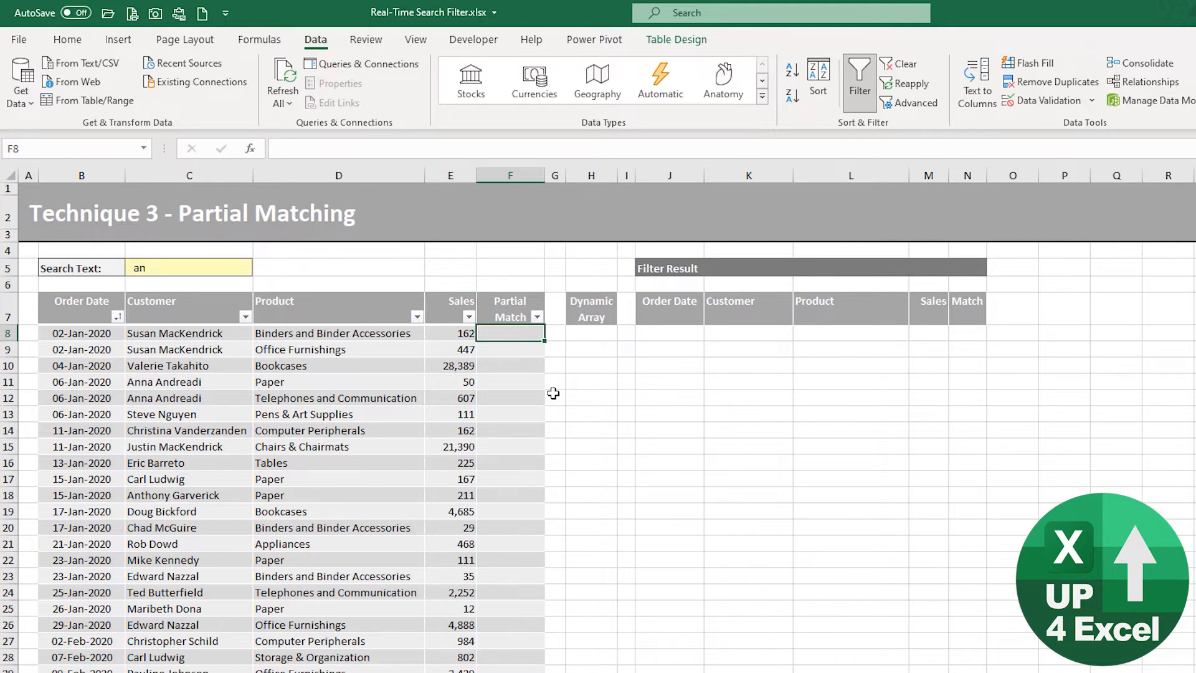
key(Right)
key(Right)
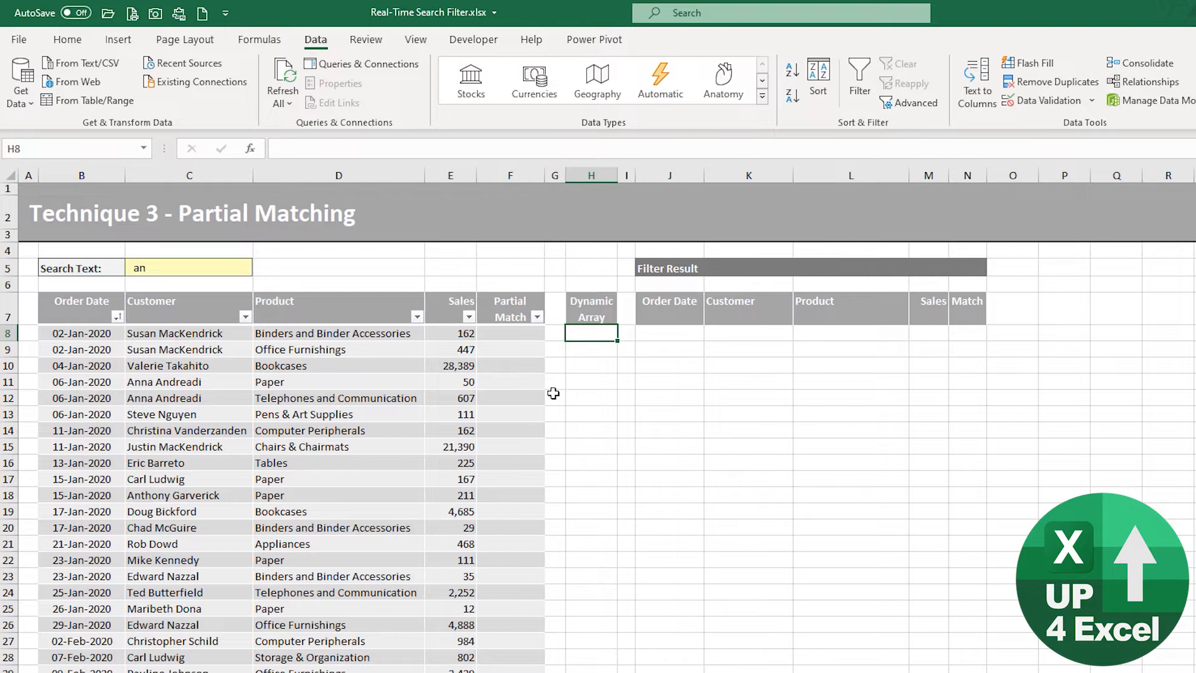
key(Right)
key(Right)
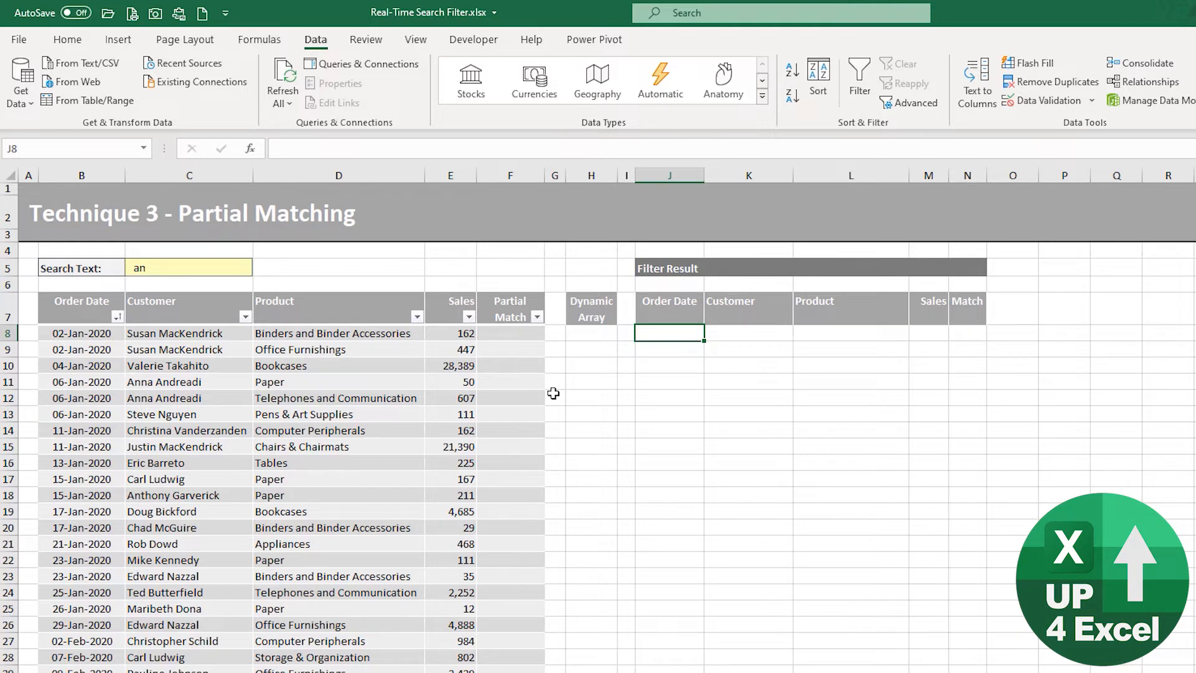
key(Left)
key(Left)
key(Left)
key(Left)
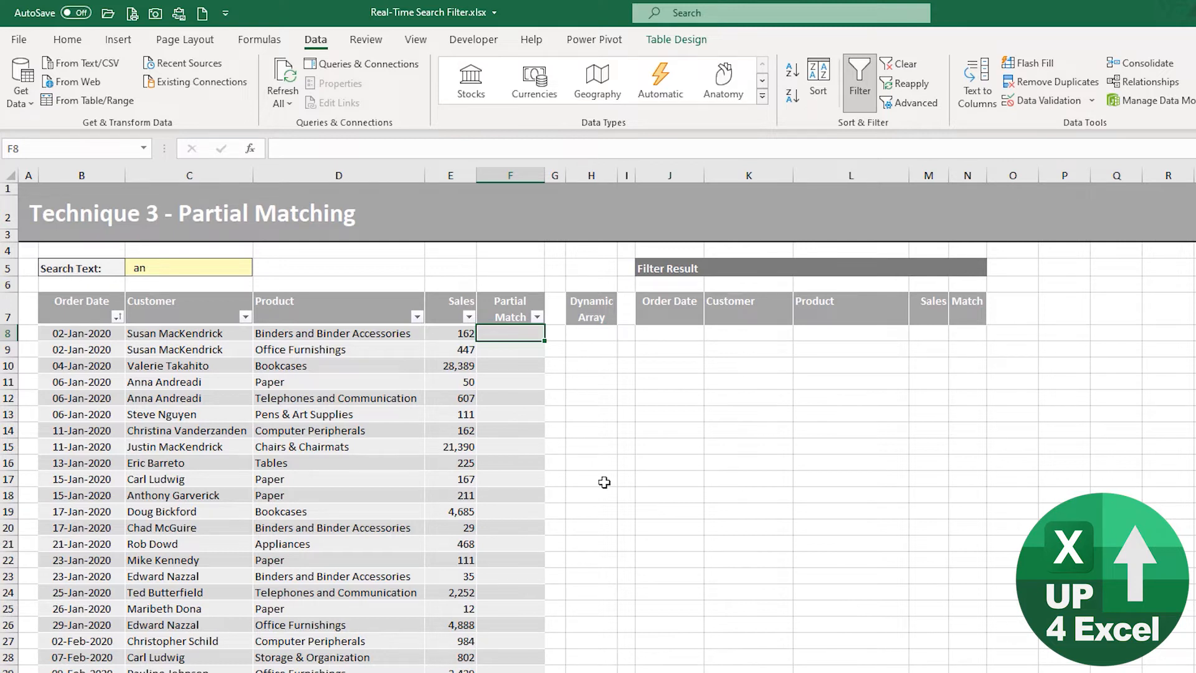
text(=)
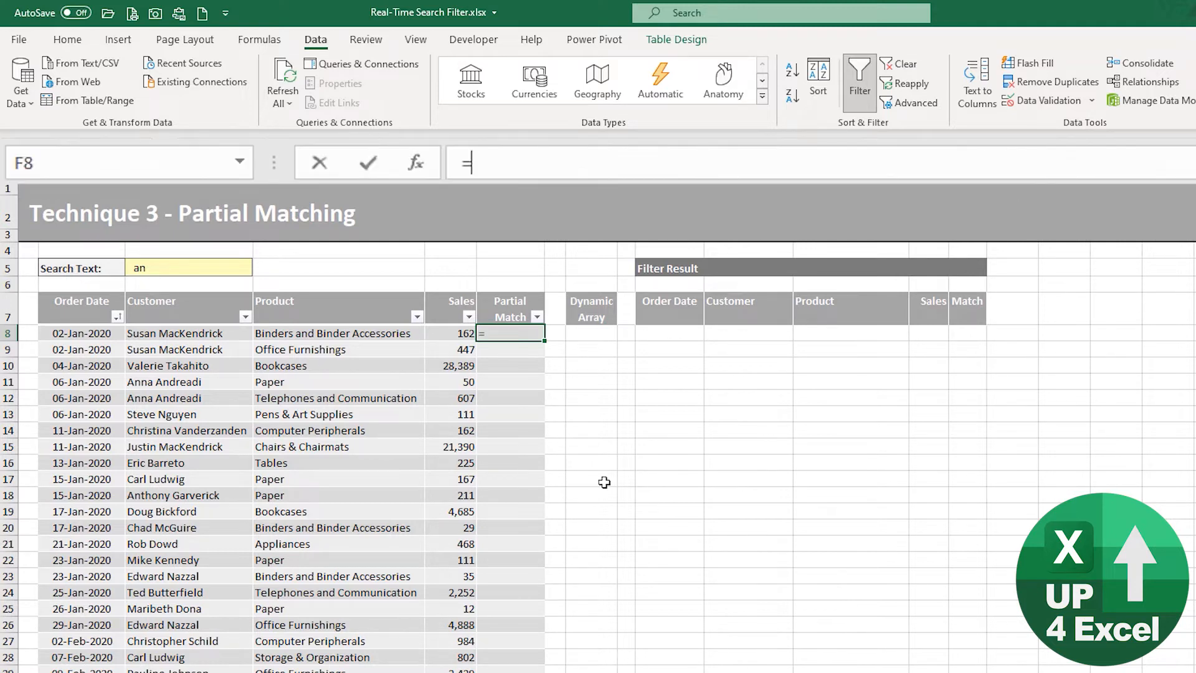
text(sea)
key(Tab)
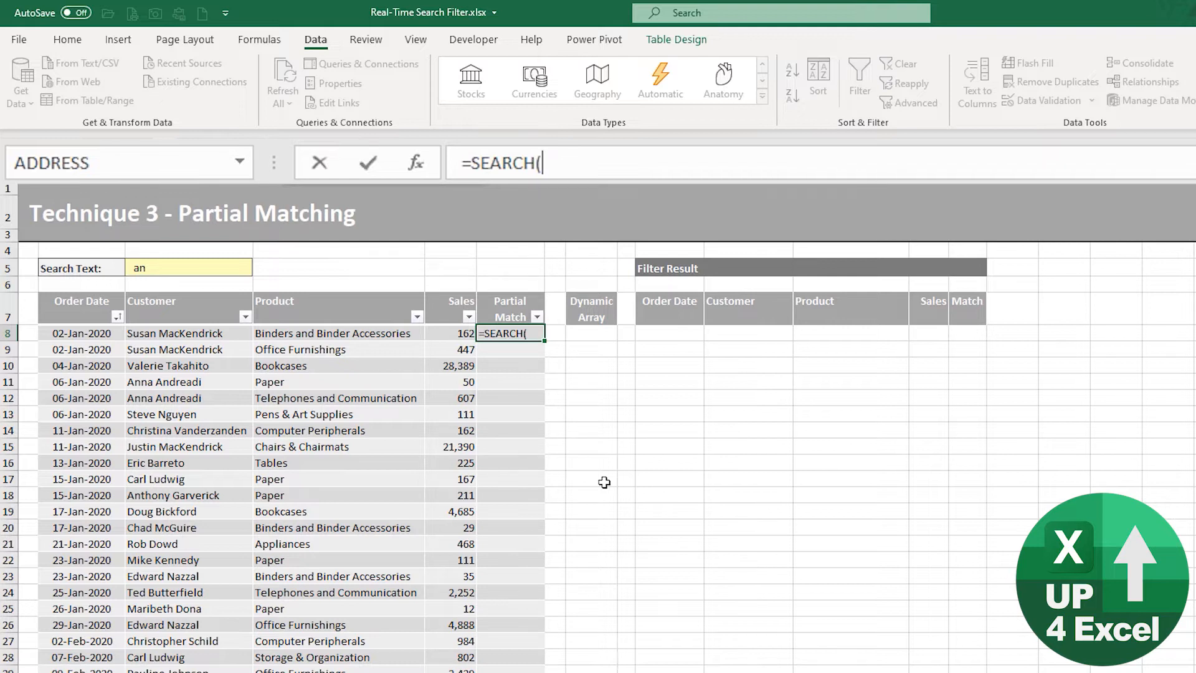
click(344, 268)
key(Left)
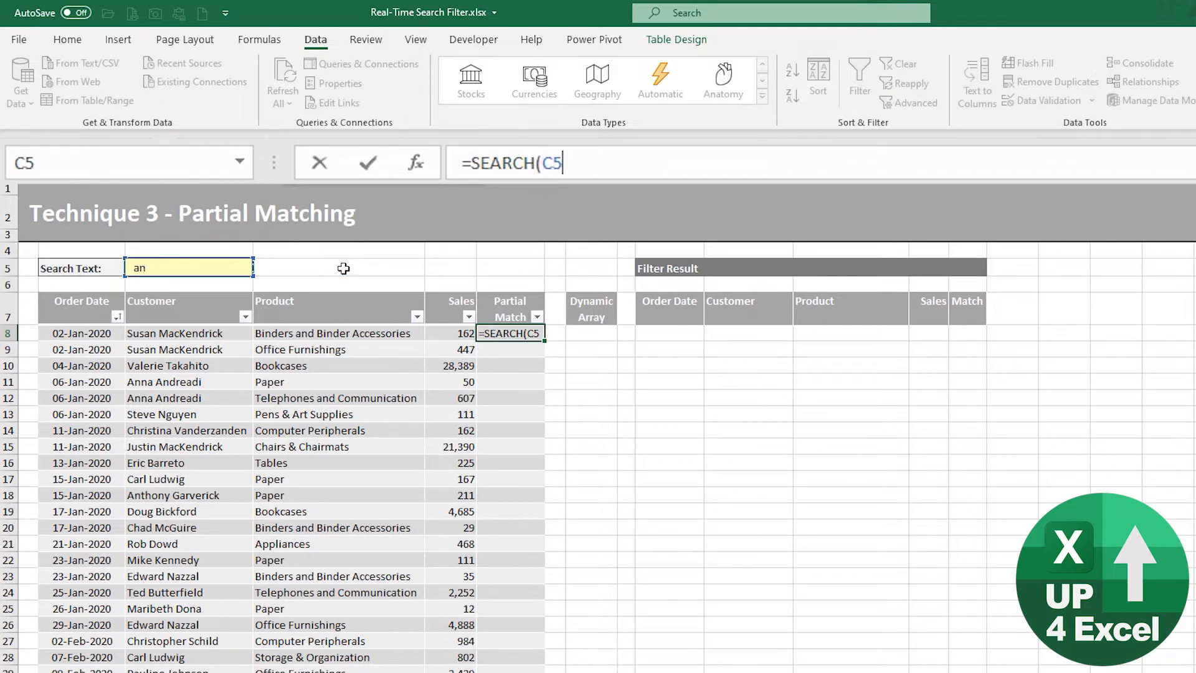
key(F4)
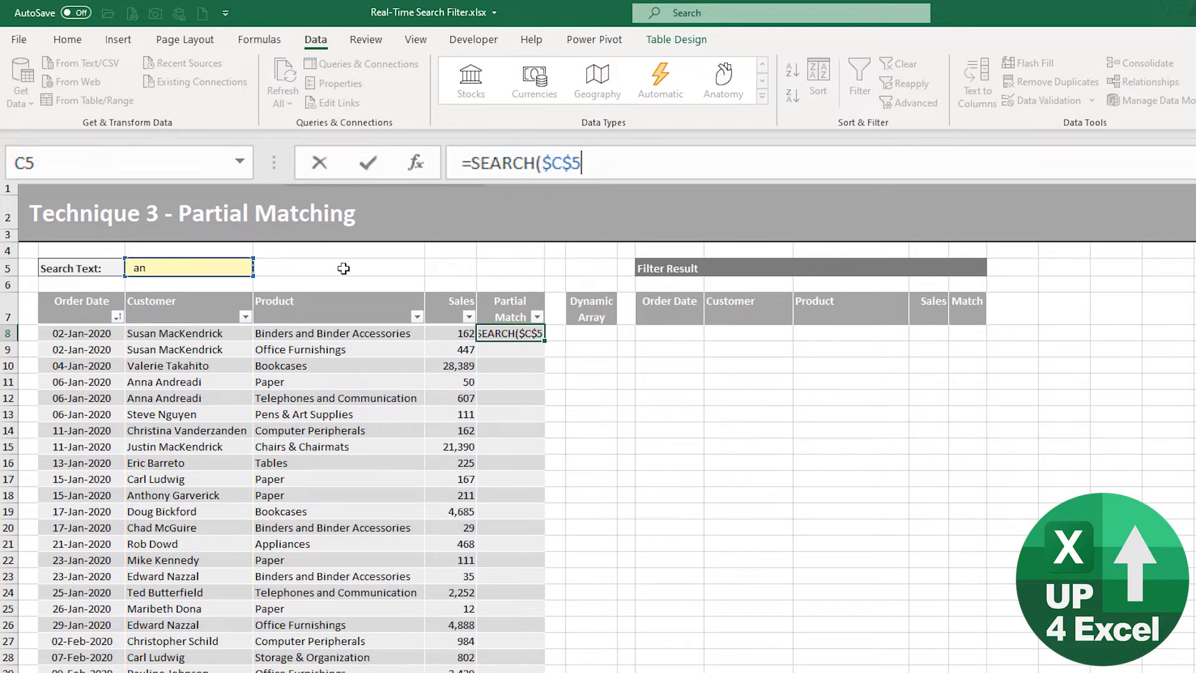
text(,)
key(Left)
key(Left)
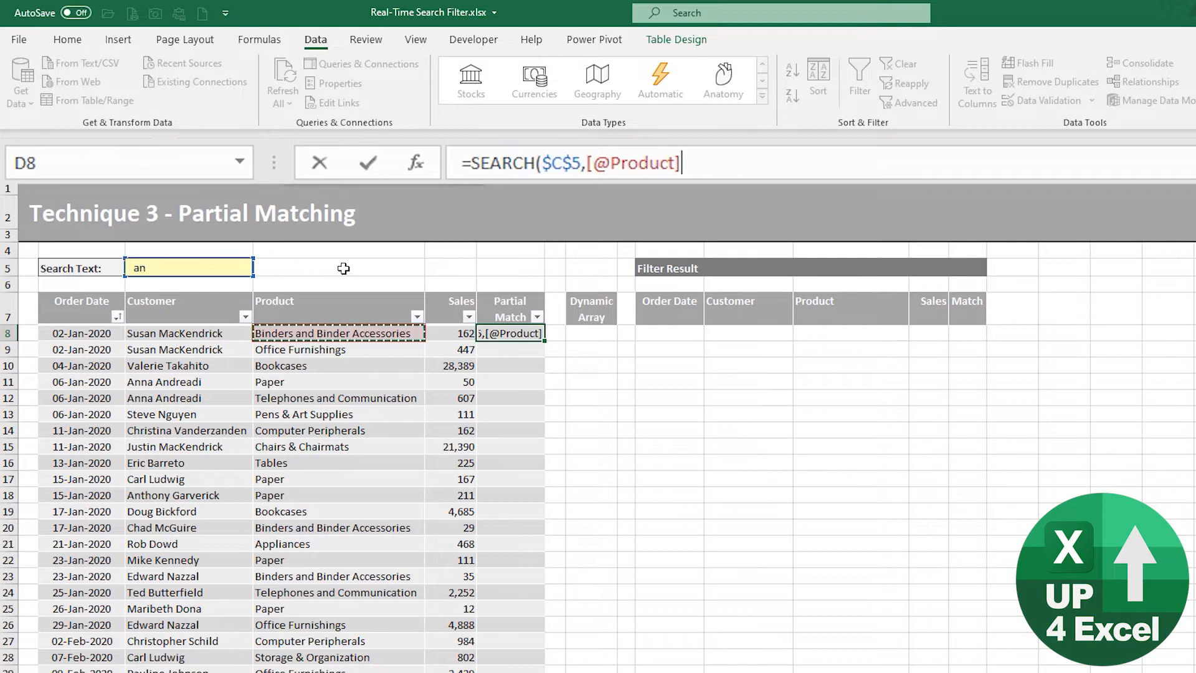
text())
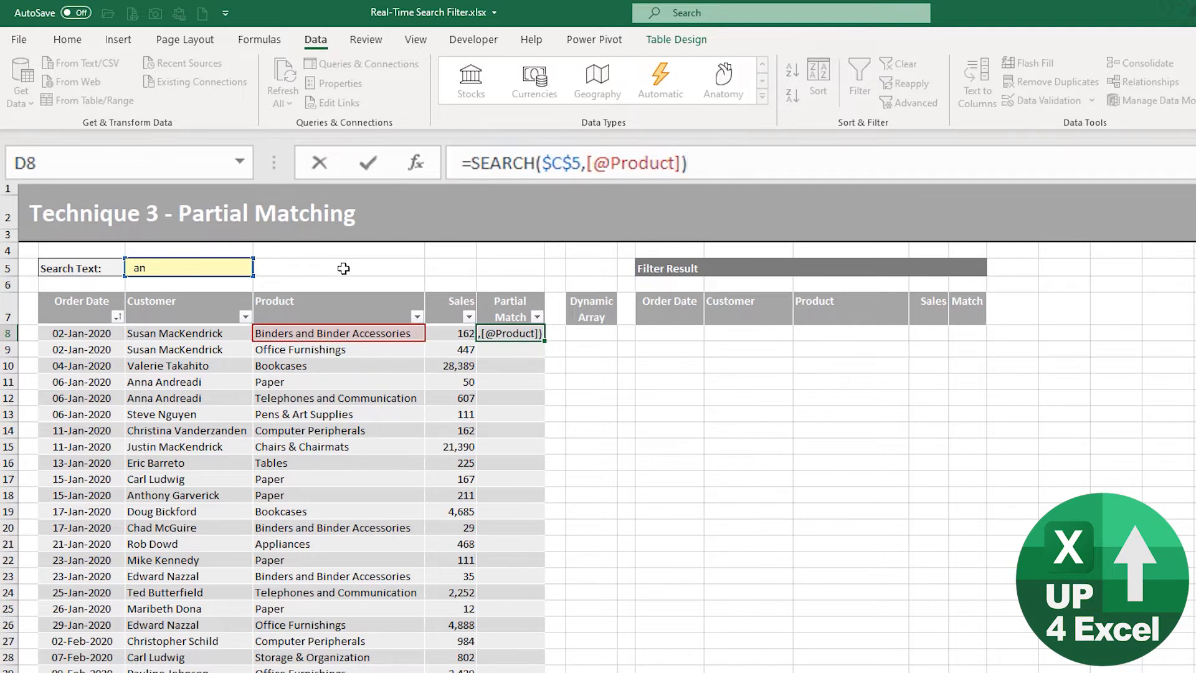
key(Return)
key(Up)
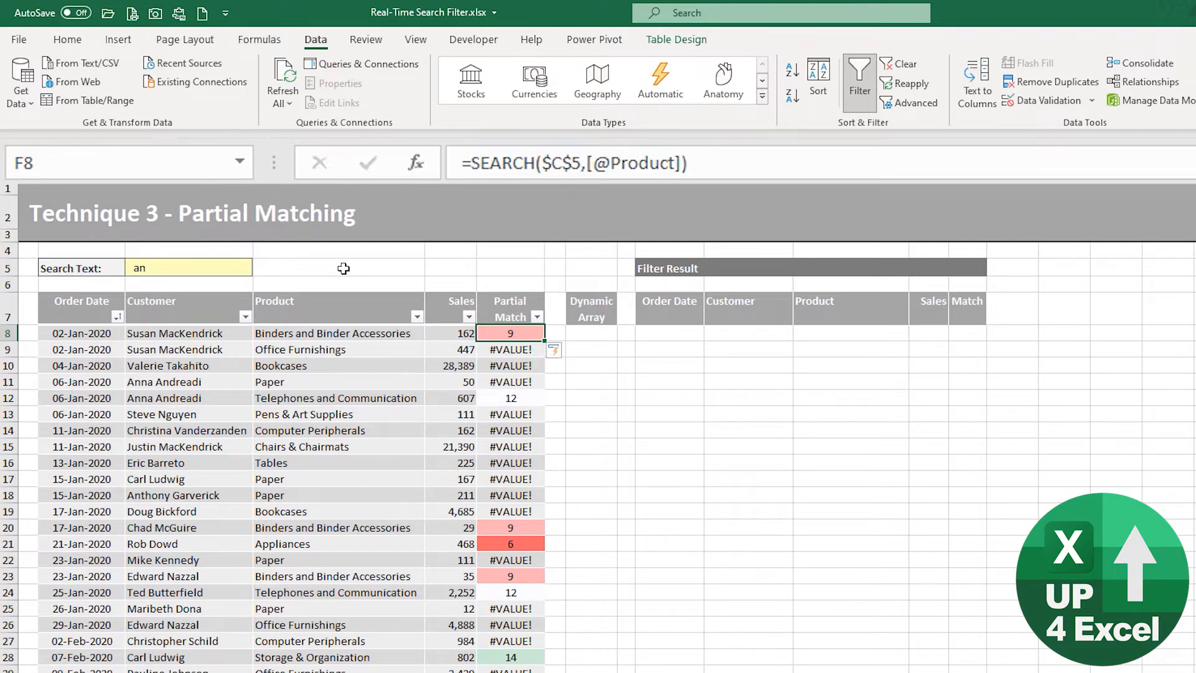
key(F2)
key(ctrl+Left)
key(ctrl+Left)
key(ctrl+Left)
key(ctrl+Left)
key(ctrl+Left)
key(ctrl+Left)
text(isnu)
key(Tab)
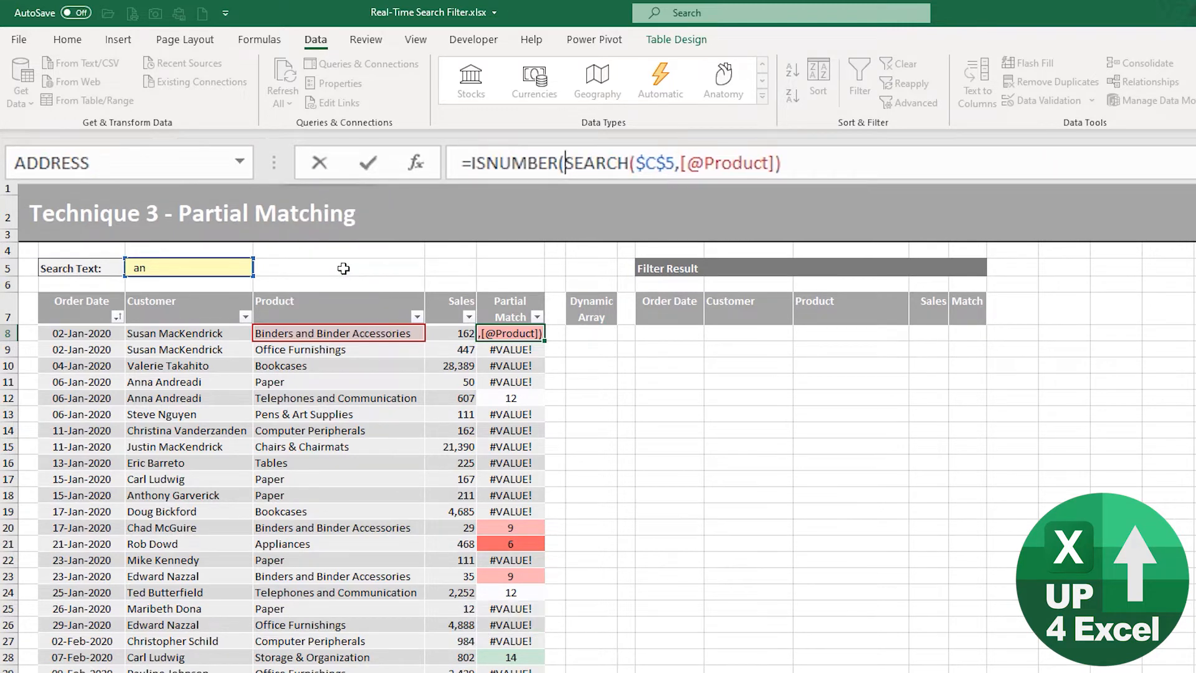
click(840, 166)
text())
key(Return)
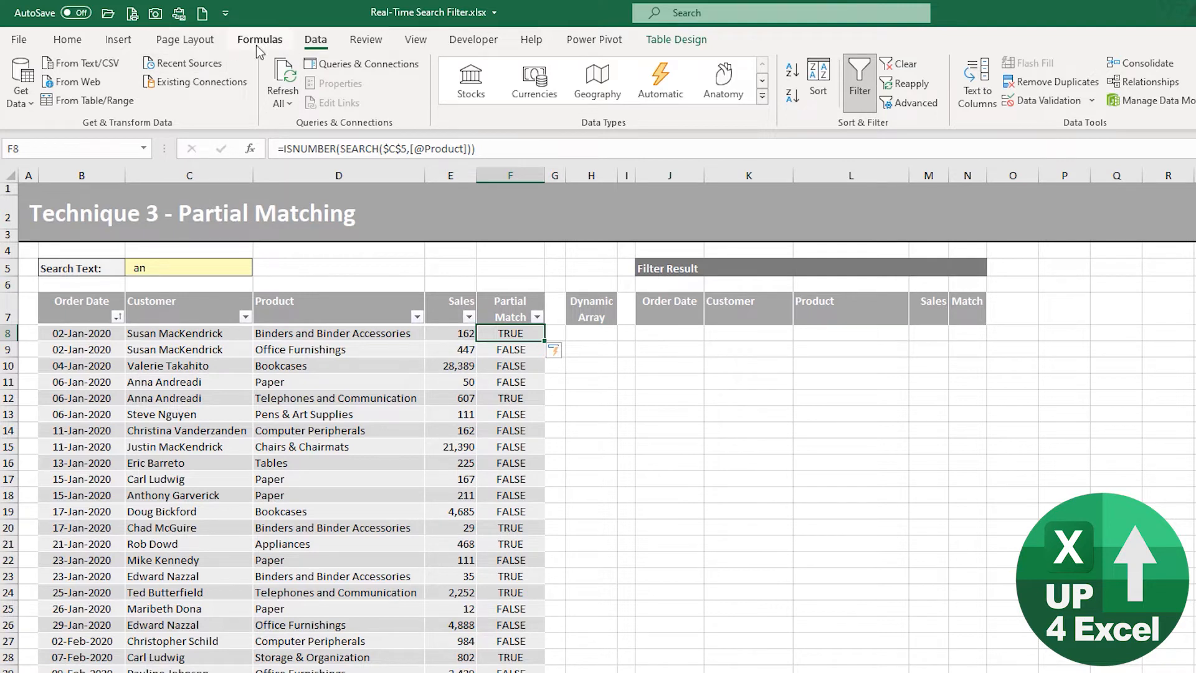
click(67, 40)
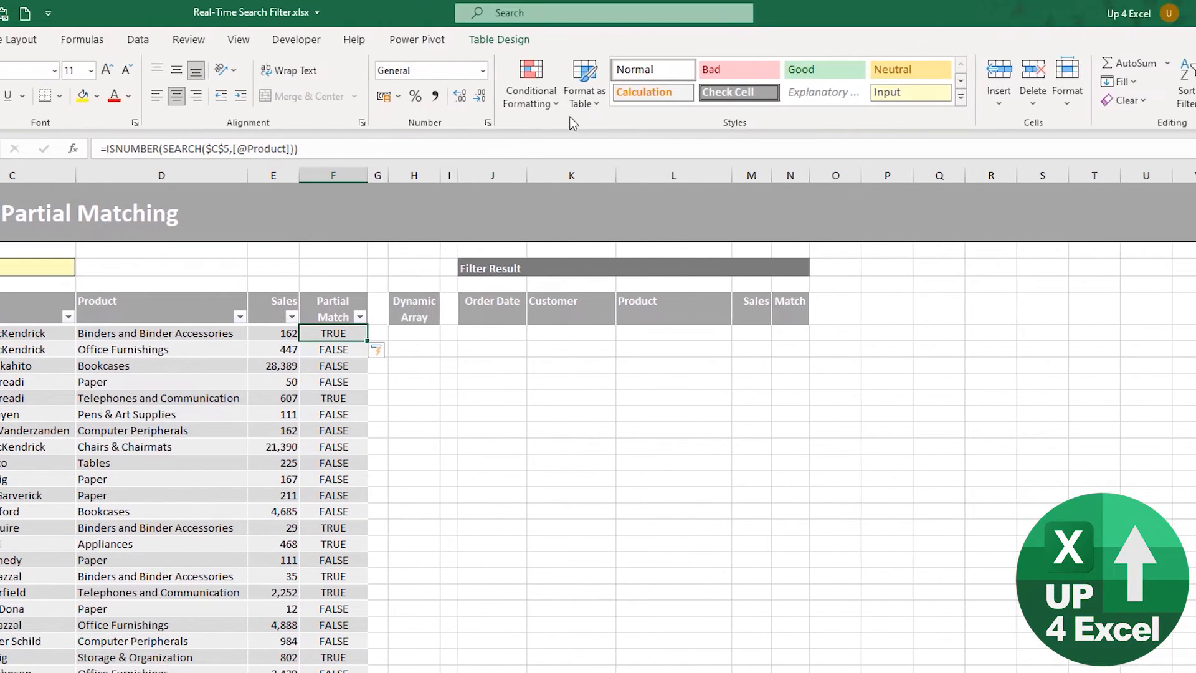
click(334, 104)
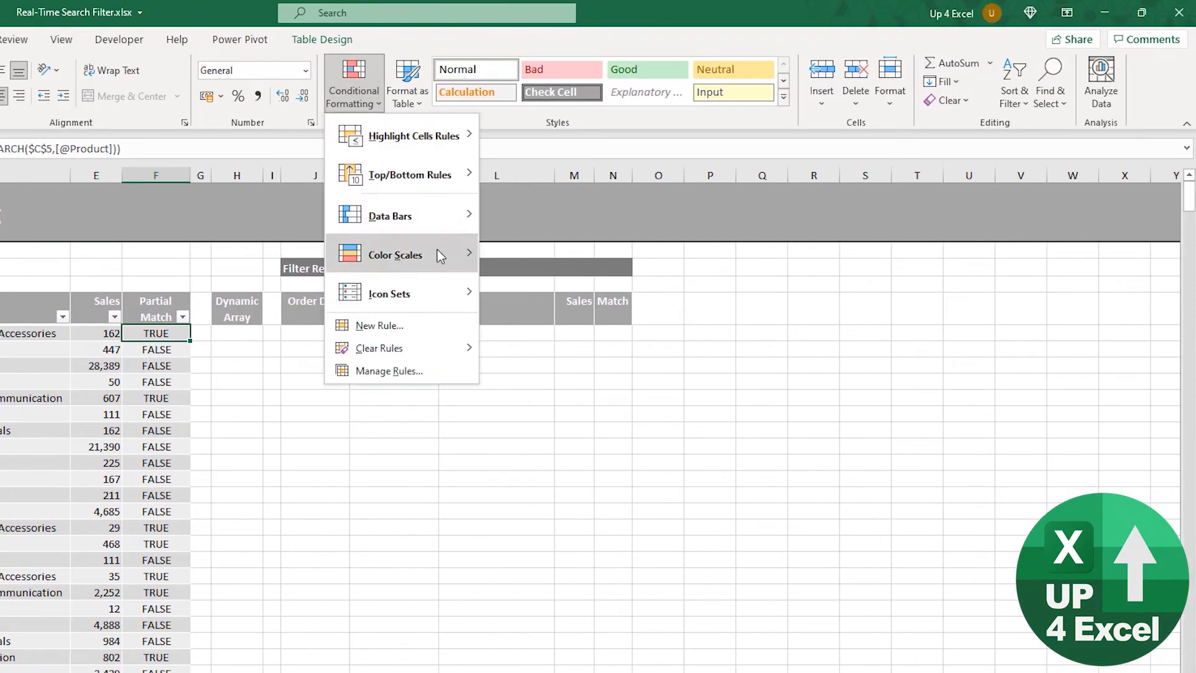
mouse_move(441, 255)
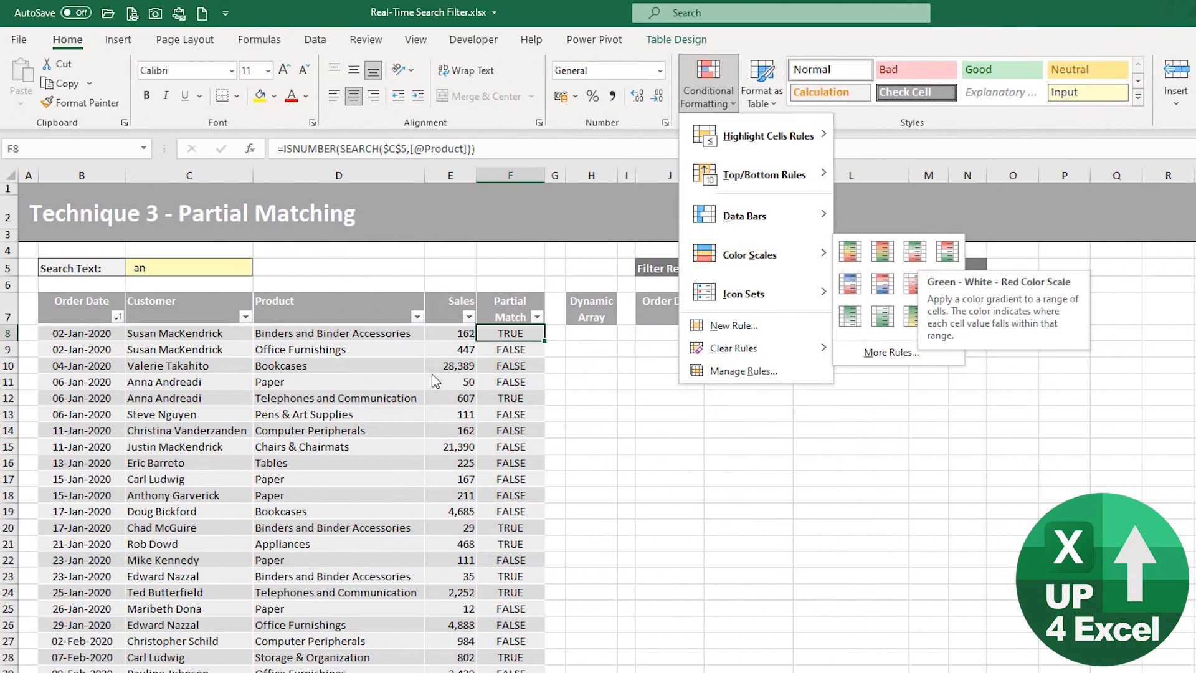
click(157, 343)
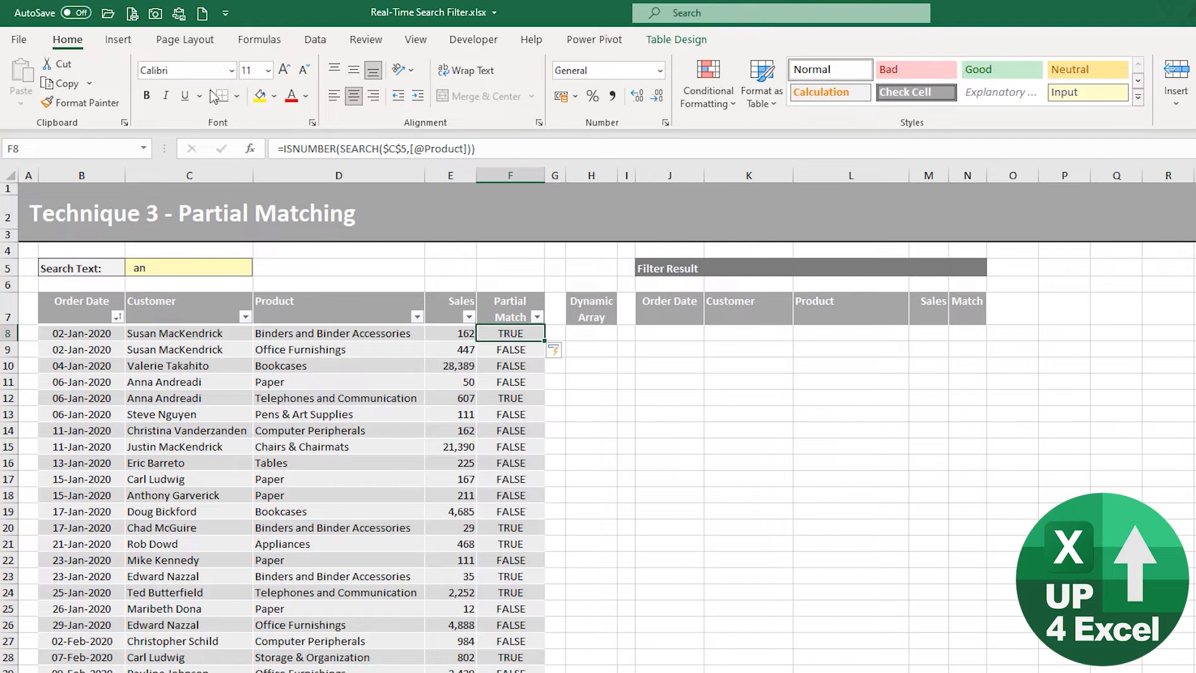
click(285, 148)
text(--)
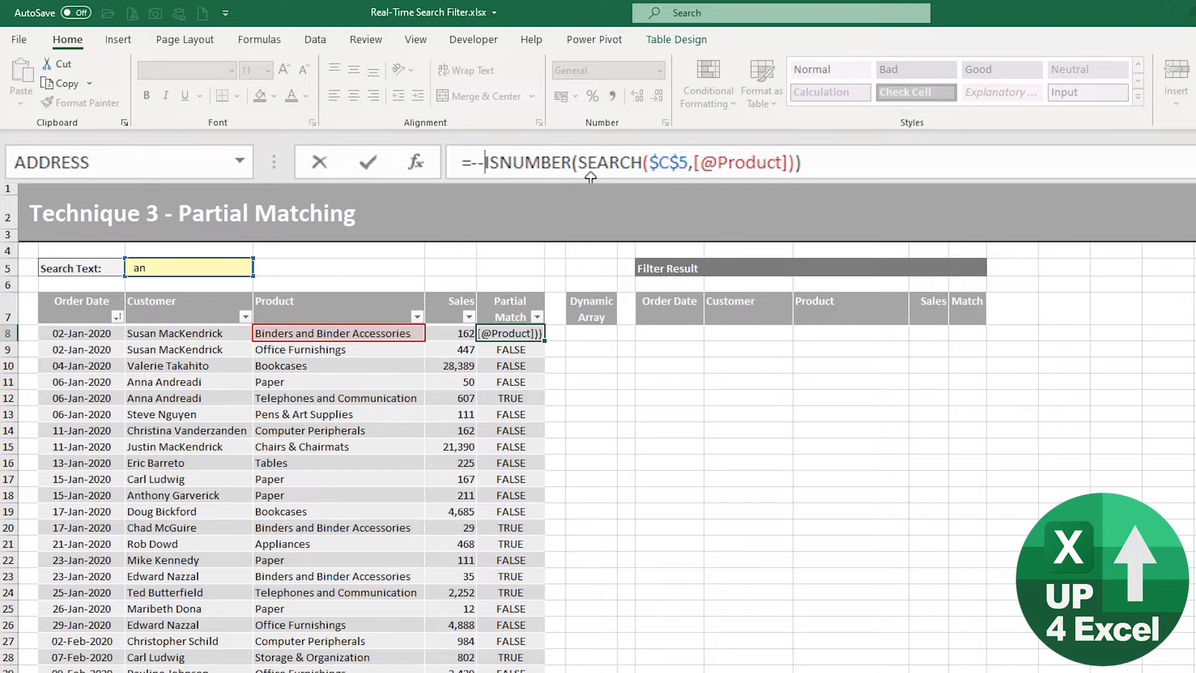
key(Return)
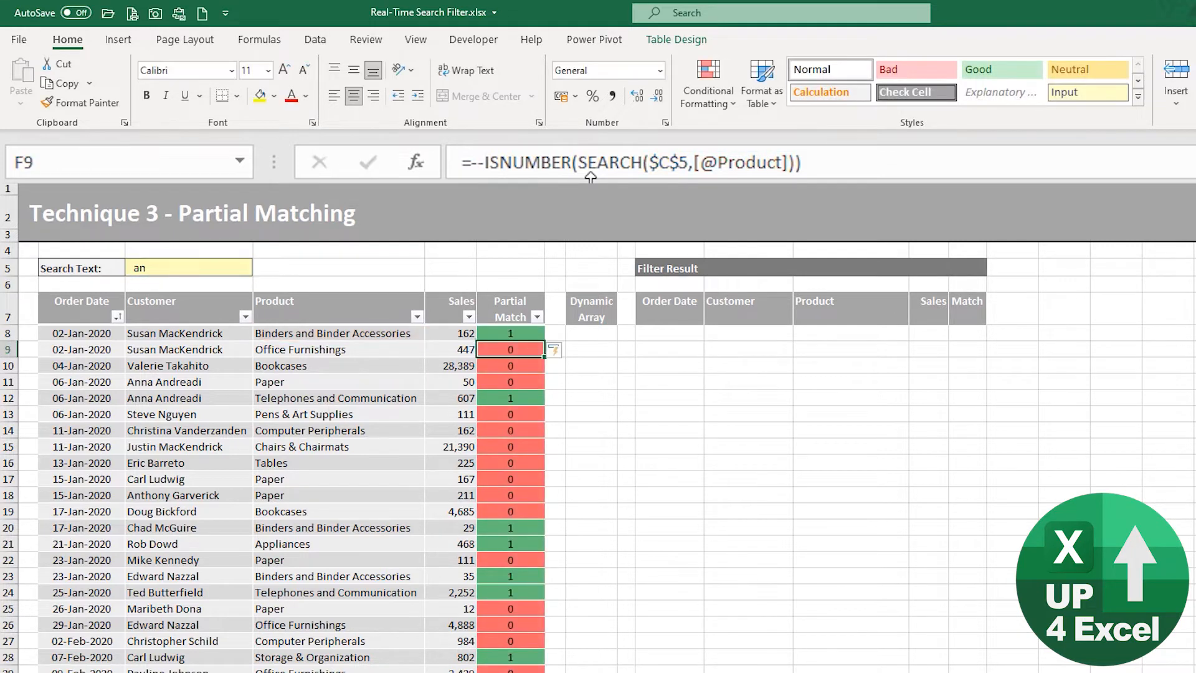
key(Up)
key(Down)
- Test the Partial Match column by replacing the search text with bo, p and pap in turn
double_click(201, 274)
key(ctrl+shift+Left)
text(bo)
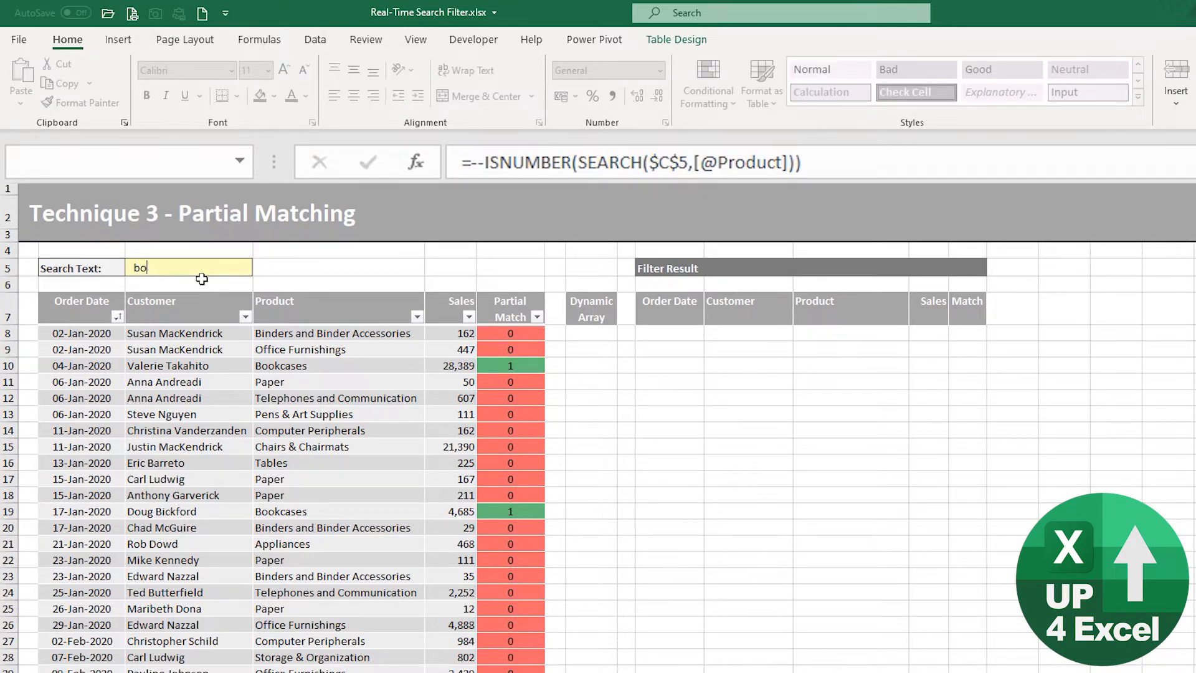
key(BackSpace)
text(p)
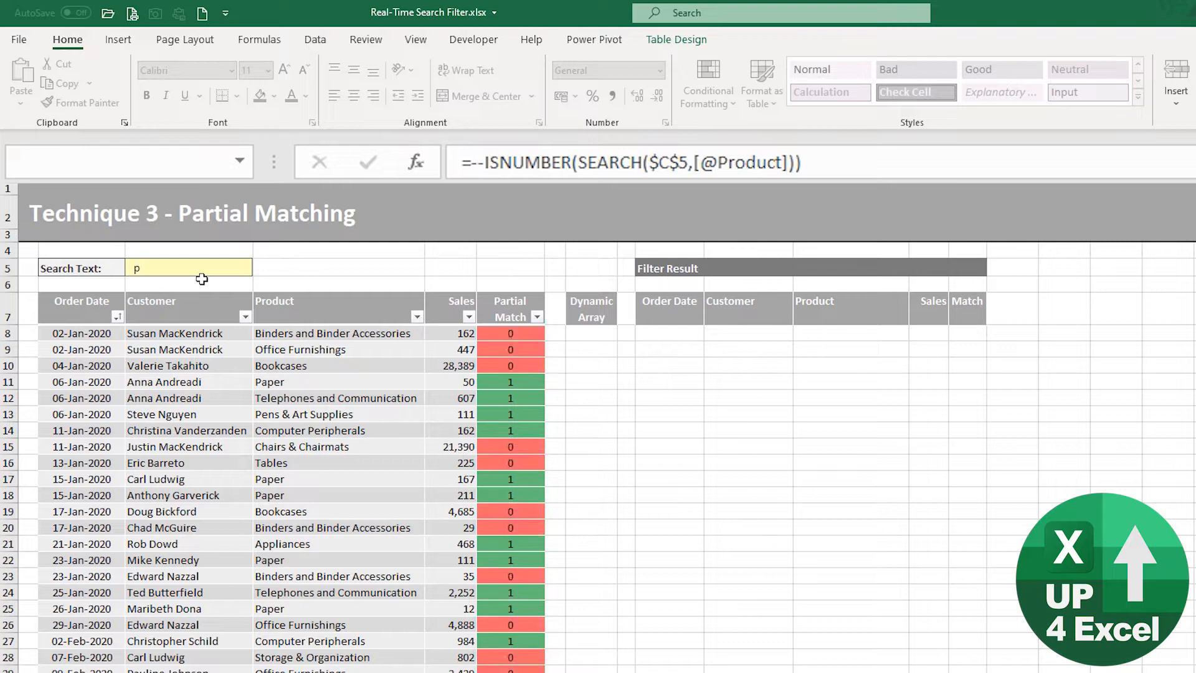
text(ap)
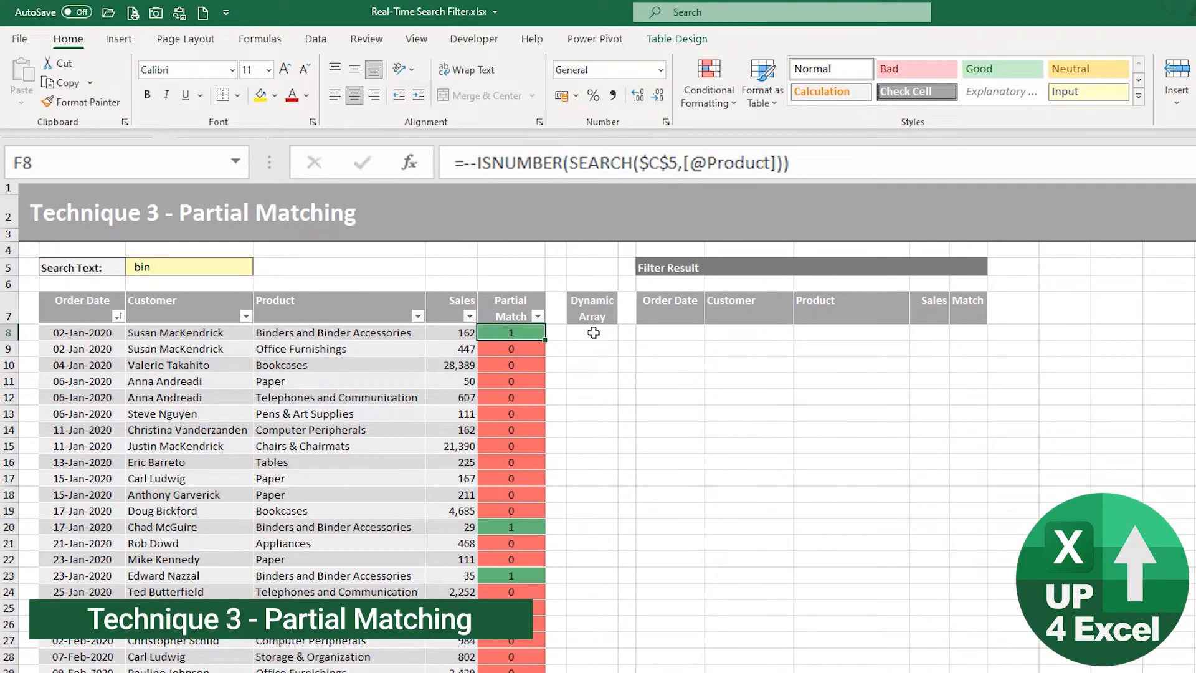
drag(477, 162, 1004, 144)
key(ctrl+c)
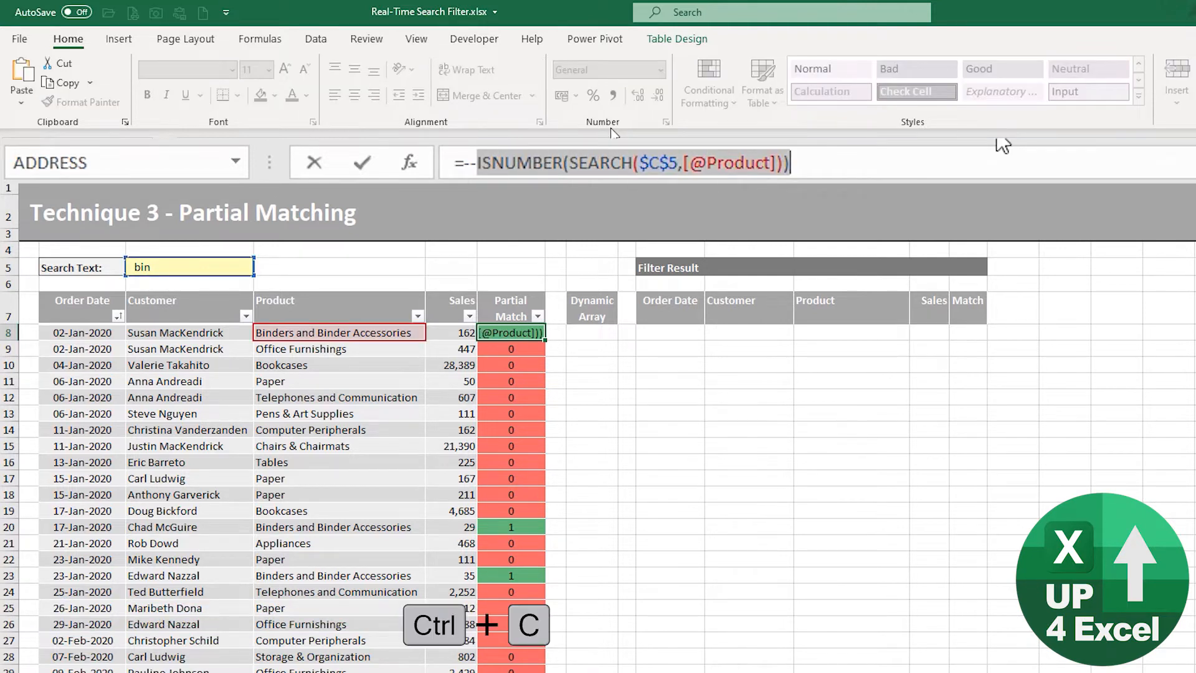
key(Return)
key(Up)
key(Right)
key(Right)
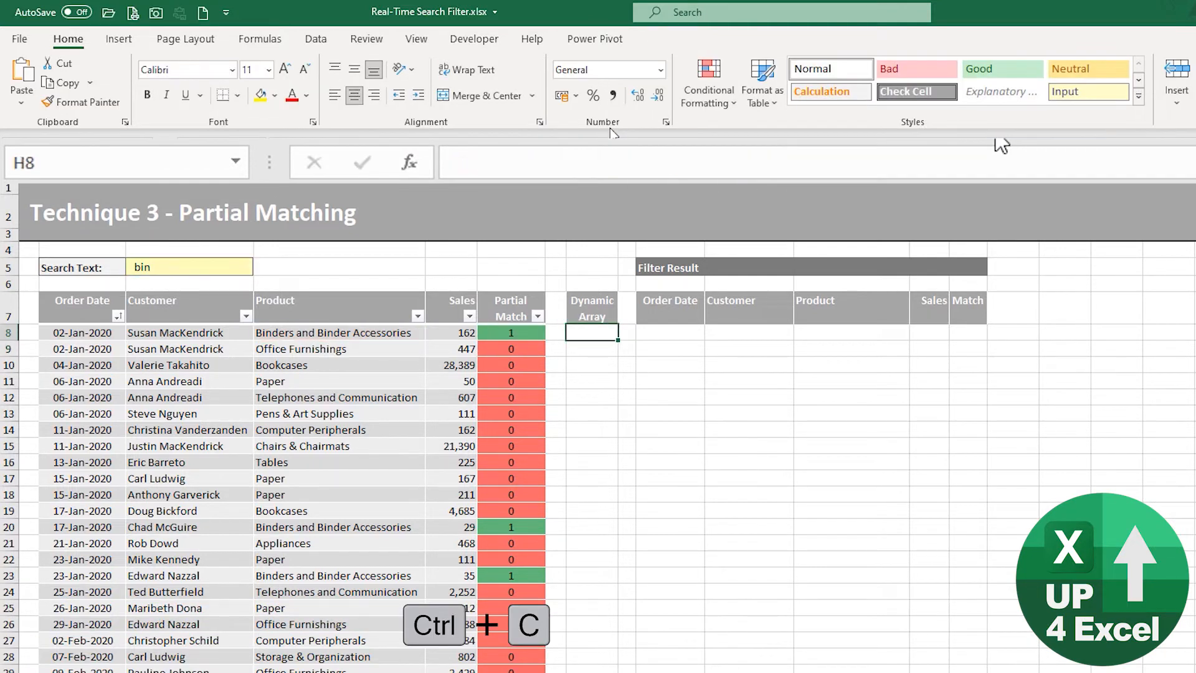
text(=)
key(ctrl+v)
key(Return)
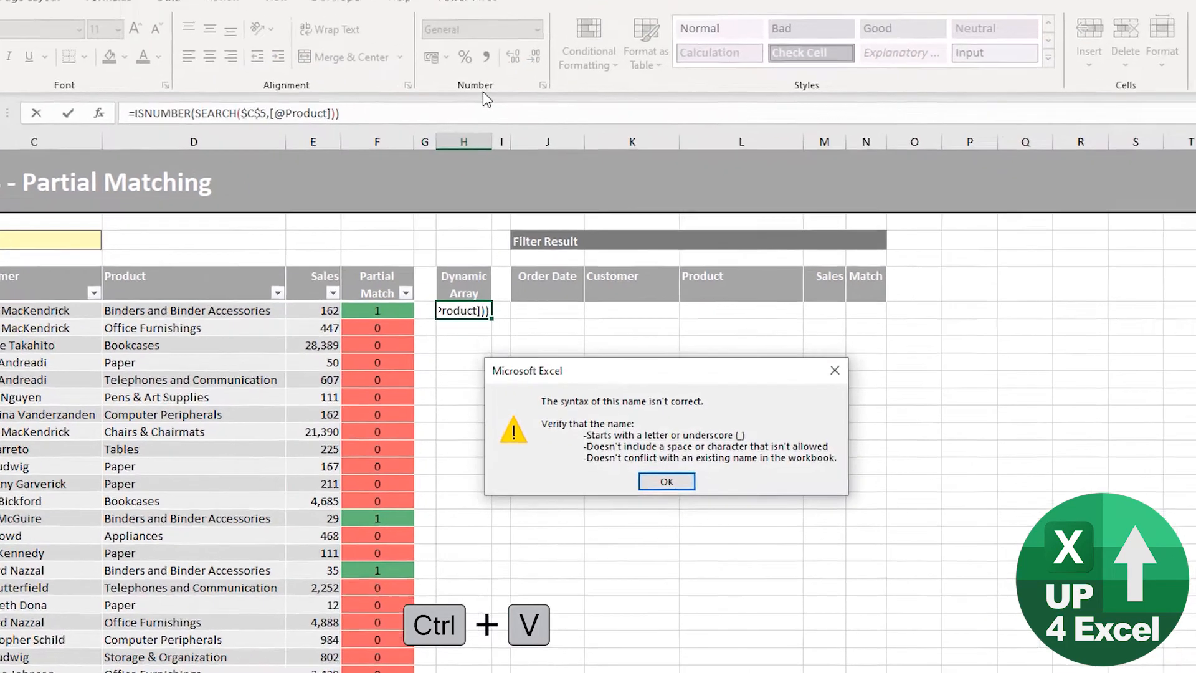
key(Return)
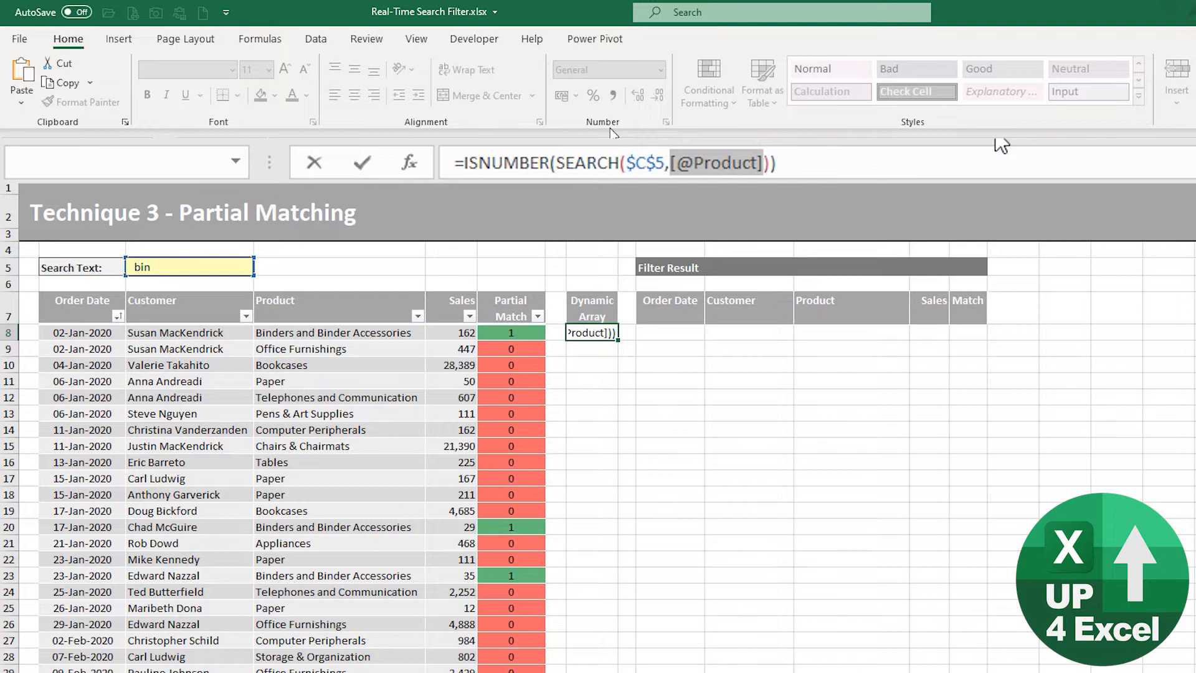
key(BackSpace)
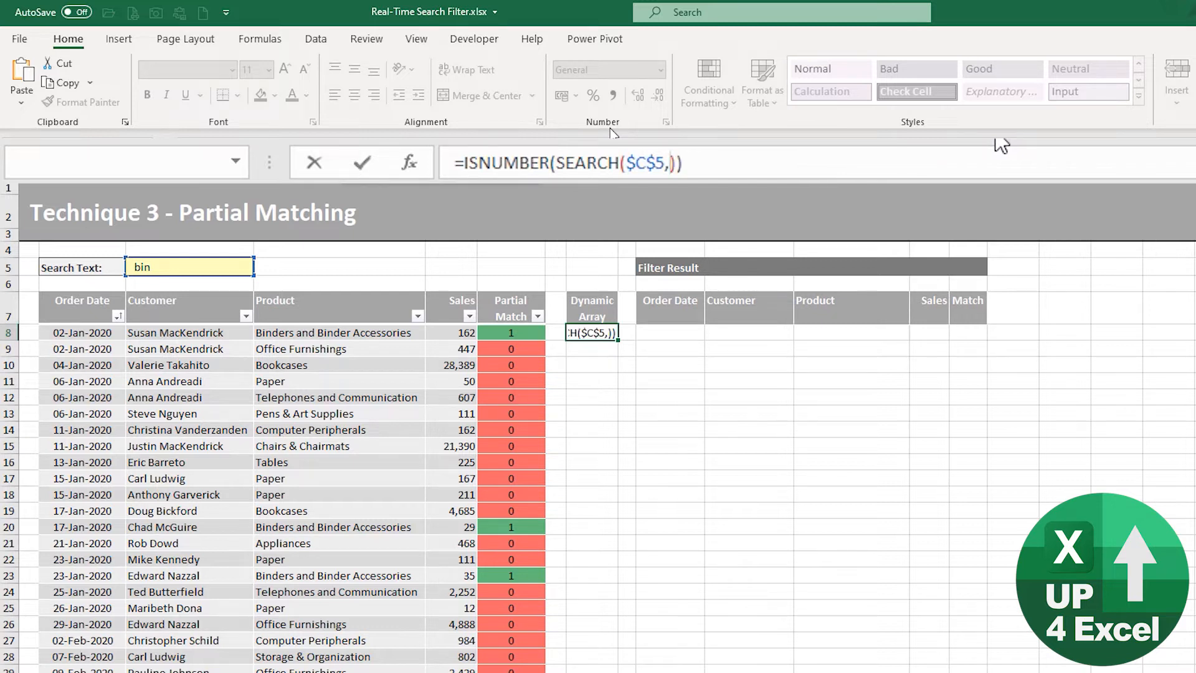
click(382, 289)
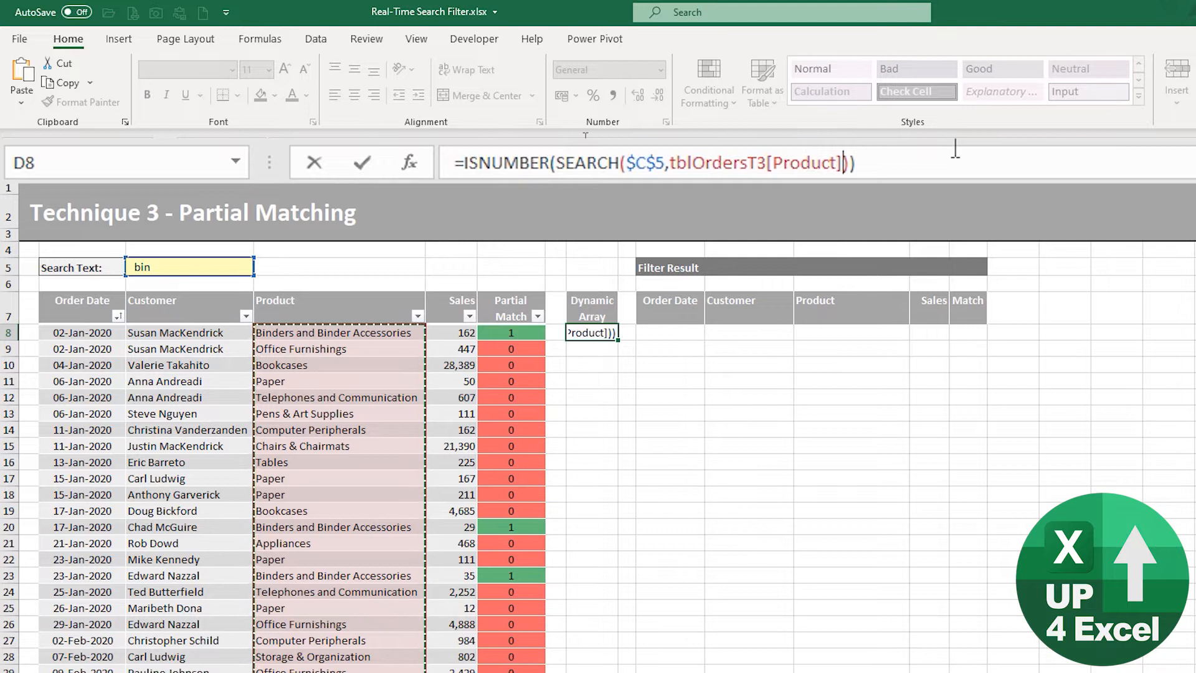
key(Return)
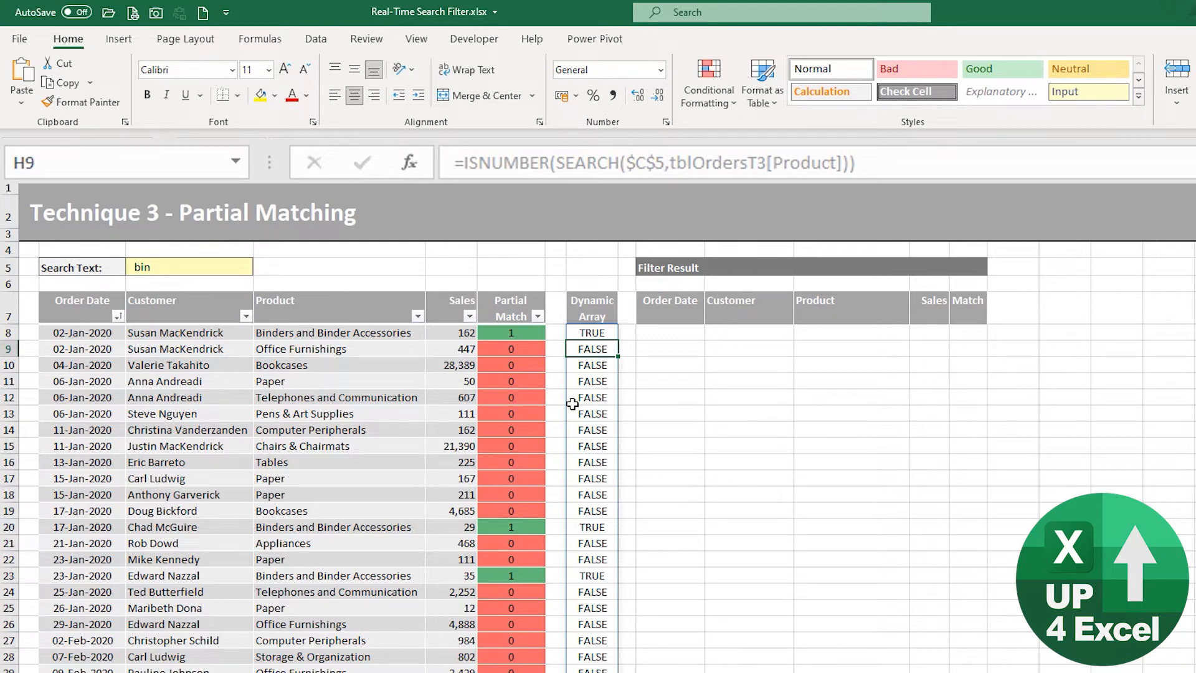
- Copy the ISNUMBER(SEARCH($C$5,tblOrdersT3[Product])) expression from the H8 formula without its equals sign
click(594, 328)
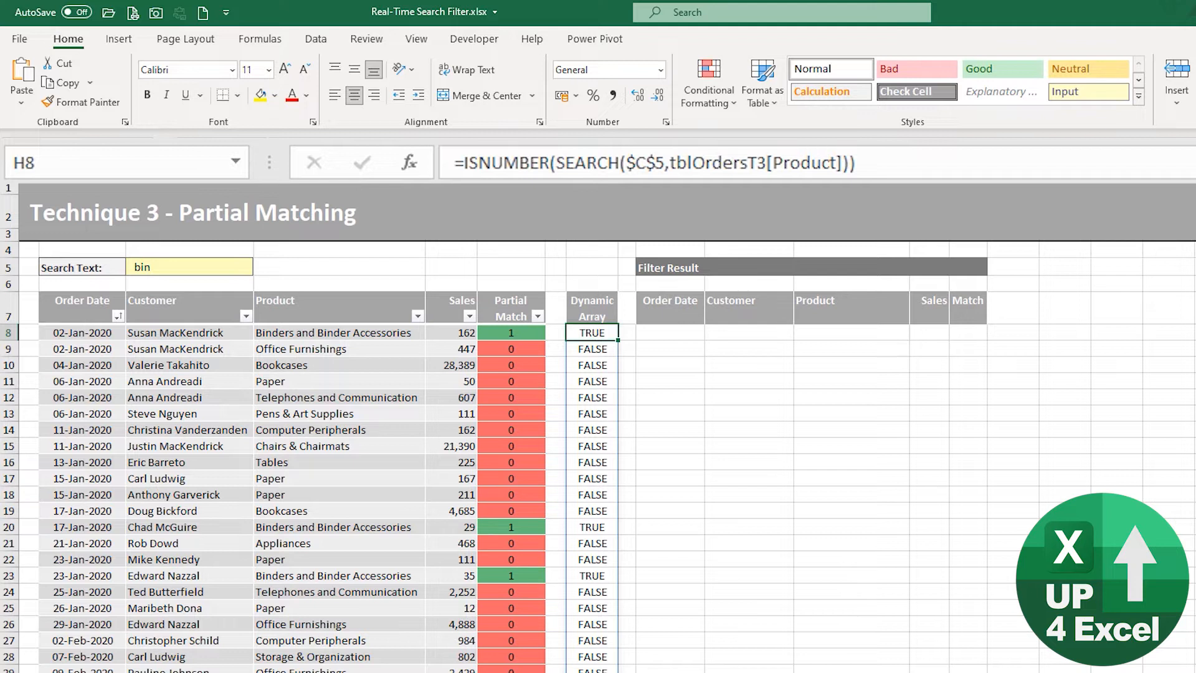
drag(463, 162, 1039, 162)
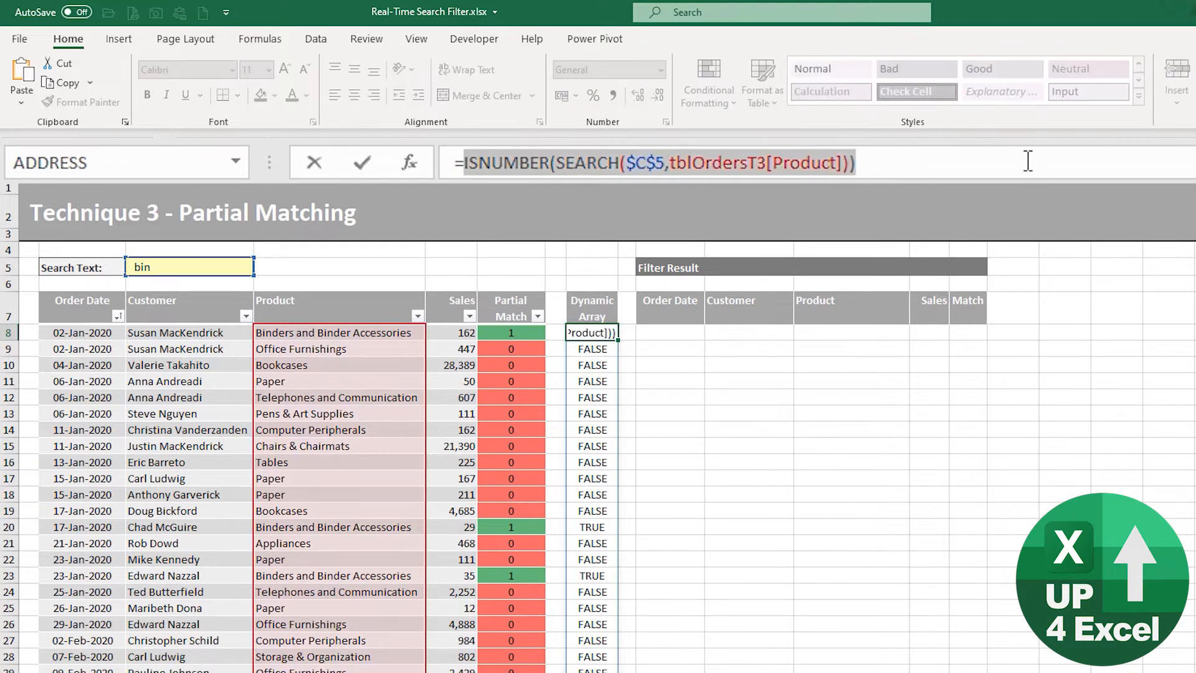
key(ctrl+c)
key(Escape)
- Enter =FILTER(tblOrdersT3,ISNUMBER(SEARCH($C$5,tblOrdersT3[Product]))) in J8, reusing the copied expression as the filter condition
key(Right)
key(Right)
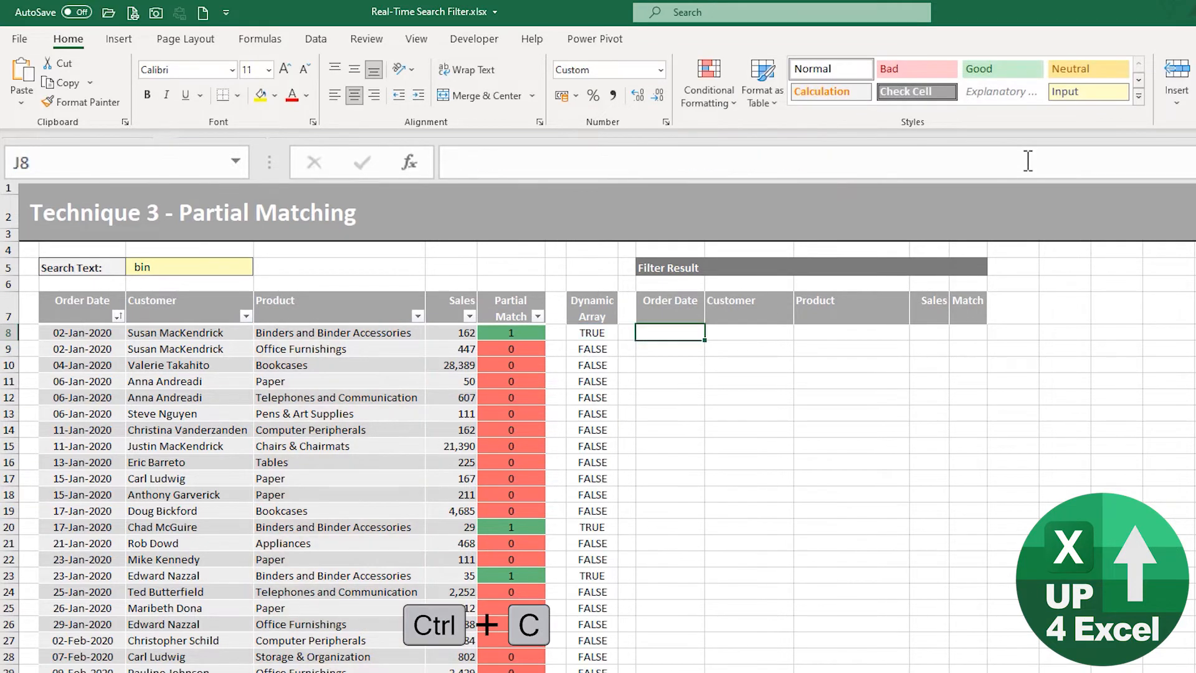
text(=fil)
key(Tab)
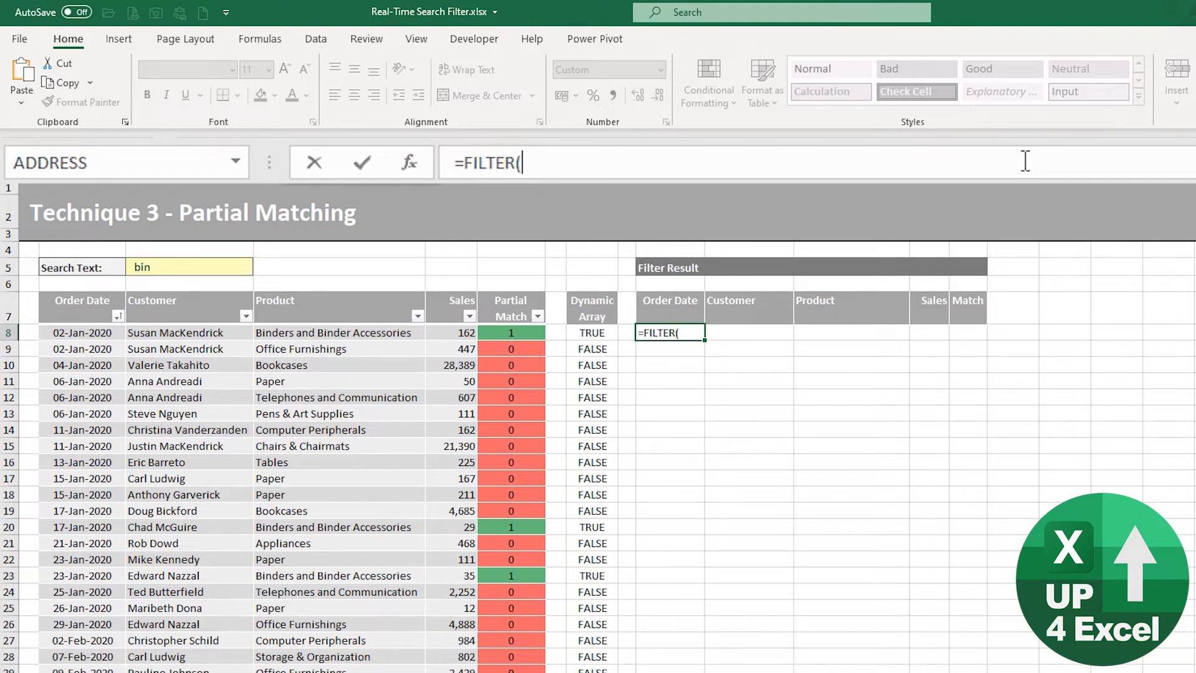
click(85, 290)
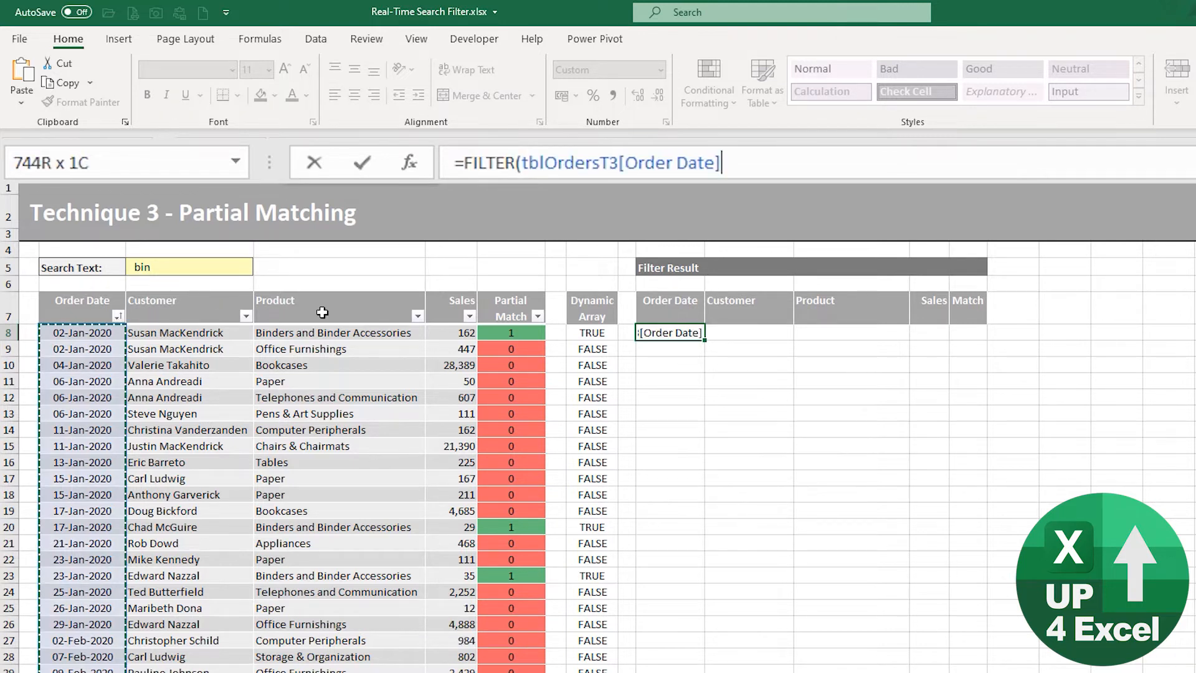
drag(274, 312, 501, 305)
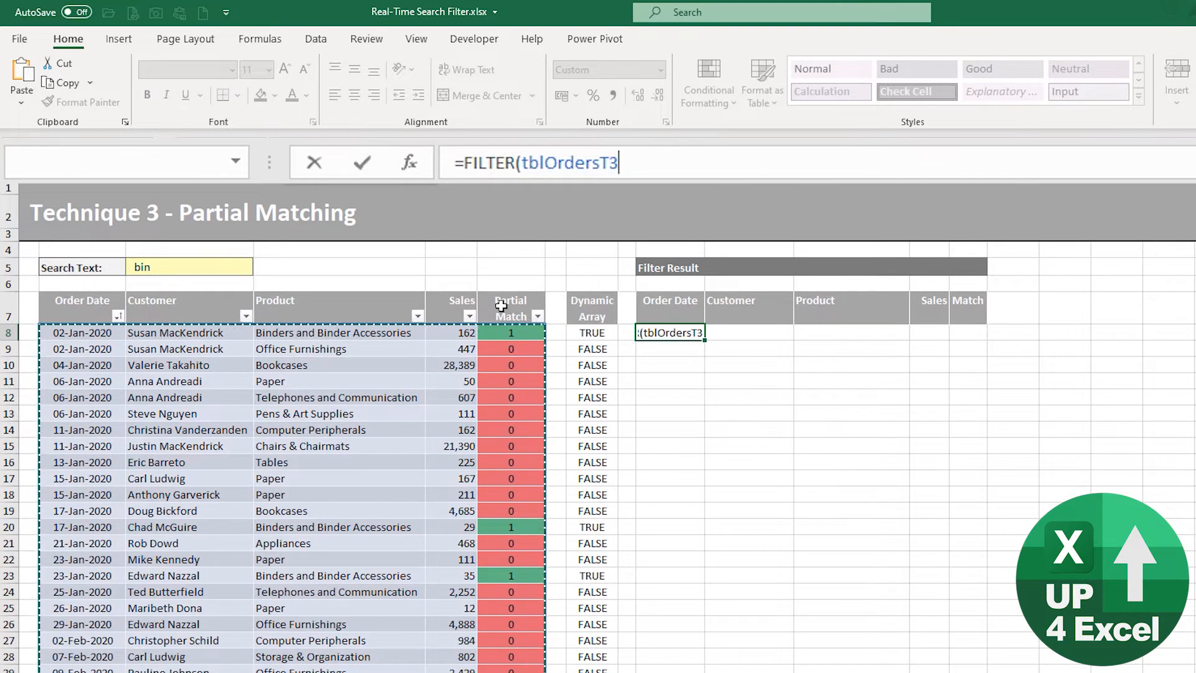
text(,)
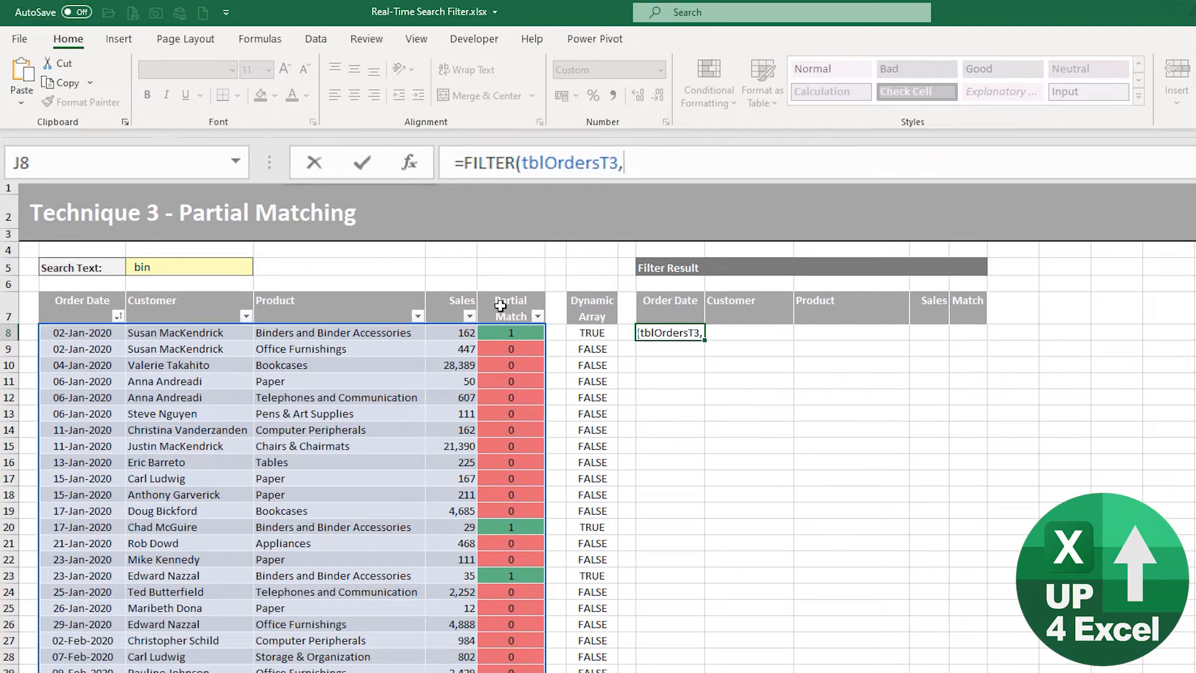
key(ctrl+v)
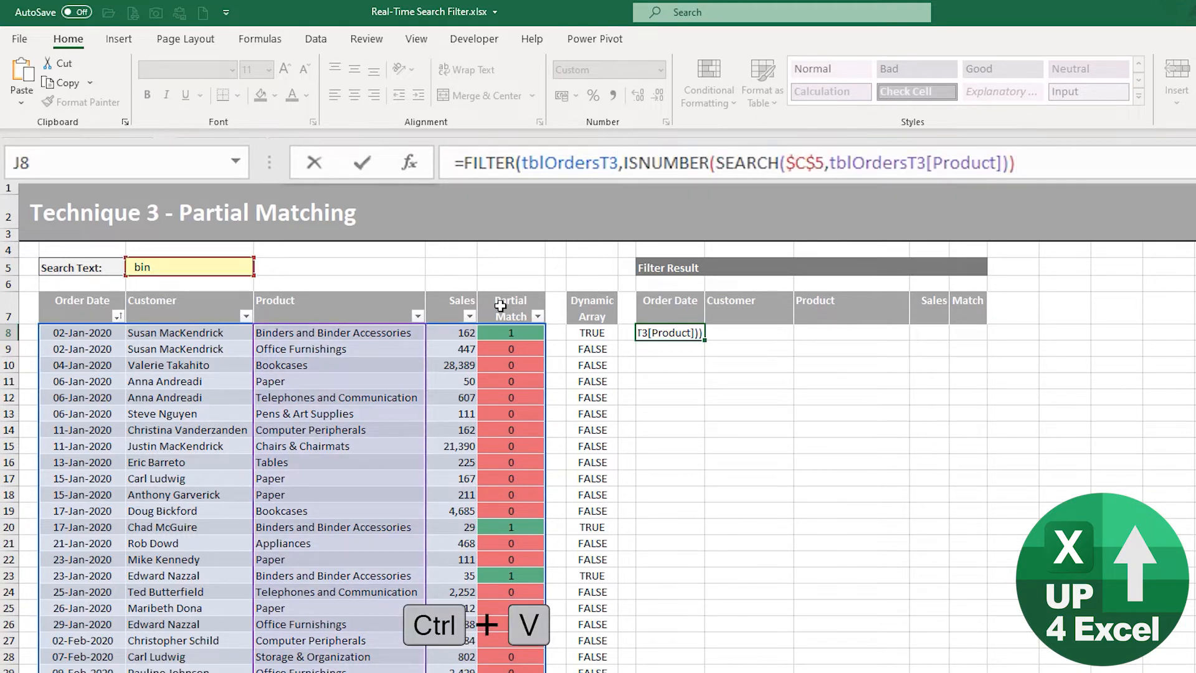
text())
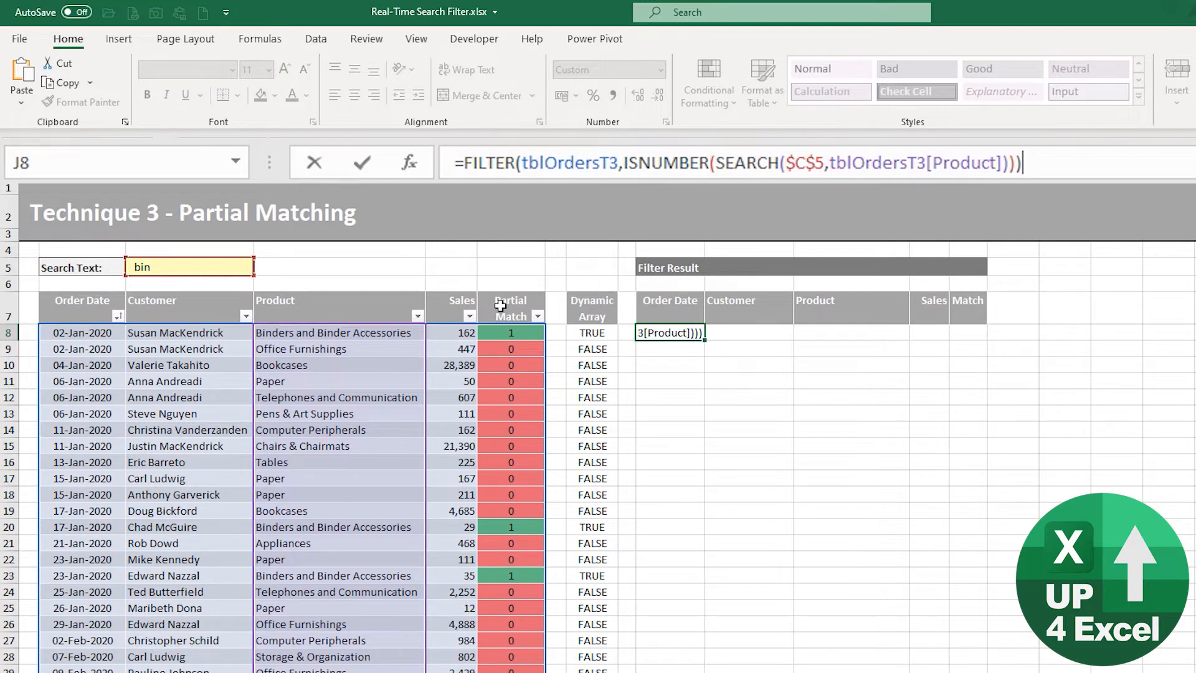
key(Return)
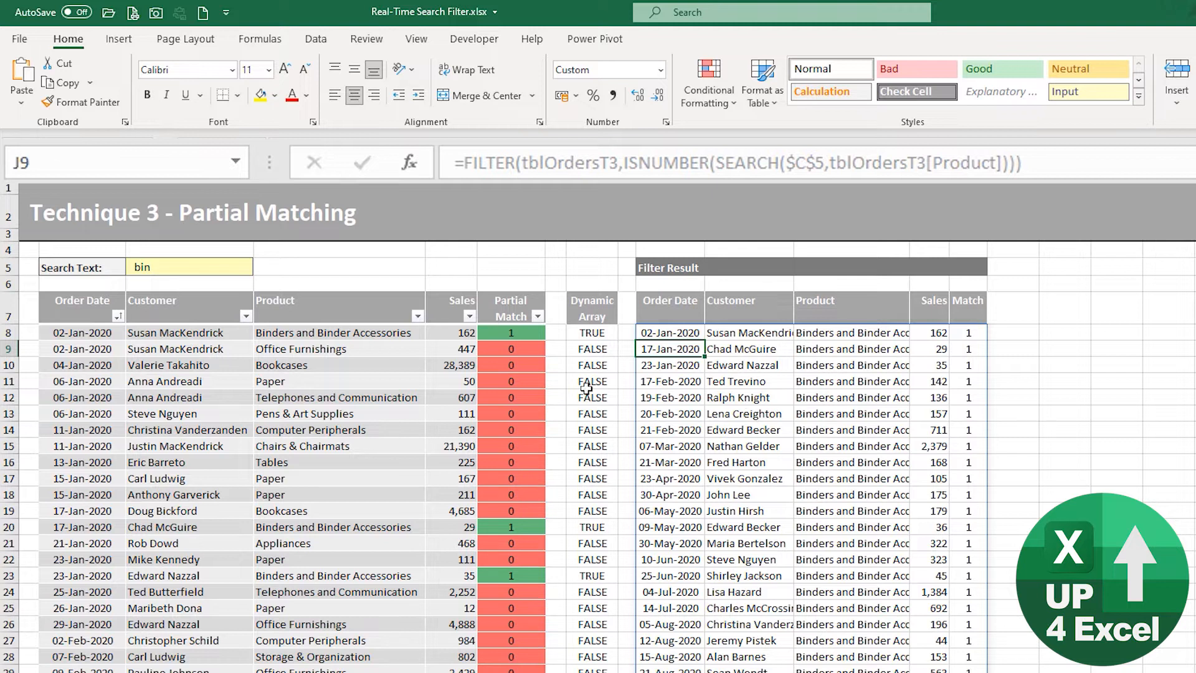
- Test the partial-match filter by replacing the Search Text on the T3 sheet with "pen"
double_click(177, 265)
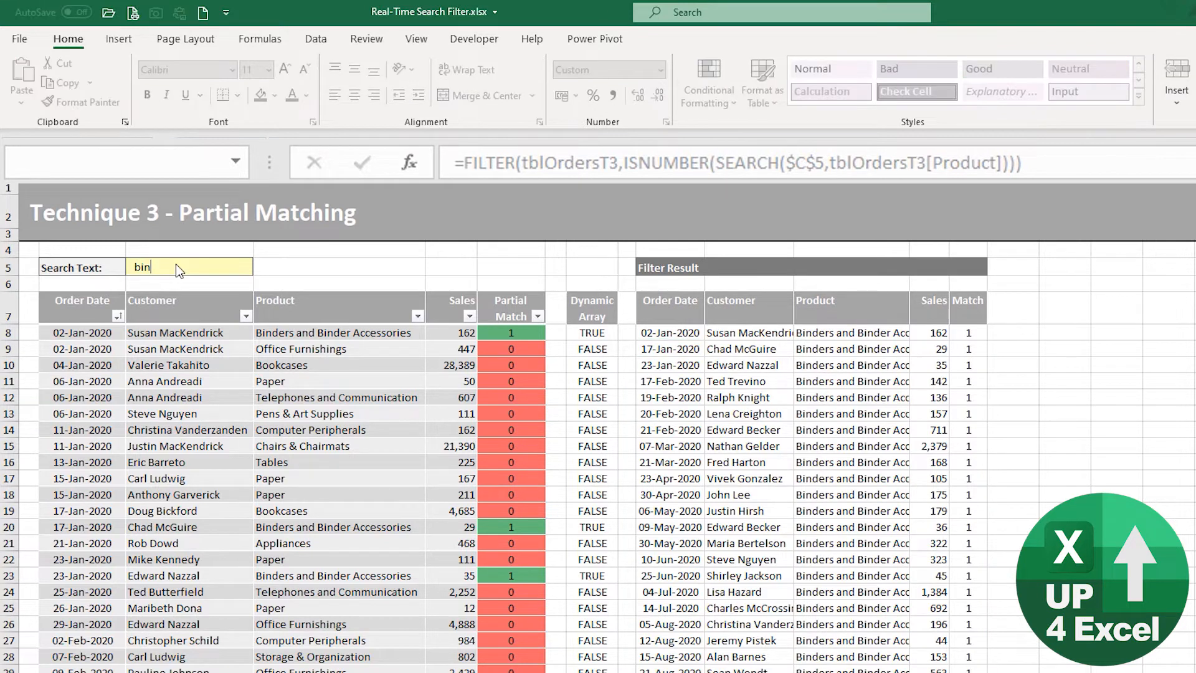
key(ctrl+shift+Left)
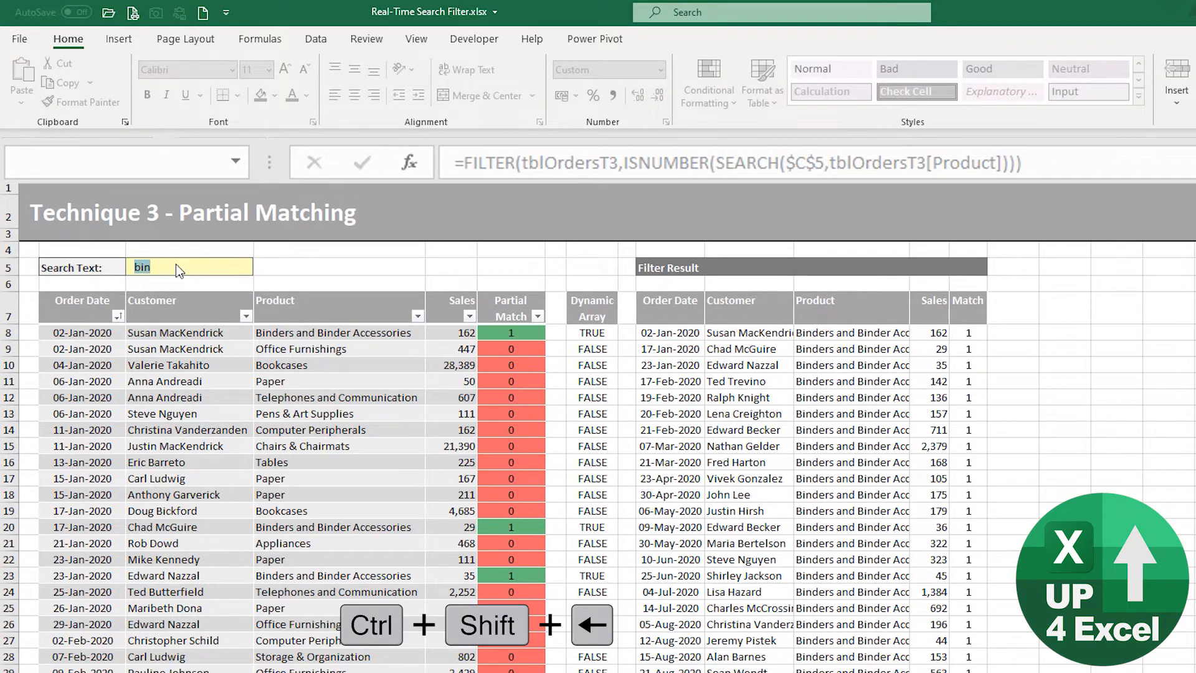
text(p)
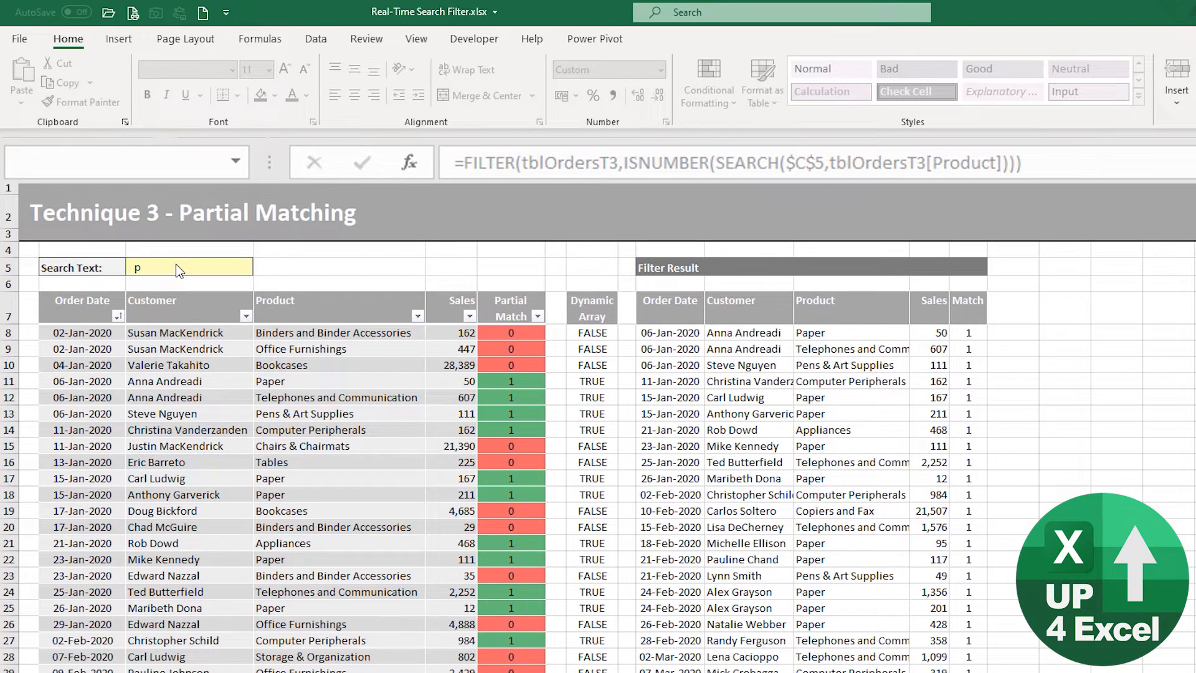
text(a)
key(BackSpace)
text(e)
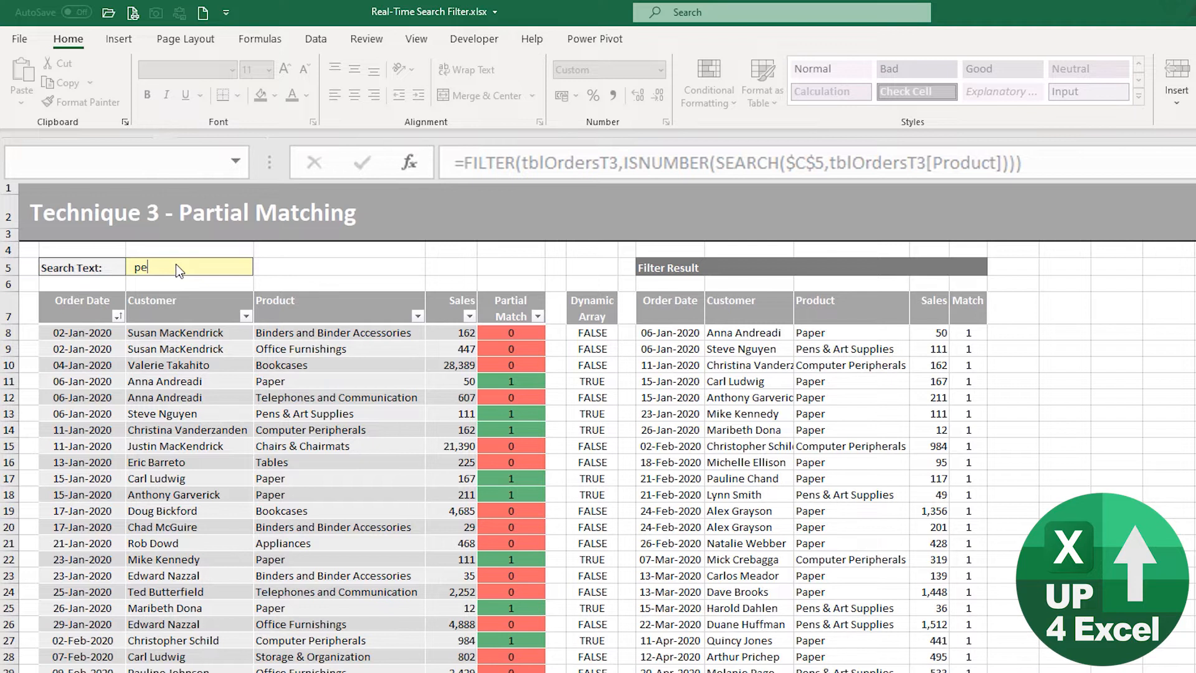
text(n)
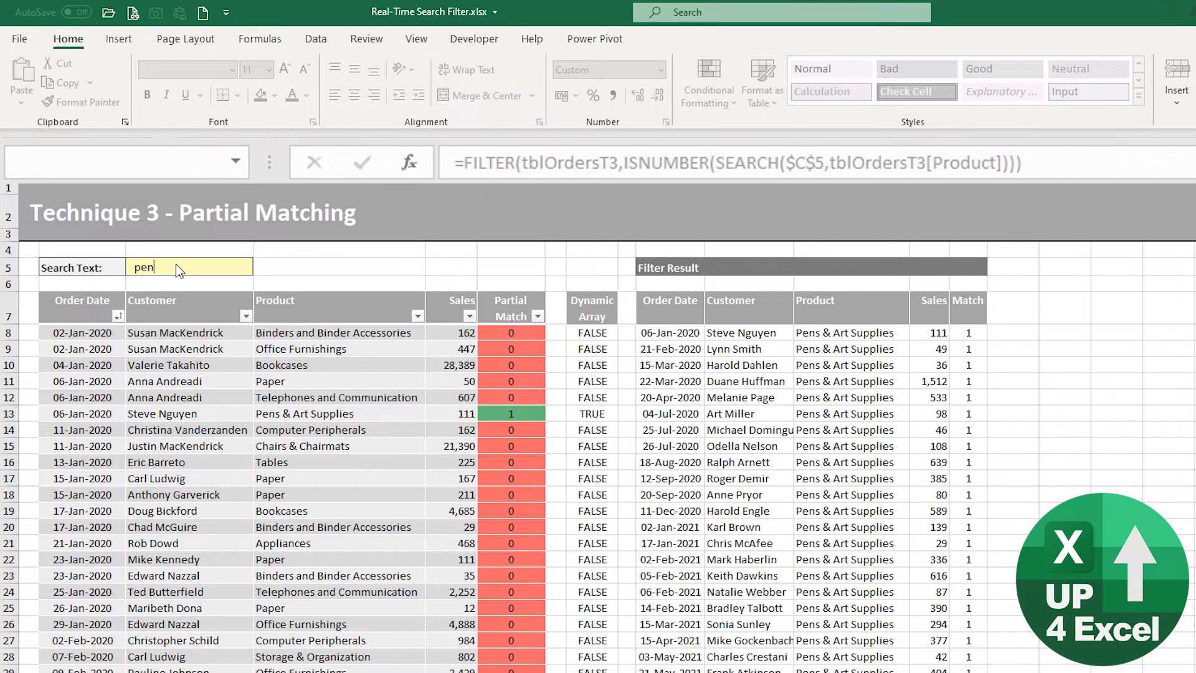
- Clear the Search Text and test the partial-match filter with "comm"
key(ctrl+shift+Left)
text(ar)
key(BackSpace)
key(BackSpace)
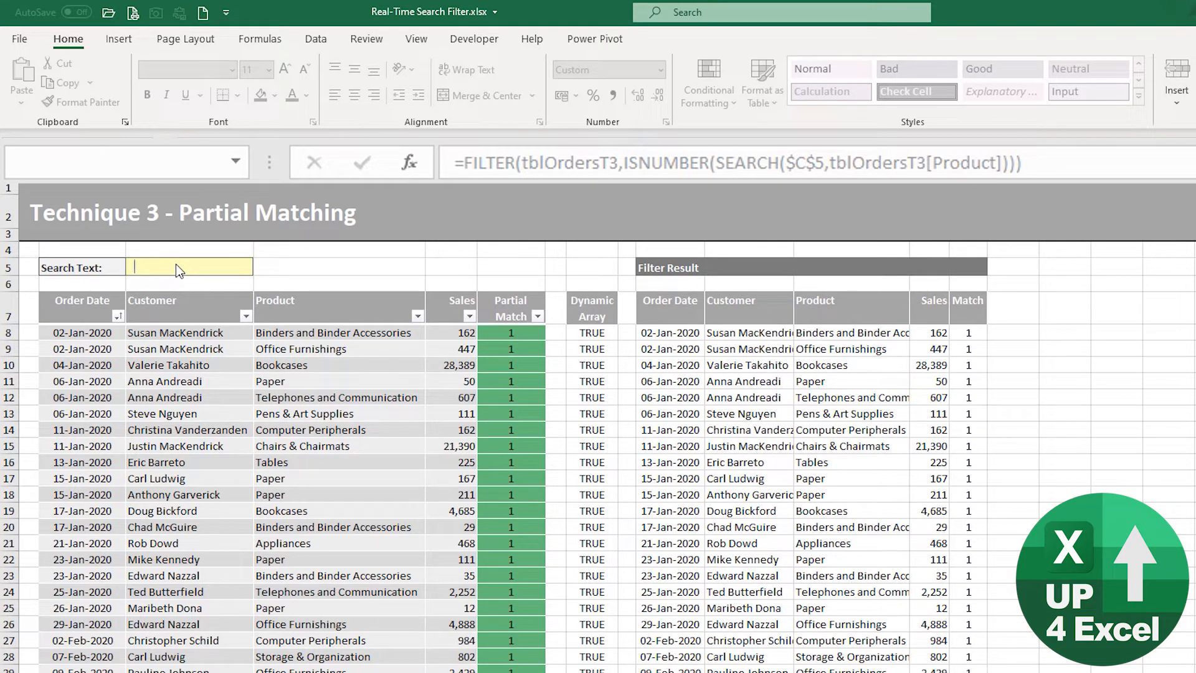
text(com)
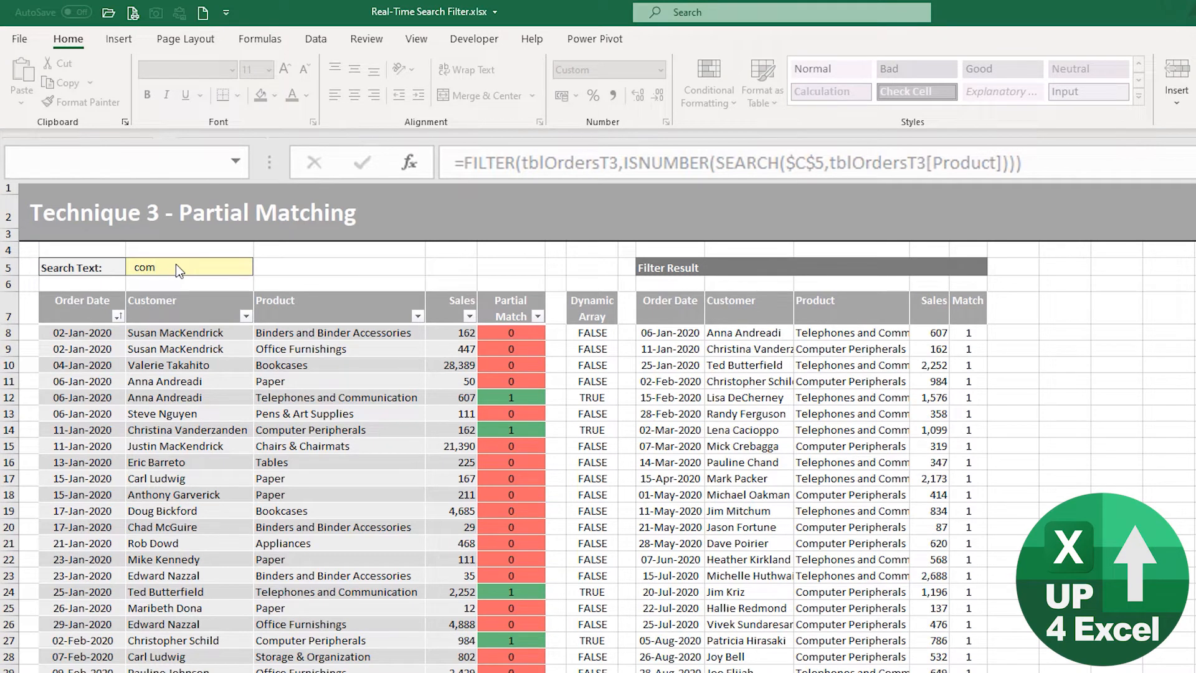
text(m)
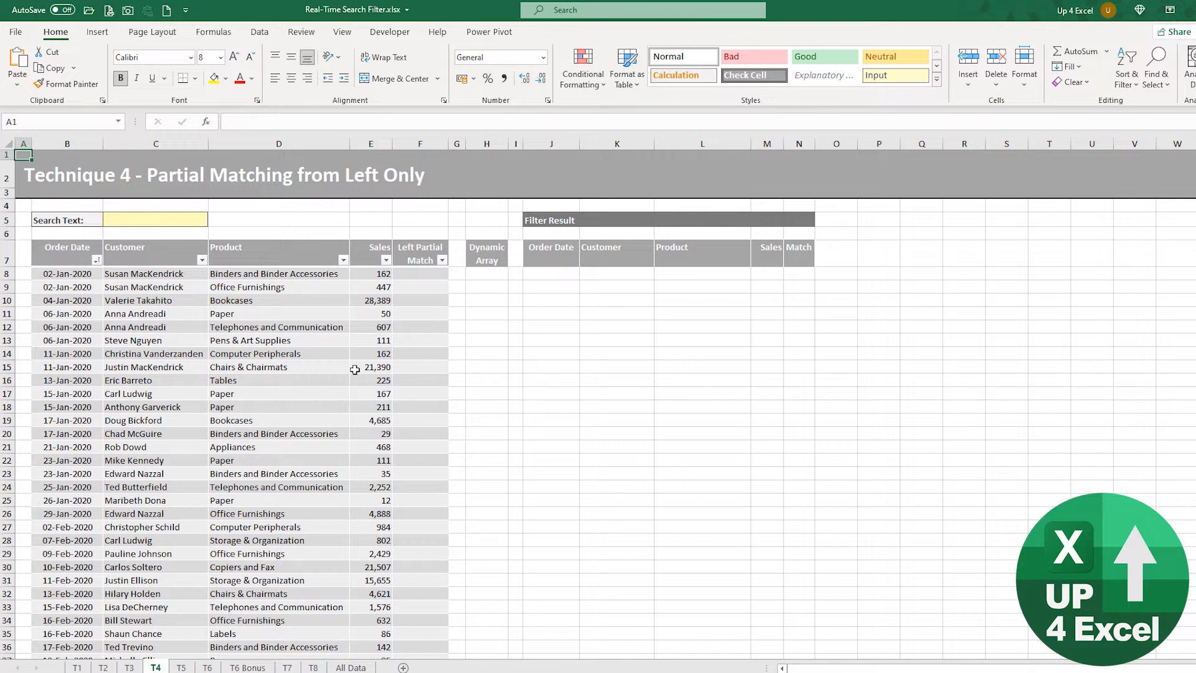
- Set the Search Text to "b" on the T3 sheet and on the T4 sheet
click(129, 667)
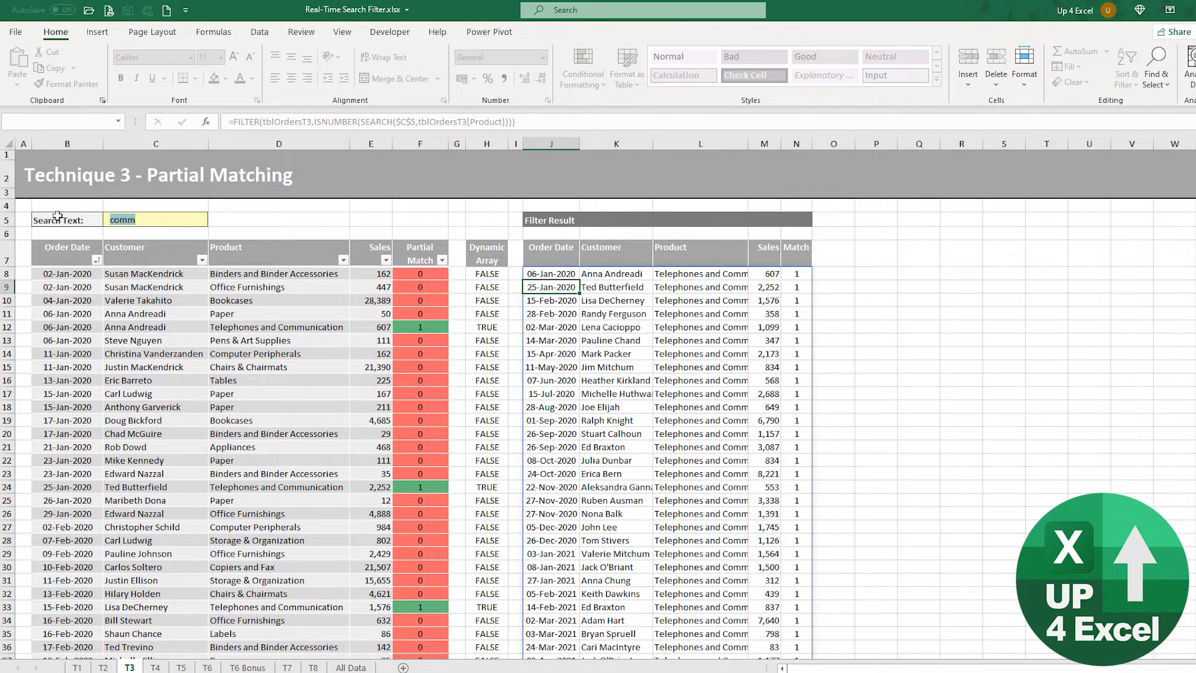
text(b)
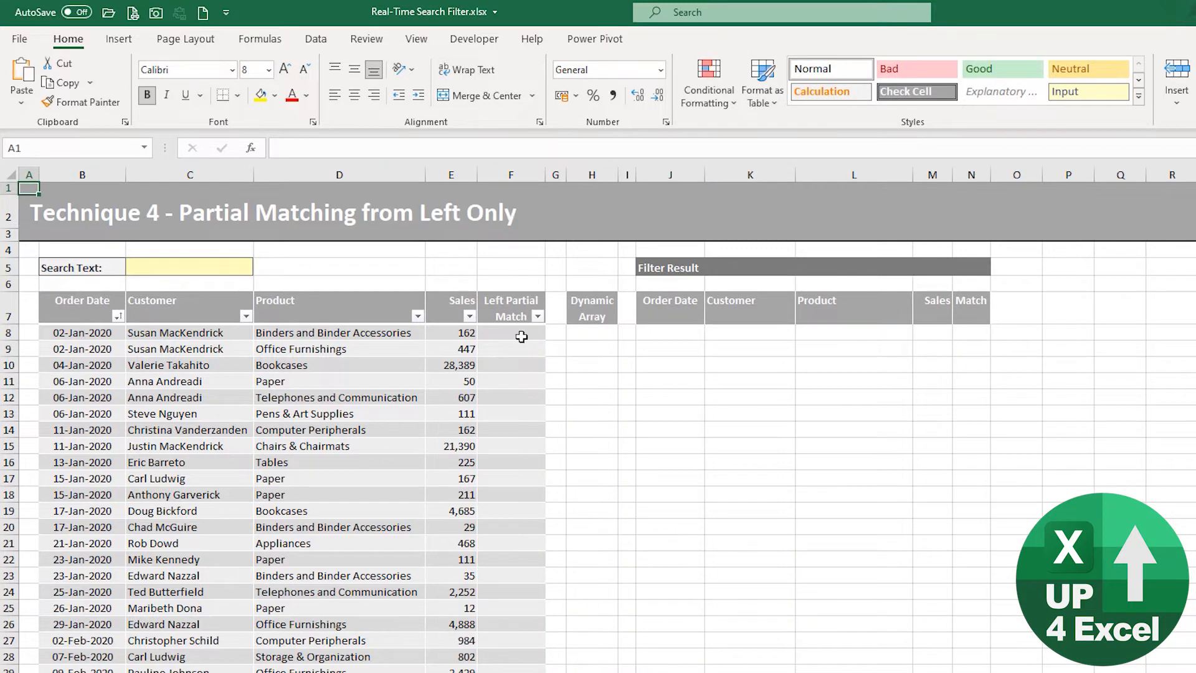
double_click(239, 274)
text(b)
click(505, 335)
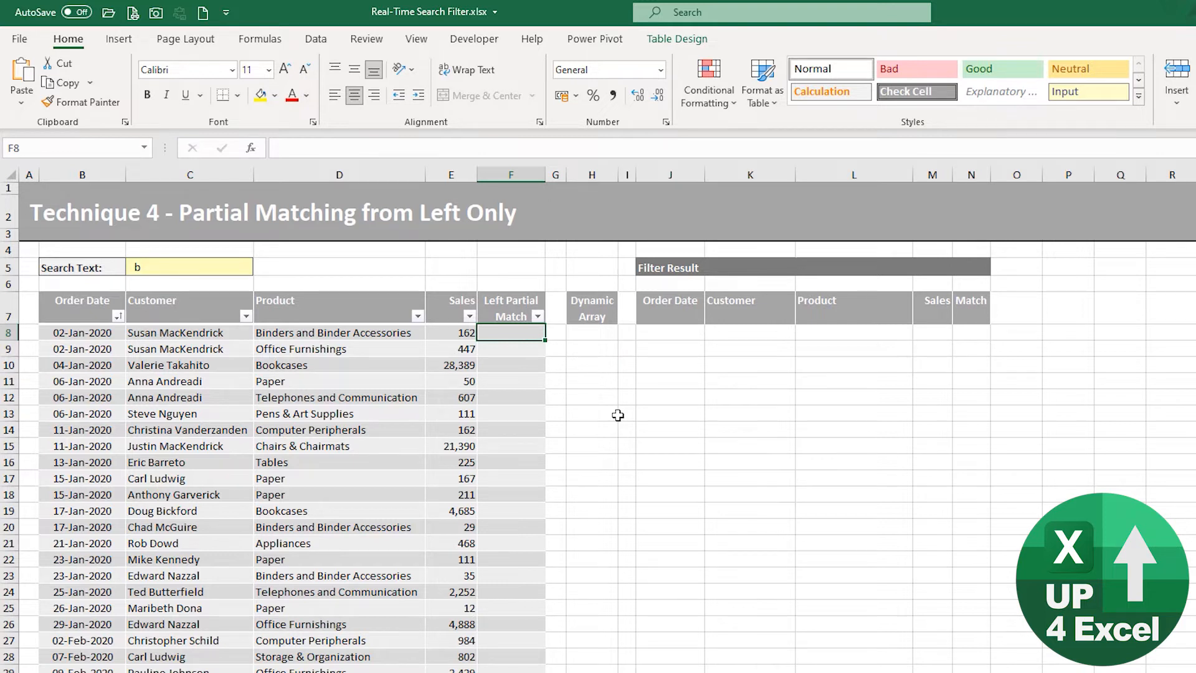
text(=)
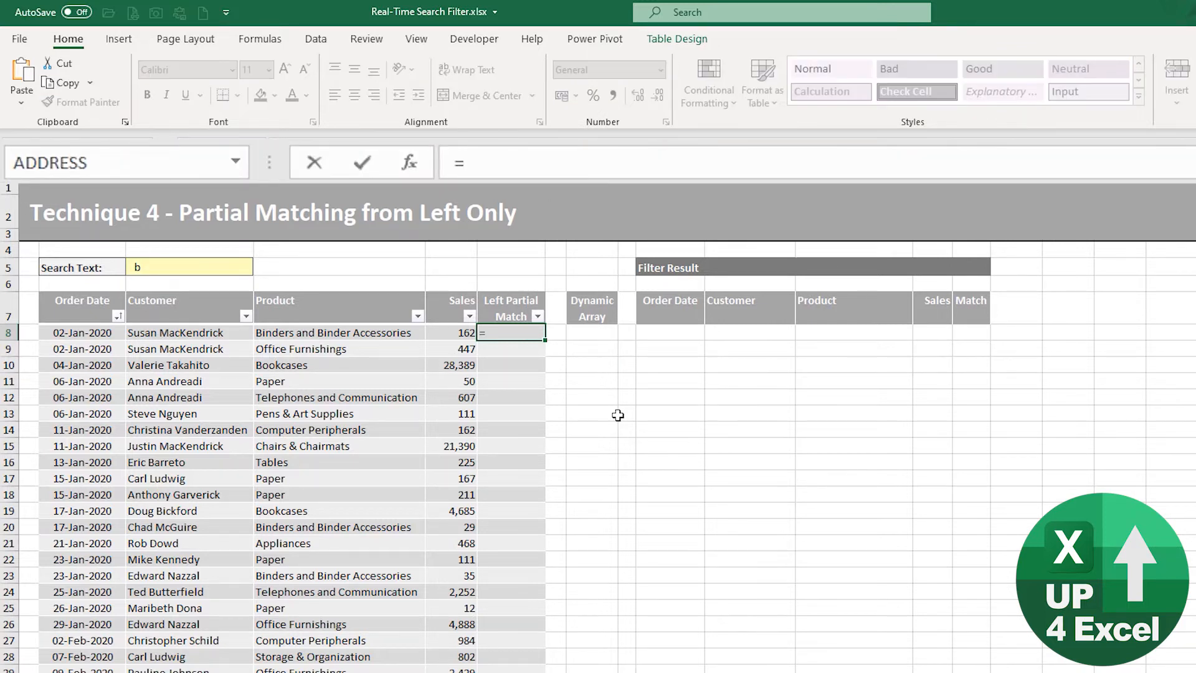
text(lef)
key(Tab)
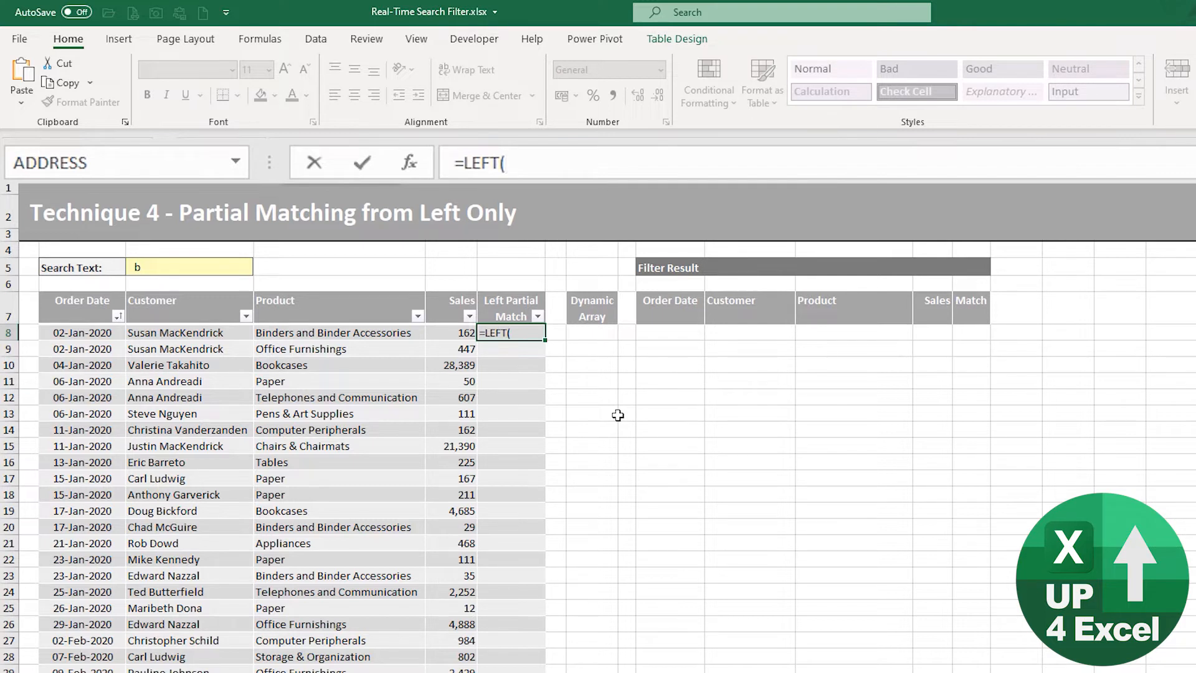
key(Left)
key(Left)
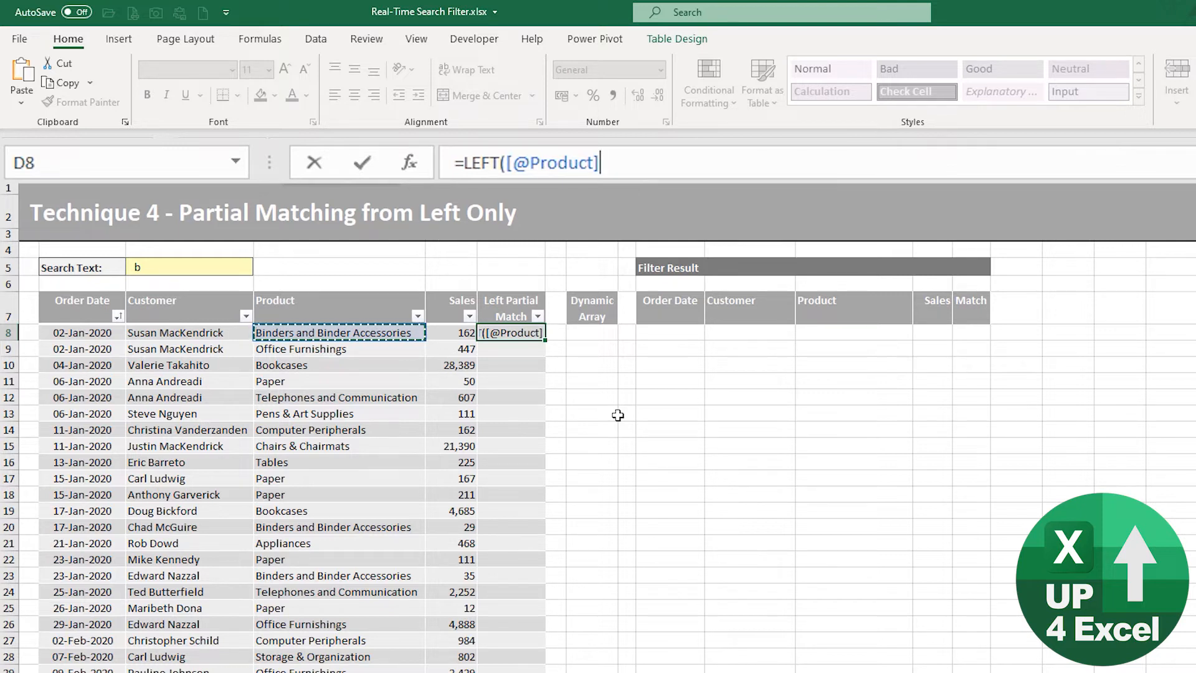
text(,)
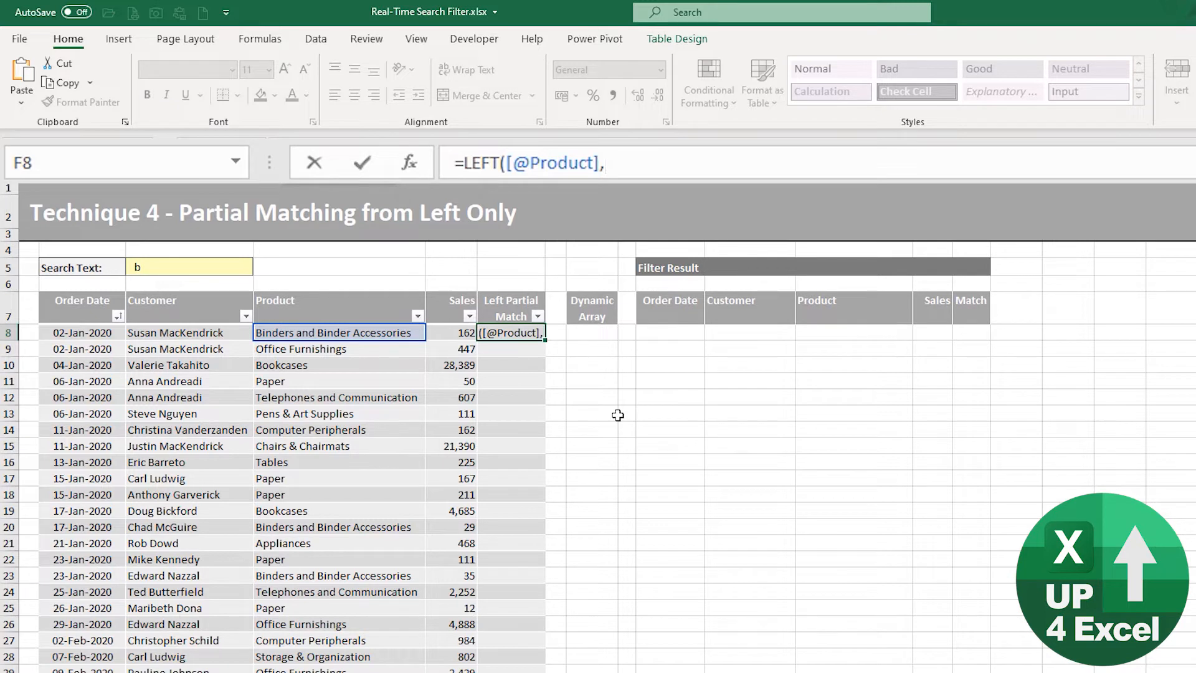
text(l)
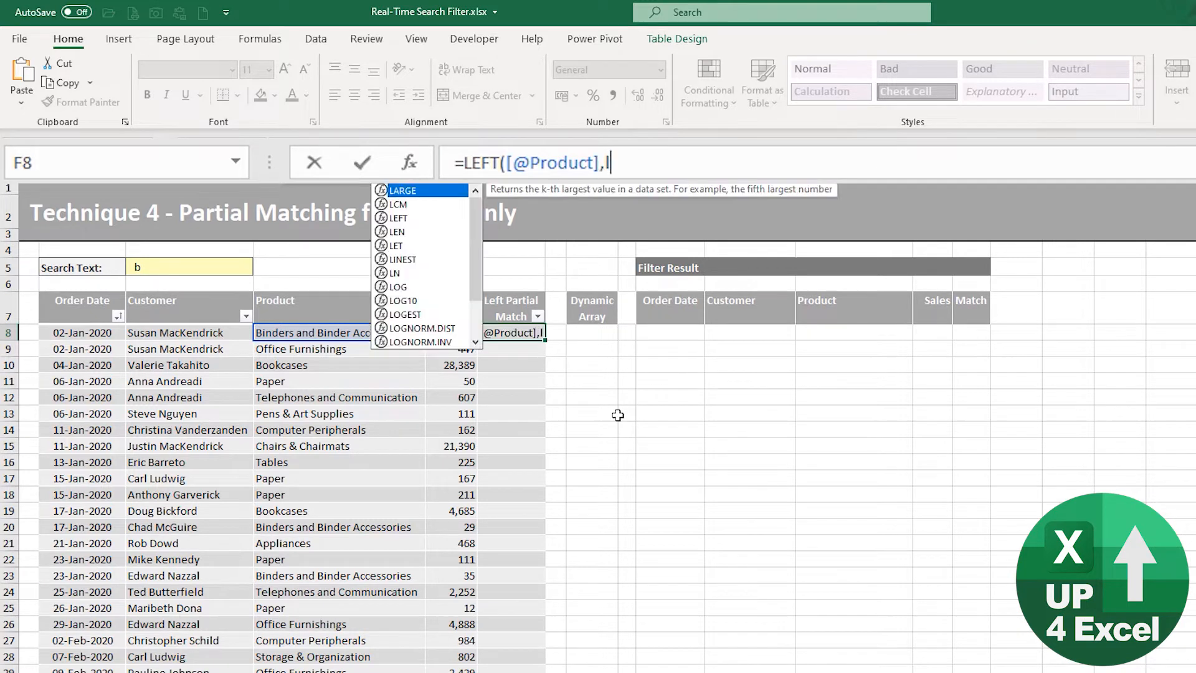
text(en()
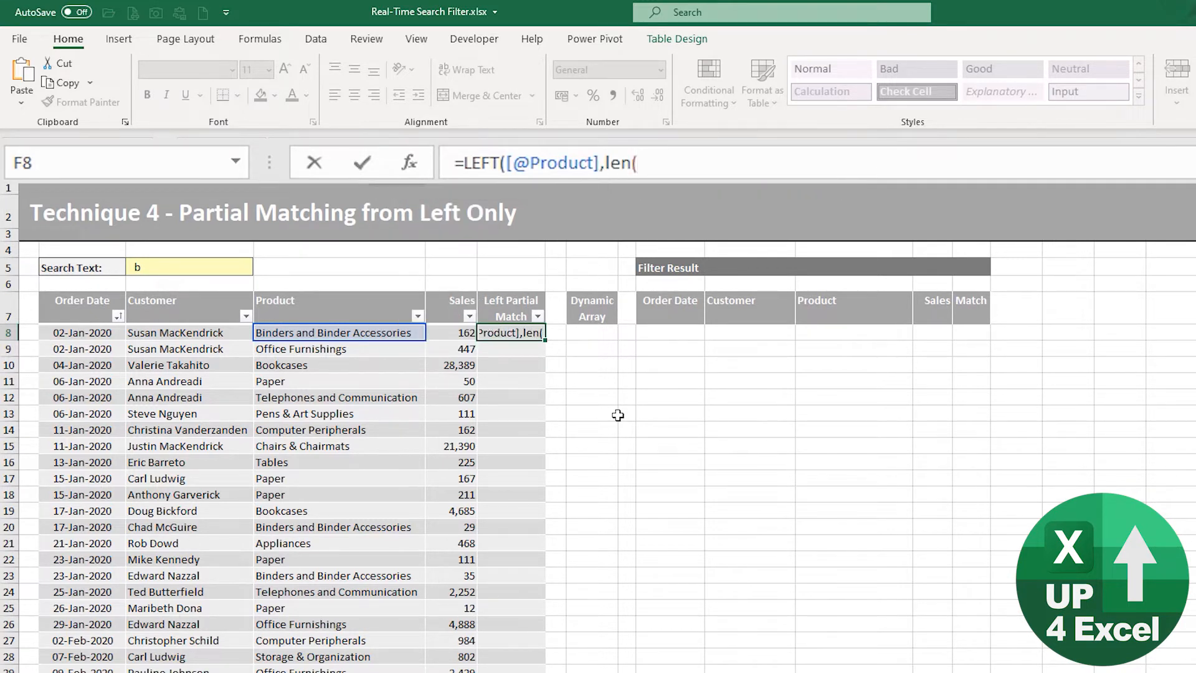
click(280, 262)
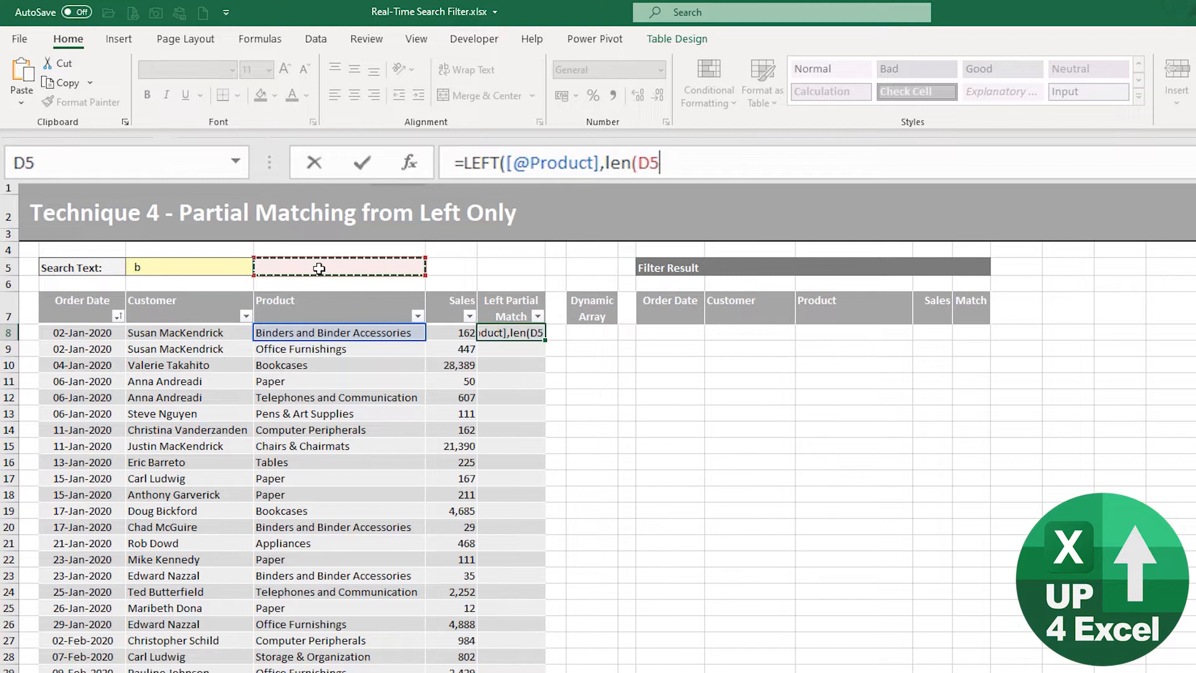
key(Left)
key(F4)
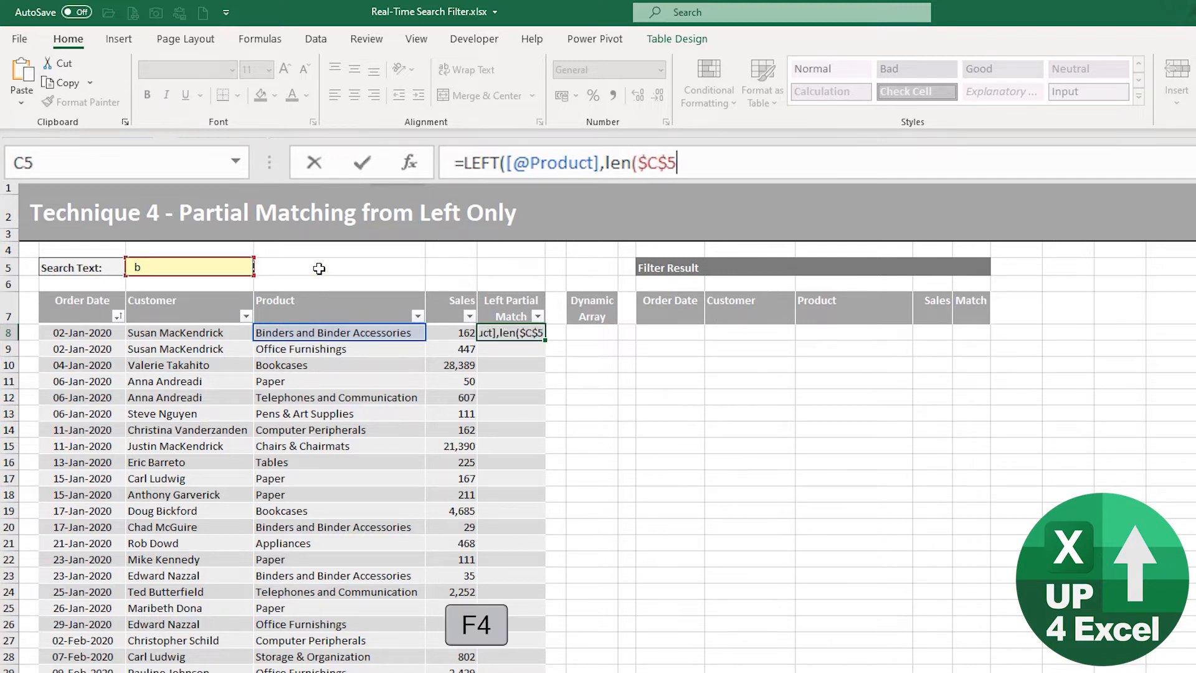
text())
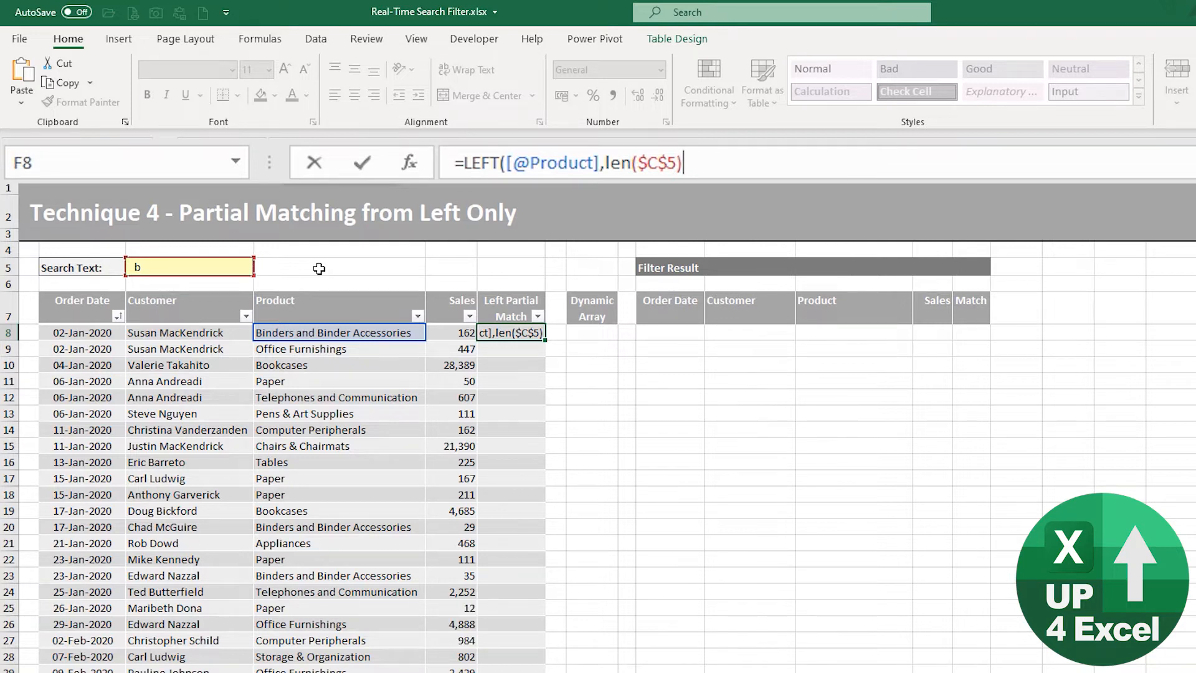
text())
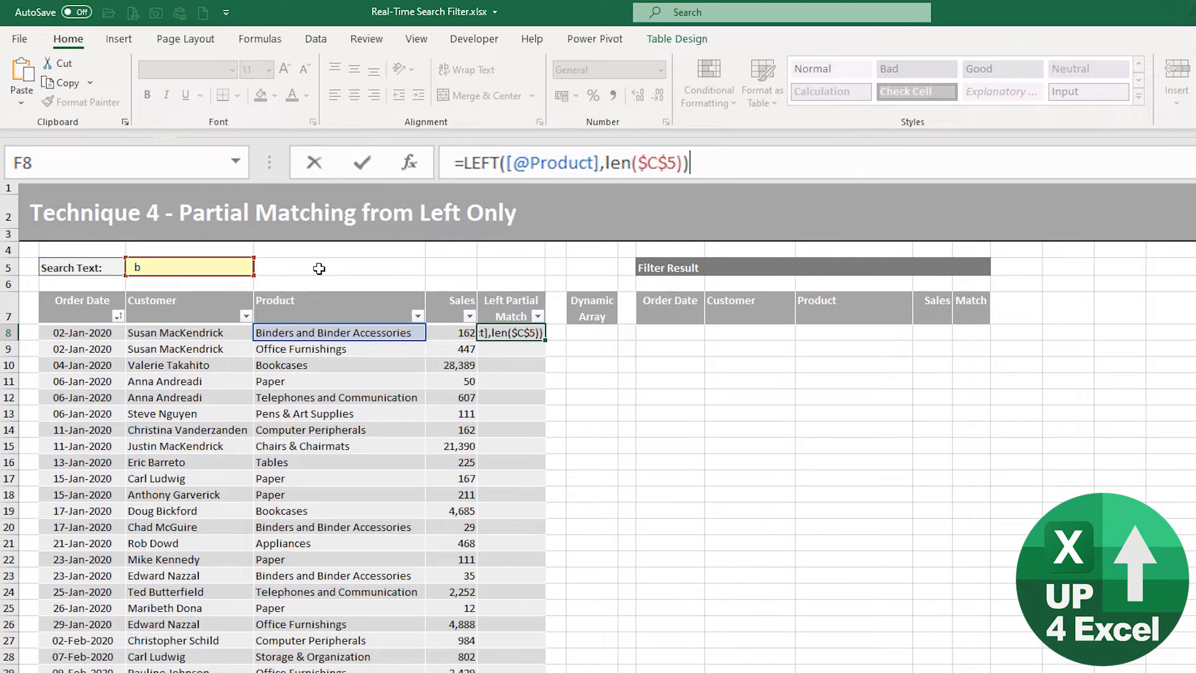
key(Return)
- Examine the LEFT results down the first rows of the Left Partial Match column
key(Up)
key(Down)
key(Down)
key(Down)
key(Down)
key(Down)
key(Up)
key(Up)
key(Up)
key(Up)
key(Up)
key(Up)
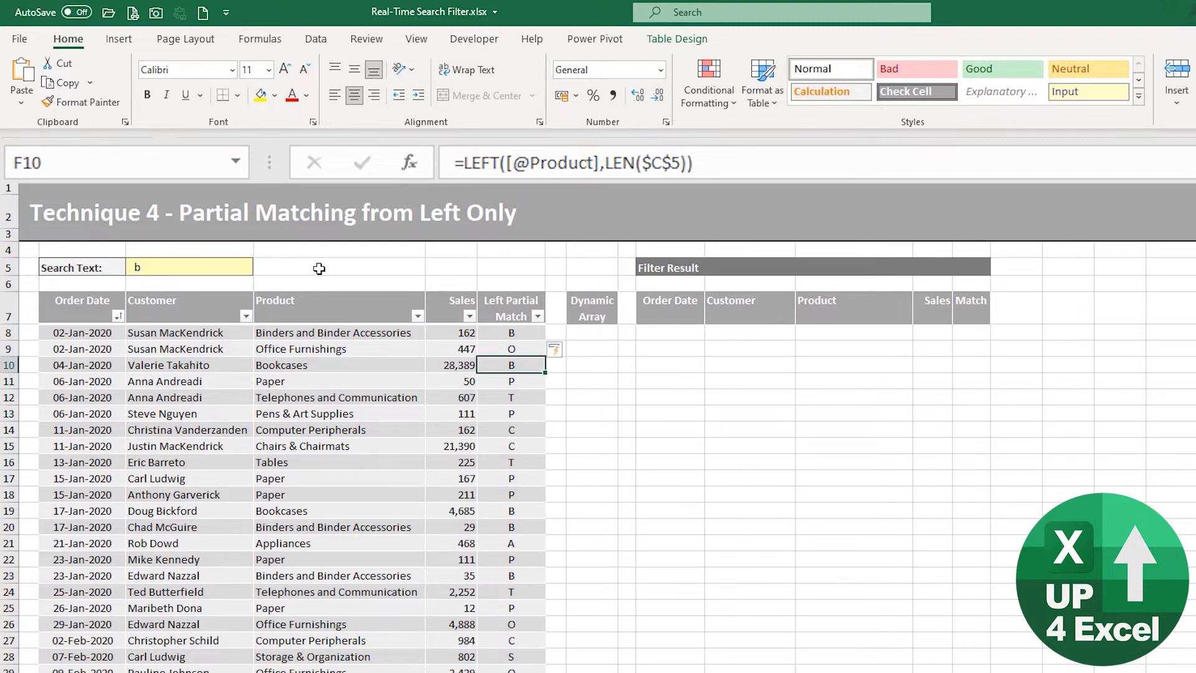
key(Down)
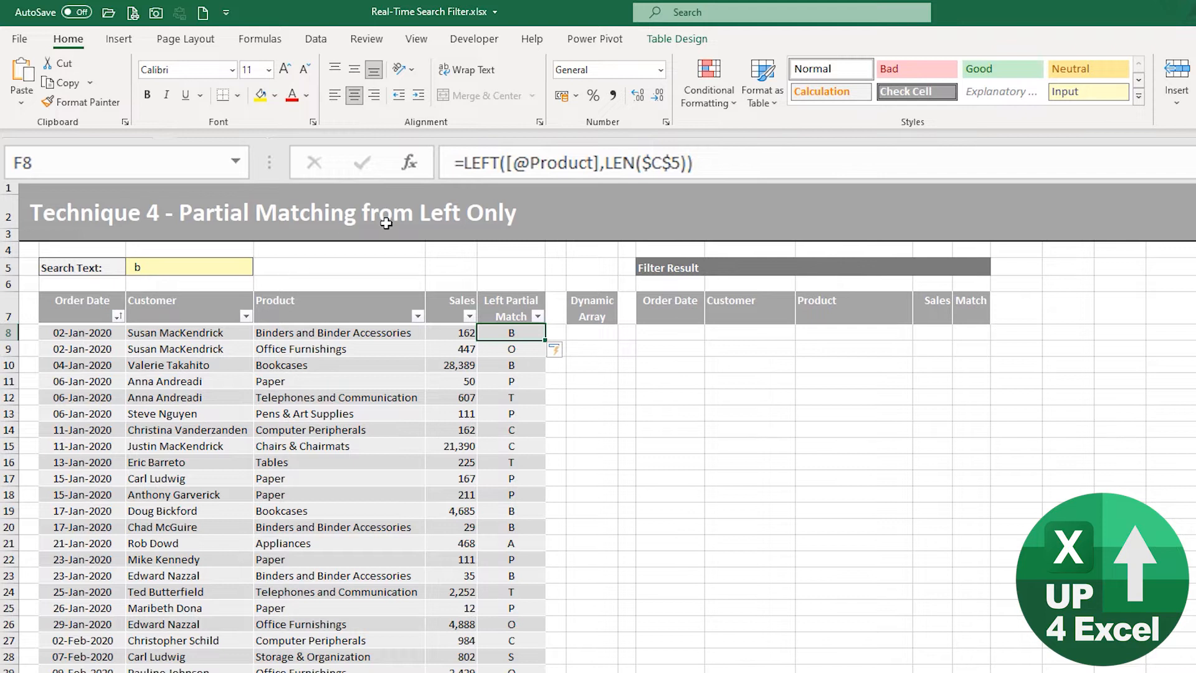
click(722, 167)
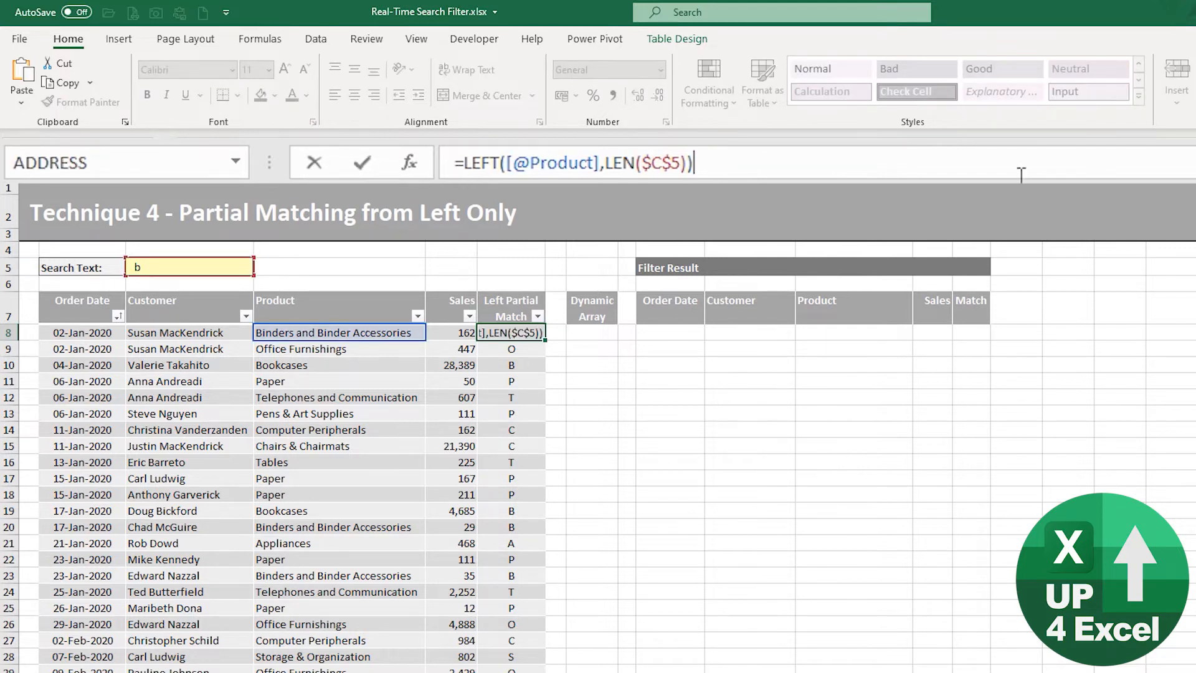
text(=)
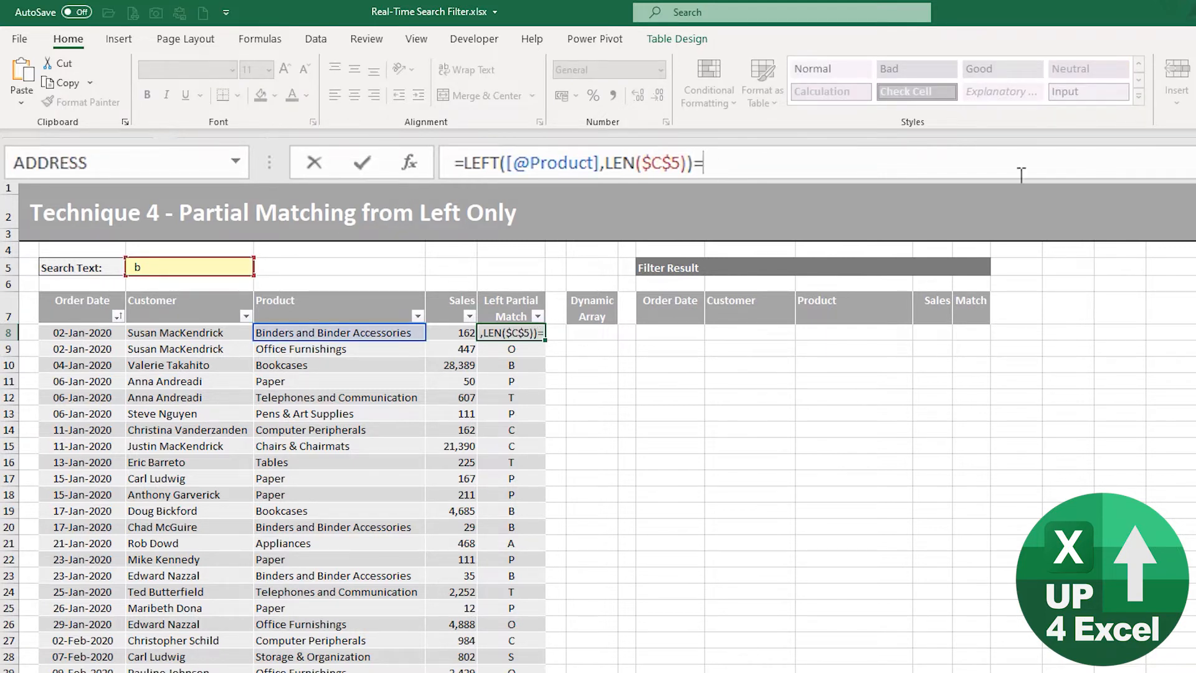
text(c5)
key(F4)
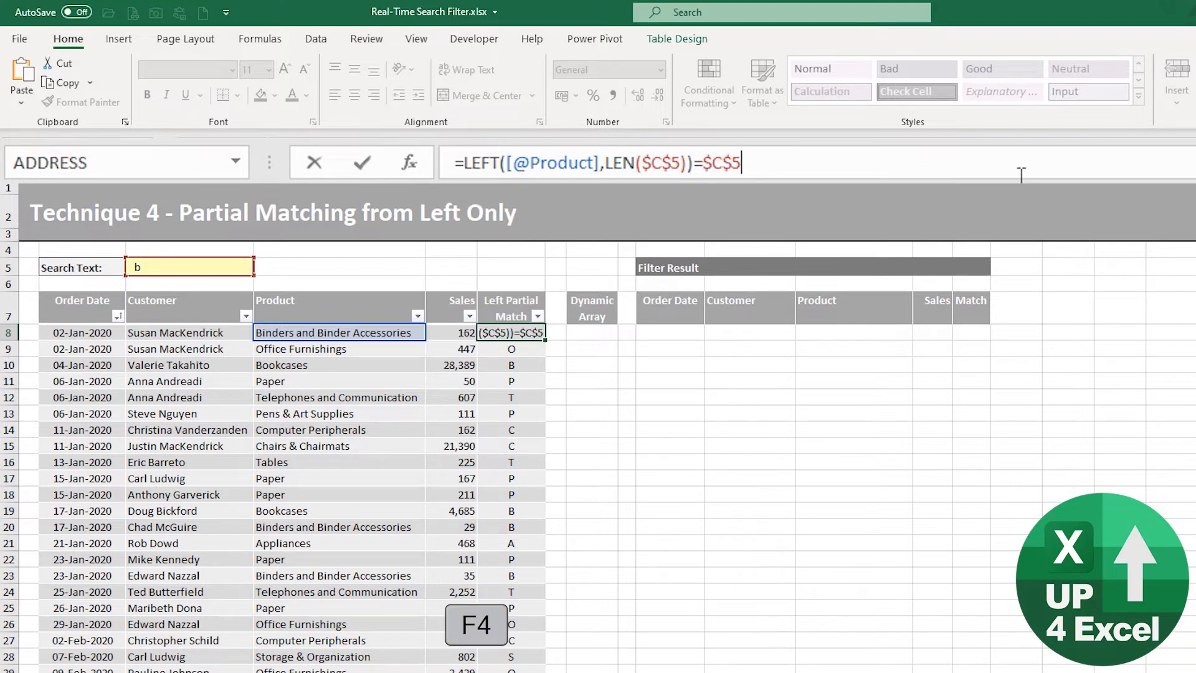
key(Return)
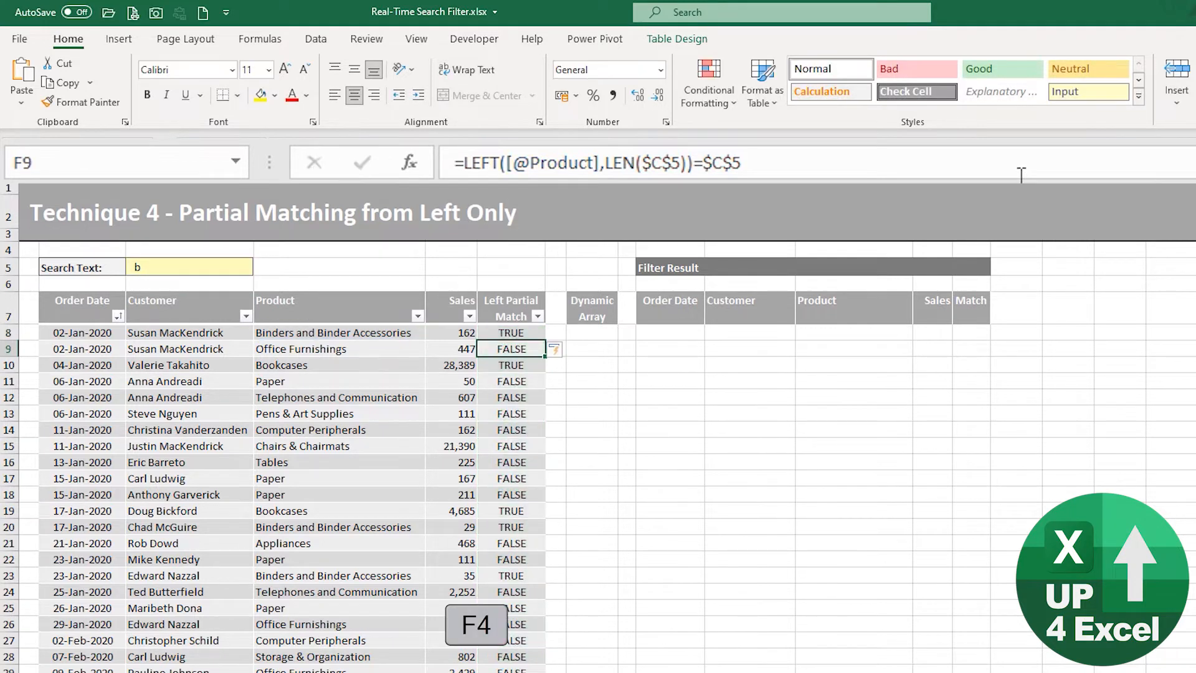
key(Up)
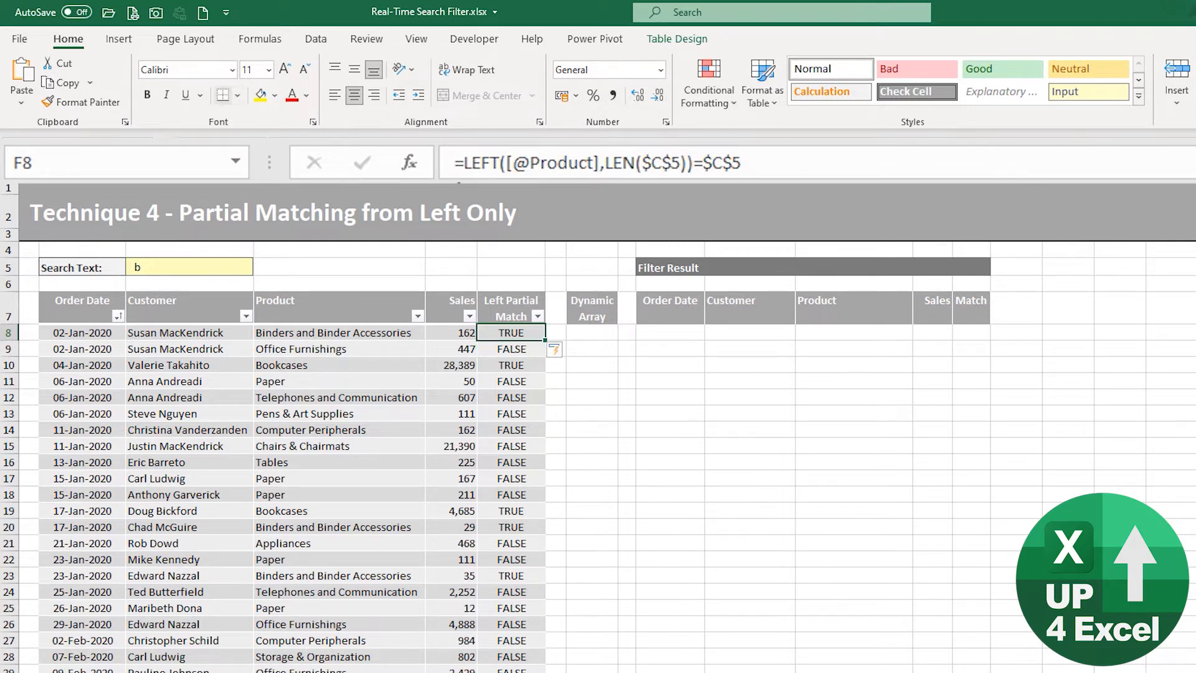
click(464, 163)
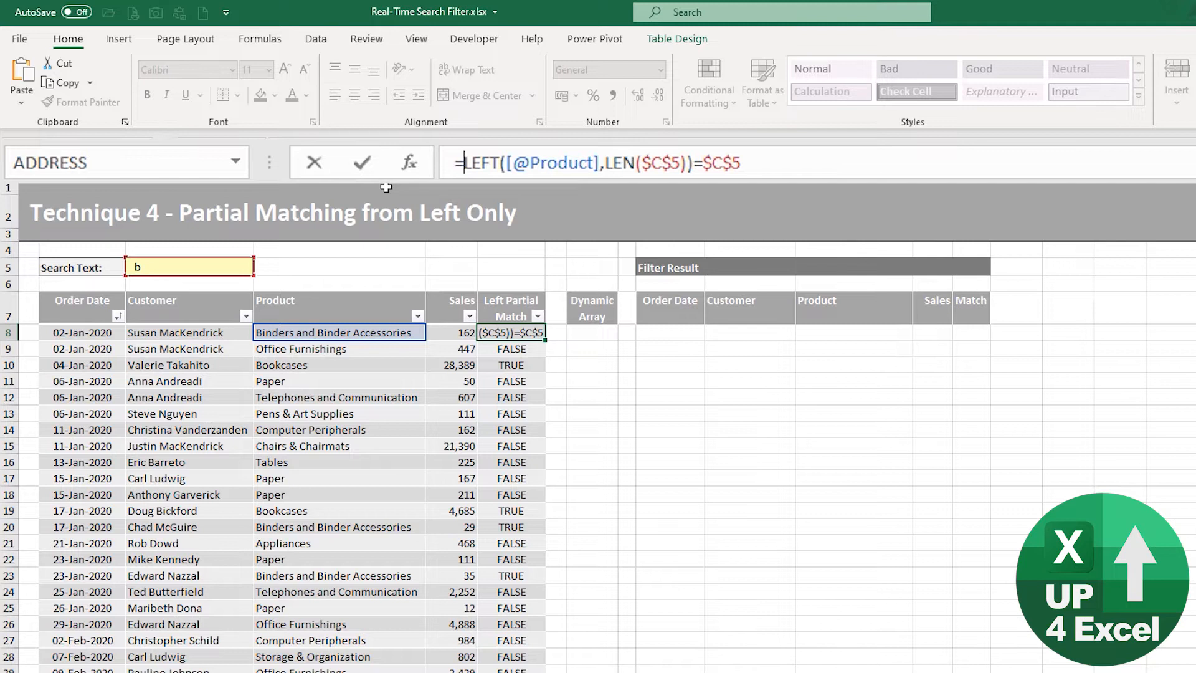
text(--()
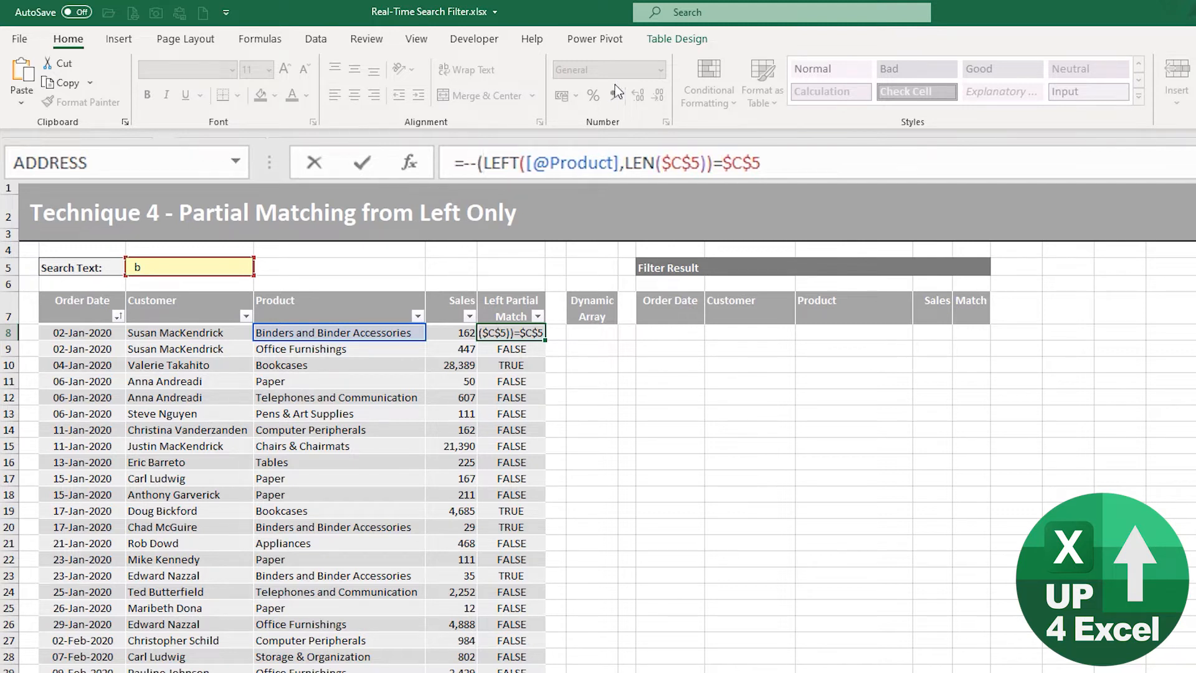
click(803, 163)
text())
key(Return)
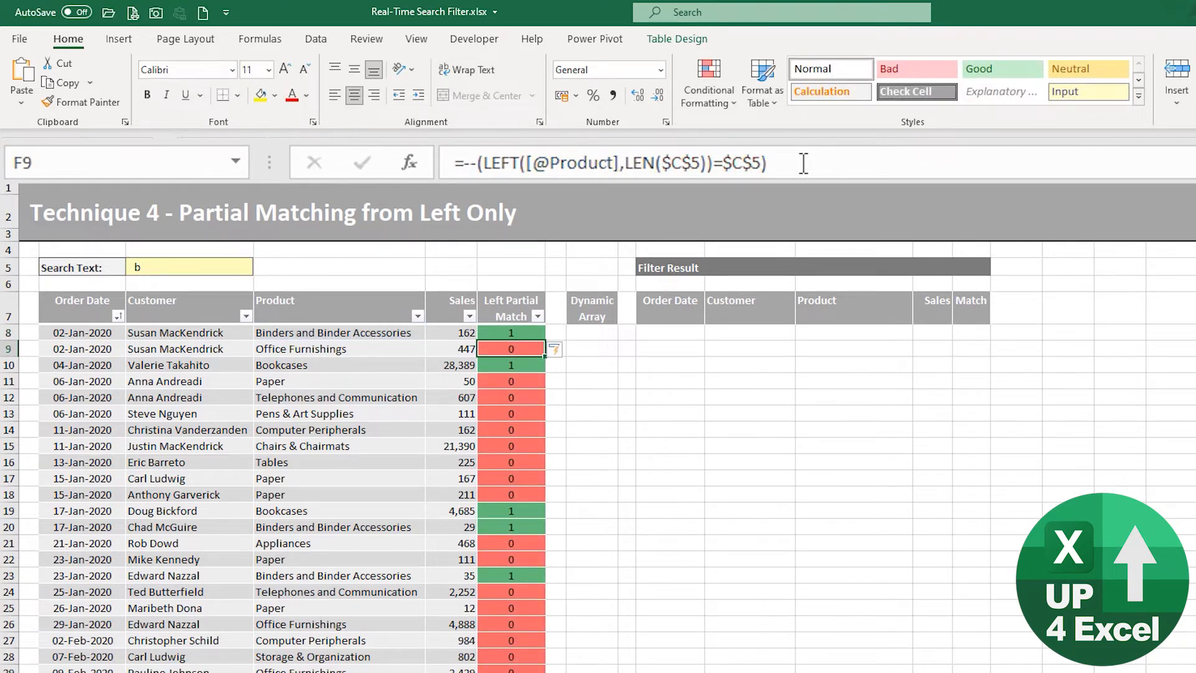
- Check the Left Partial Match flags against the Bookcases and Tables product rows
click(294, 367)
click(500, 364)
click(498, 512)
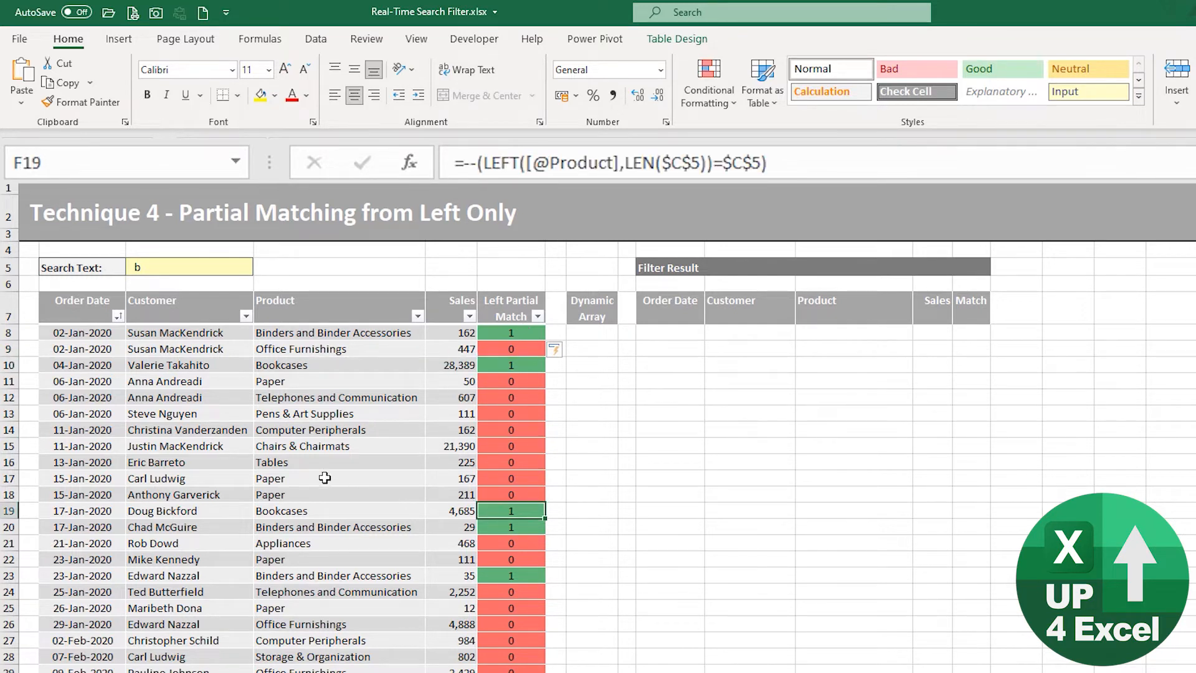
click(288, 466)
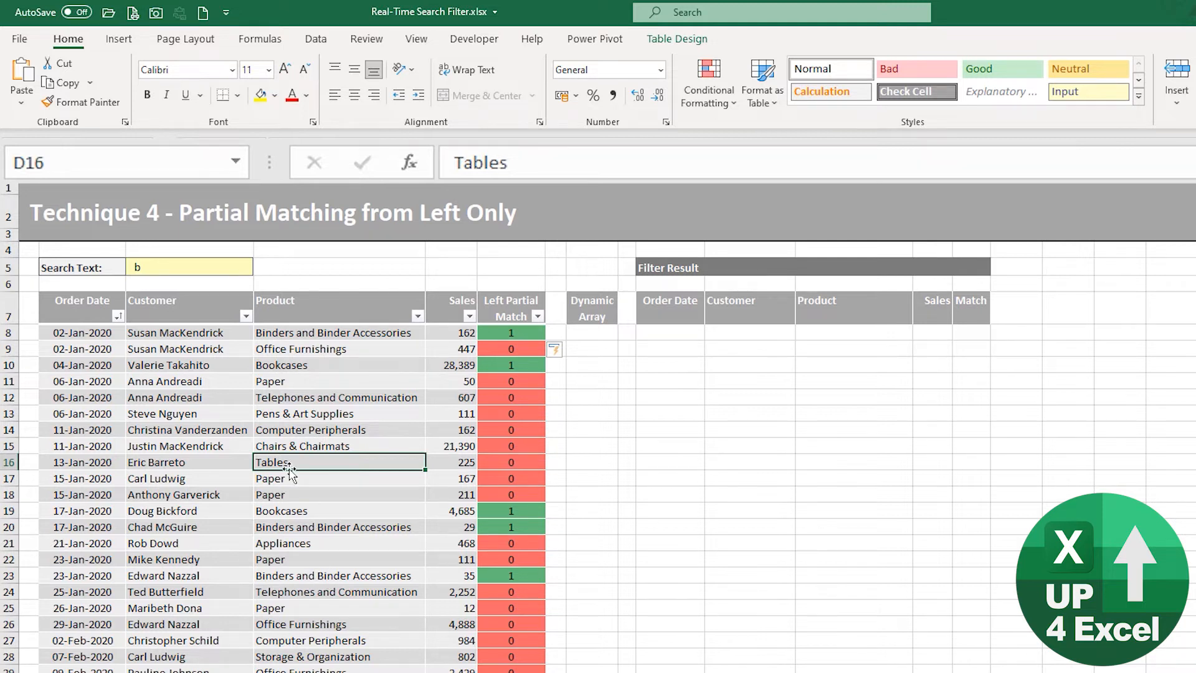
- Replace the Search Text on the T4 sheet with "a" to test the left-only matching
click(156, 265)
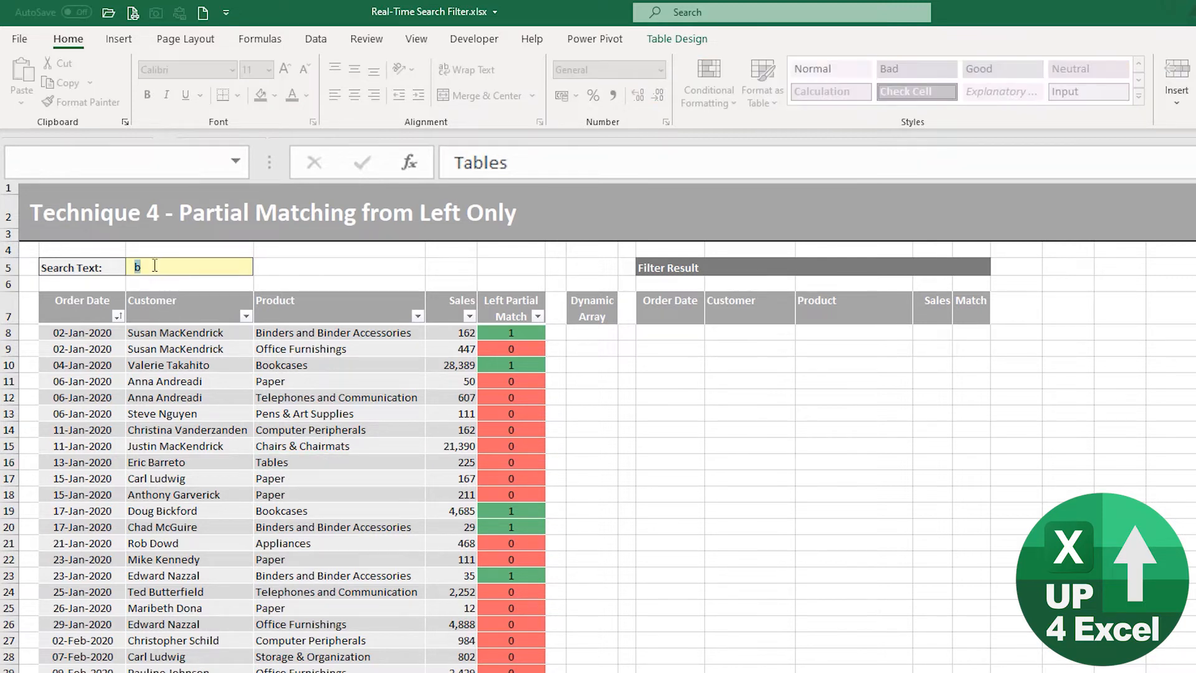
text(a)
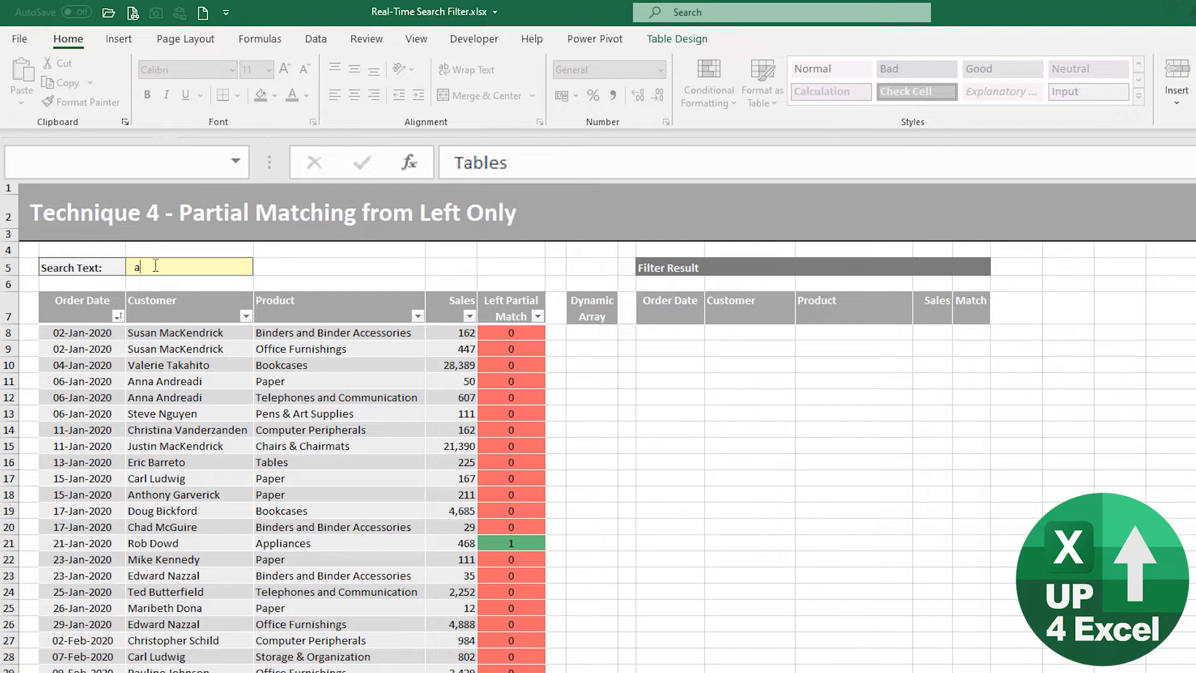
- Change the Search Text to "p", extend it to "pe", and end with "pa" to test the left-only matching
key(BackSpace)
text(p)
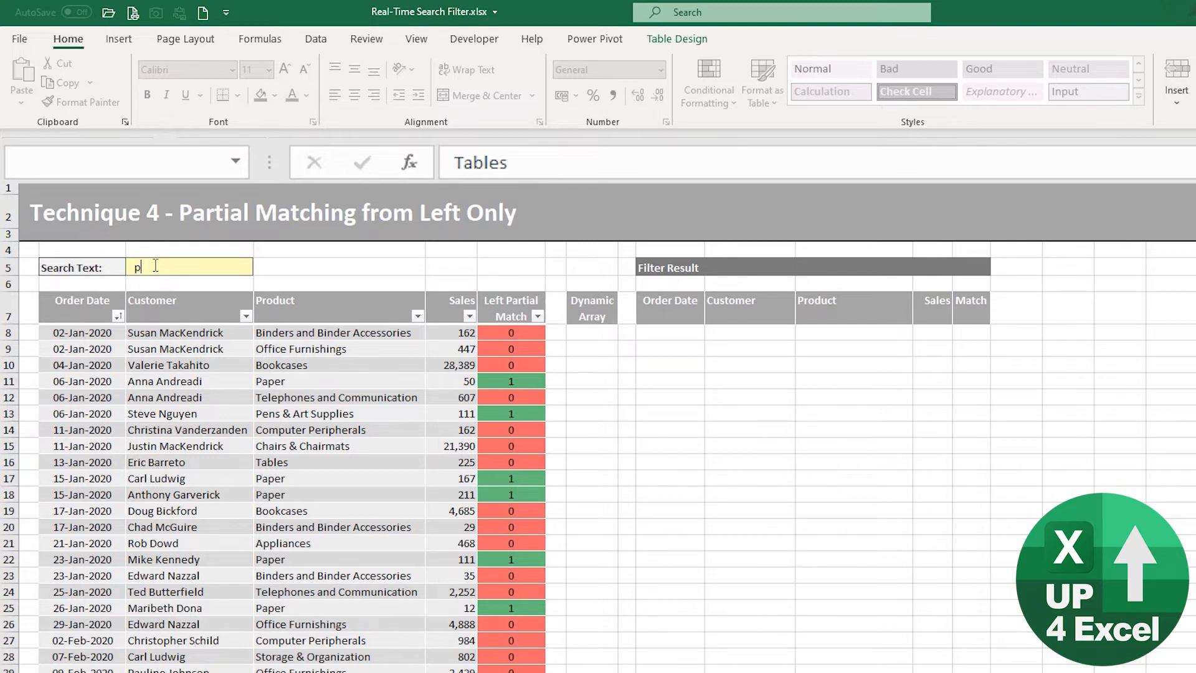
text(e)
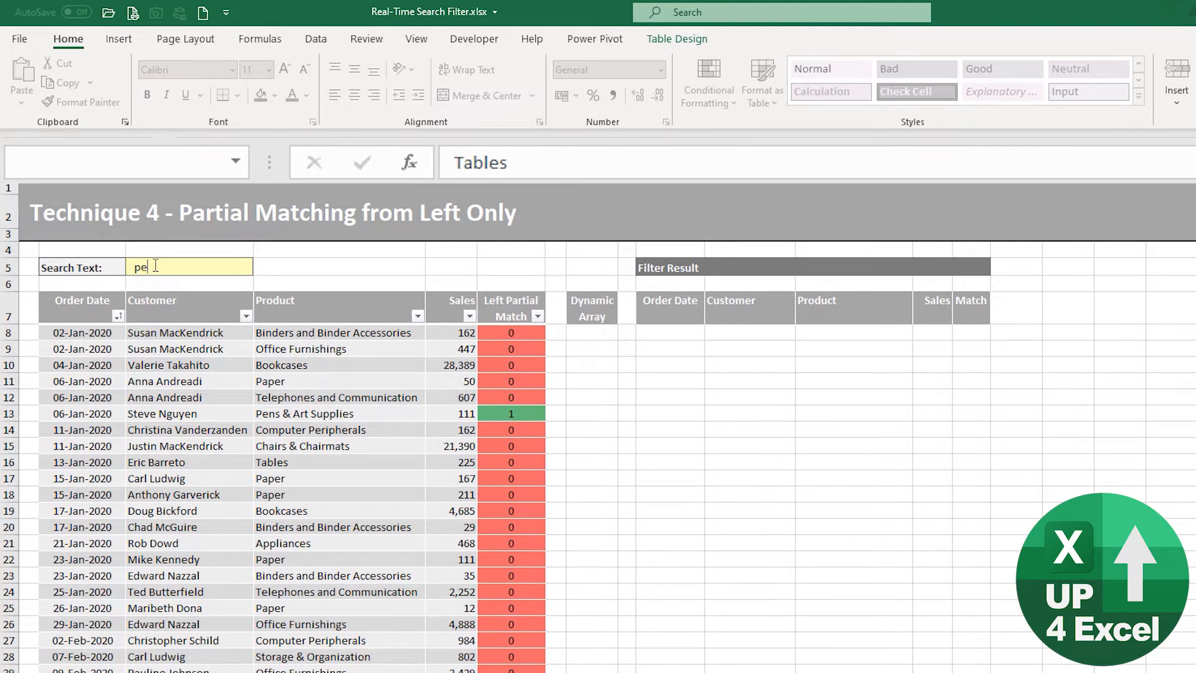
key(BackSpace)
text(a)
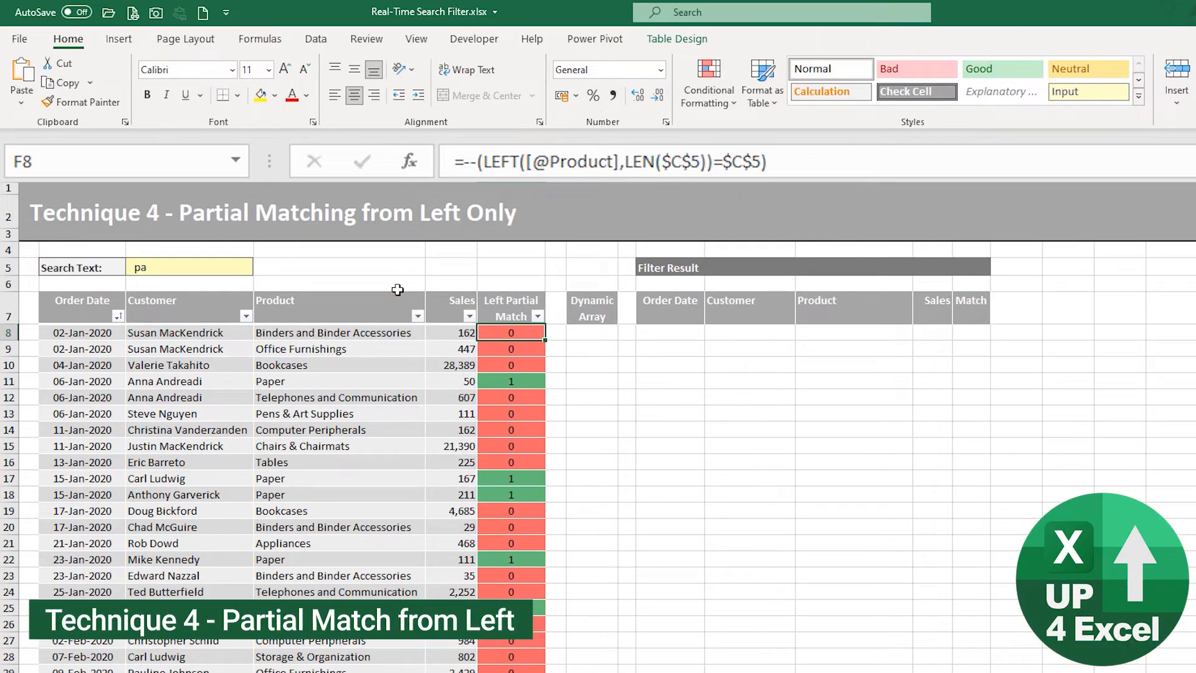
drag(484, 162, 761, 163)
key(ctrl+c)
key(Escape)
key(Right)
key(Right)
text(=)
key(ctrl+v)
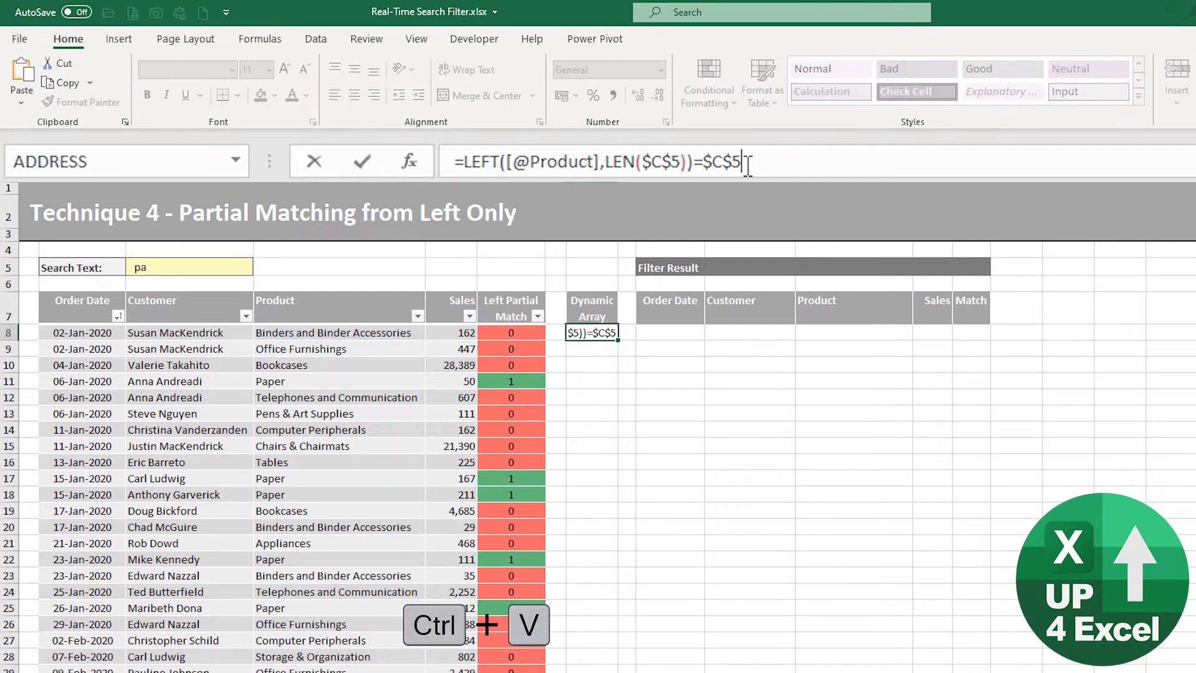
key(Return)
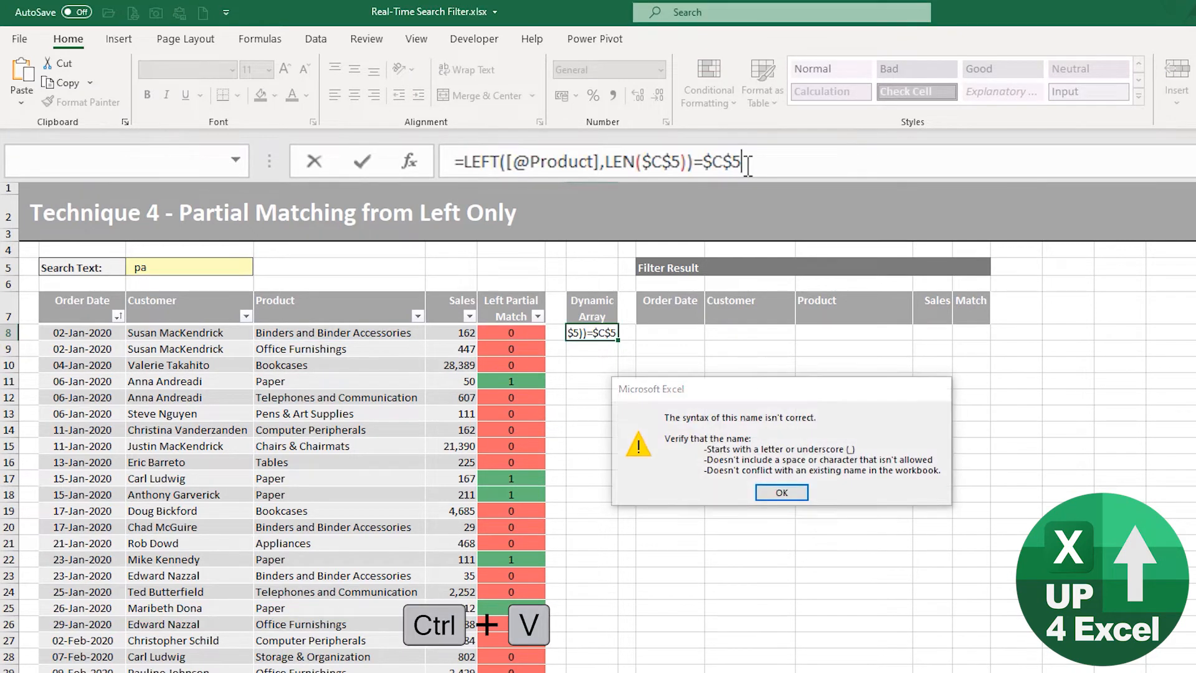
key(Return)
key(Delete)
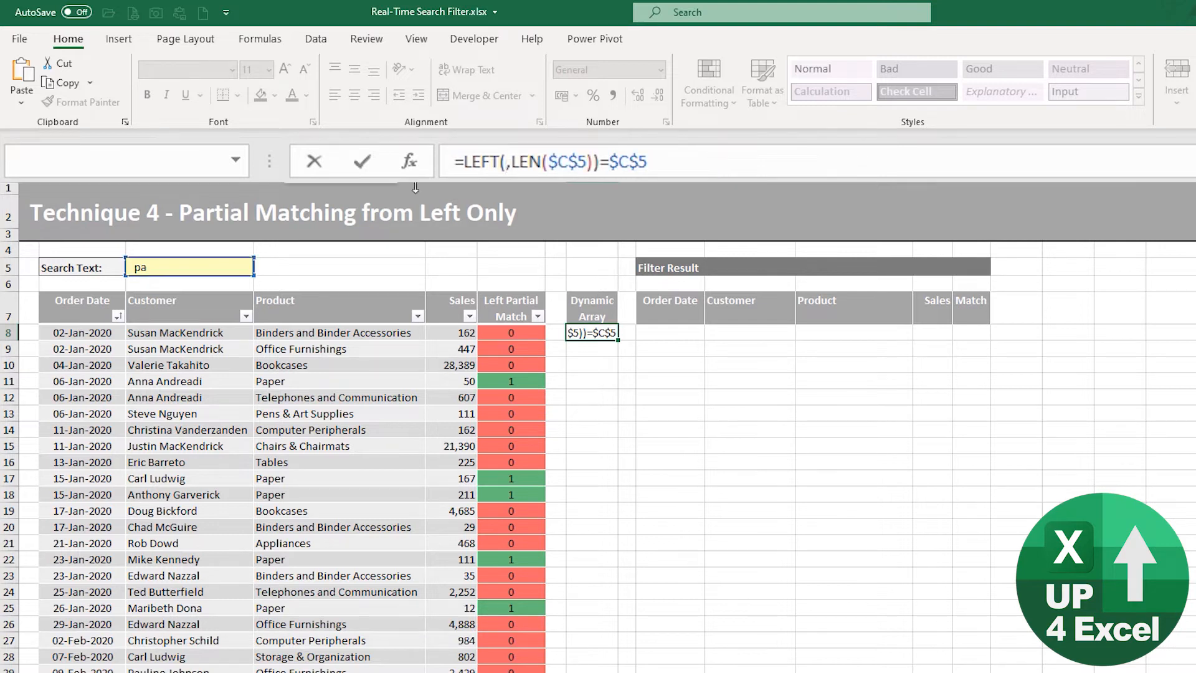
click(302, 294)
key(Return)
key(Up)
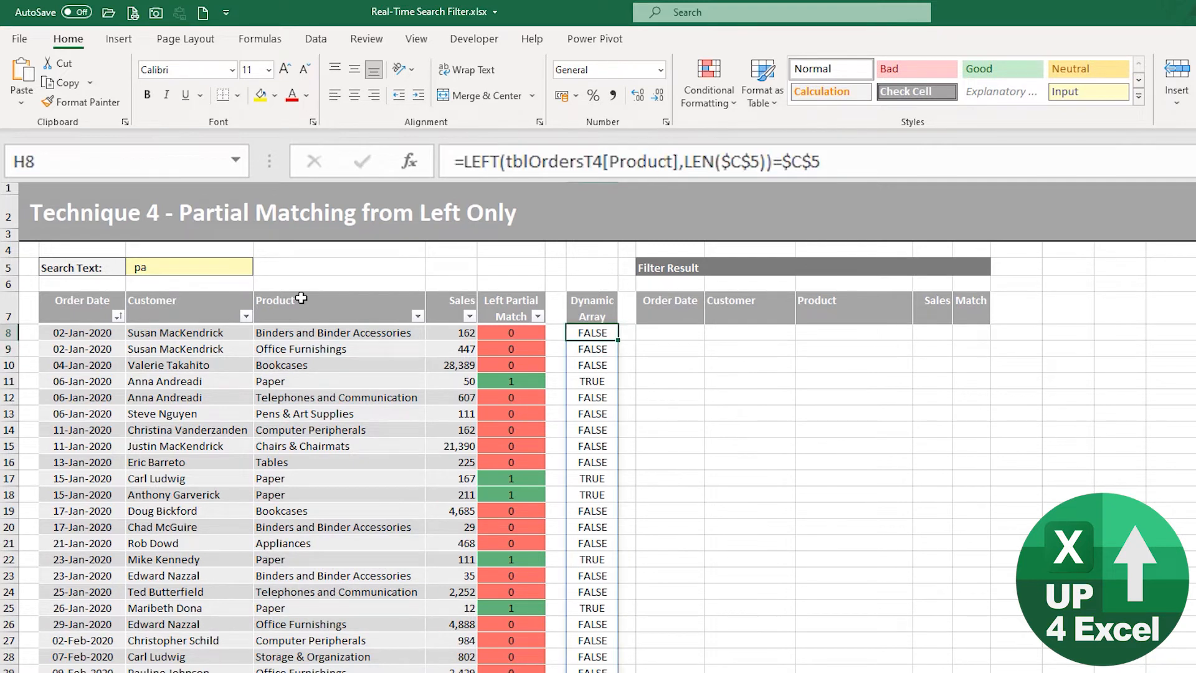
- Copy the H8 formula and start a FILTER formula in J8 with the whole tblOrdersT4 table as its array
key(F2)
key(ctrl+a)
key(ctrl+c)
key(Escape)
key(Right)
key(Right)
key(Down)
key(Up)
text(=FILTER()
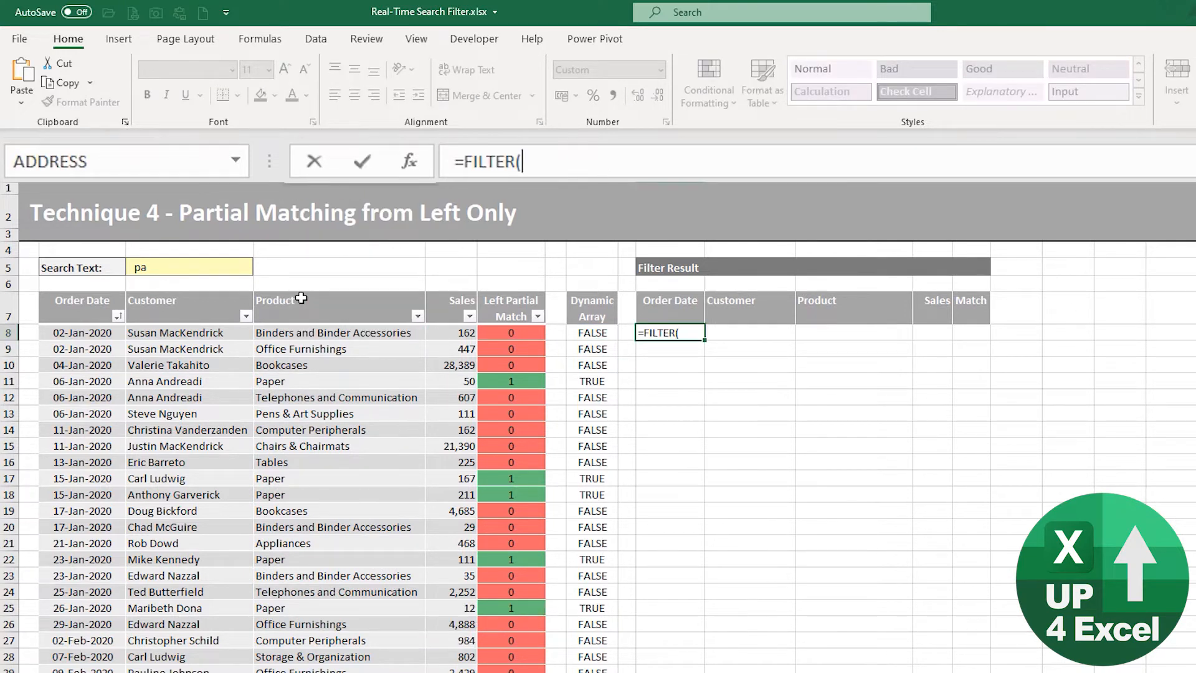
drag(84, 294, 507, 302)
- Complete J8 with the copied condition: =FILTER(tblOrdersT4,LEFT(tblOrdersT4[Product],LEN($C$5))=$C$5)
text(,)
key(ctrl+v)
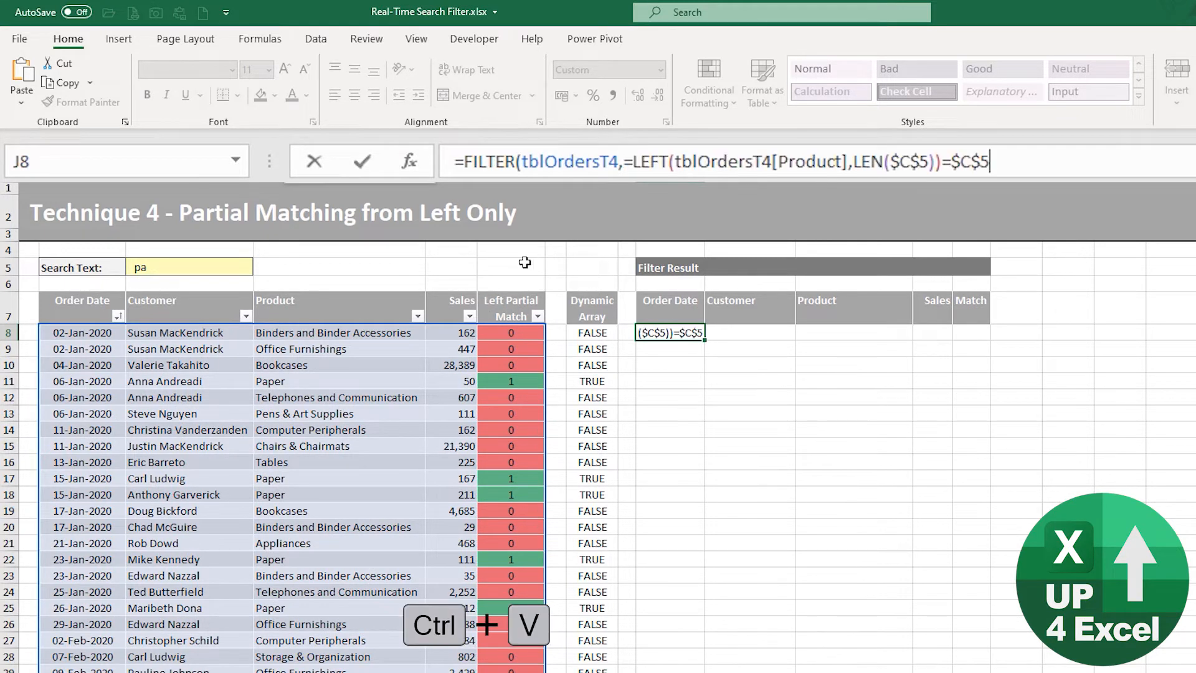
text())
click(623, 162)
key(Delete)
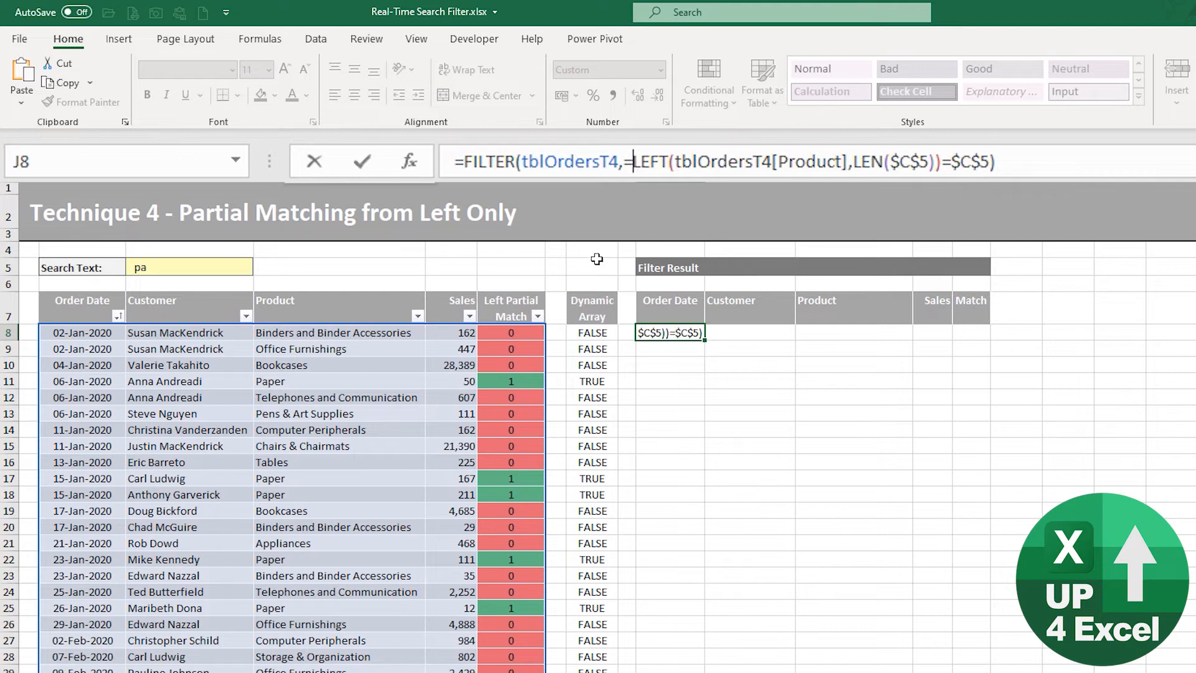
key(Up)
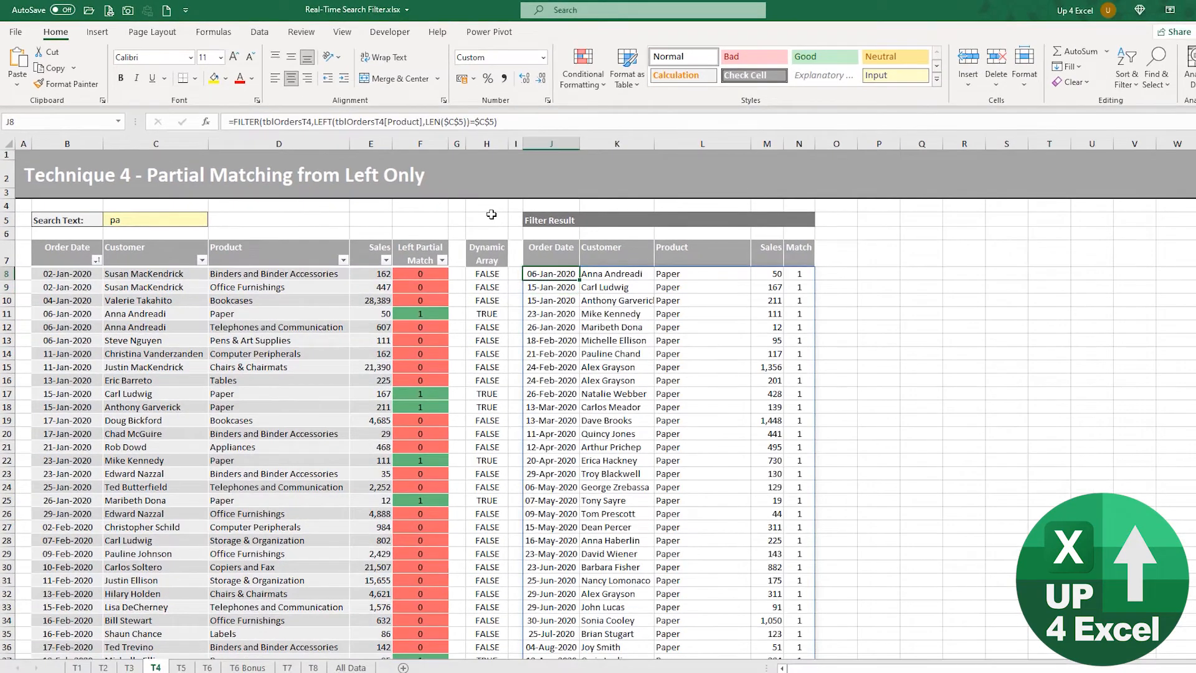
- Test the filter result by changing the Search Text to "pe" and replacing it with "art"
double_click(133, 215)
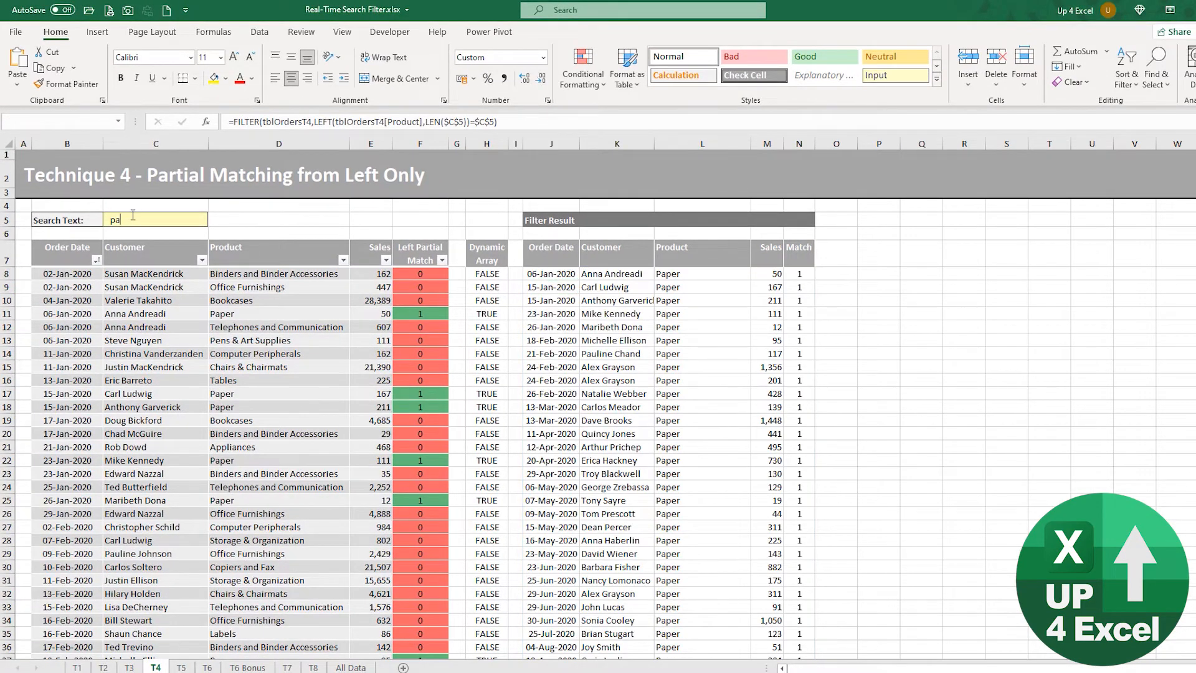
key(BackSpace)
text(e)
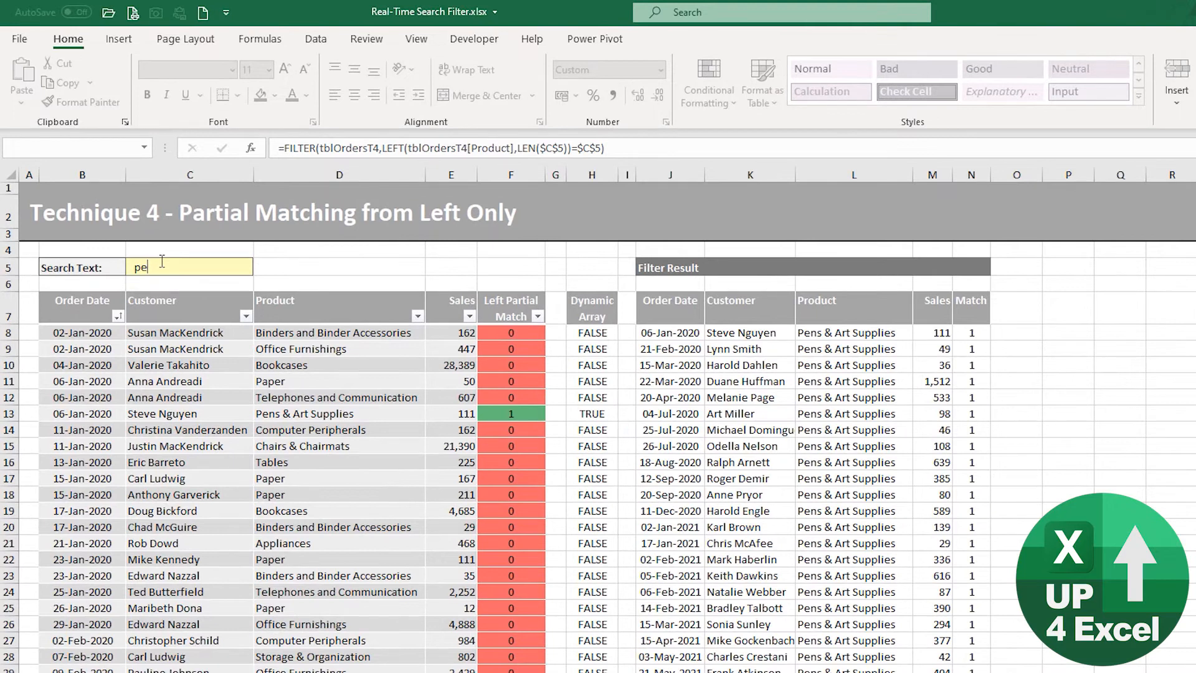
key(BackSpace)
key(BackSpace)
text(art)
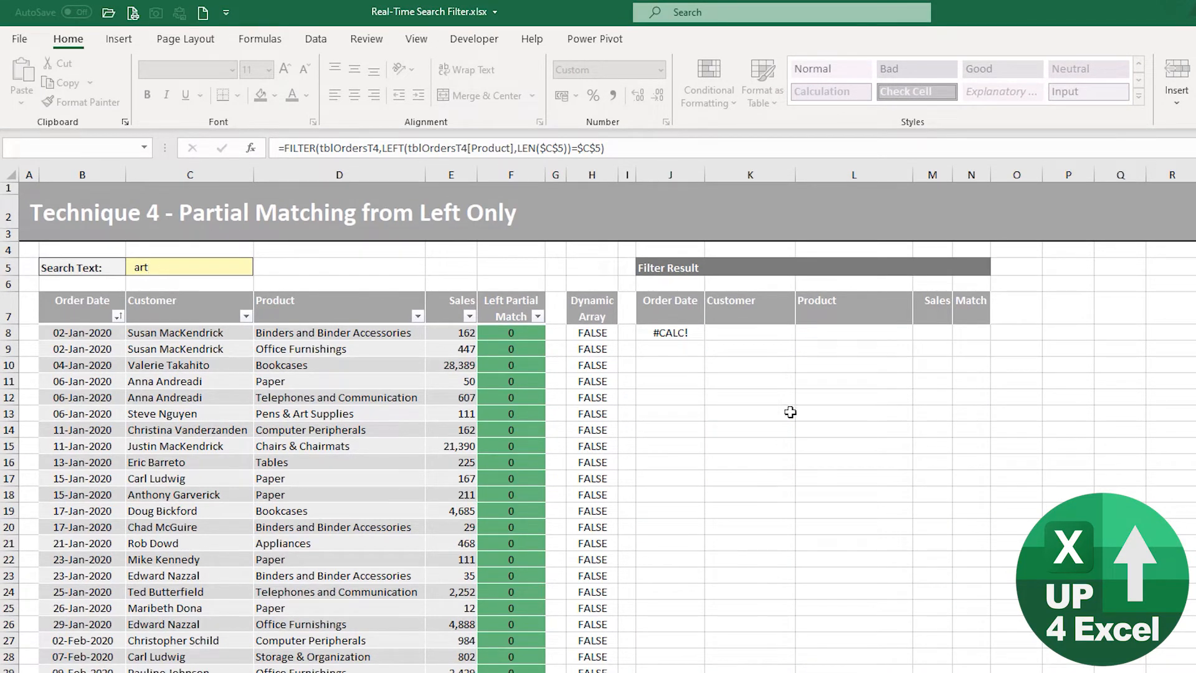
- Add "None" as the if-empty argument of the FILTER formula in J8
click(683, 335)
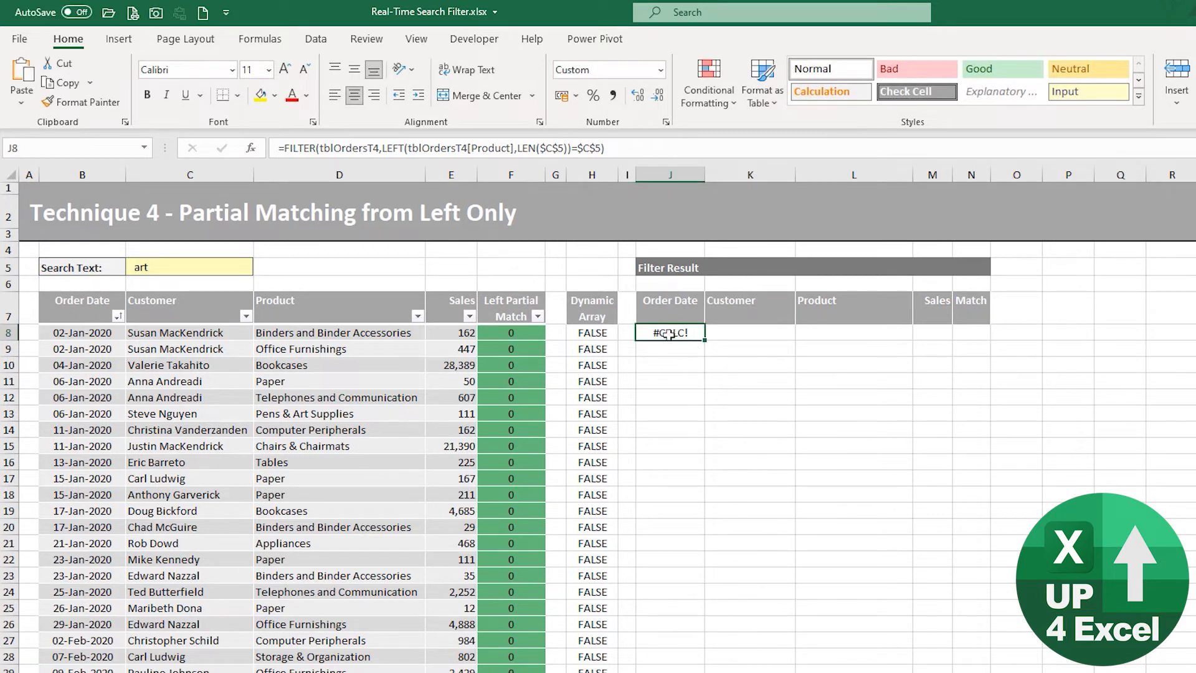
key(F2)
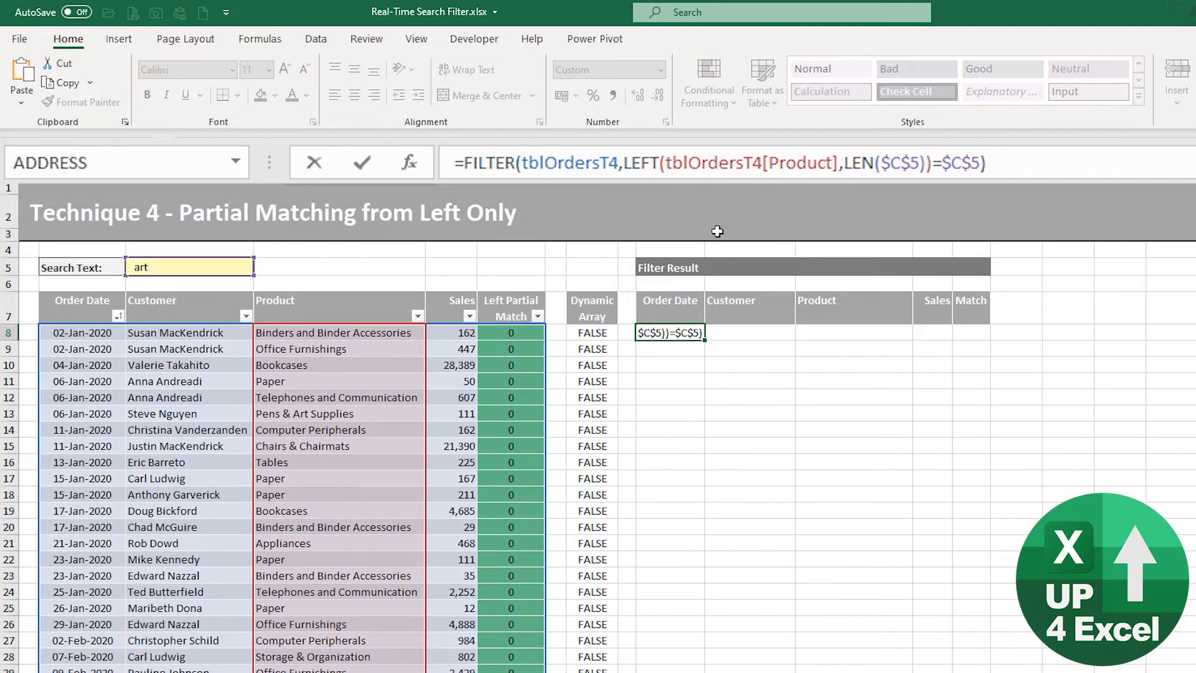
text(,")
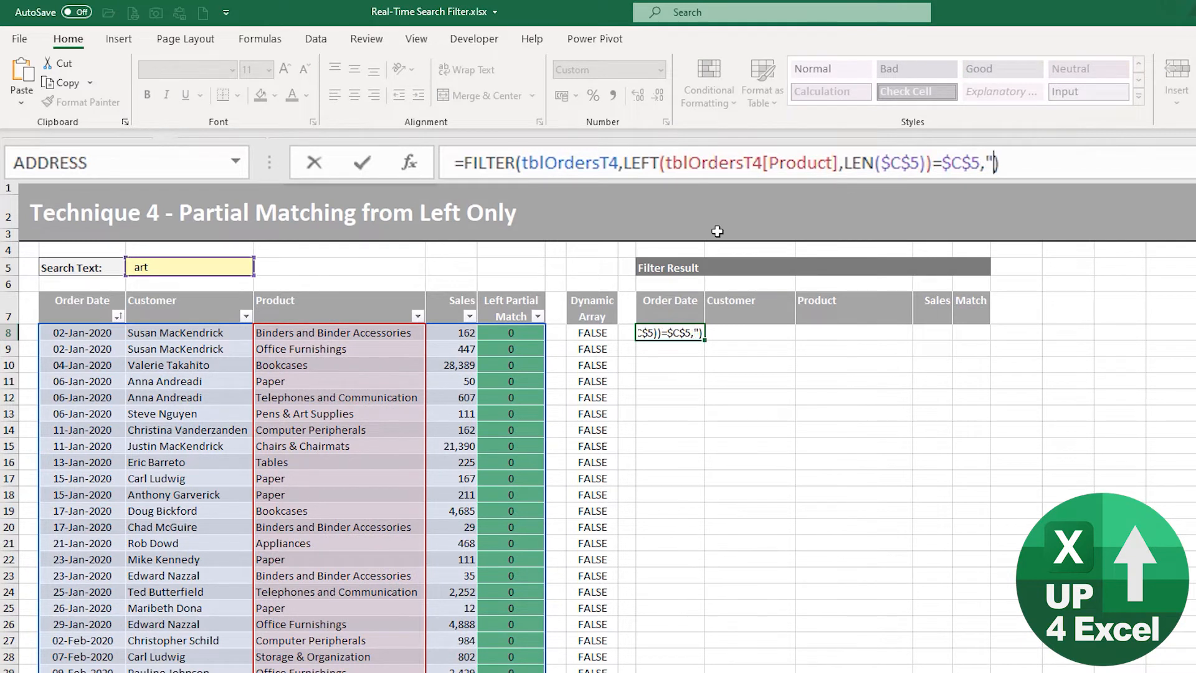
text(None")
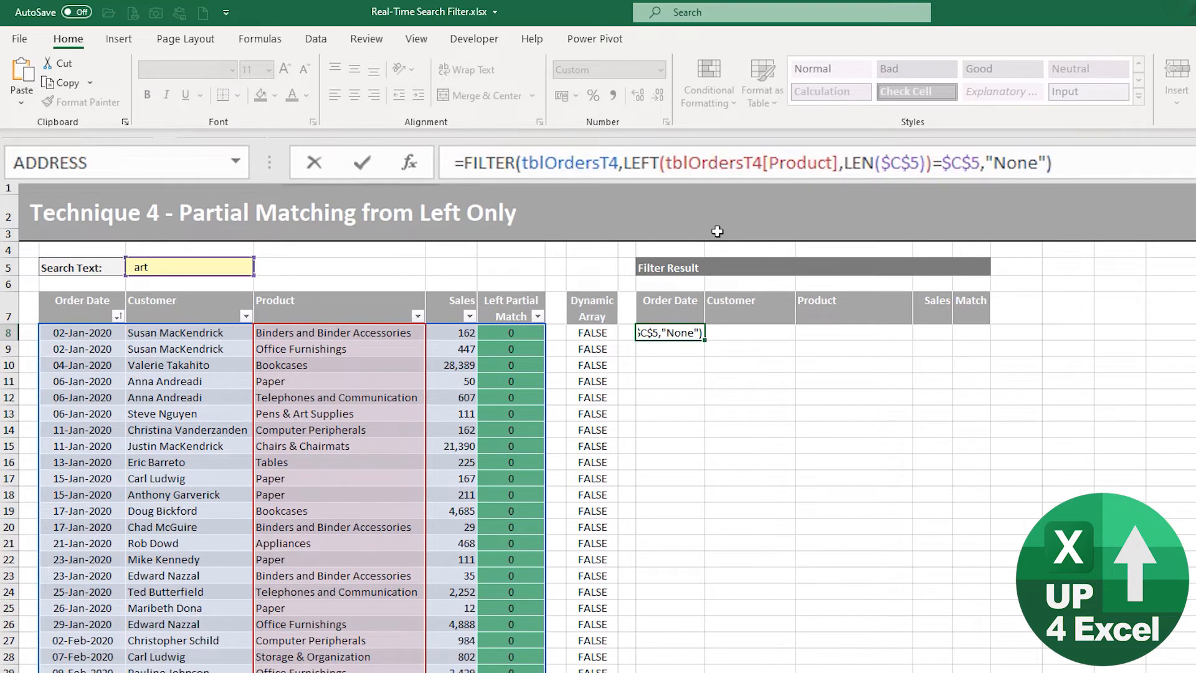
key(Return)
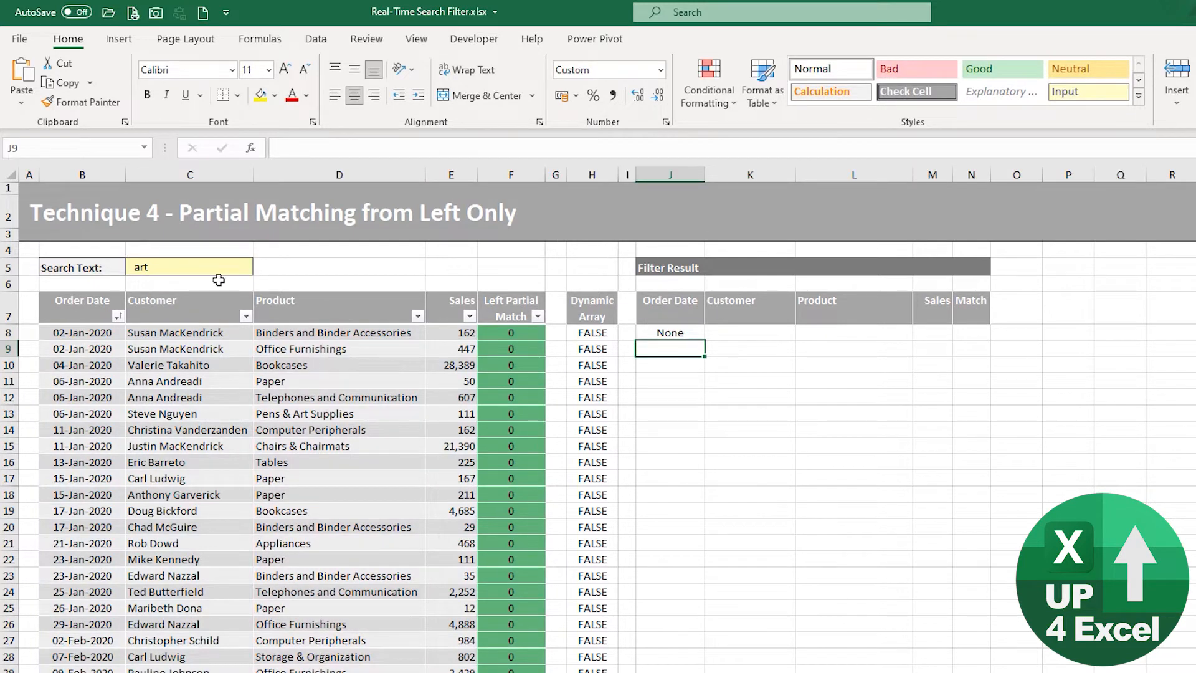
click(151, 274)
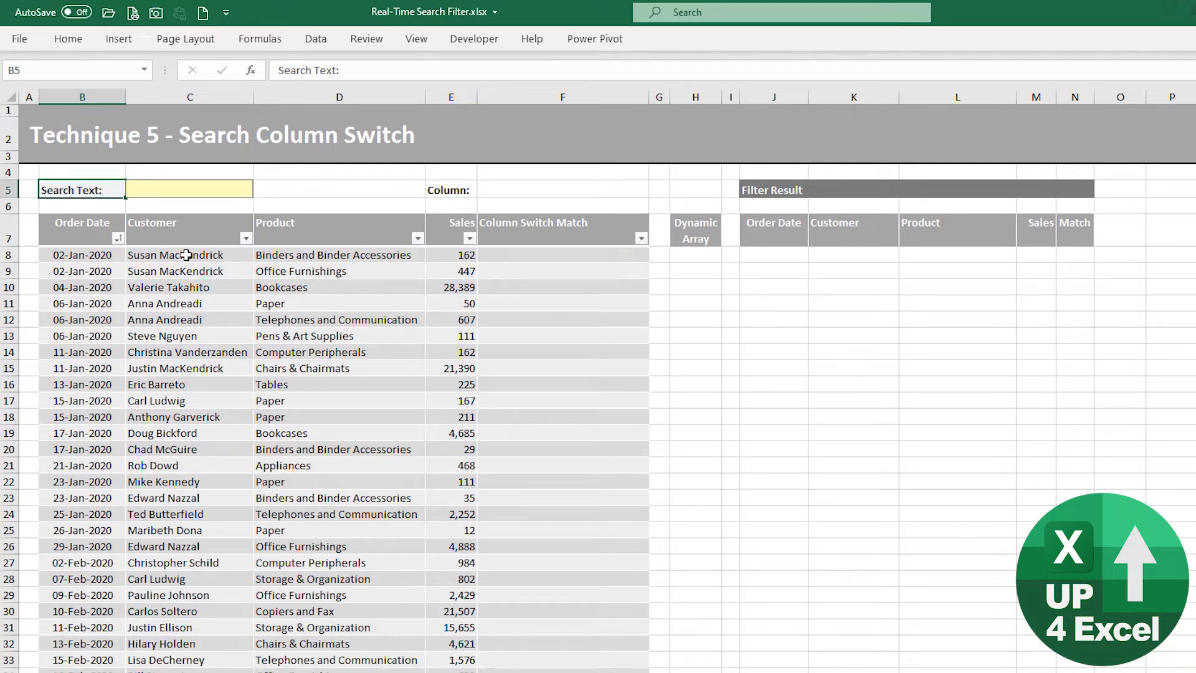
click(215, 250)
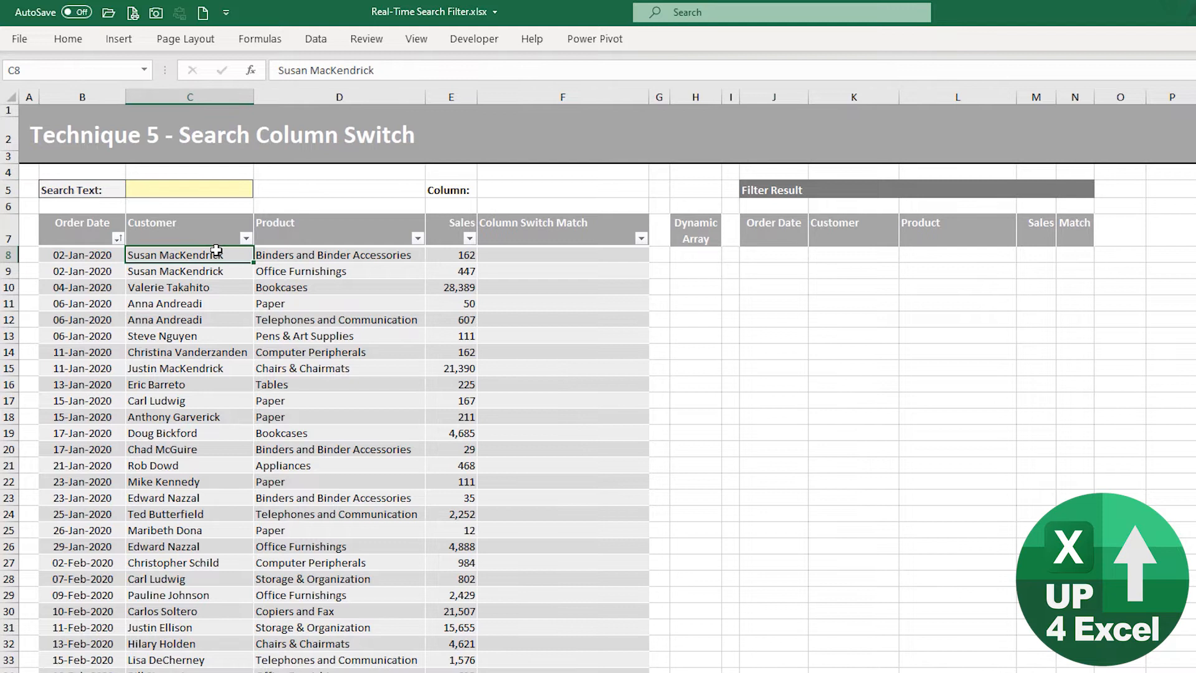
click(213, 233)
click(314, 240)
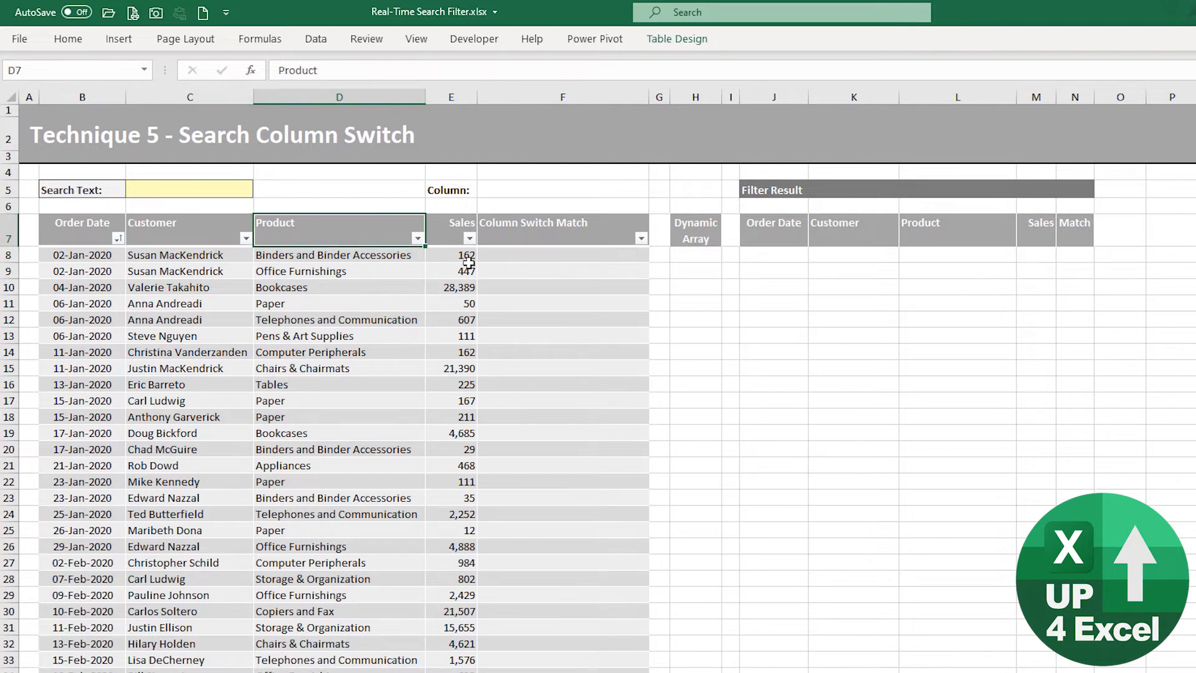
click(496, 254)
text(=)
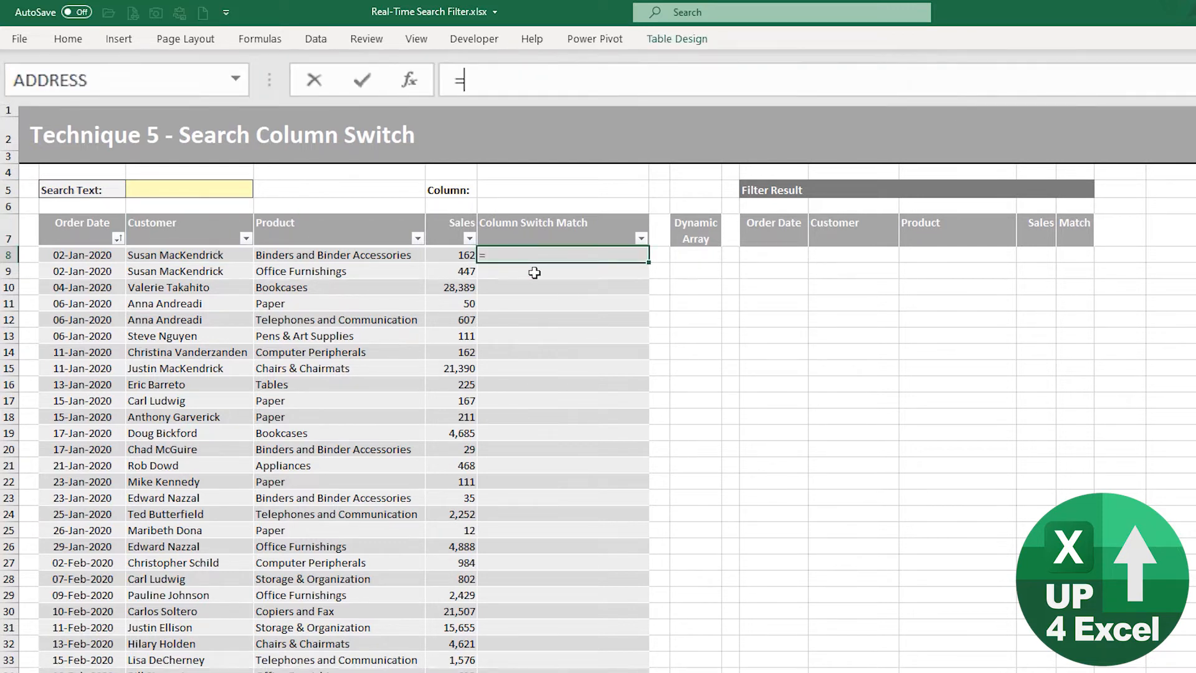
key(Left)
key(Left)
key(Left)
key(Return)
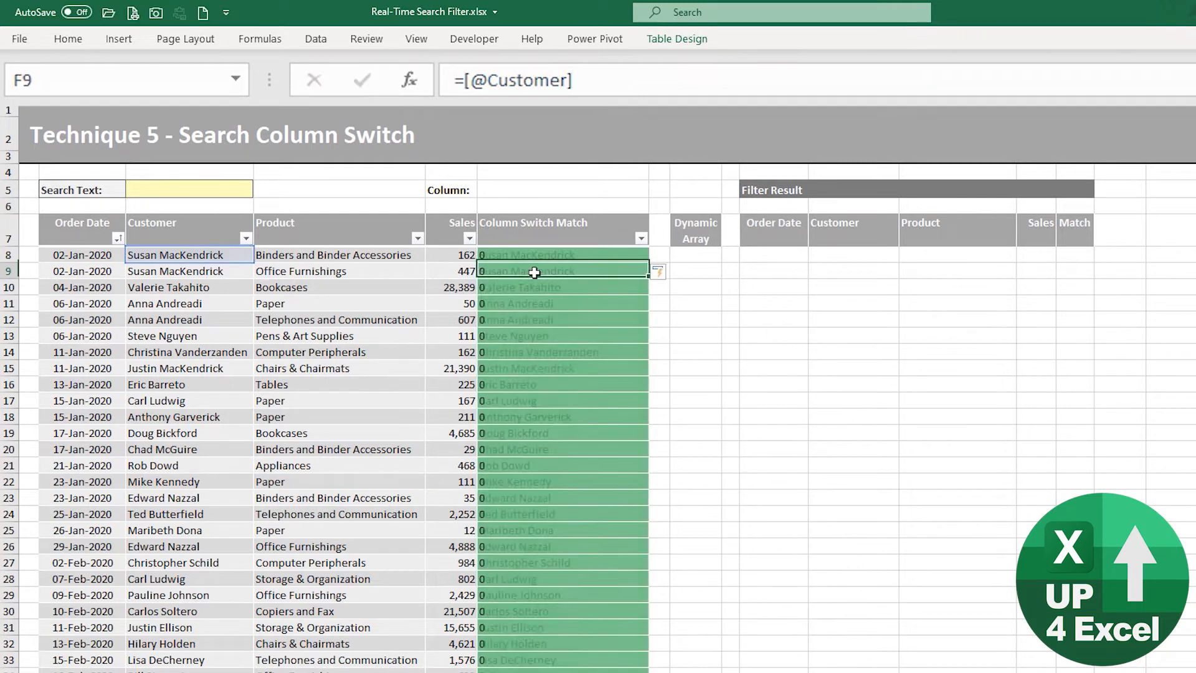
key(Up)
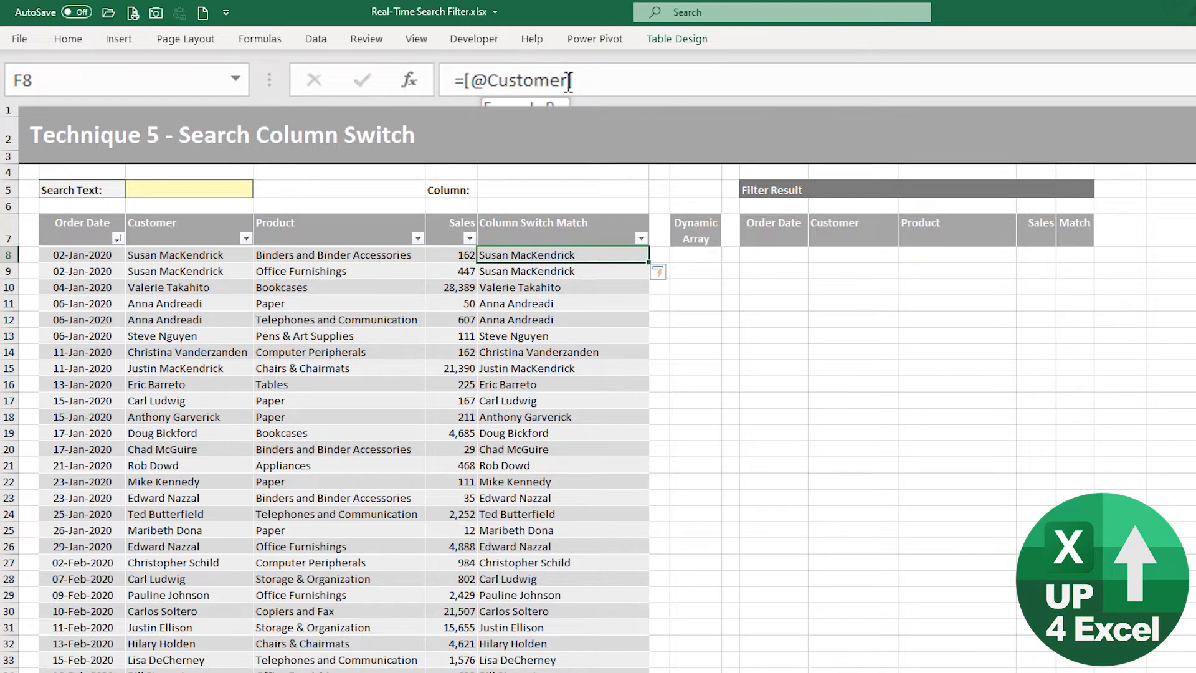
drag(495, 80, 568, 80)
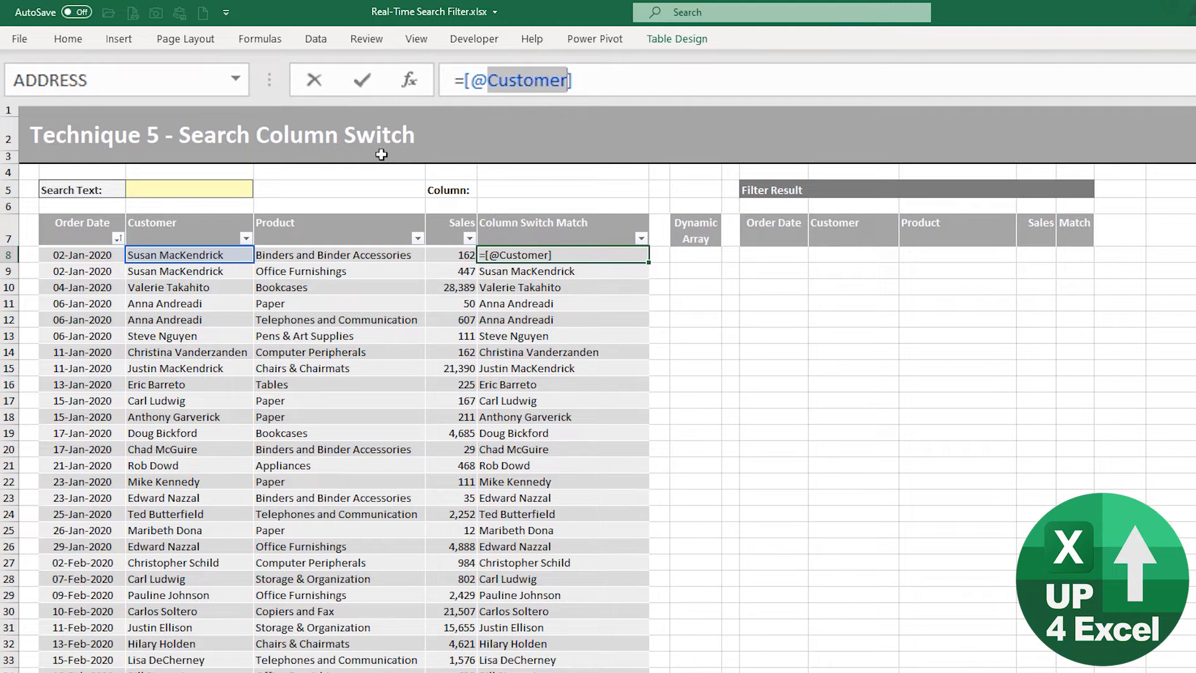
key(ctrl+Return)
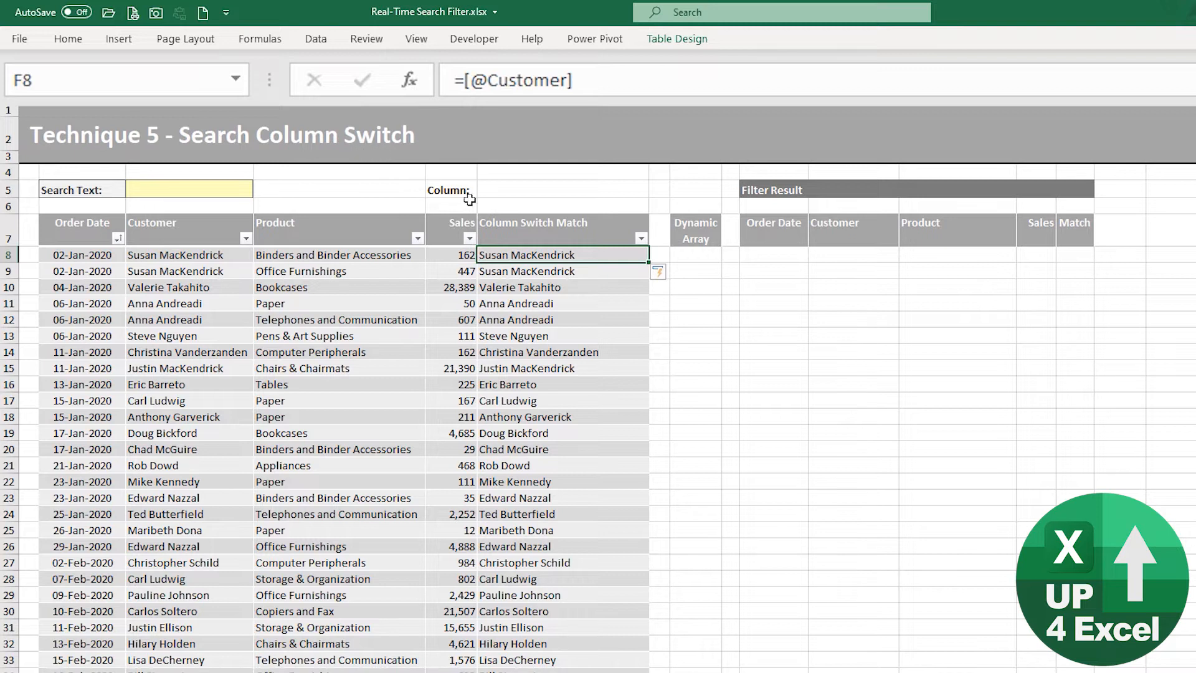
- Add list data validation to the Column cell F5, using the Customer and Product headers =$C$7:$D$7 as the source
click(505, 182)
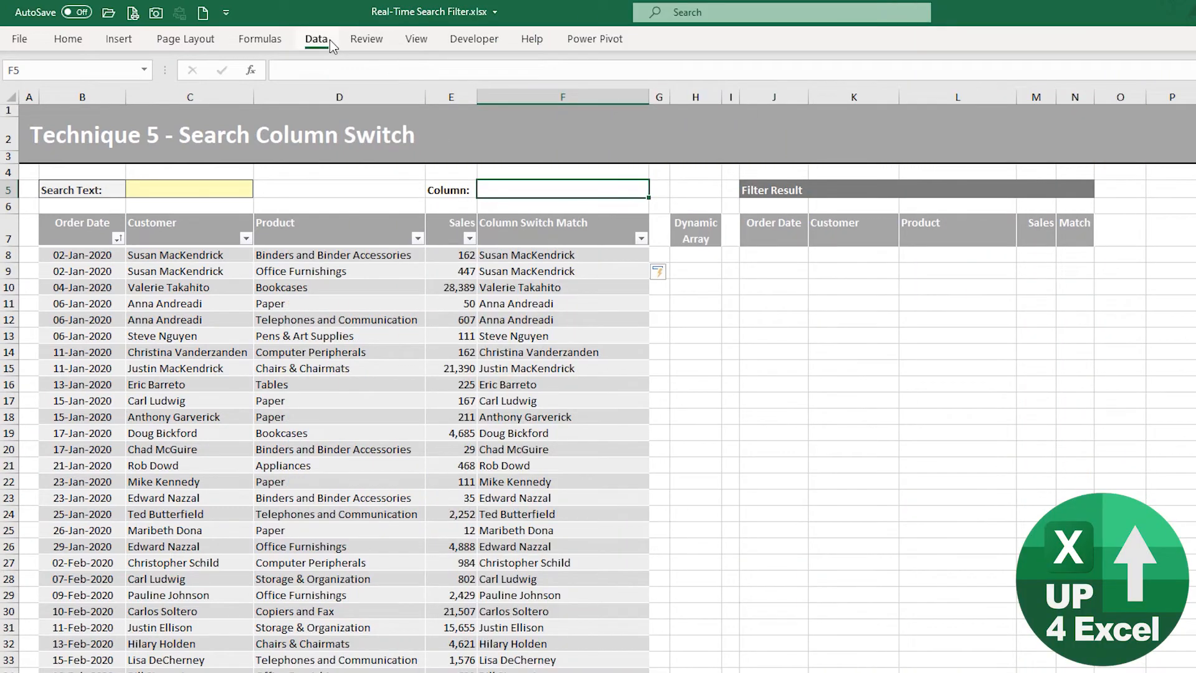
click(329, 39)
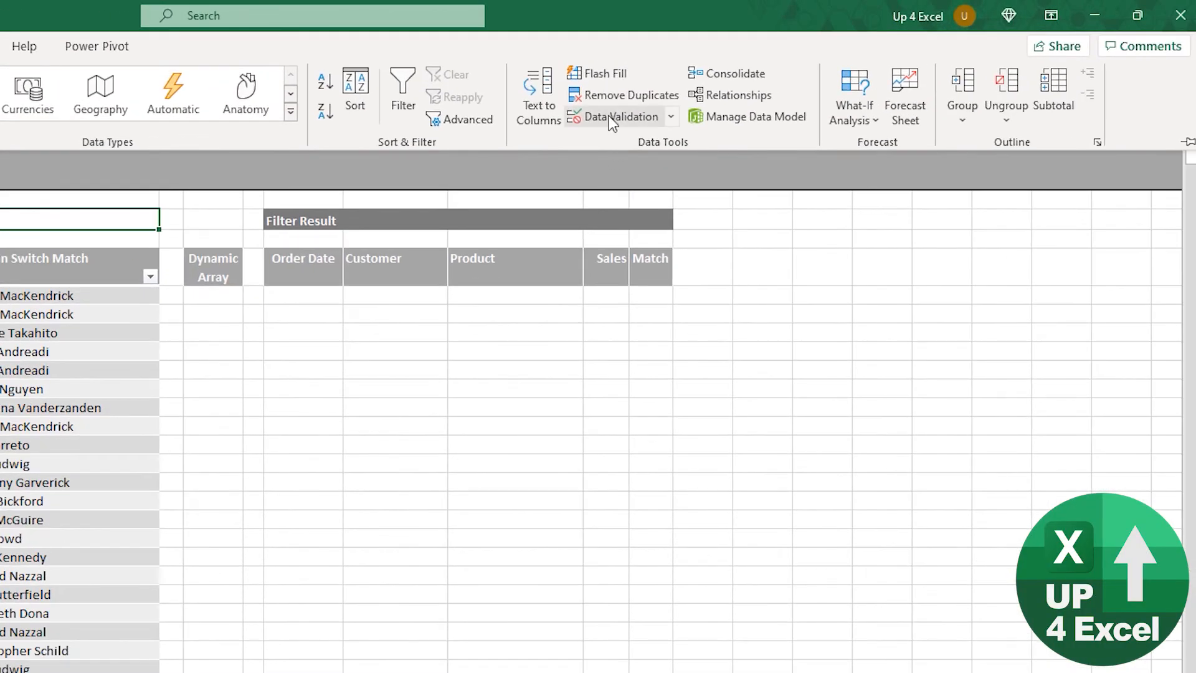
click(612, 119)
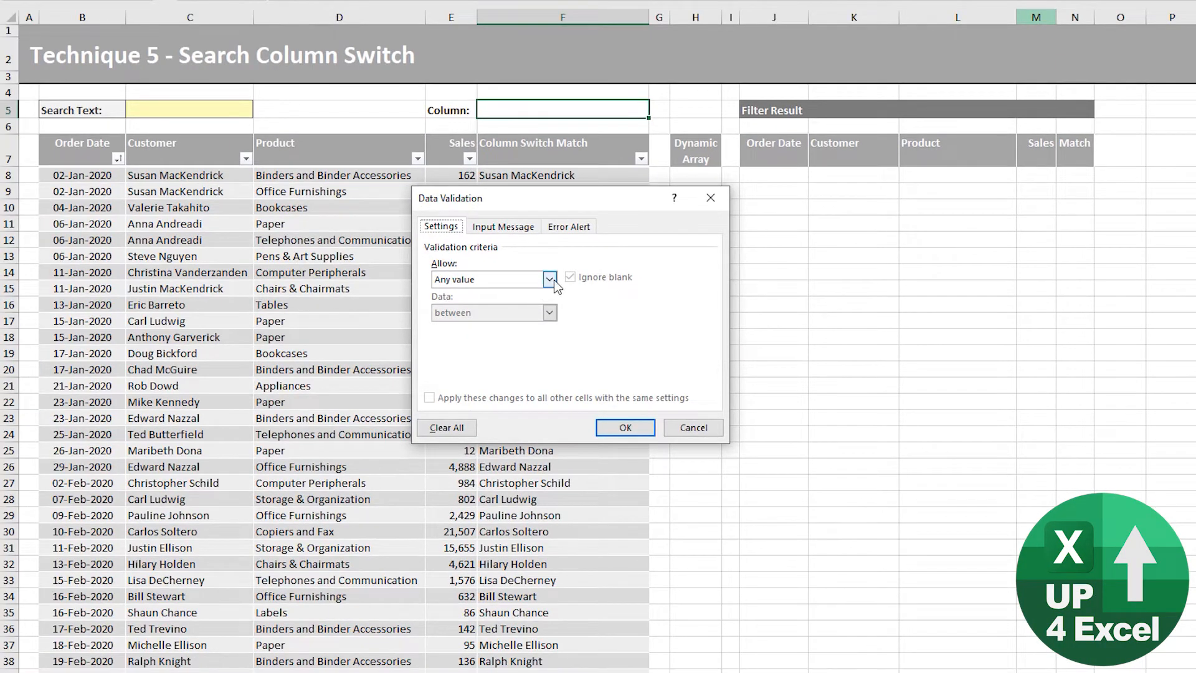
click(550, 280)
click(470, 325)
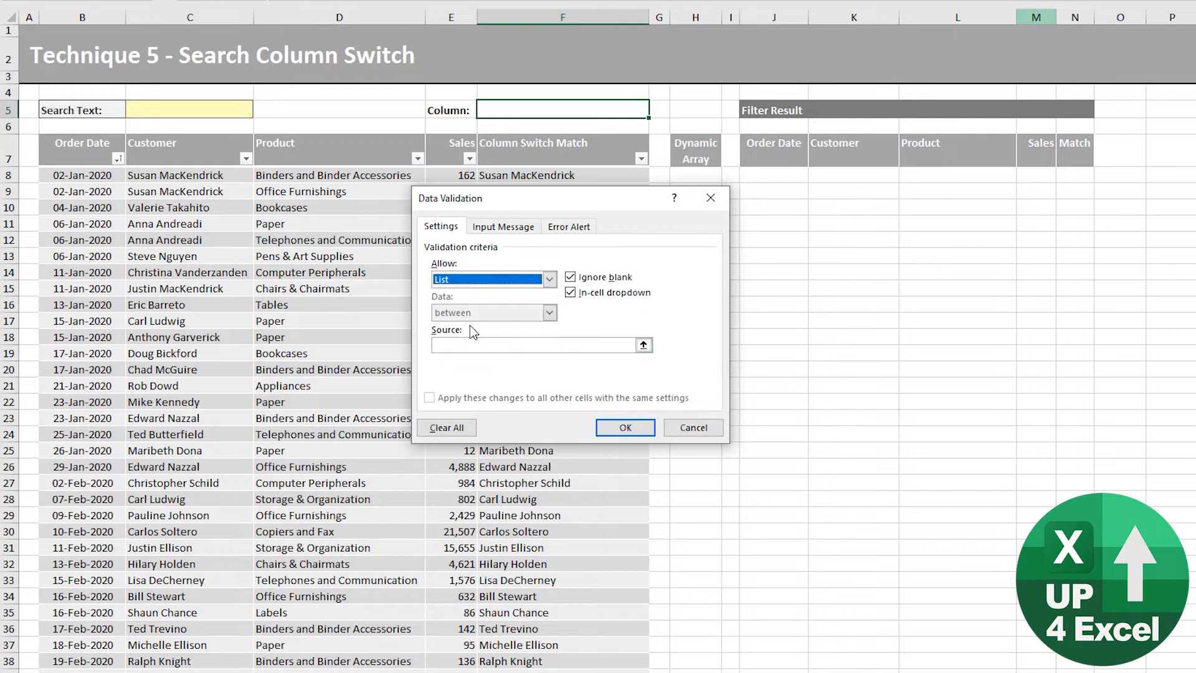
click(567, 344)
drag(171, 144, 293, 144)
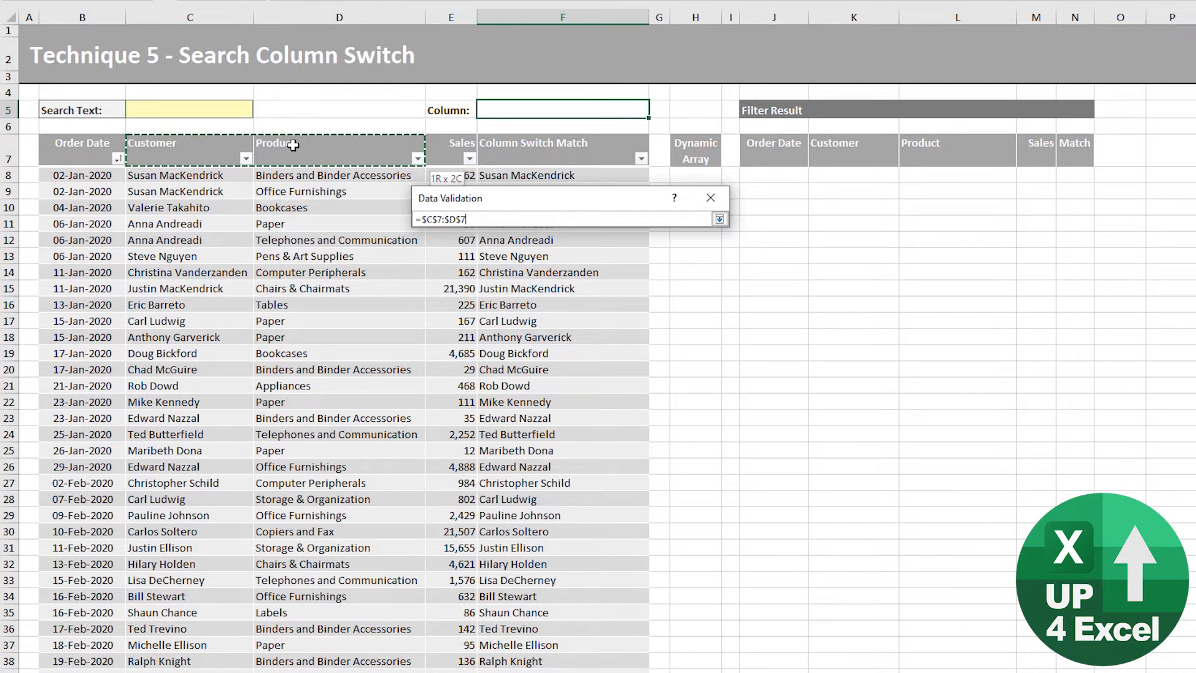
drag(293, 144, 293, 144)
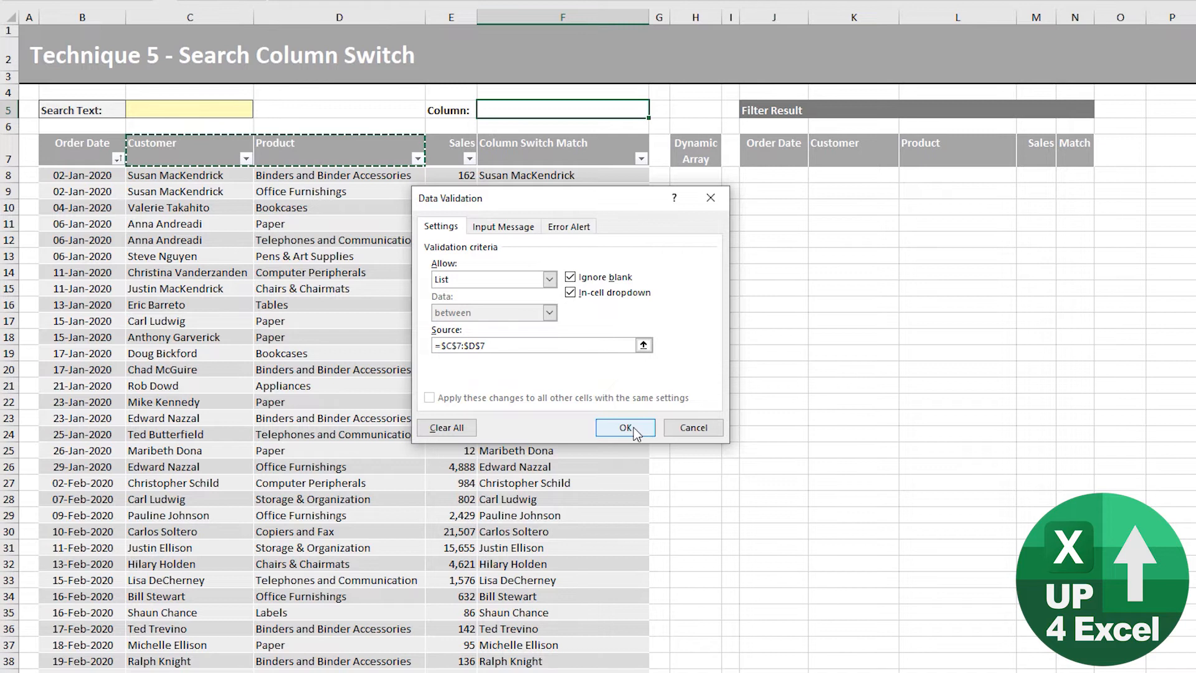
click(636, 430)
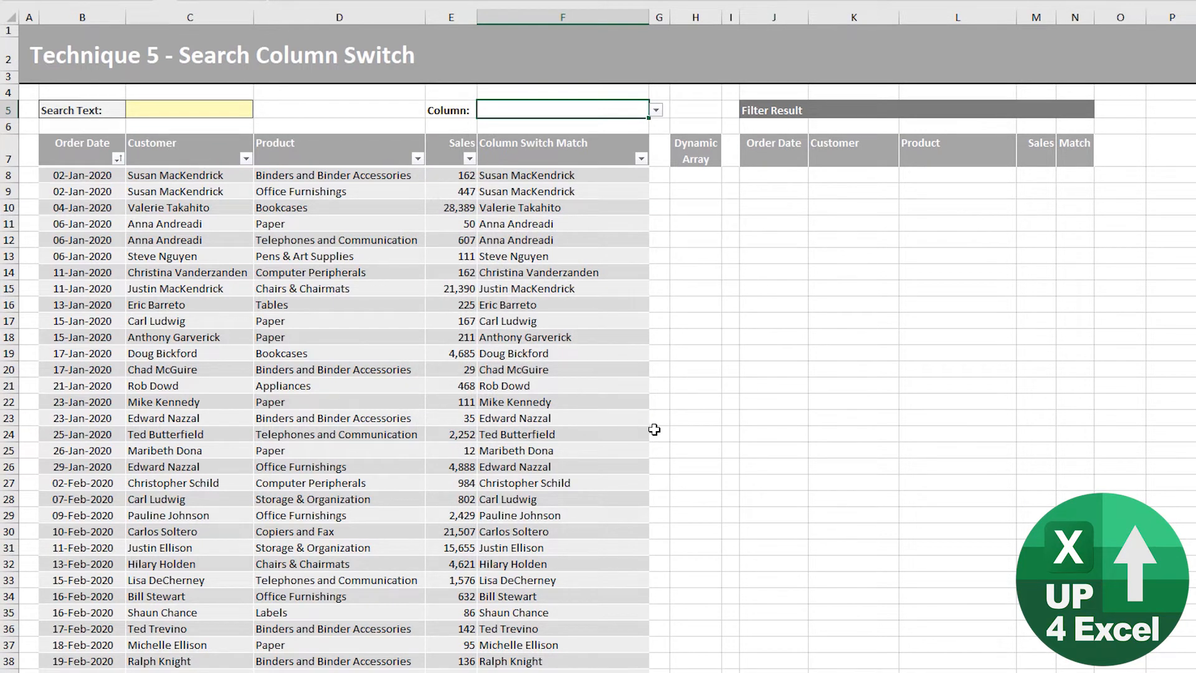
- Test the Column selector in F5 by choosing Product and switching it back to Customer
click(657, 110)
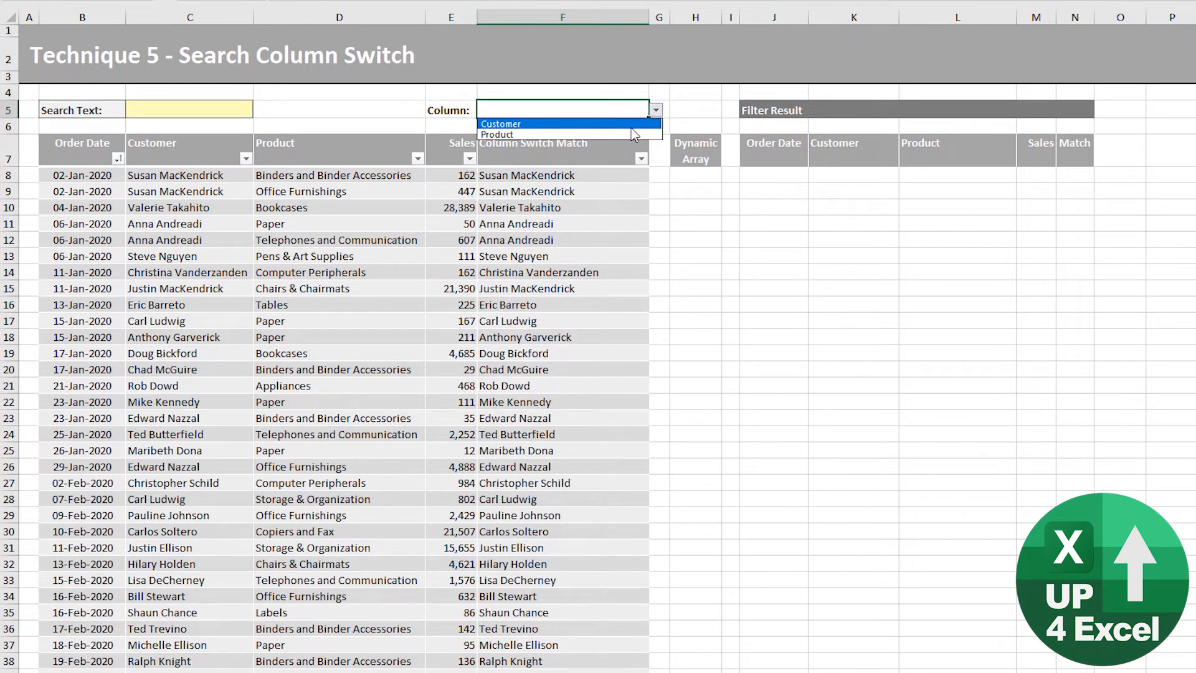
click(614, 132)
click(657, 110)
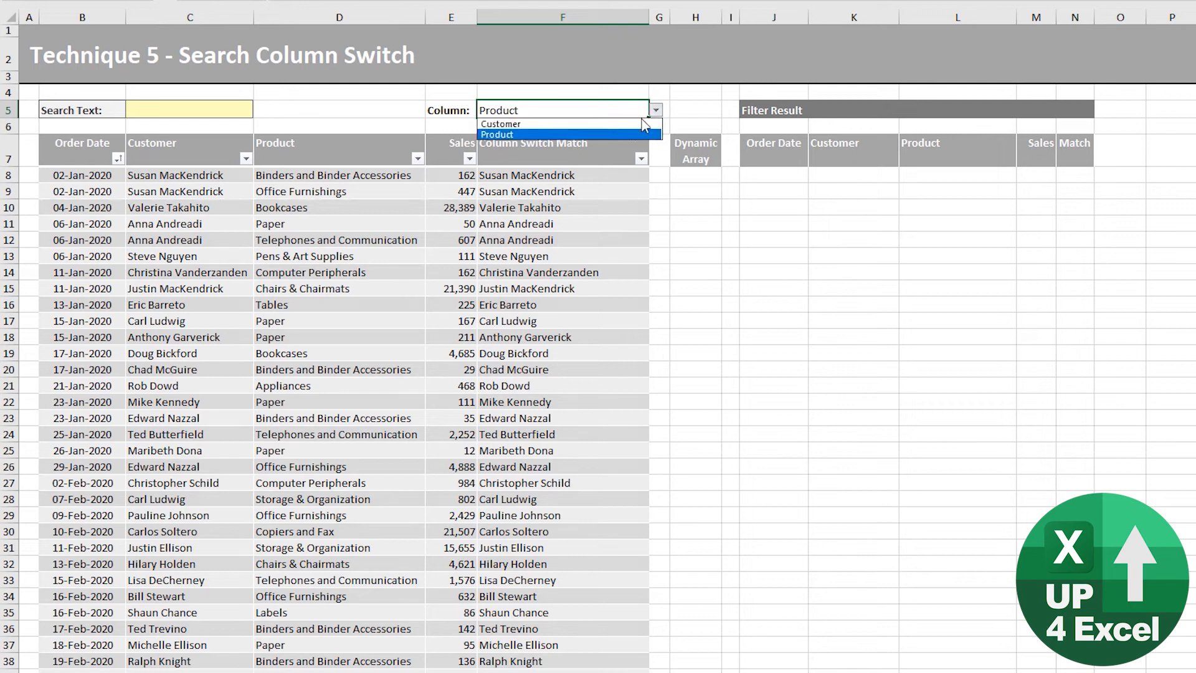
click(630, 127)
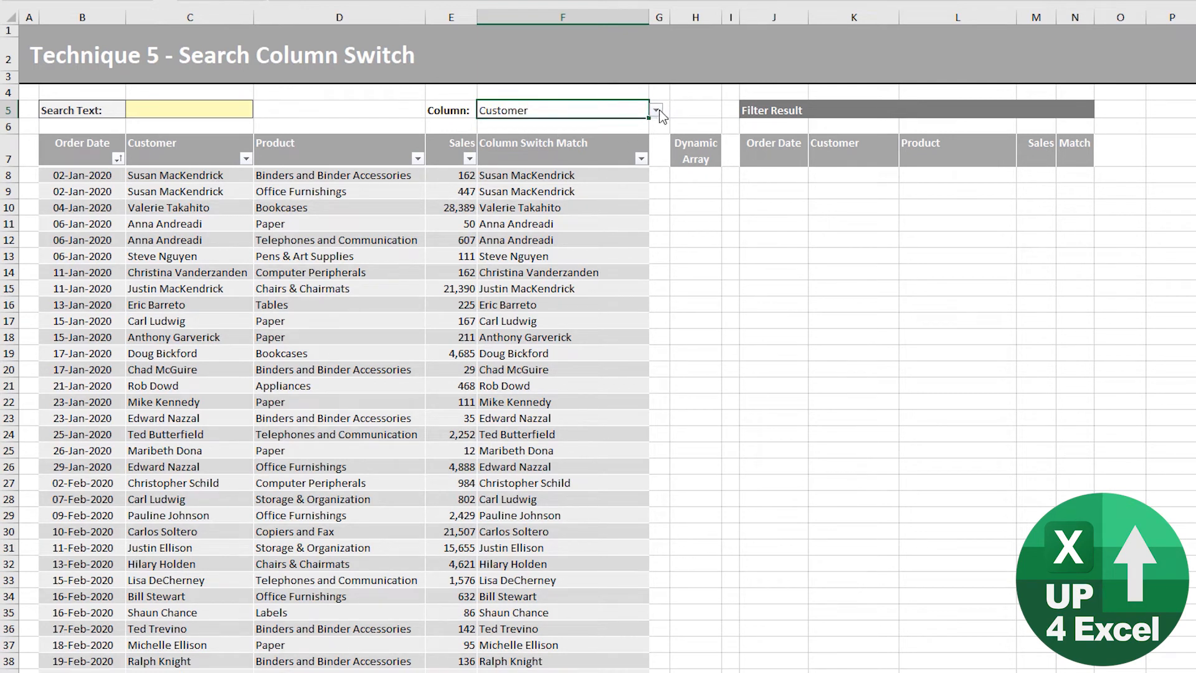
- Try replacing Customer in the F8 formula with an absolute reference to the Column cell, as =[@$F$5]
click(552, 176)
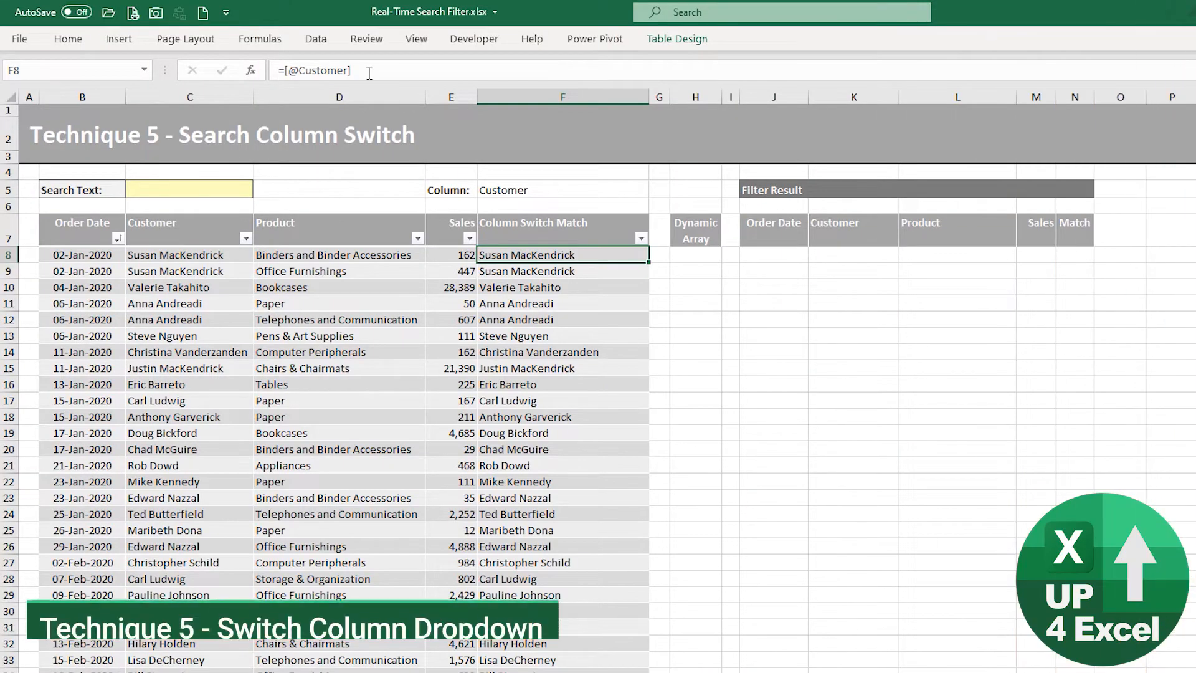
click(348, 69)
drag(568, 80, 488, 81)
key(Delete)
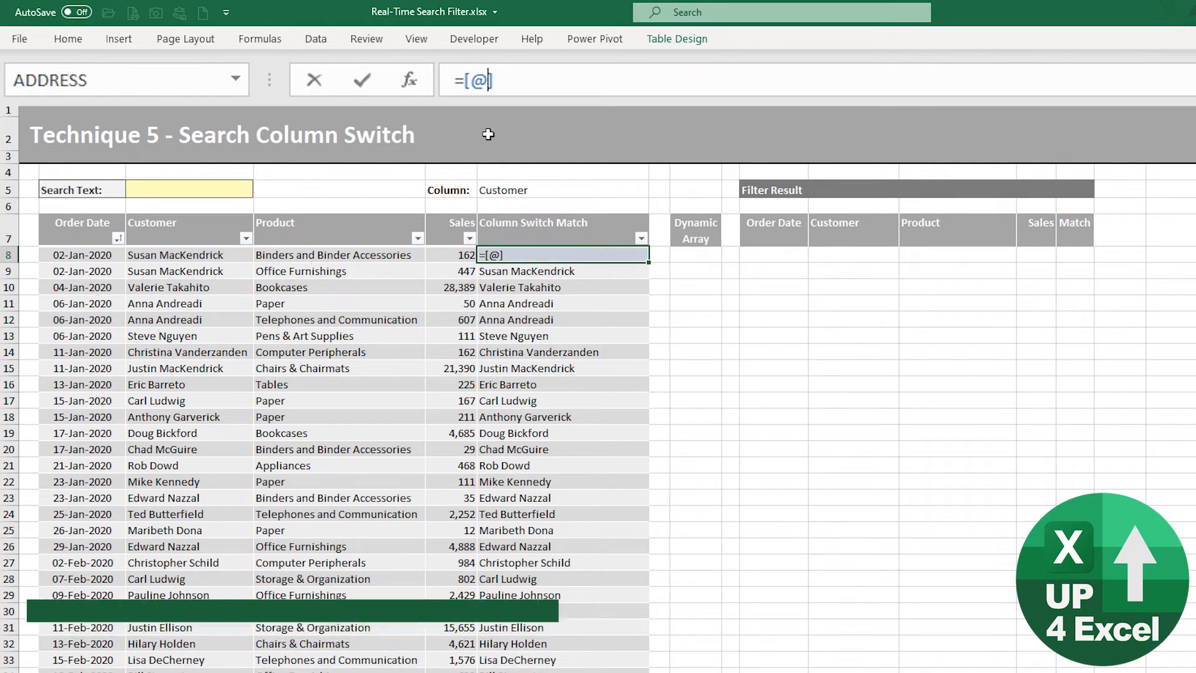
click(527, 189)
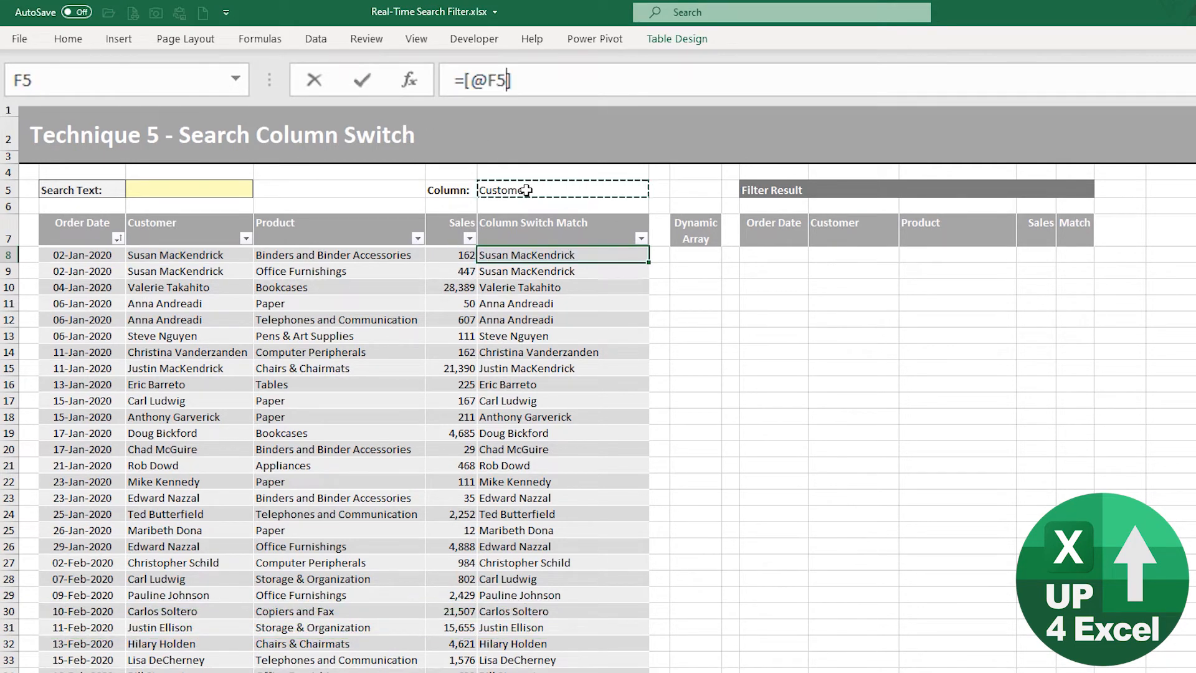
key(F4)
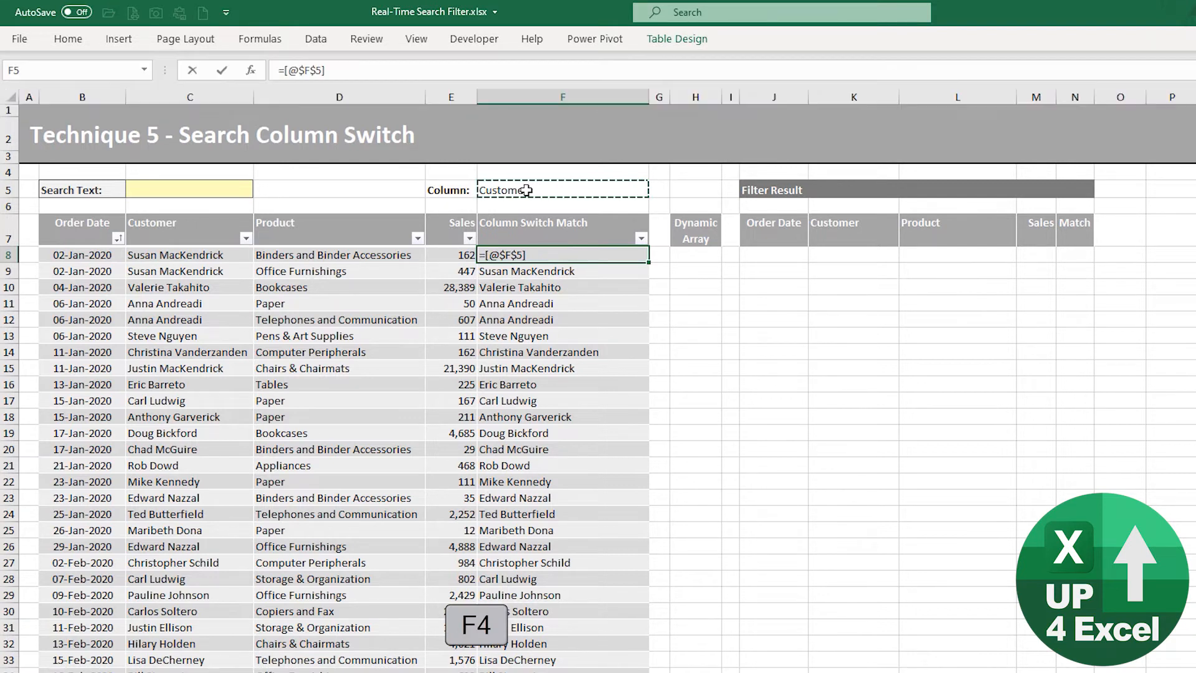
key(Return)
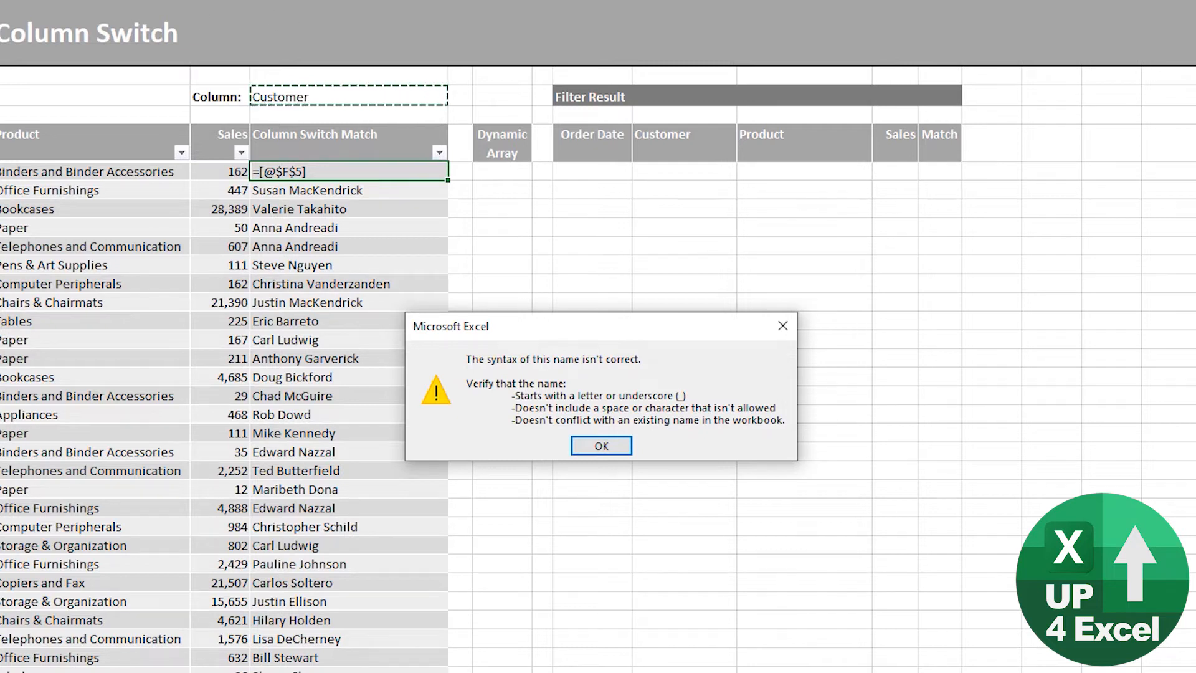
click(604, 445)
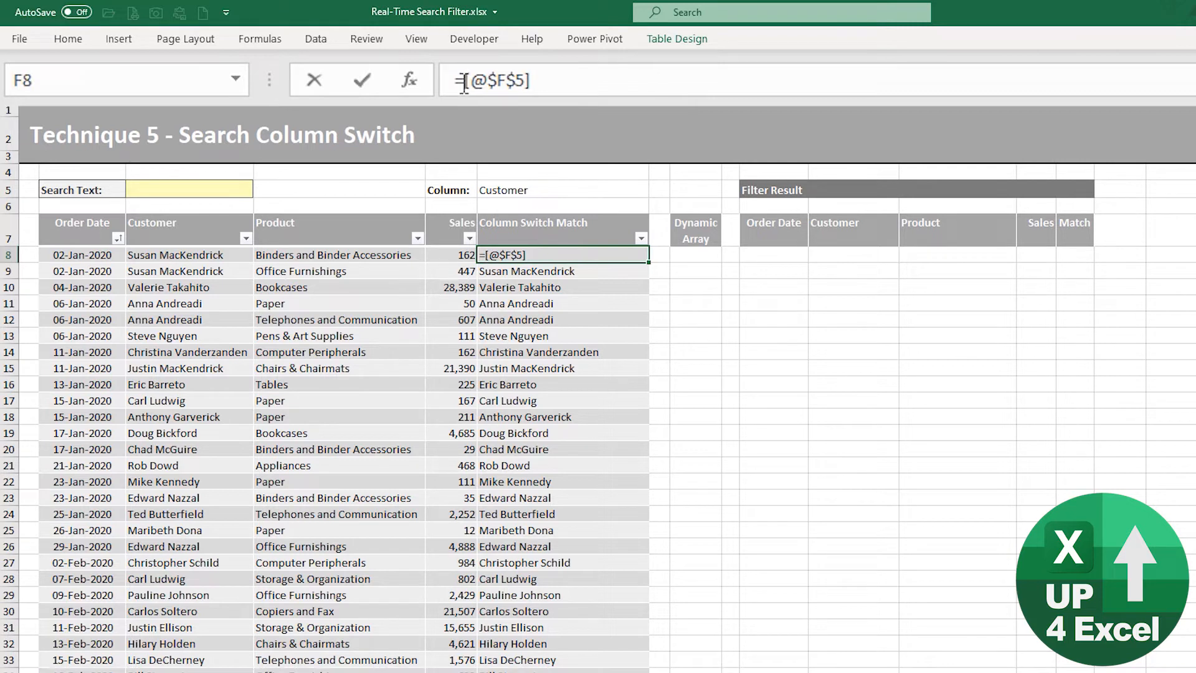
- Start an INDIRECT function around the F8 reference, quoting the "[@" prefix and joining it to $F$5 with &
text(in)
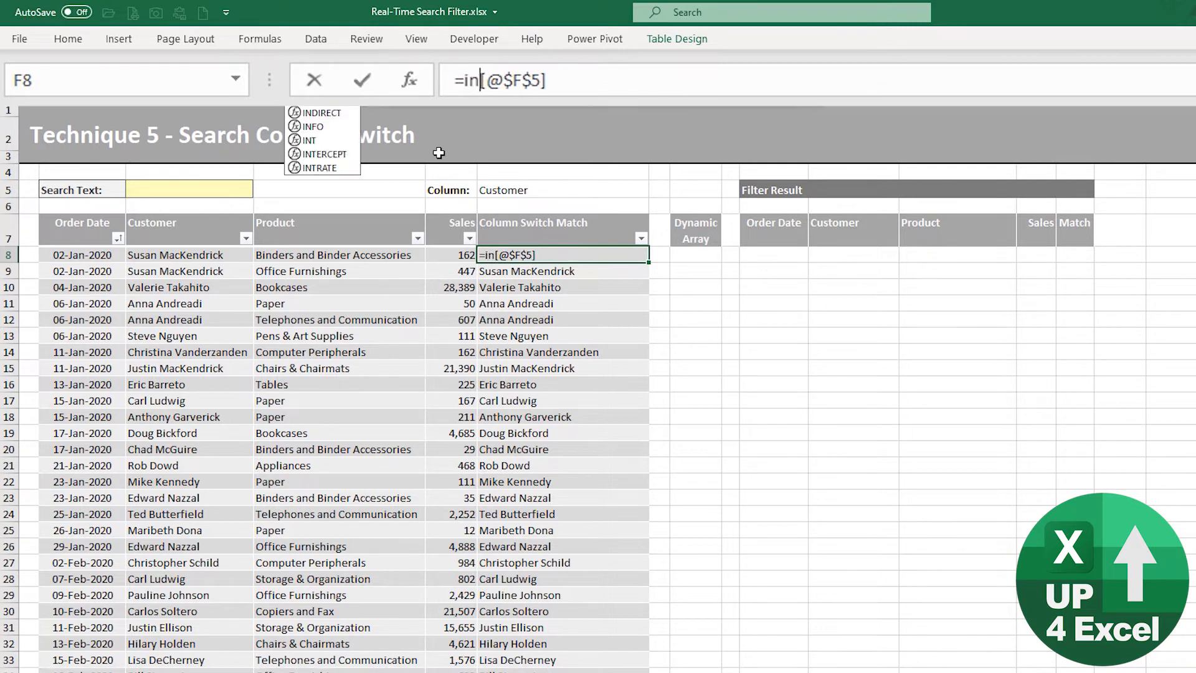
key(Down)
key(Tab)
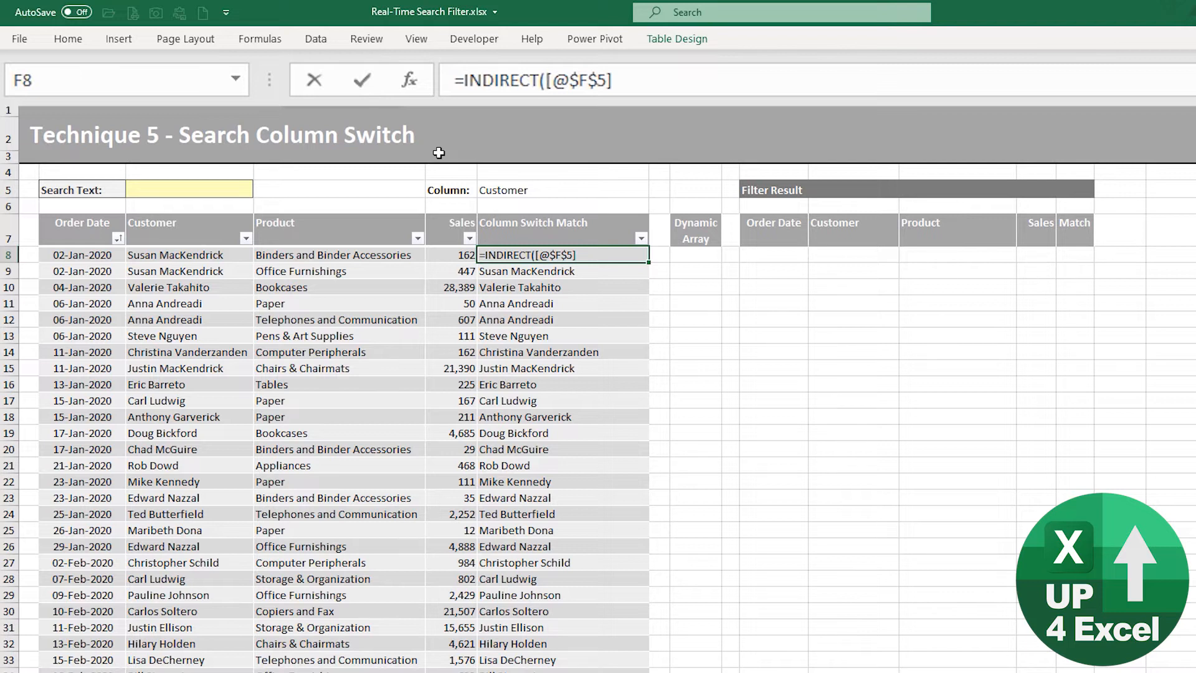
text(")
key(Right)
key(Right)
key(Right)
key(Left)
text(")
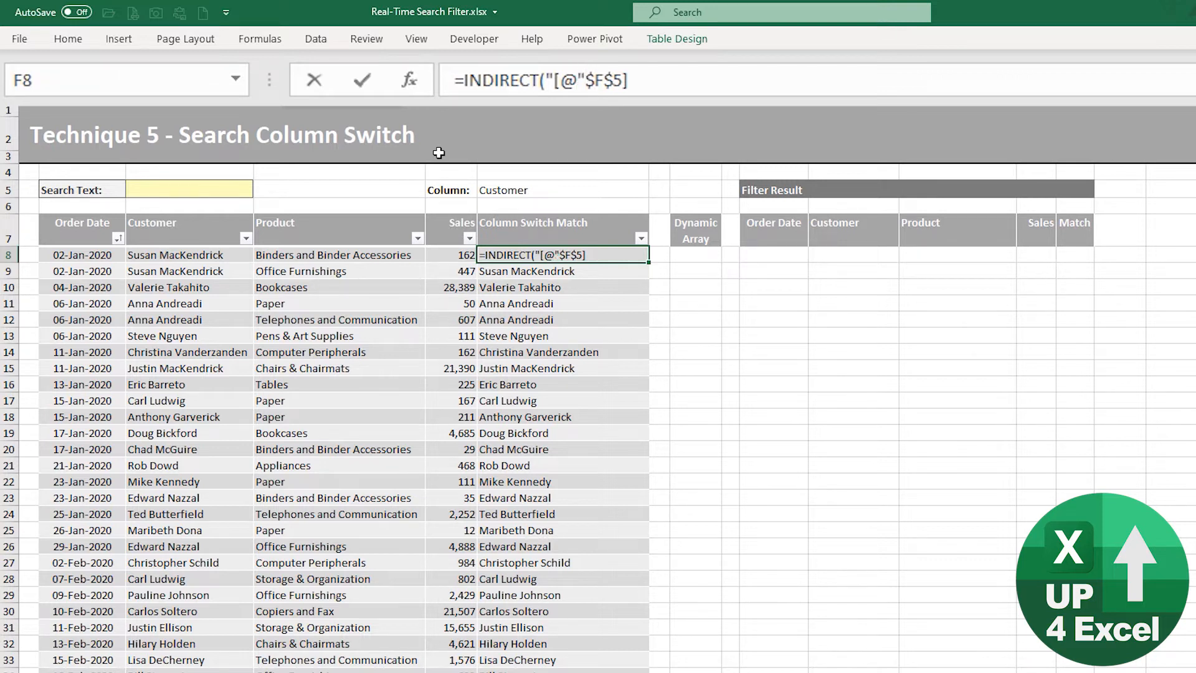
text(&)
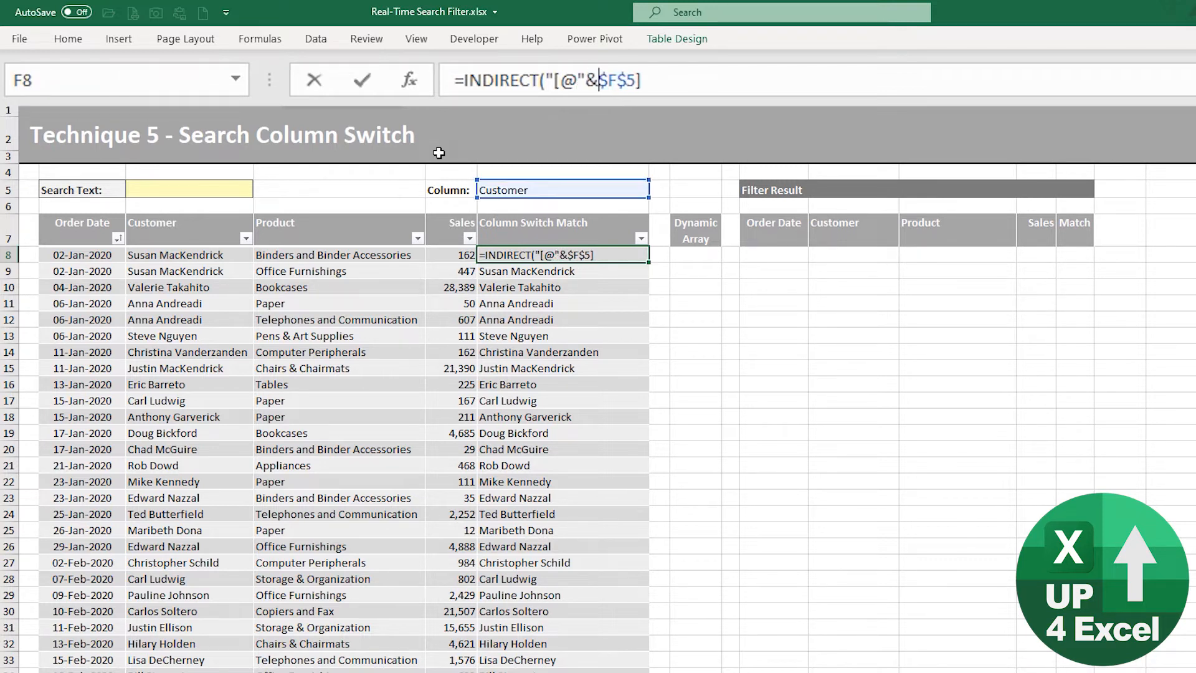
- Join the quoted closing bracket and close the function, making the F8 formula =INDIRECT("[@"&$F$5&"]")
key(Right)
key(Right)
key(Right)
key(Right)
key(Right)
text(&)
text("])
text())
key(BackSpace)
text("))
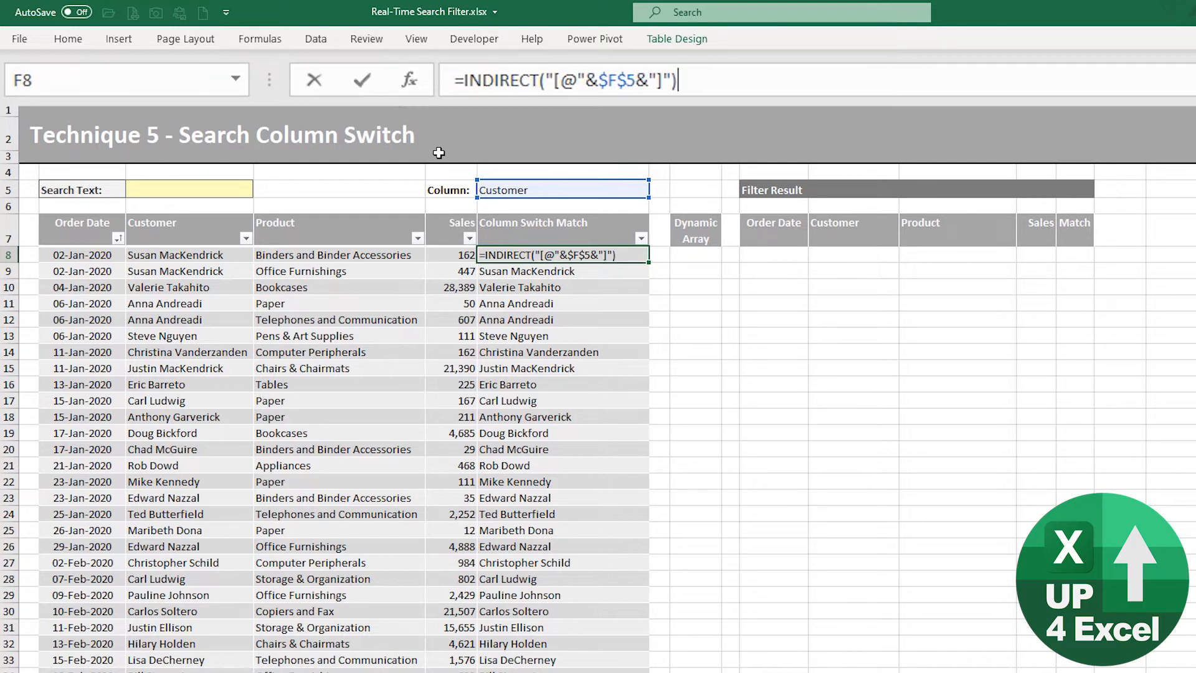
- Temporarily strip INDIRECT from the F8 formula and enter ="[@"&$F$5&"]" to check the text it builds
key(Left)
key(ctrl+shift+Left)
key(ctrl+shift+Left)
key(ctrl+shift+Left)
key(ctrl+shift+Left)
key(ctrl+shift+Right)
key(ctrl+shift+Right)
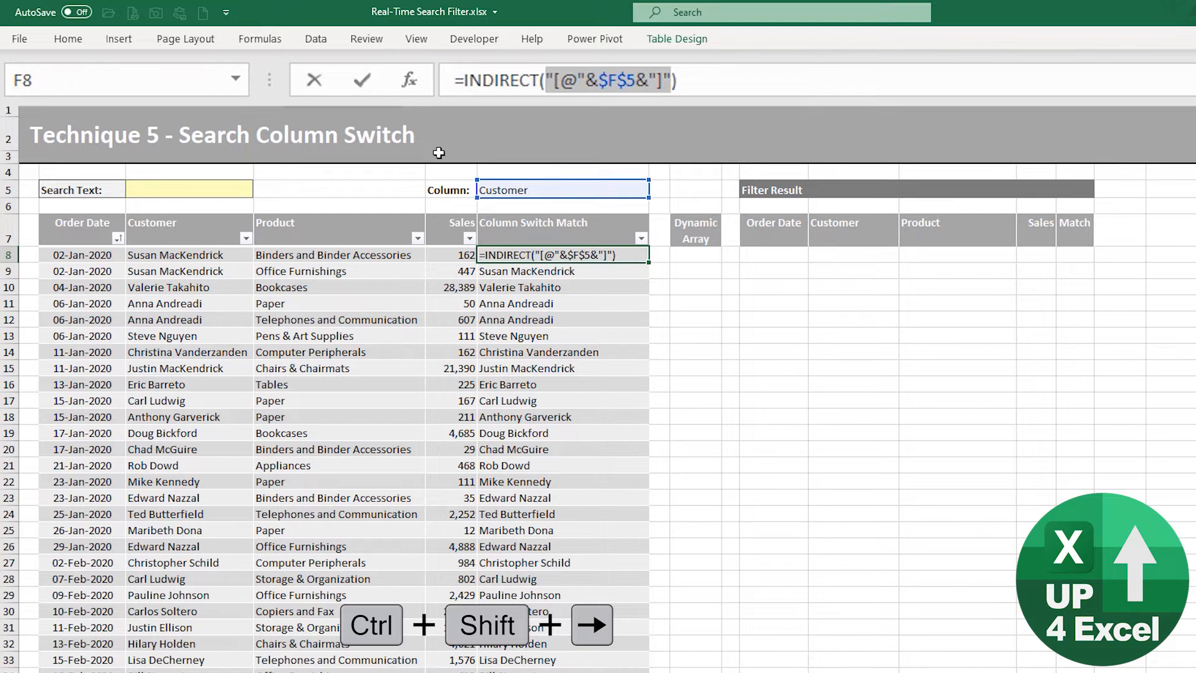
key(Left)
key(ctrl+shift+Left)
key(ctrl+shift+Left)
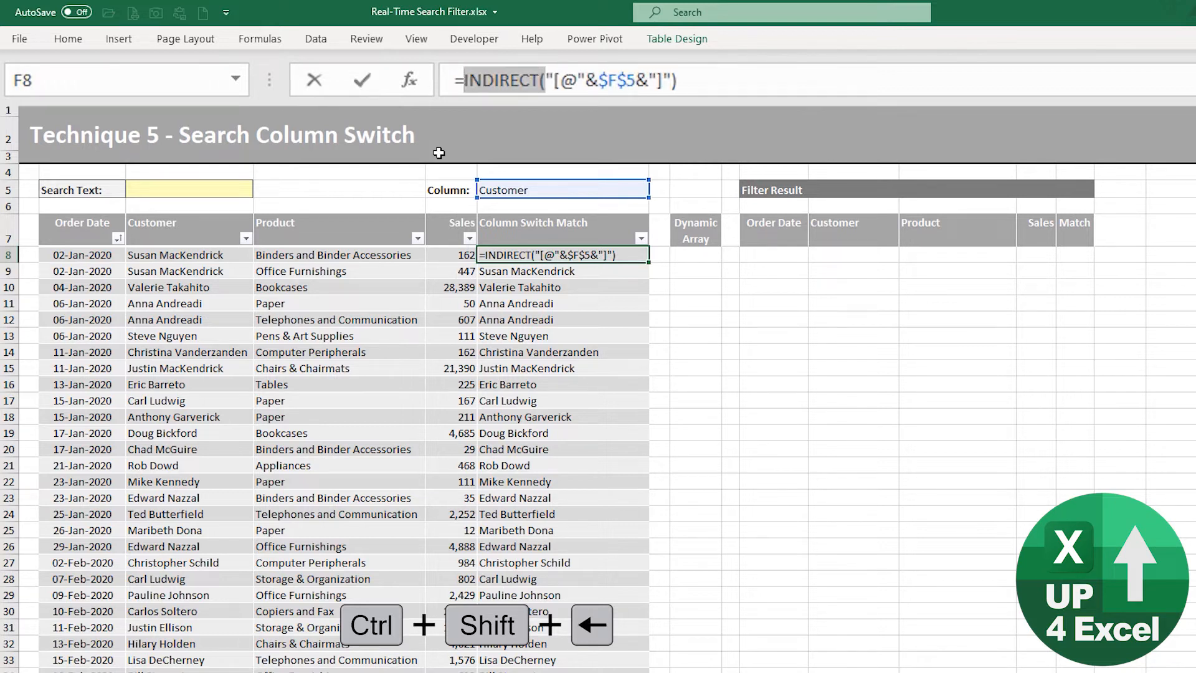
text(=)
key(ctrl+Right)
key(ctrl+Right)
key(ctrl+Right)
key(ctrl+Right)
key(BackSpace)
key(ctrl+Left)
key(ctrl+Left)
key(ctrl+Left)
key(ctrl+Left)
key(Delete)
key(Return)
key(Up)
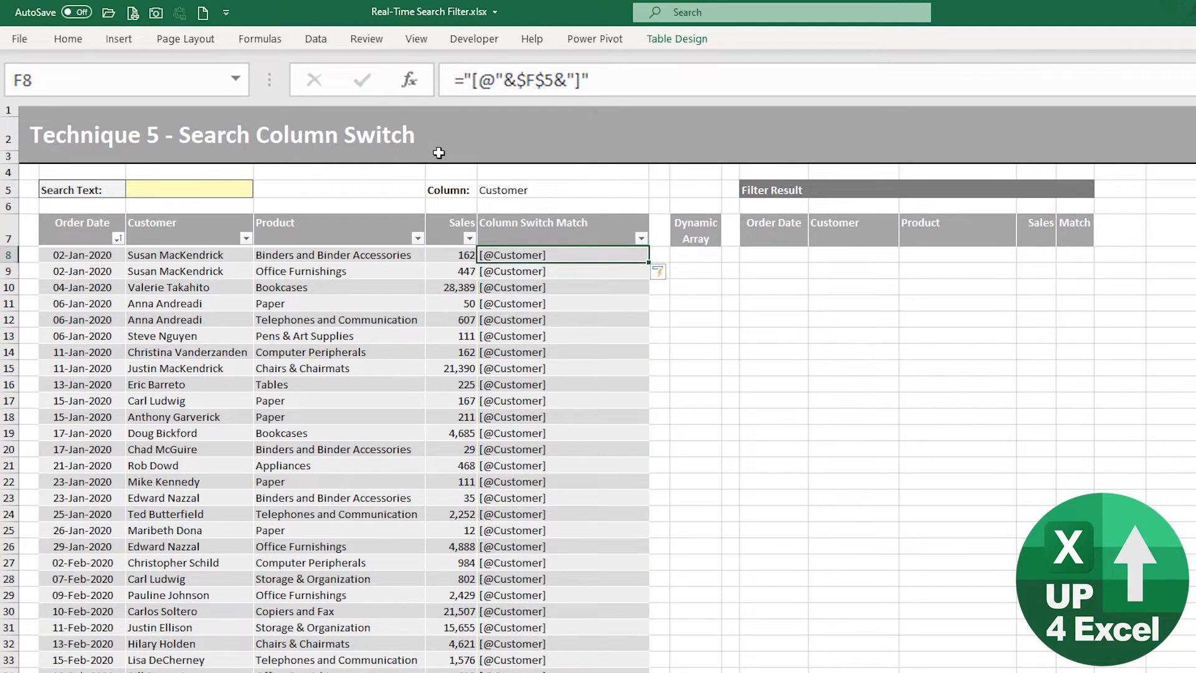
- Wrap the text in F8 in INDIRECT again and enter =INDIRECT("[@"&$F$5&"]")
click(462, 80)
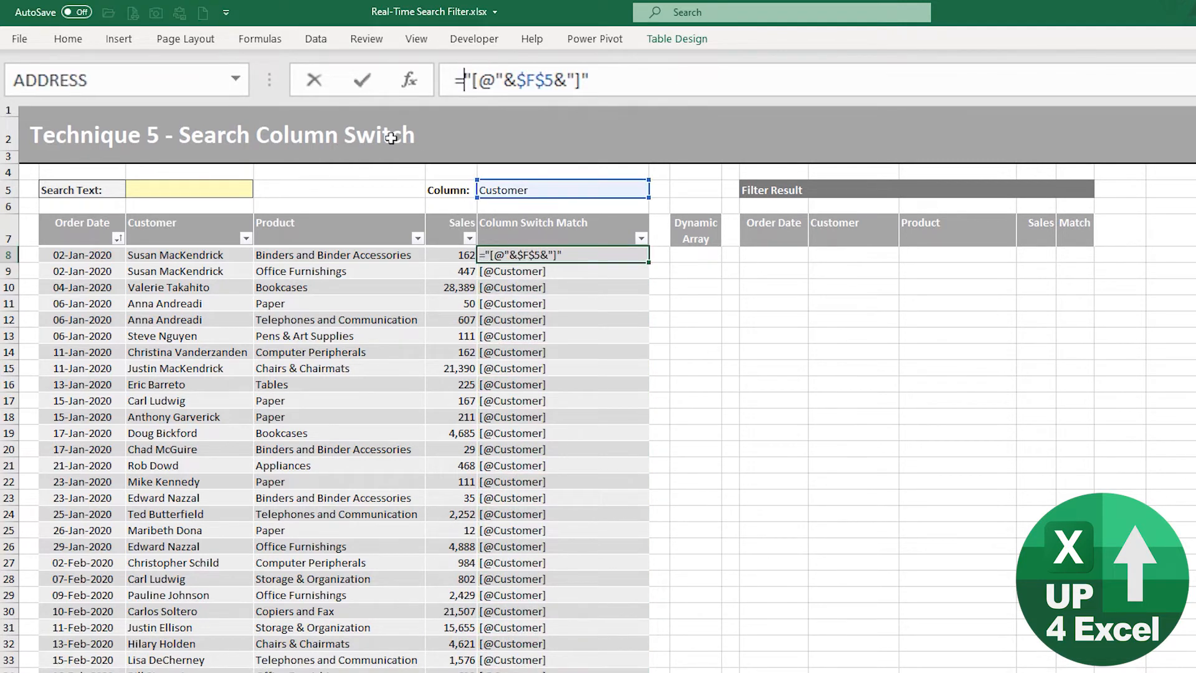
text(indi)
key(Tab)
click(729, 84)
text())
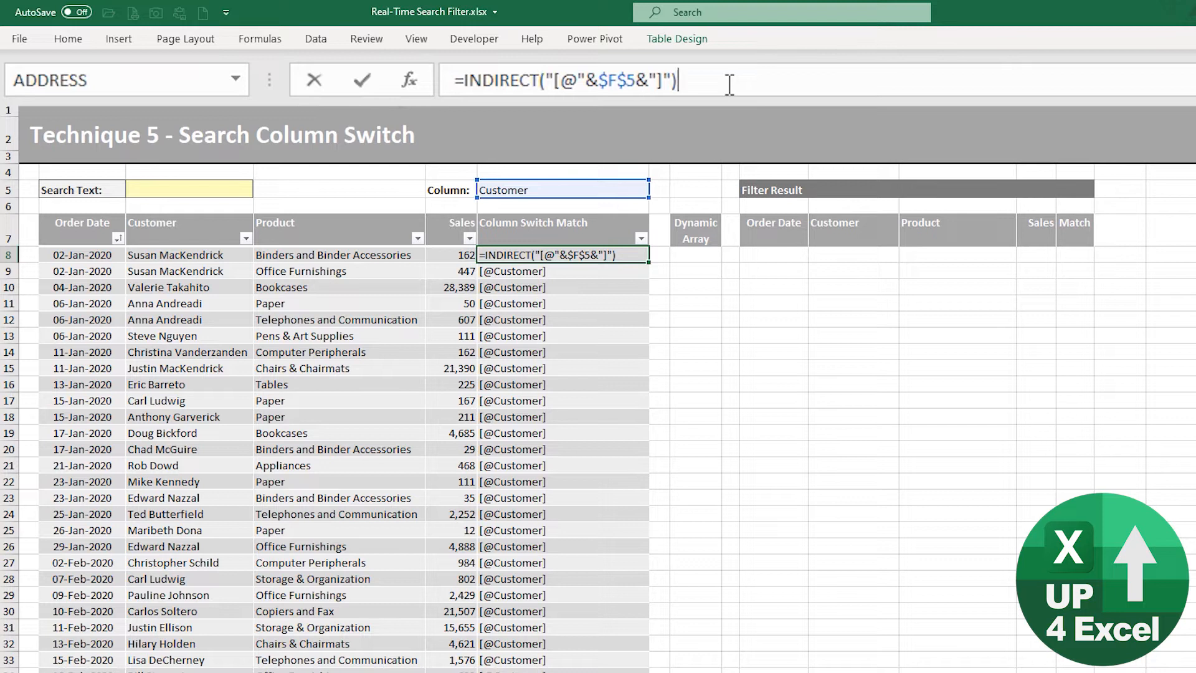
key(Return)
key(Up)
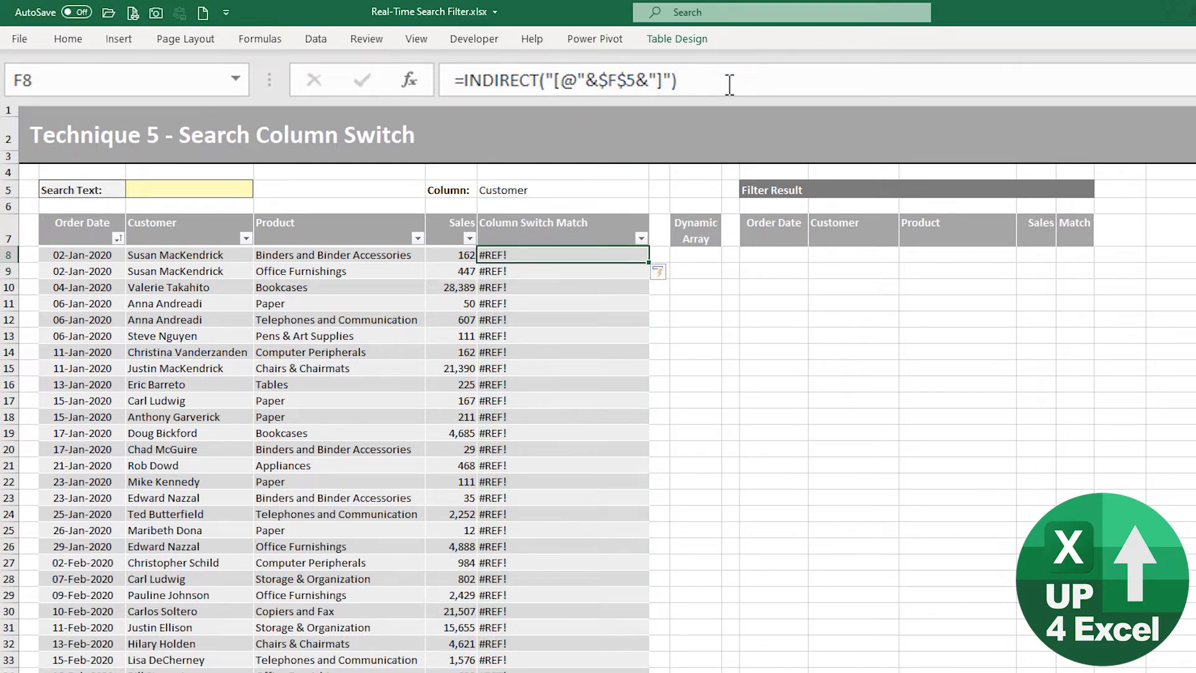
- Add the table name tblOrdersT5 before [@ so the F8 formula reads =INDIRECT("tblOrdersT5[@"&$F$5&"]")
click(556, 81)
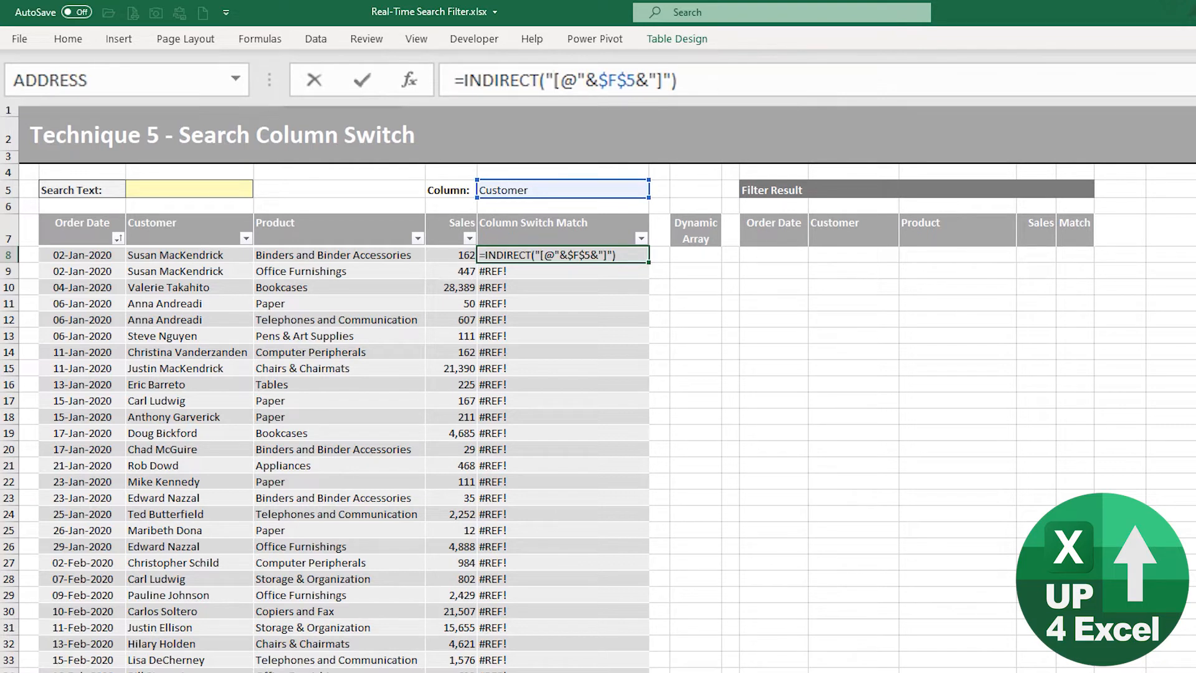
text(tblOrdersT)
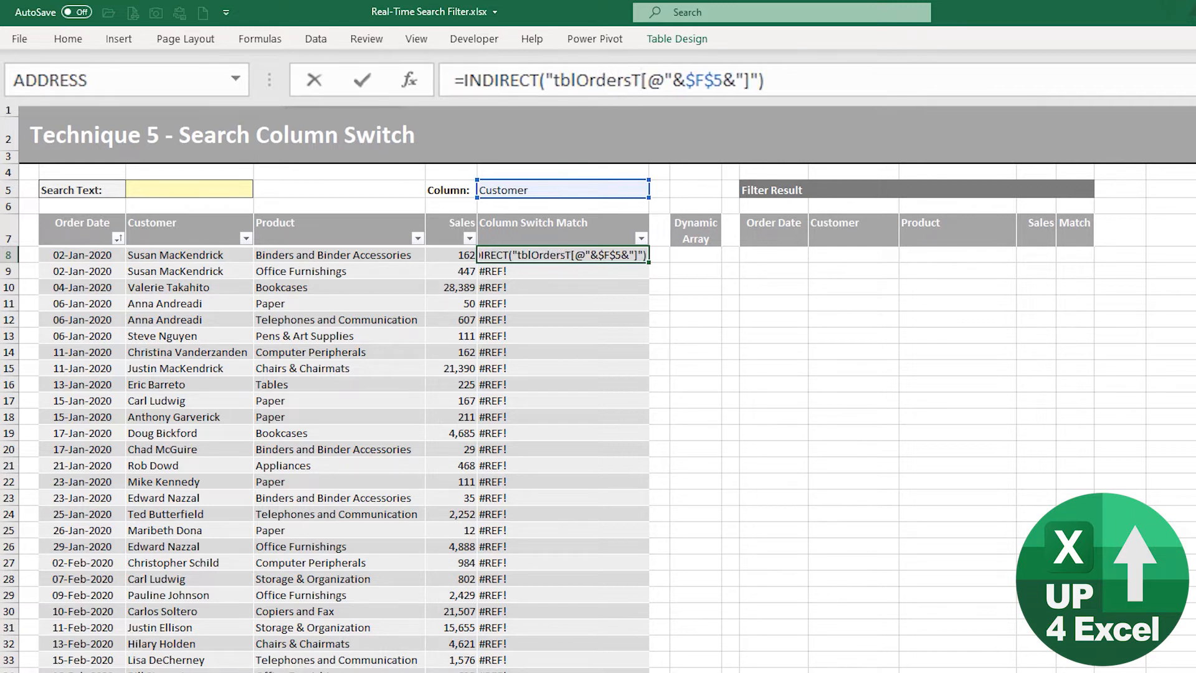
text(5)
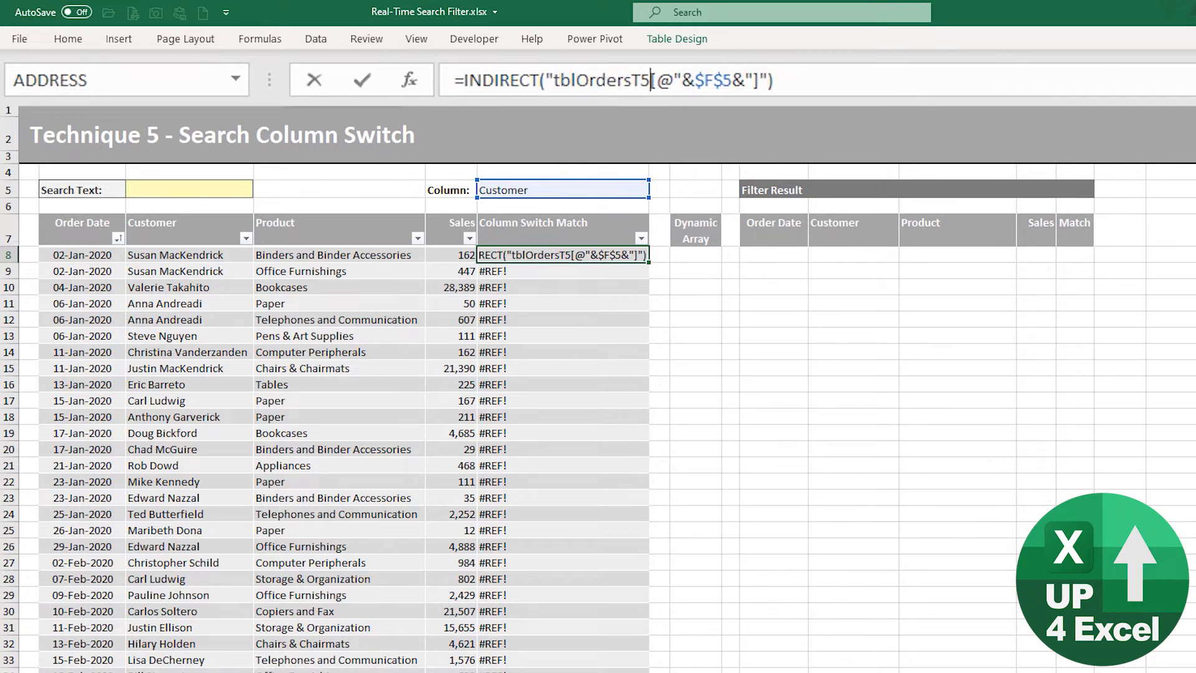
key(Return)
key(Up)
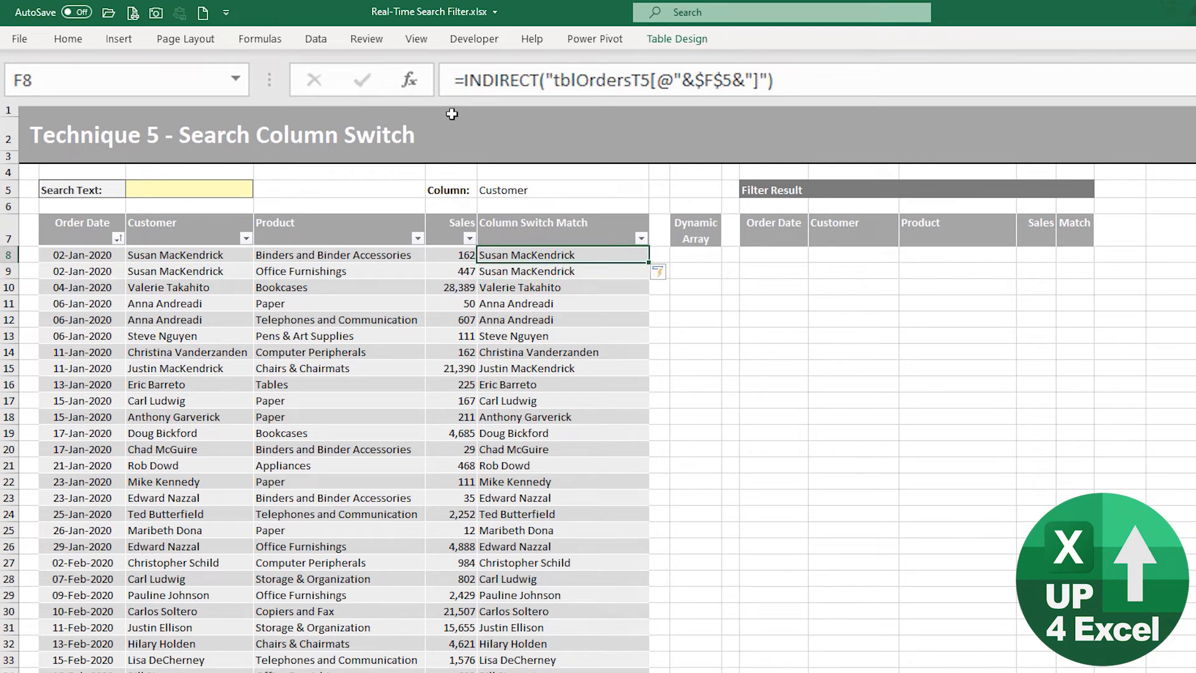
- Switch the Column cell F5 to Product and check the Column Switch Match formula in F8 against it
click(198, 252)
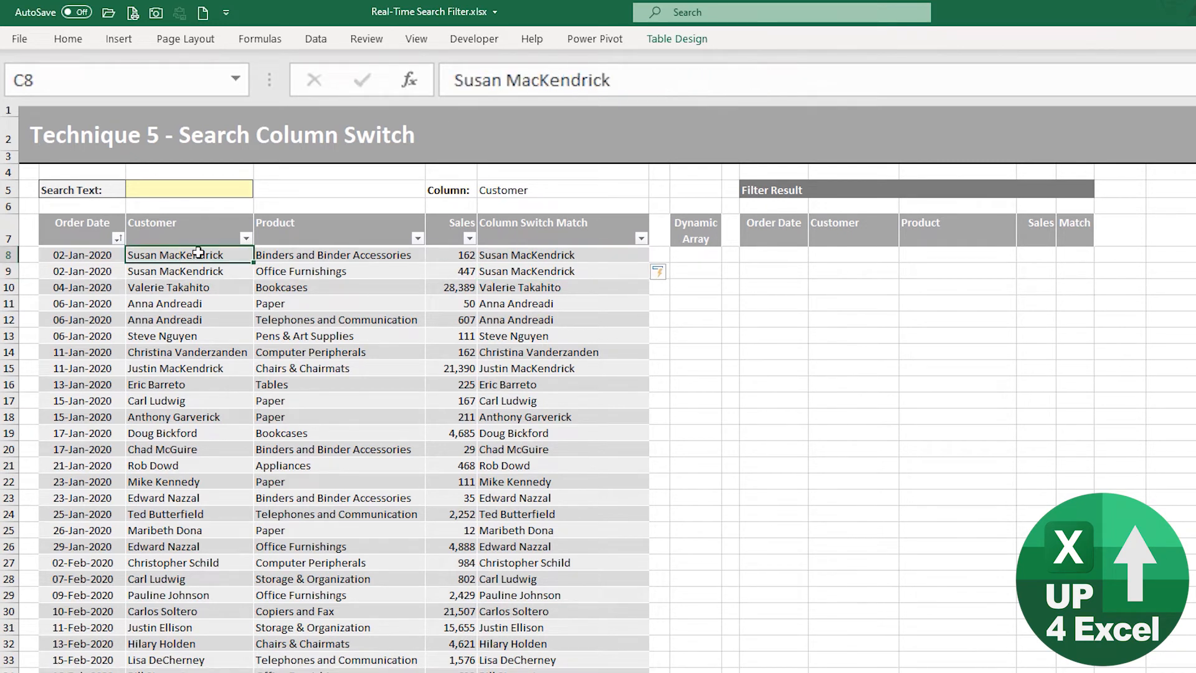
click(510, 252)
click(616, 192)
click(656, 191)
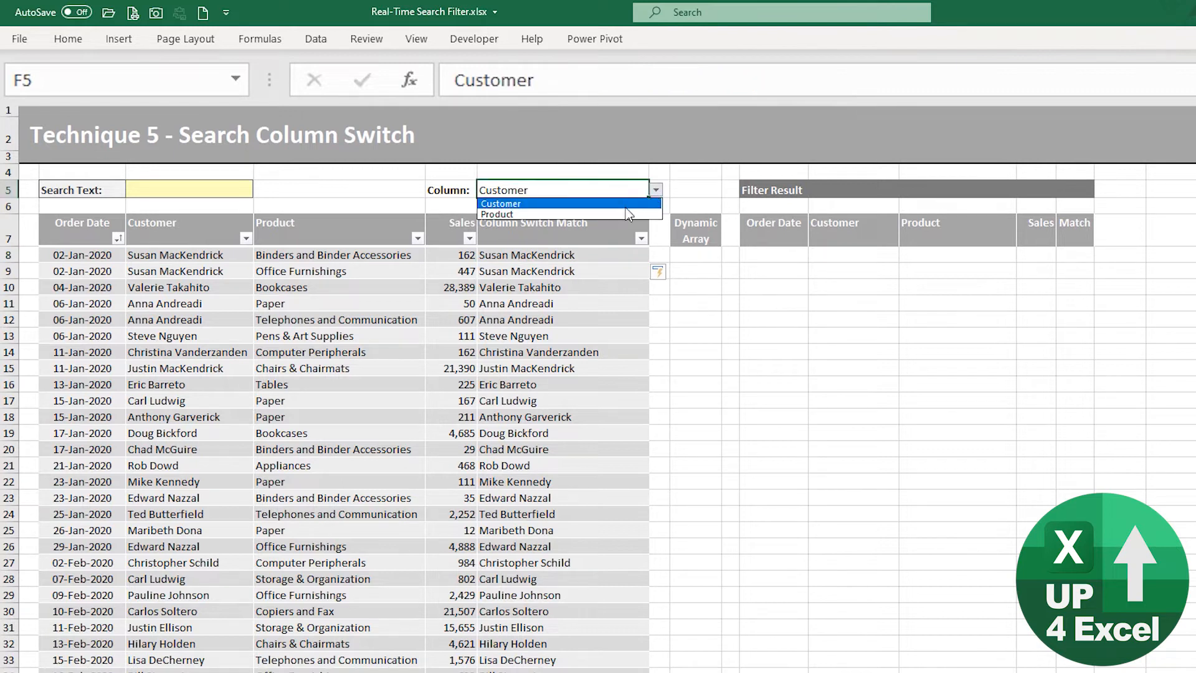
click(611, 211)
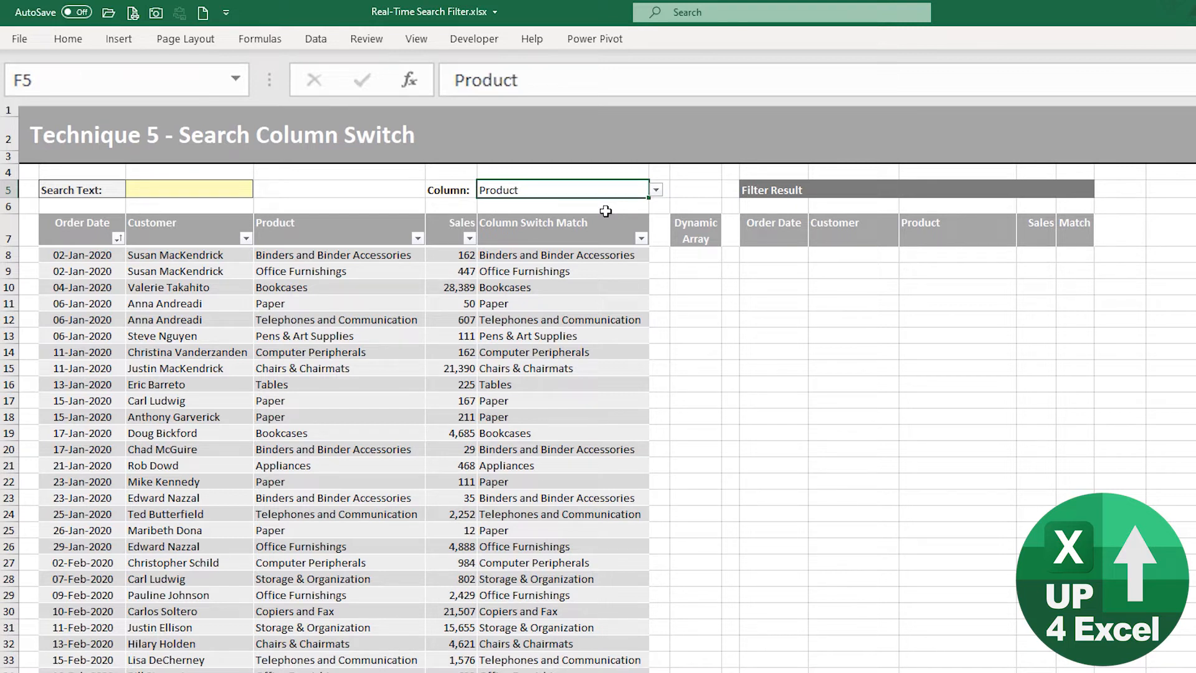
key(Down)
key(Down)
key(Down)
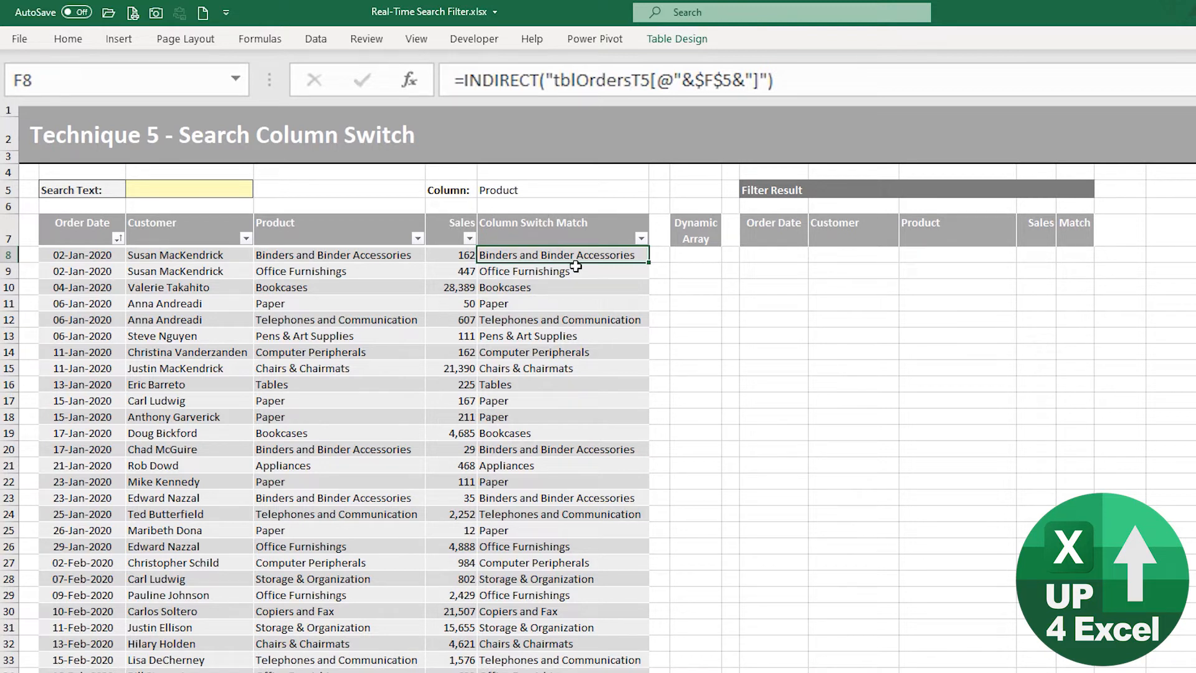
click(532, 190)
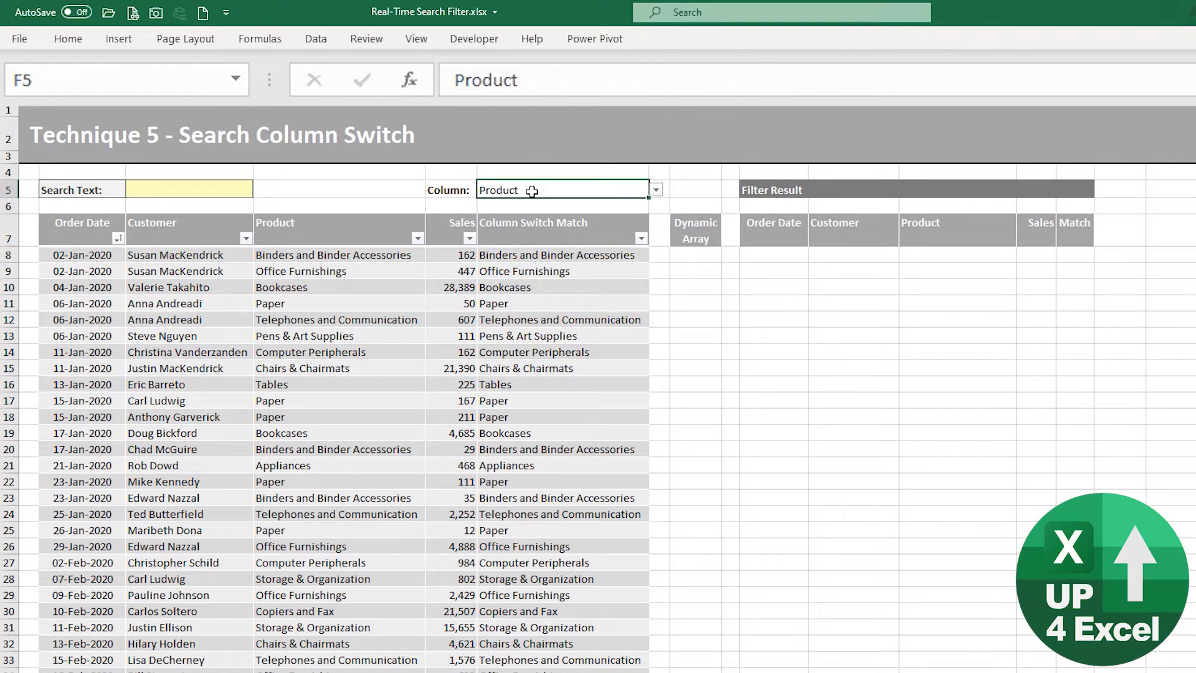
click(568, 256)
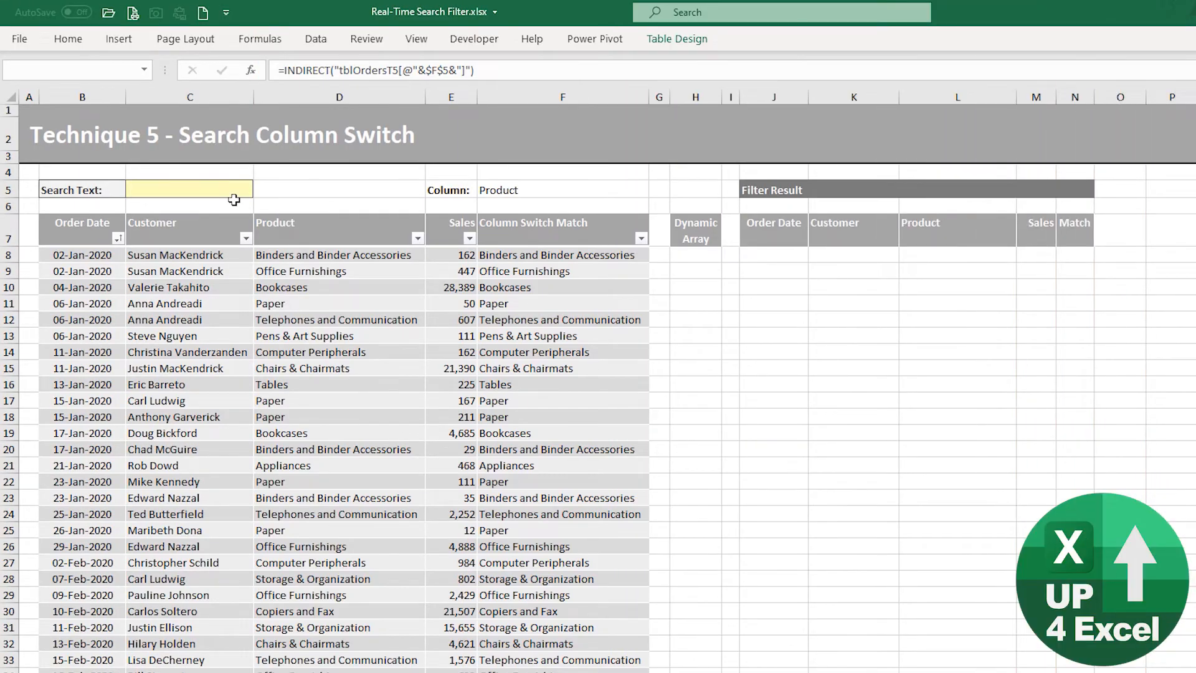
- Enter "an" in the Search Text box
click(233, 200)
text(an)
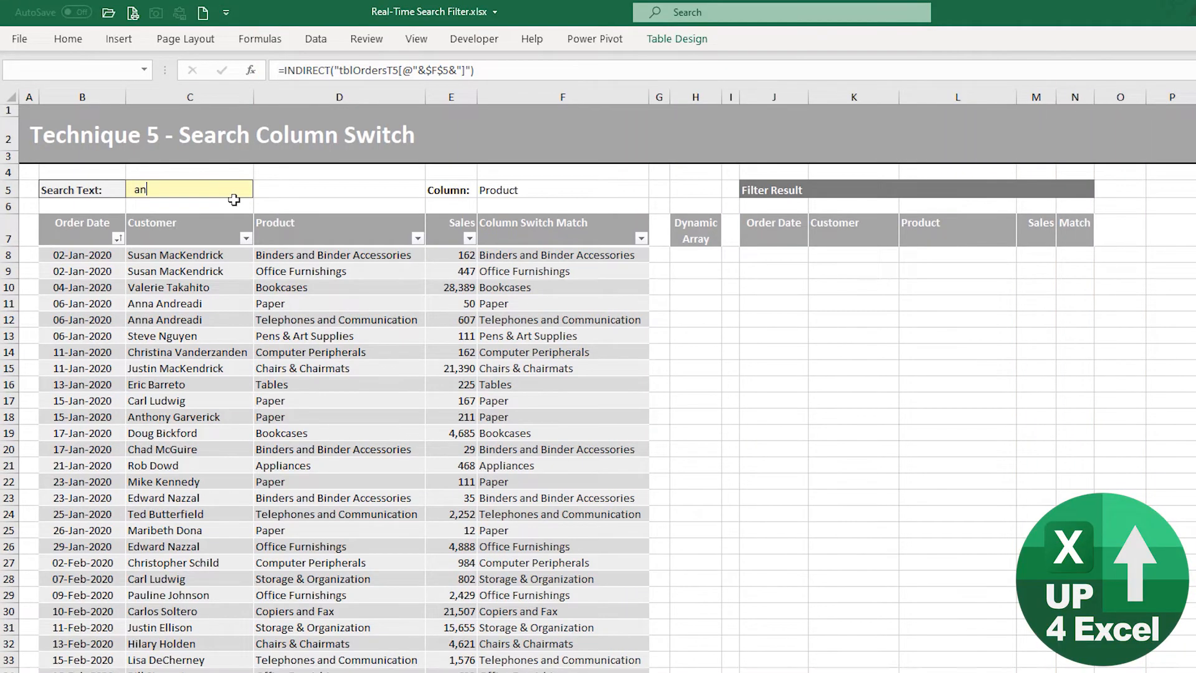
click(368, 232)
click(531, 234)
- Open the Column Switch Match formula in F8 for editing right after its equals sign
click(534, 257)
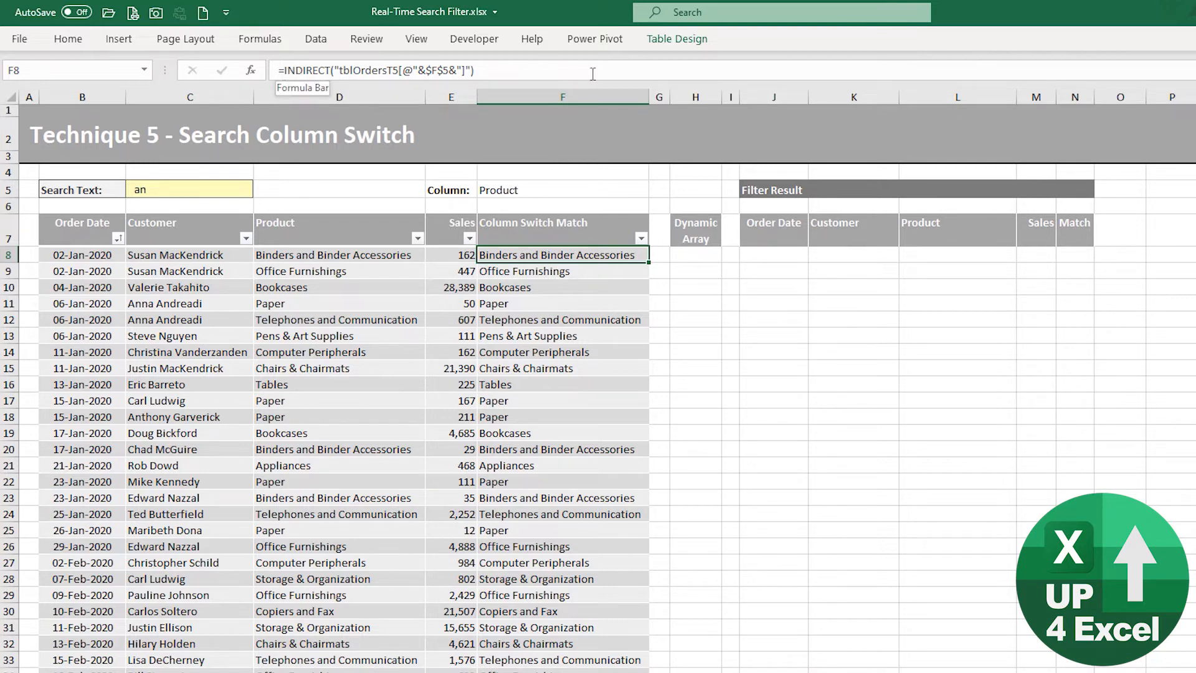
click(281, 71)
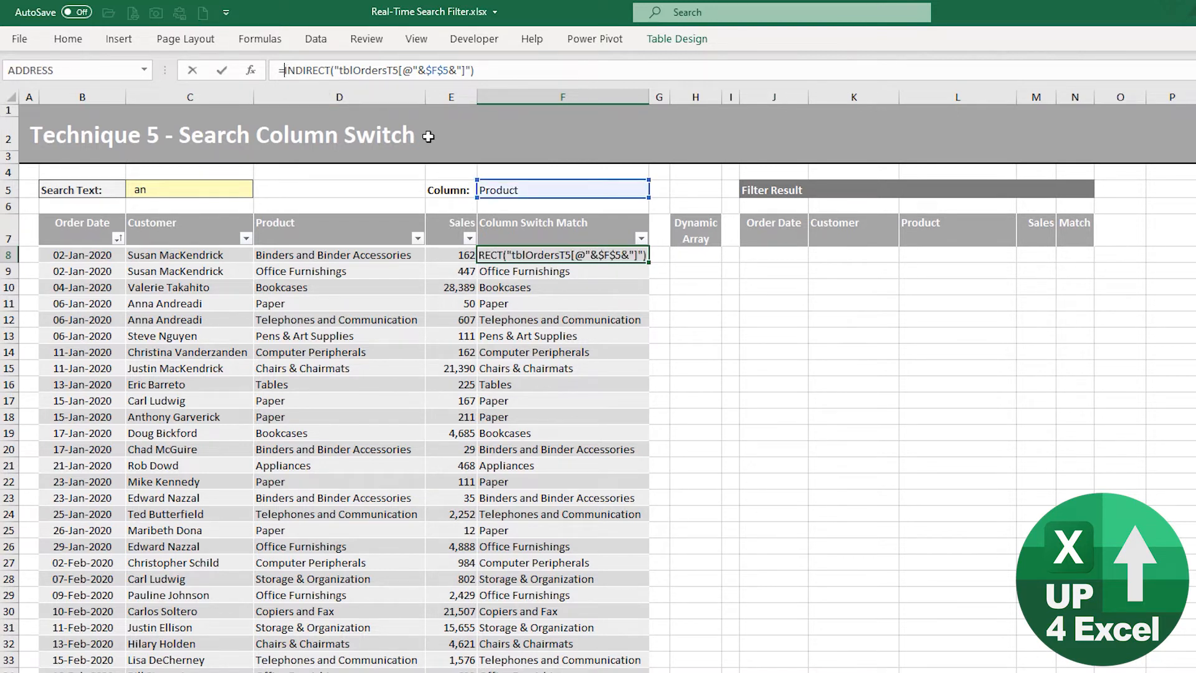
- Wrap the INDIRECT formula in cell F8 in a SEARCH function that looks for the text in $C$5
text(se)
key(Tab)
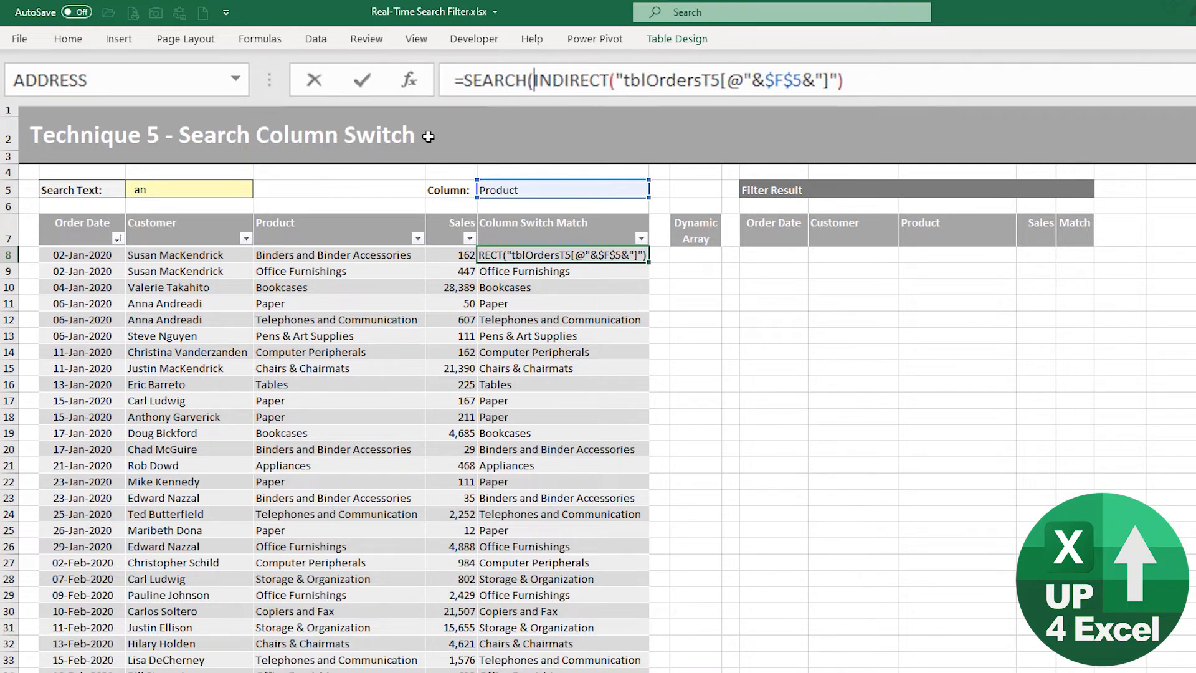
click(272, 191)
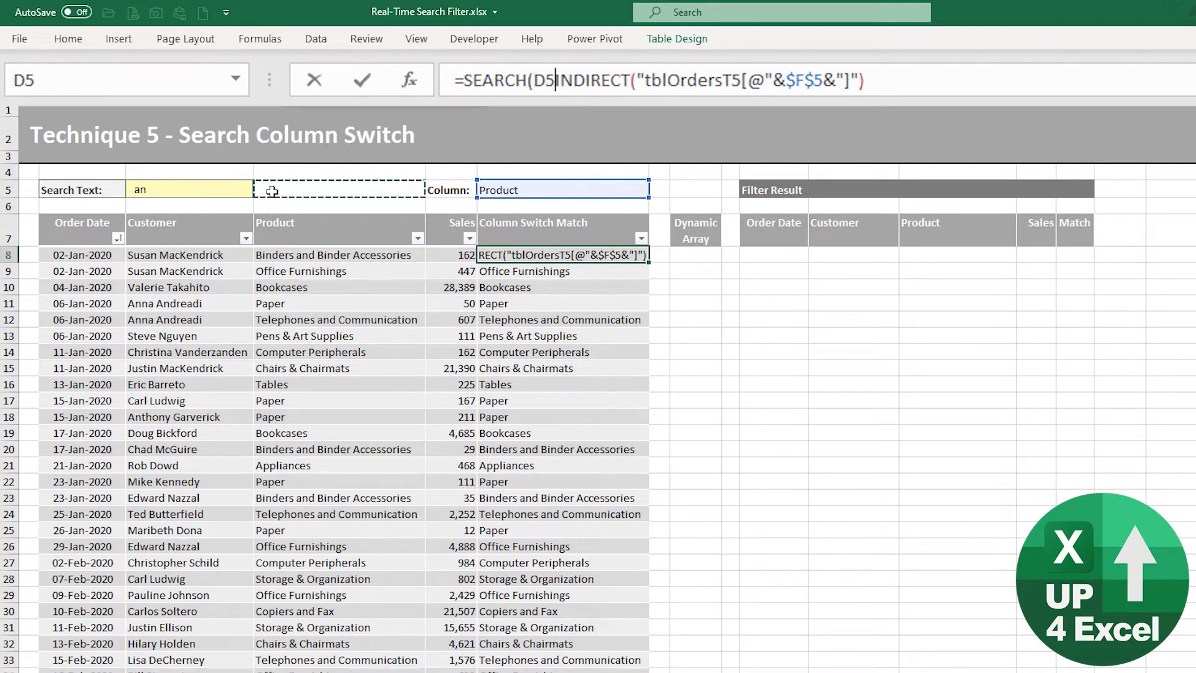
key(Left)
key(F4)
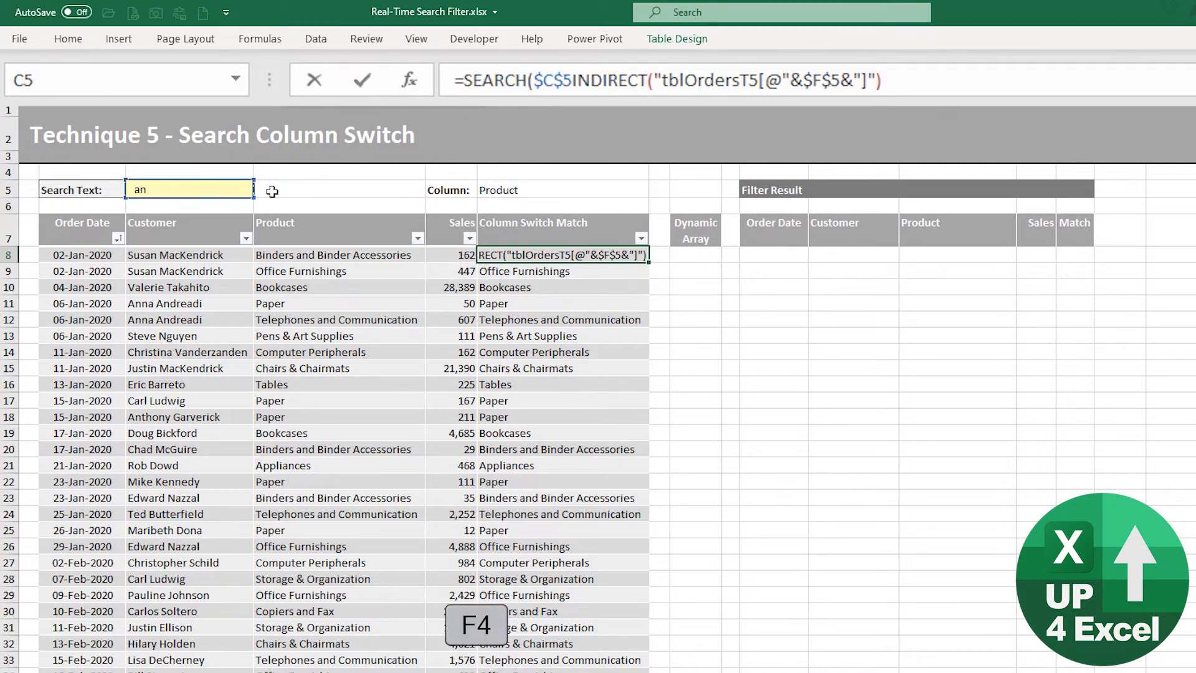
text(,)
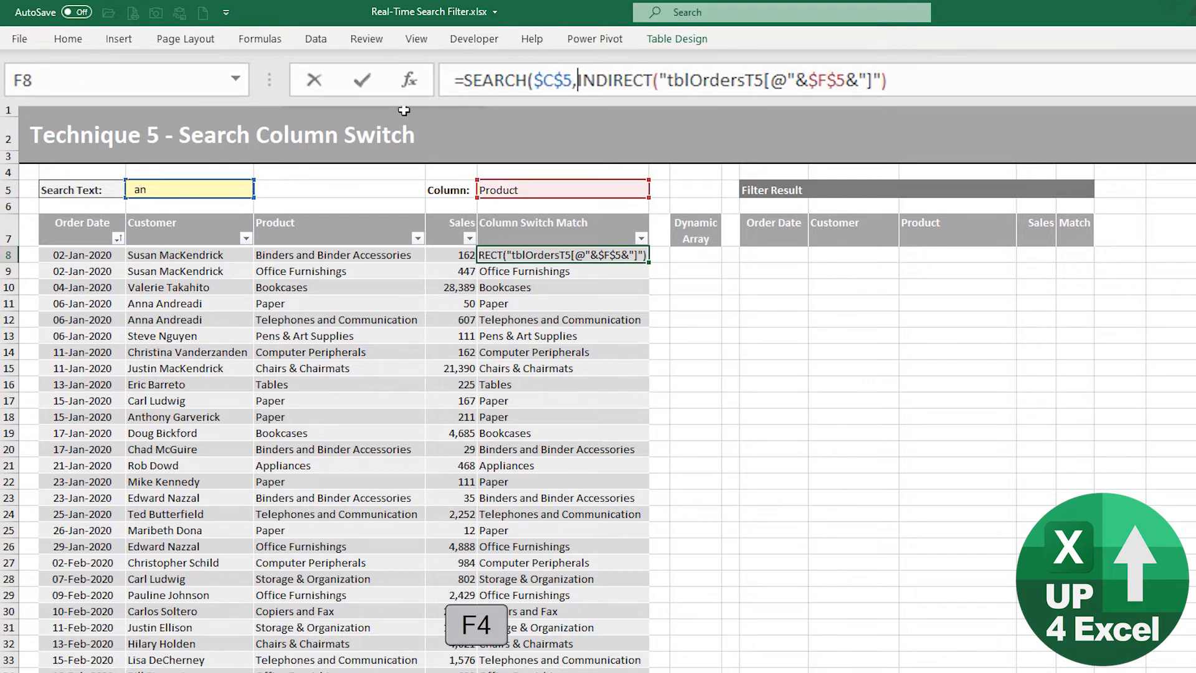
click(964, 86)
text())
key(Return)
key(Up)
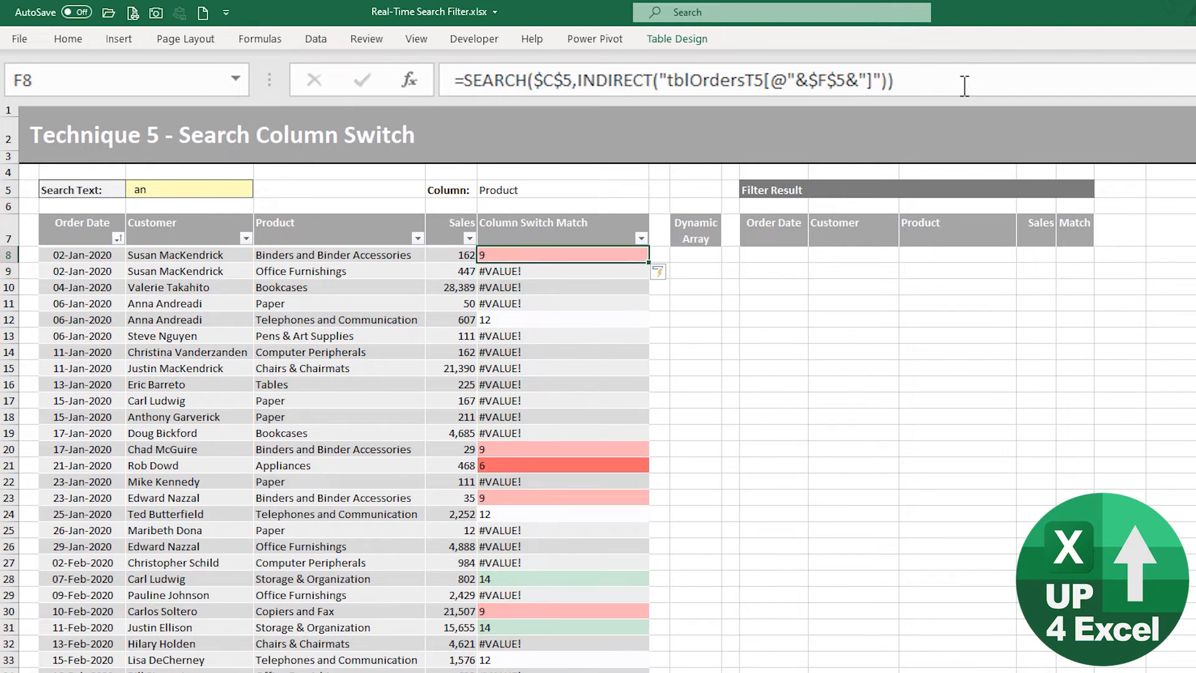
- Wrap the SEARCH formula in the Column Switch Match column in an ISNUMBER function
click(462, 80)
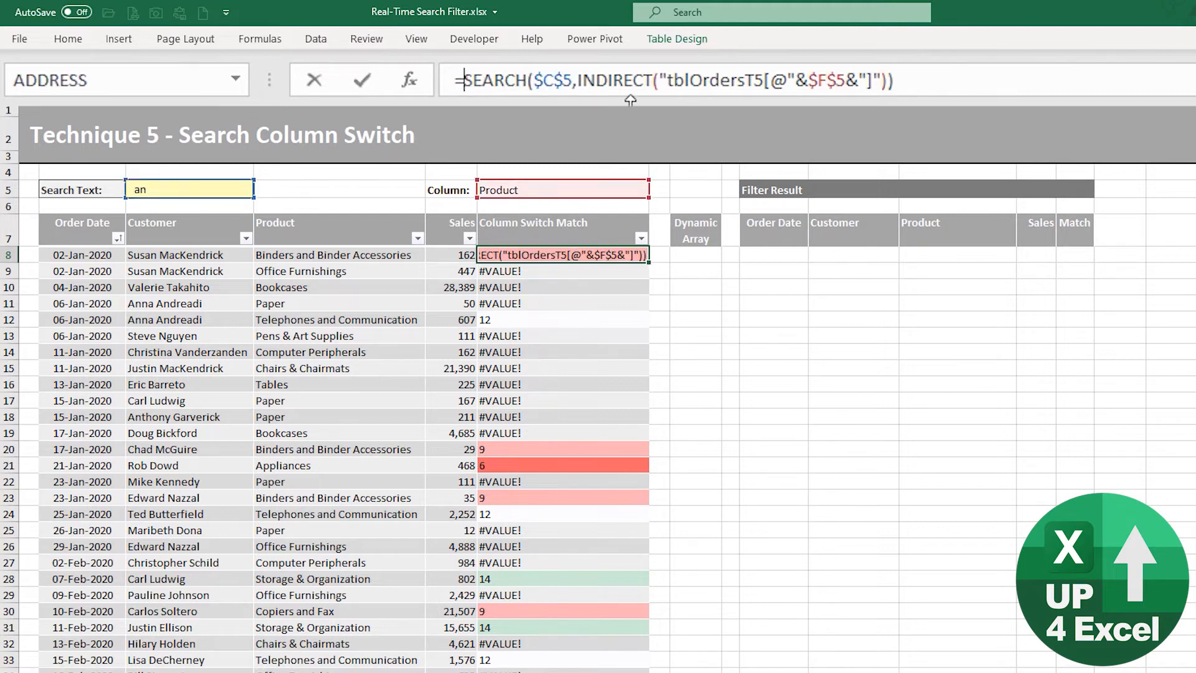
text(isnu)
key(Tab)
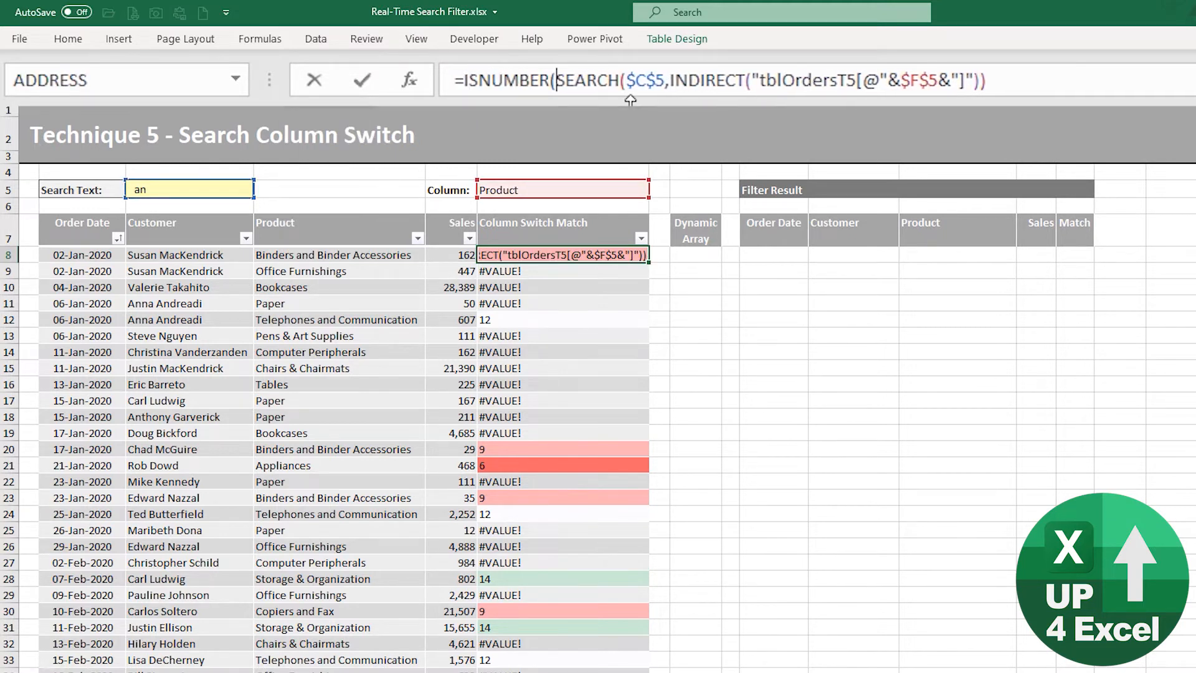
click(1001, 82)
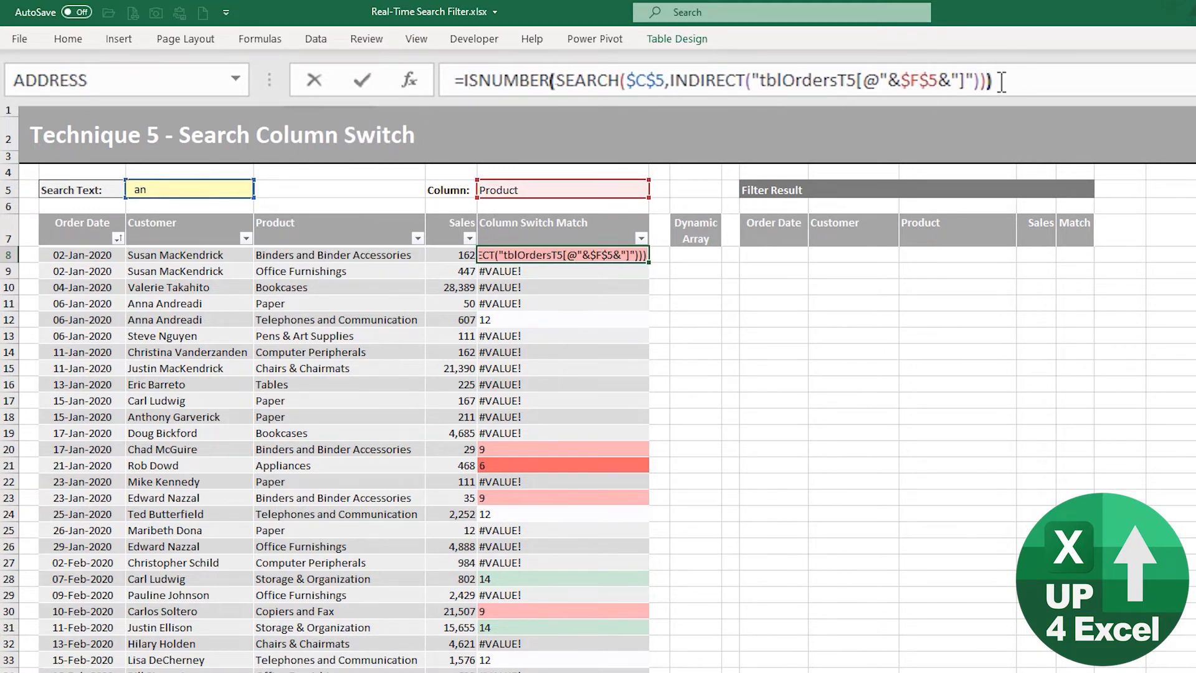
text())
key(Return)
key(Up)
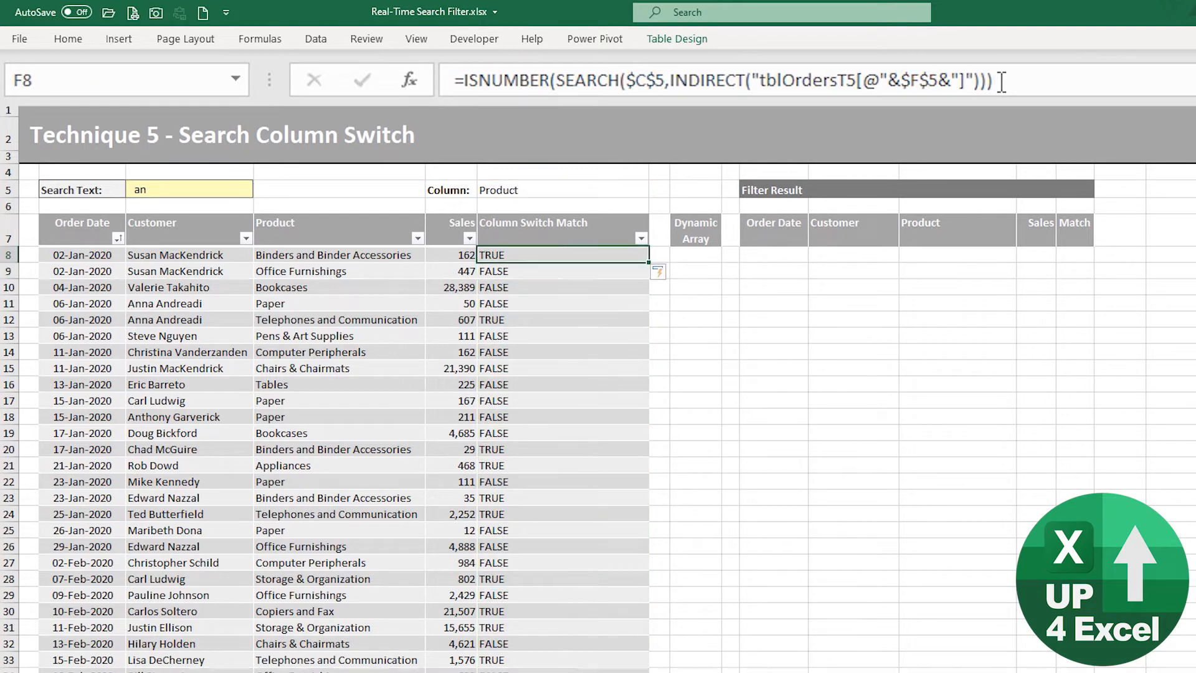
- Add a double negative (--) before ISNUMBER in the F8 formula to convert its results to numbers
click(466, 81)
text(--)
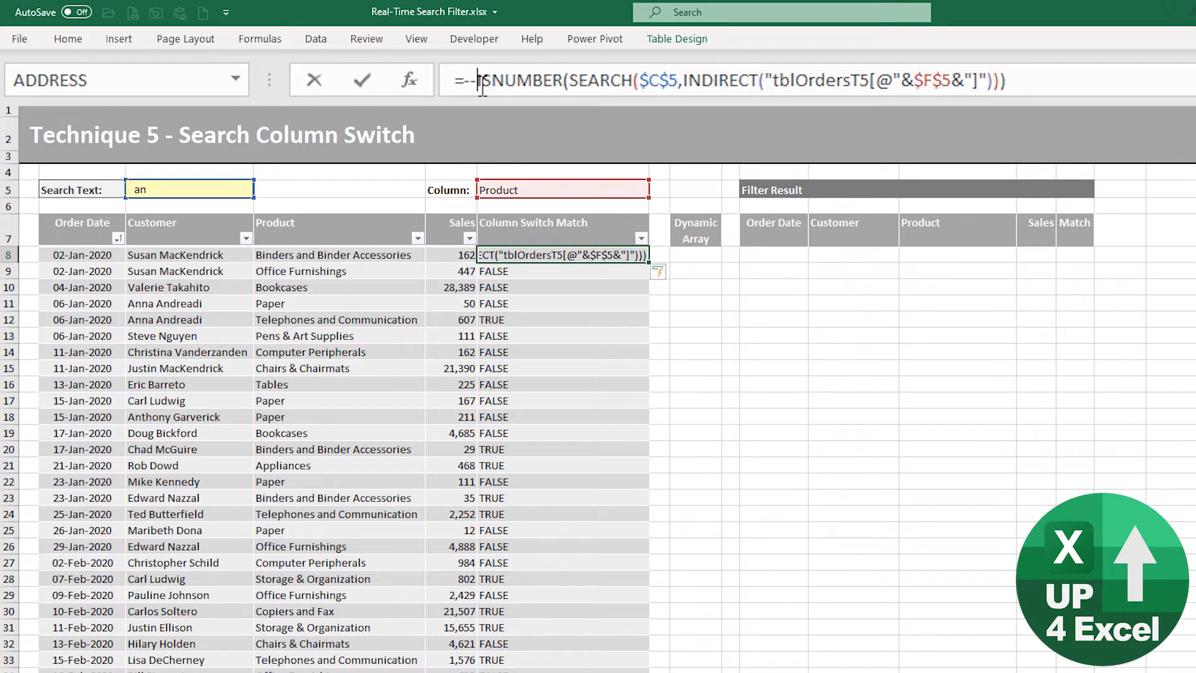
key(Return)
key(Up)
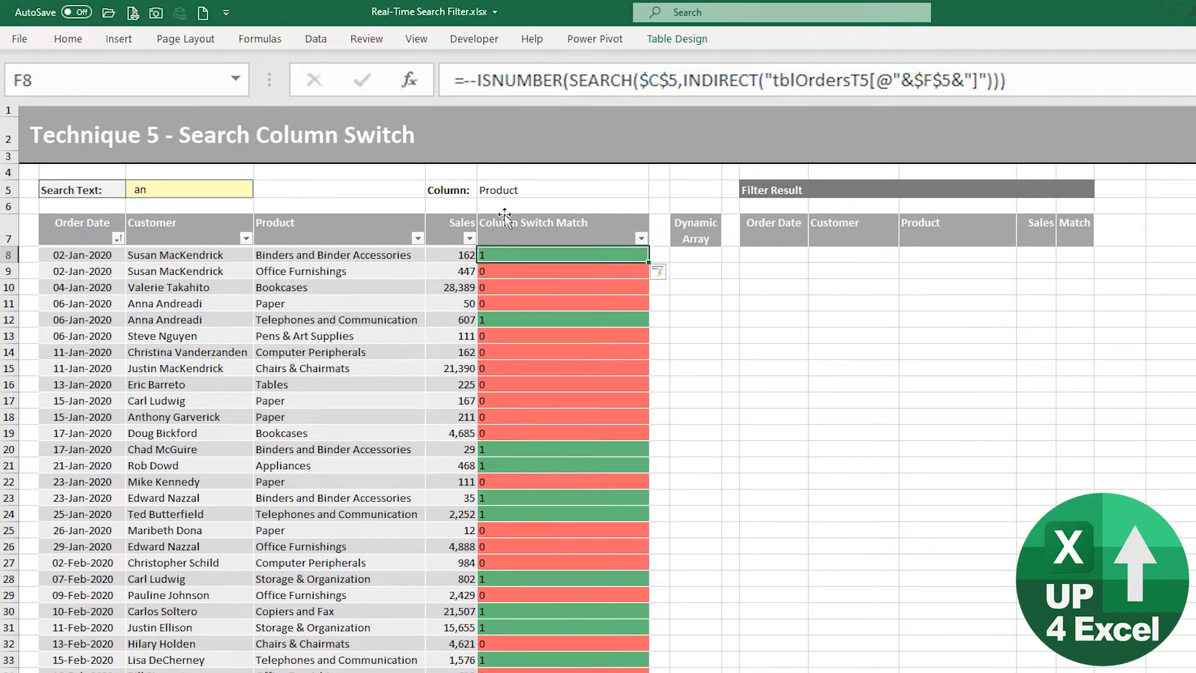
- Test the column switch by choosing a column name from the list in cell F5
click(538, 188)
click(656, 189)
click(628, 208)
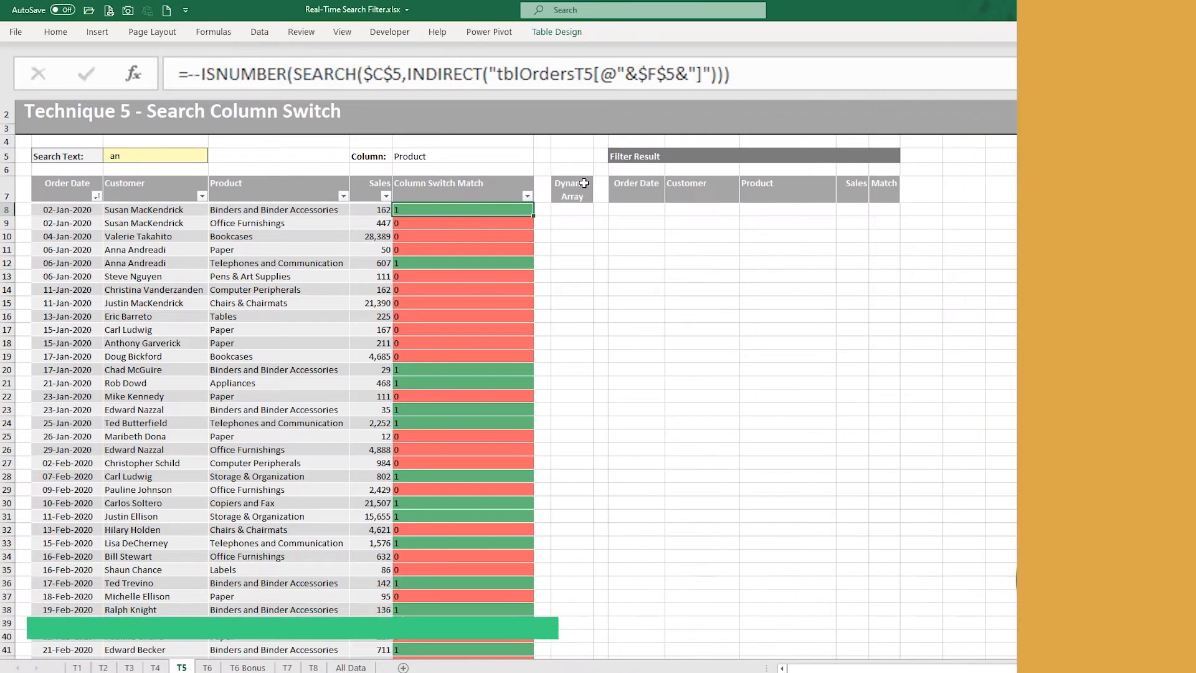
- Copy the ISNUMBER expression from F8 without the double negative and enter it as a formula in H8 under Dynamic Array
drag(200, 74, 1036, 76)
key(ctrl+c)
key(Escape)
key(Right)
text(=)
key(ctrl+v)
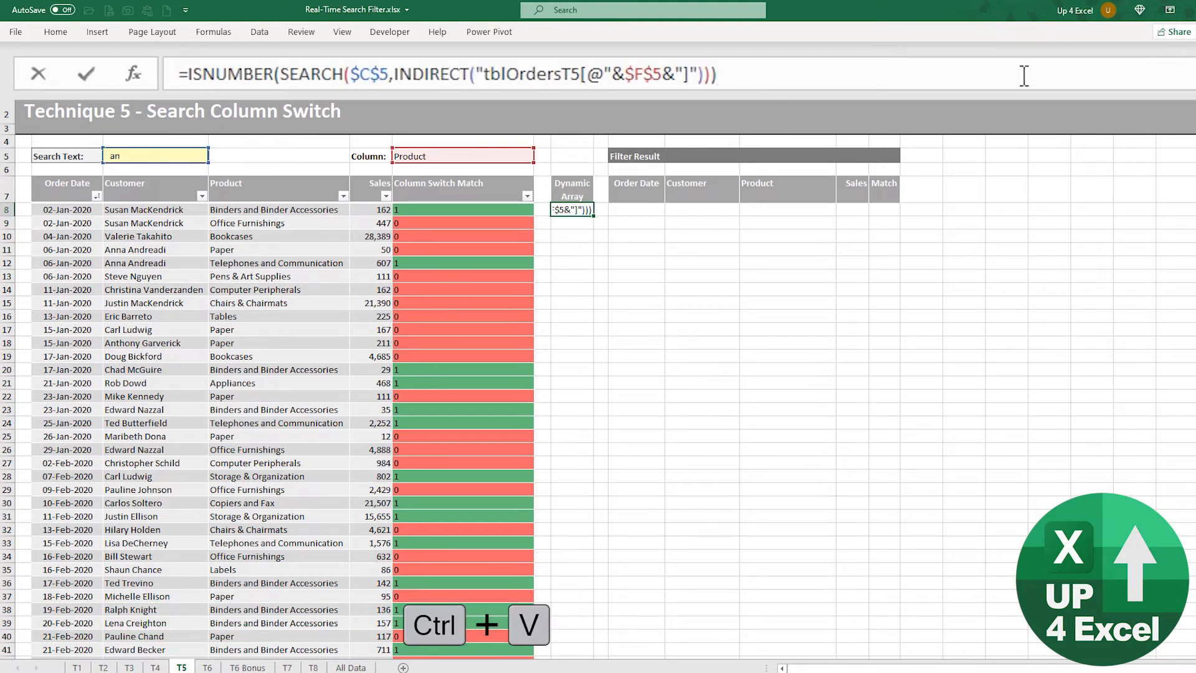
key(Return)
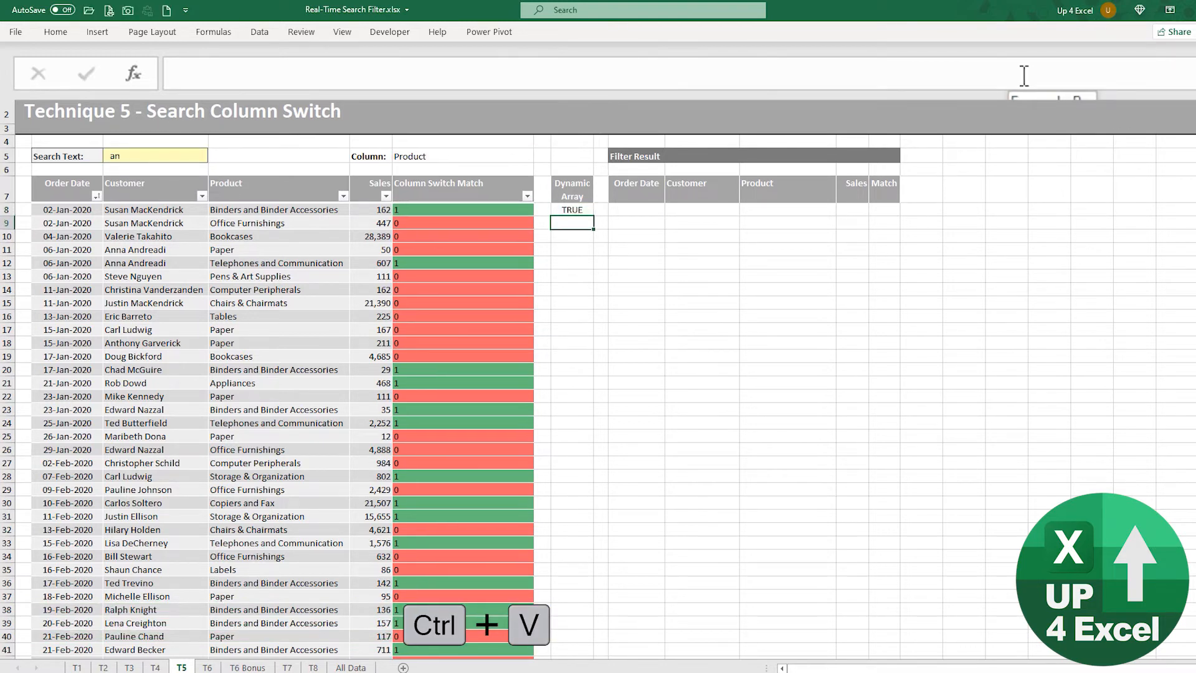
key(Up)
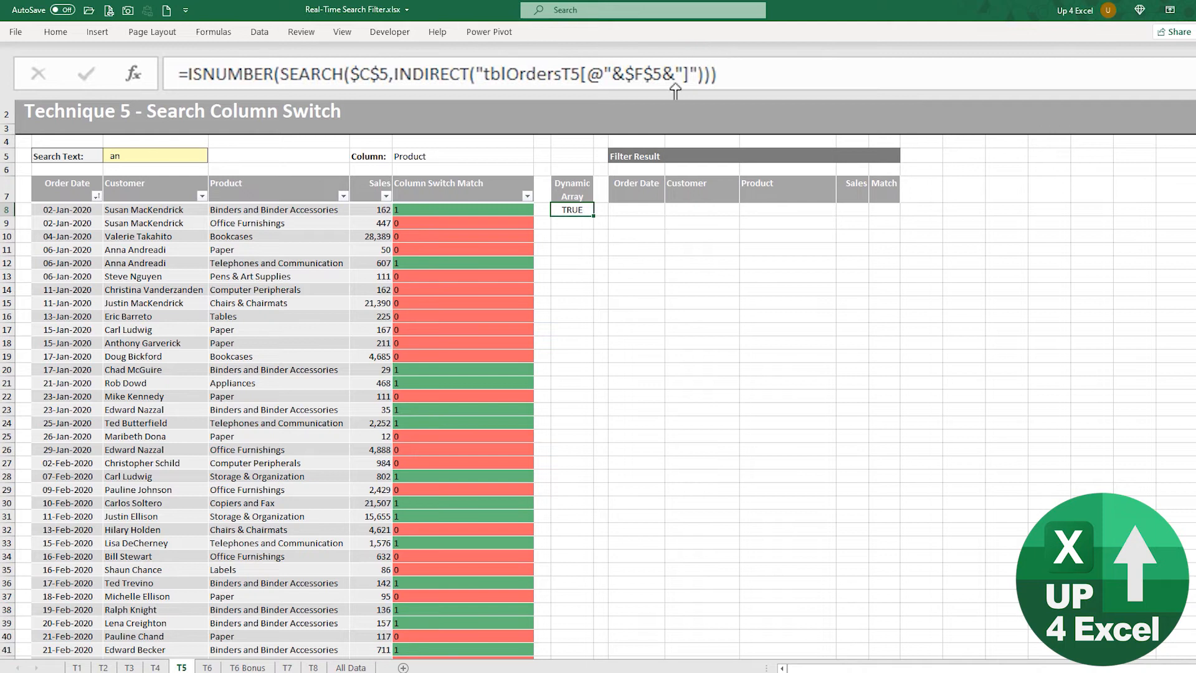
- Remove the @ from the table reference in the H8 formula so INDIRECT refers to the whole column
click(603, 75)
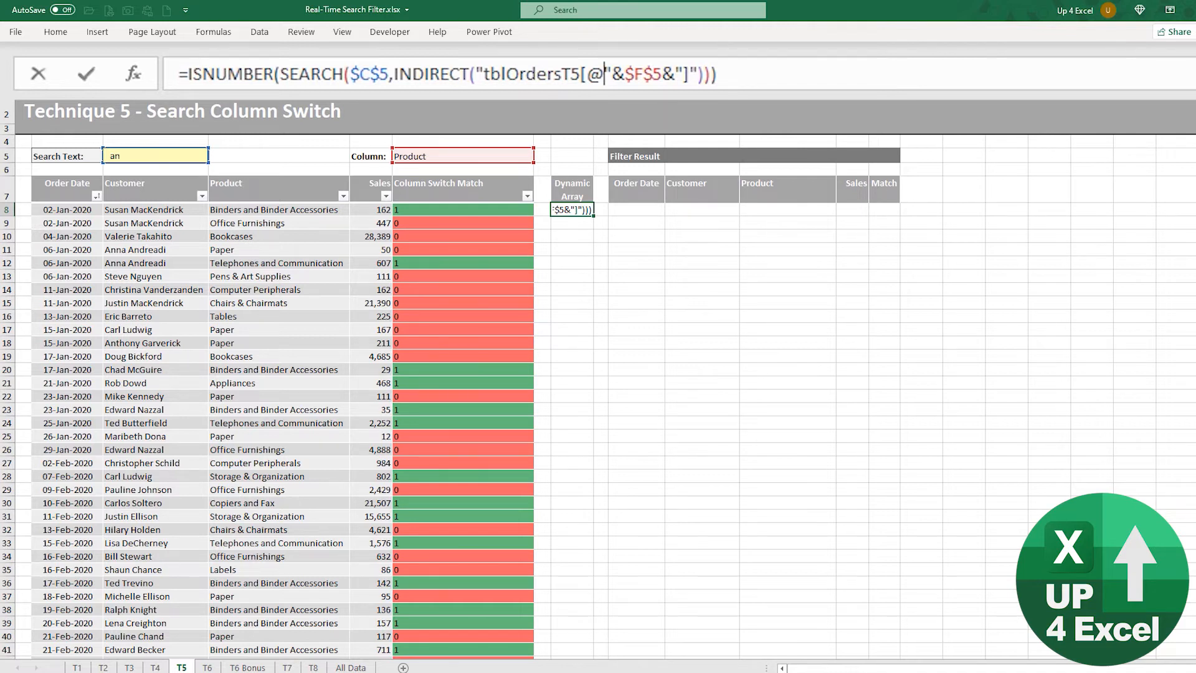
key(BackSpace)
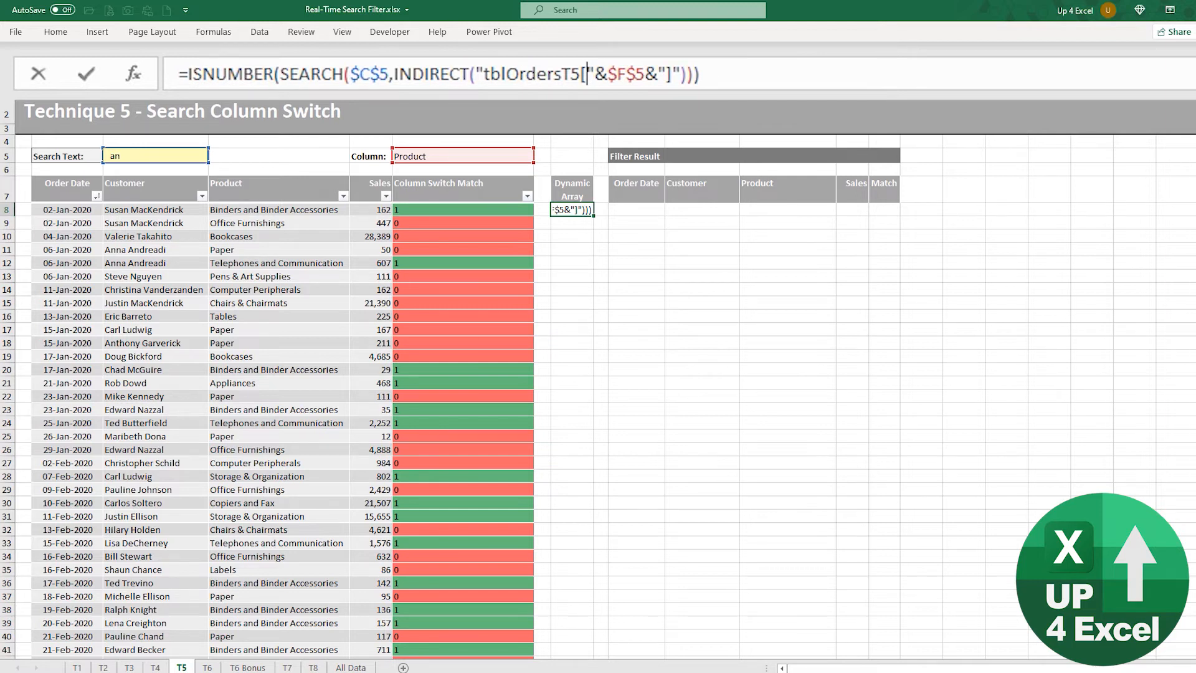
key(Return)
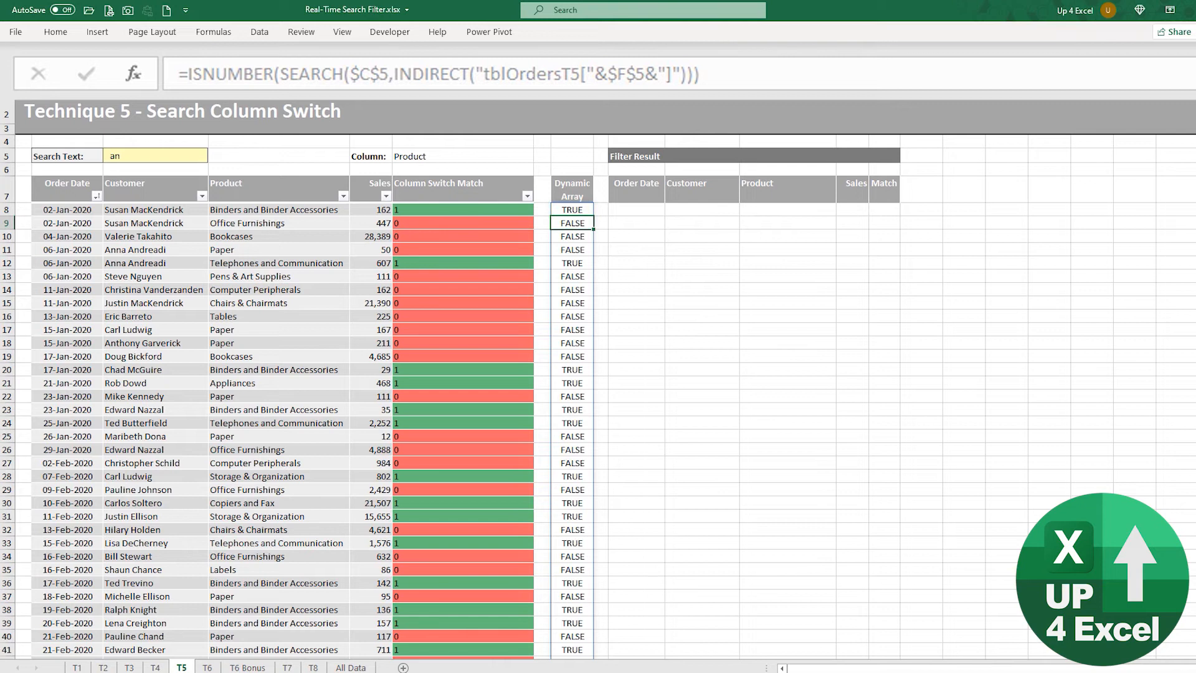
key(Up)
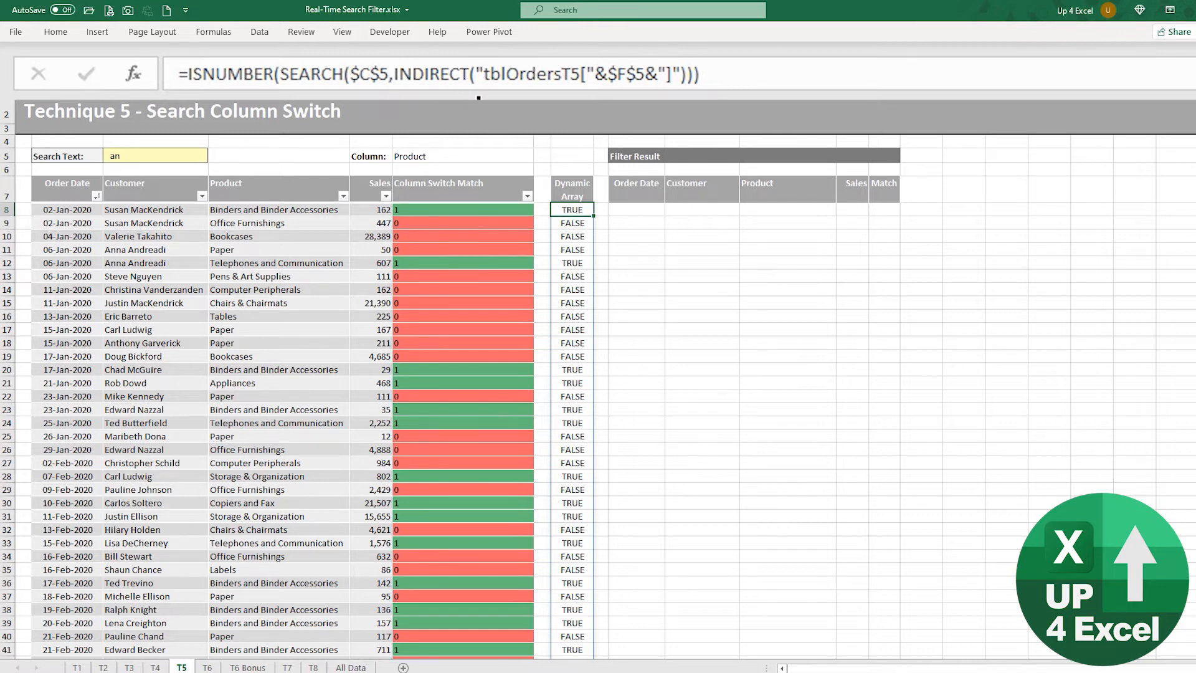
- Enter a FILTER formula in J8 on tblOrdersT5, using the ISNUMBER expression copied from H8 as its condition
drag(186, 73, 1017, 57)
key(ctrl+c)
key(Escape)
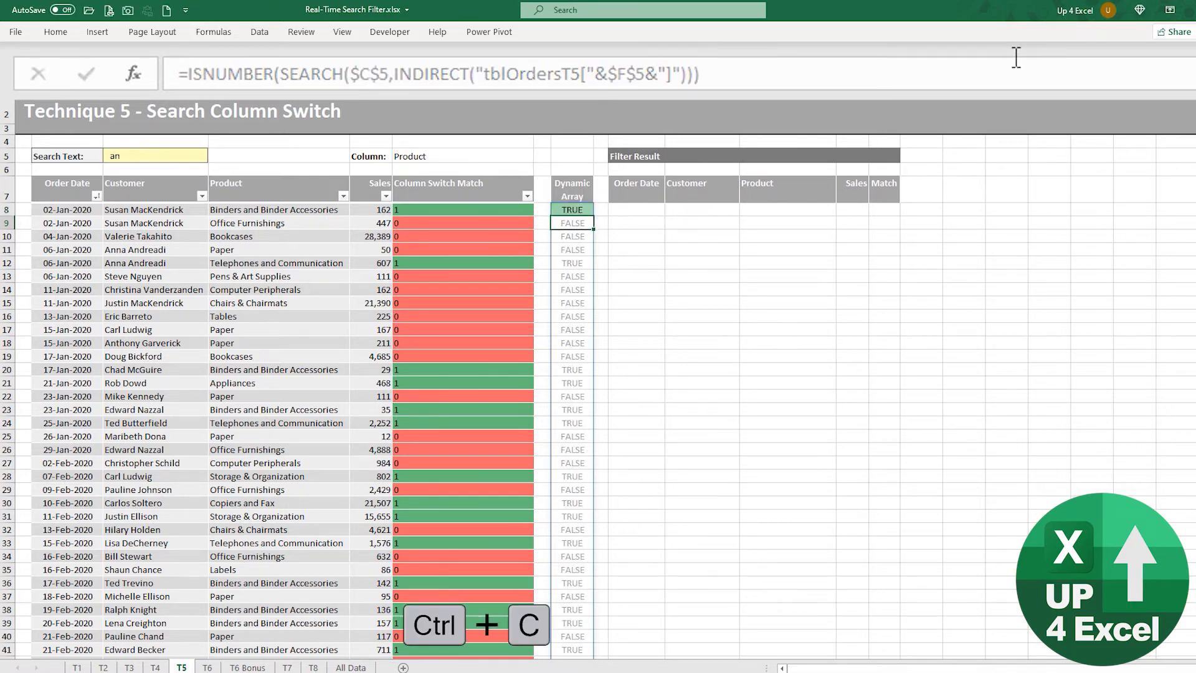
key(Right)
key(Right)
text(filt)
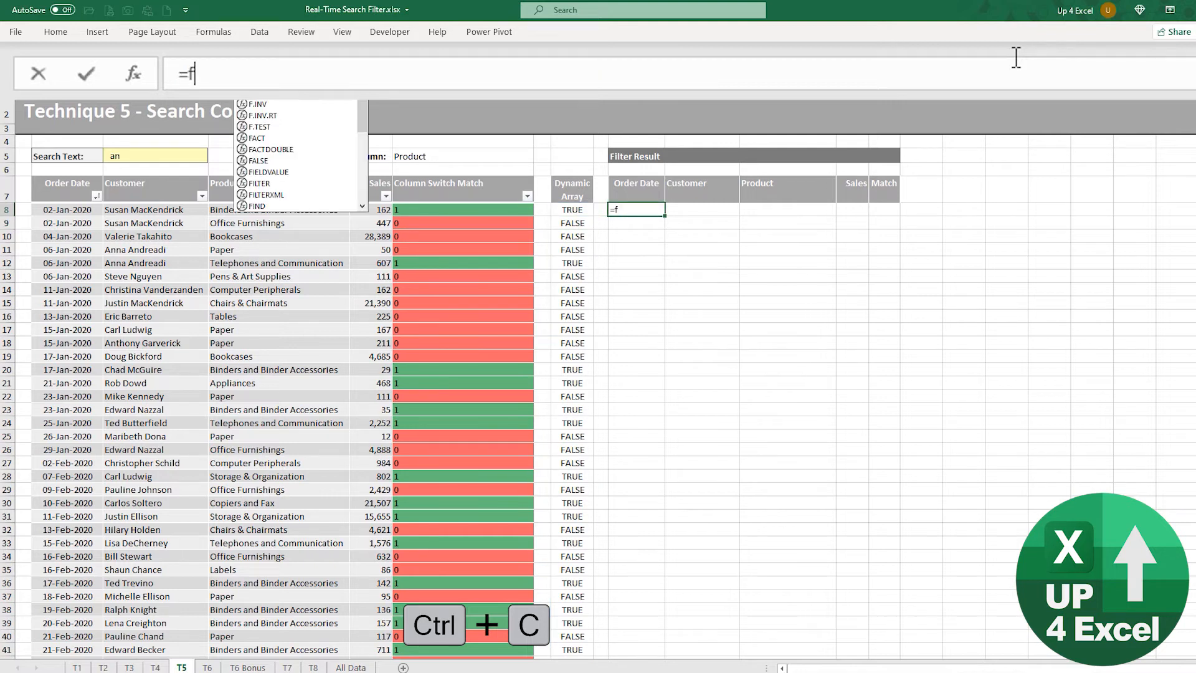
key(Tab)
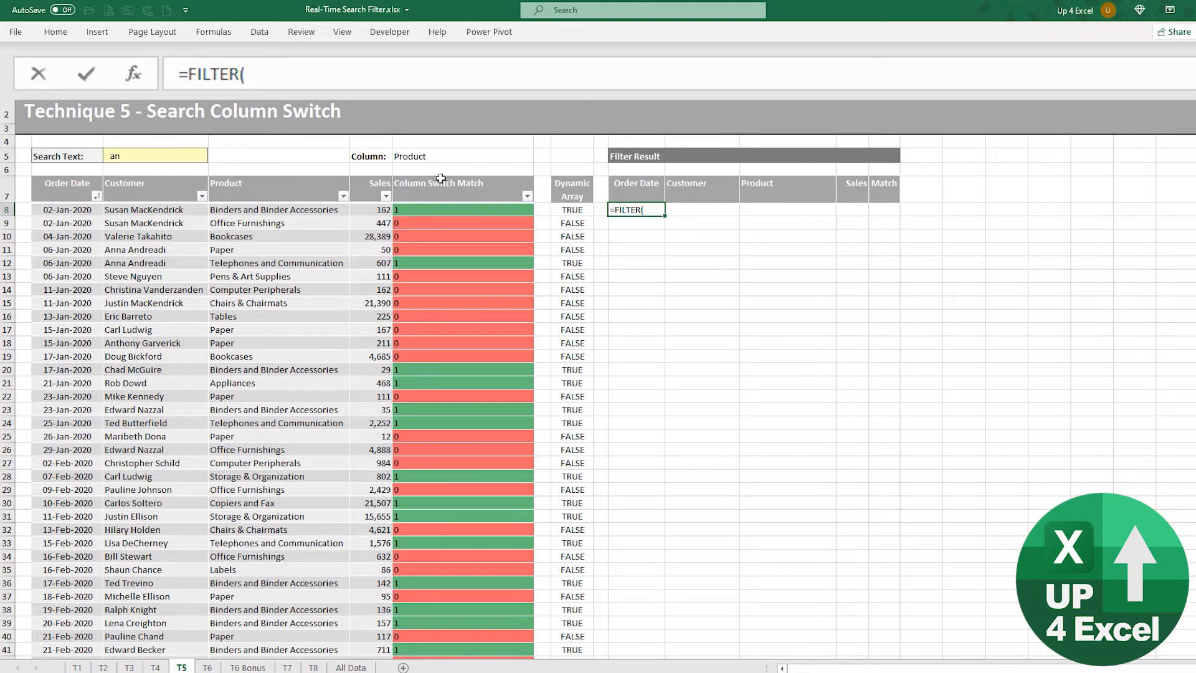
drag(442, 179, 69, 182)
text(,)
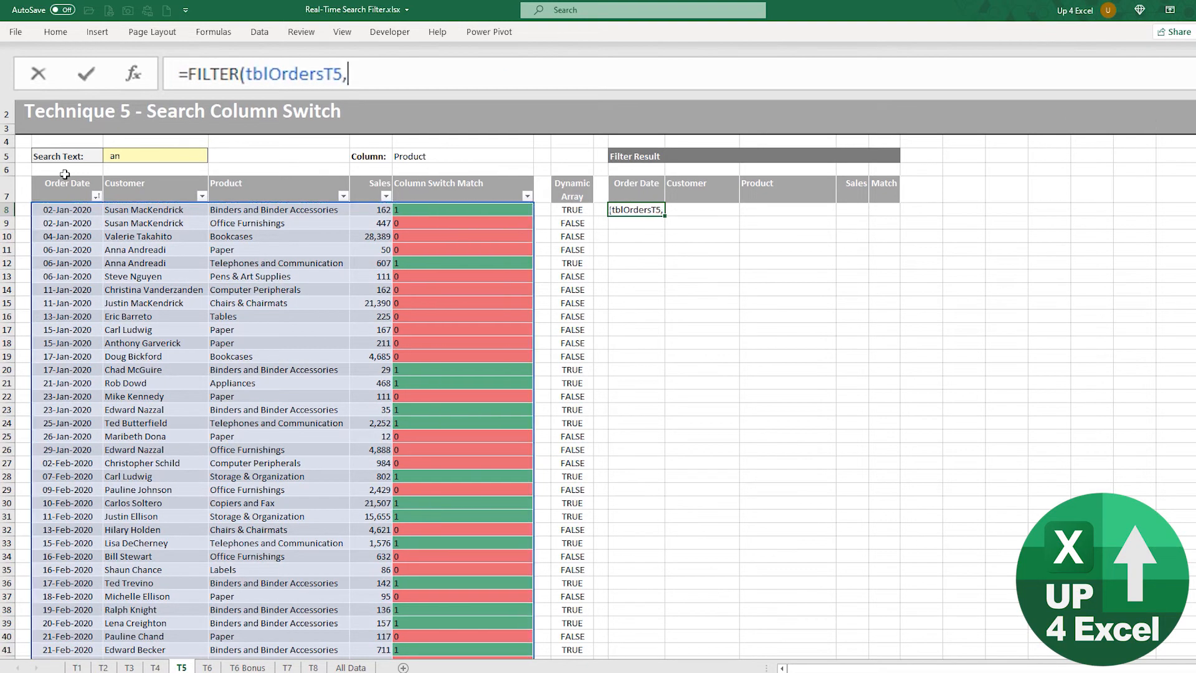
key(ctrl+v)
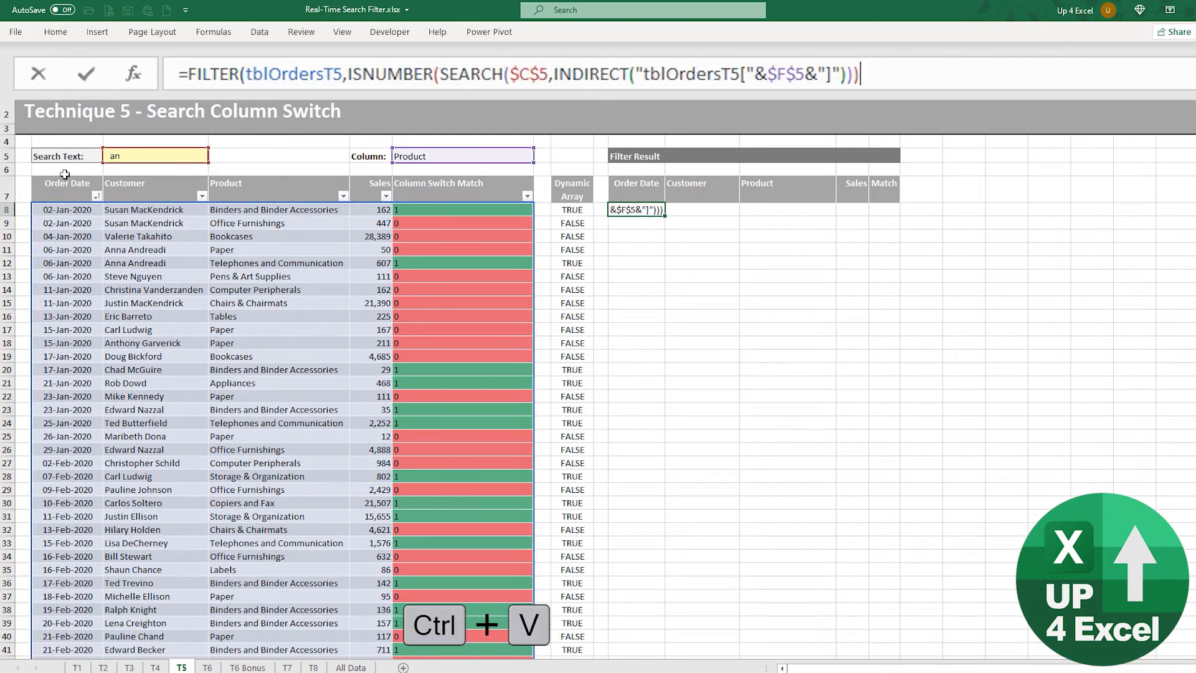
text())
key(Return)
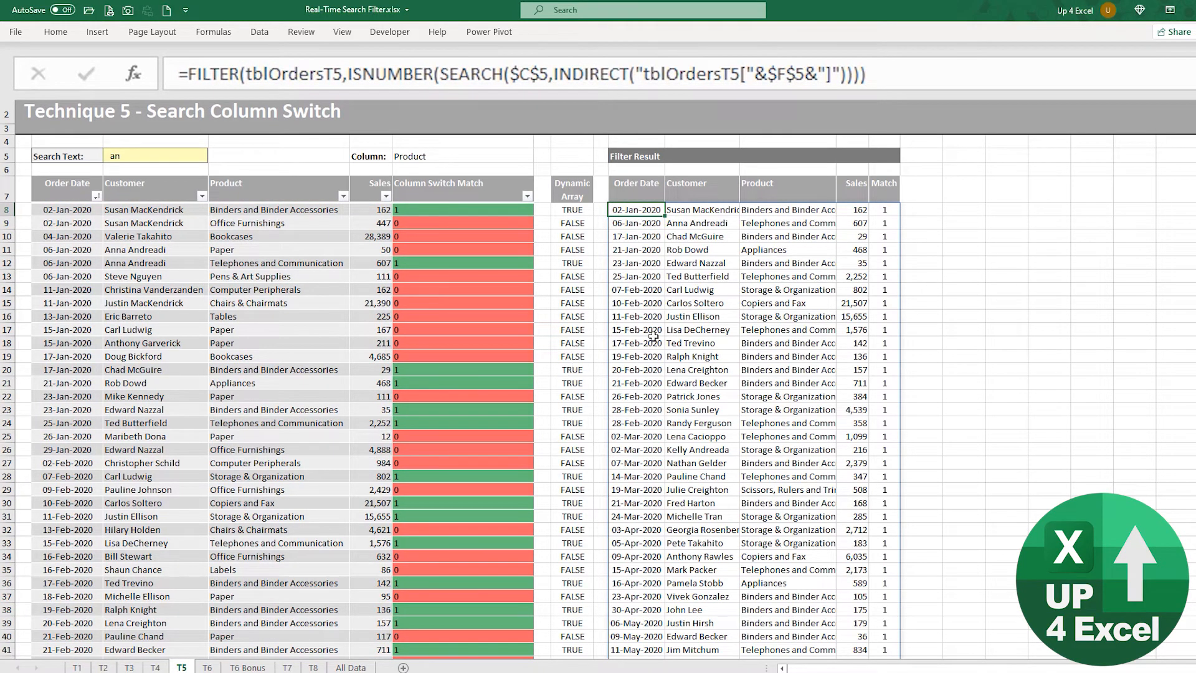
- Test the filter by changing the search text to "pen"
double_click(136, 163)
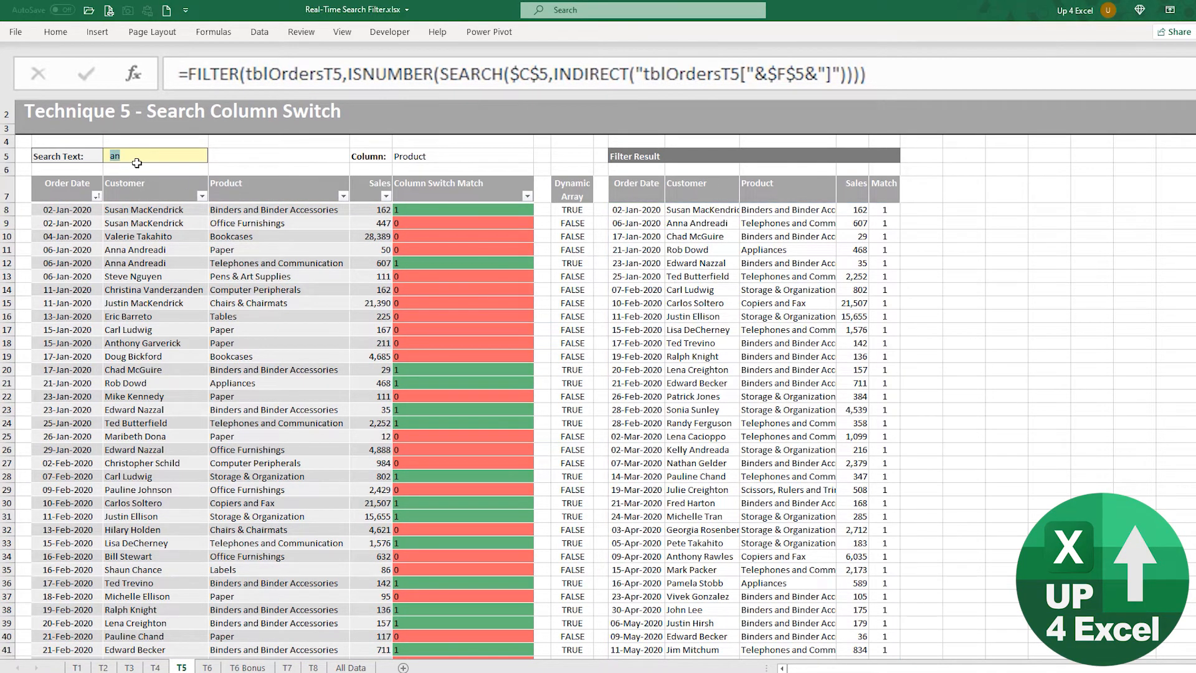
text(pa)
text(p)
key(BackSpace)
key(BackSpace)
text(en)
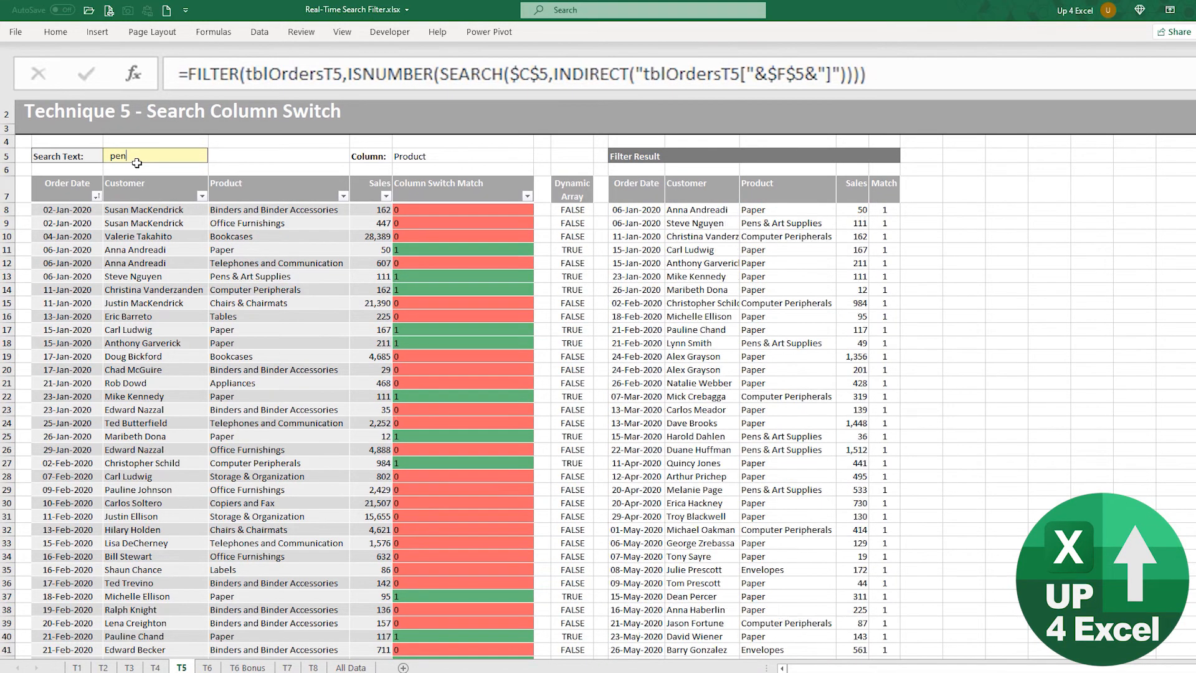
- Clear the search text and replace it with a customer's first name
key(BackSpace)
key(BackSpace)
key(BackSpace)
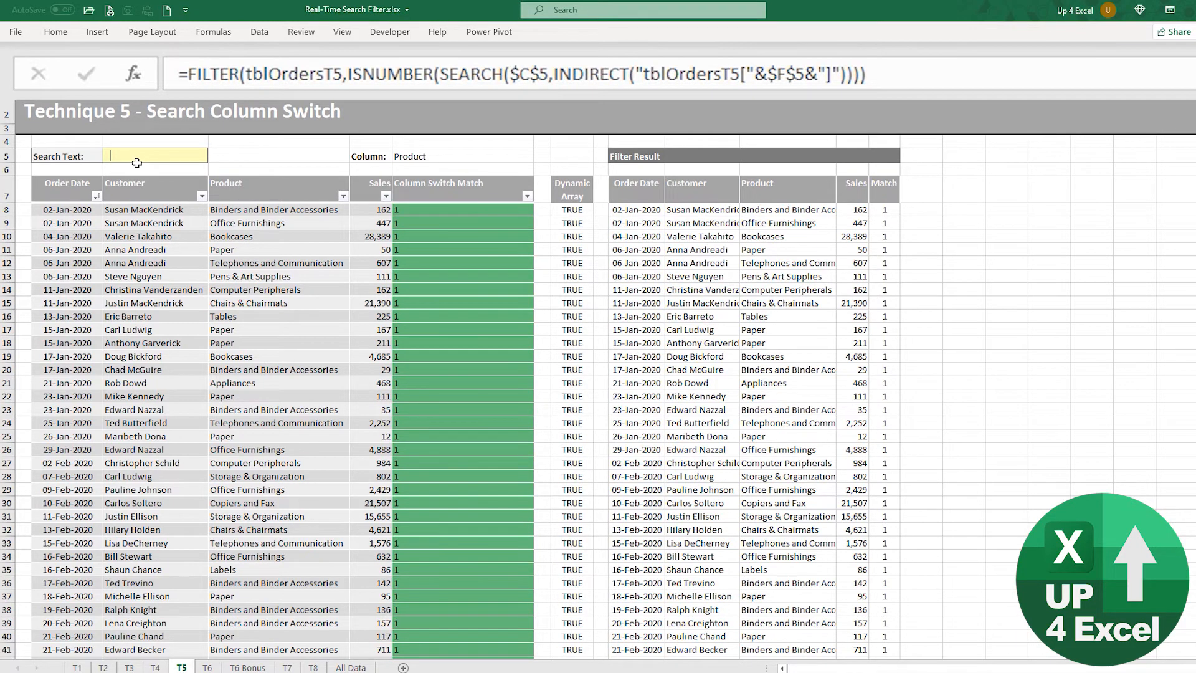
text(er)
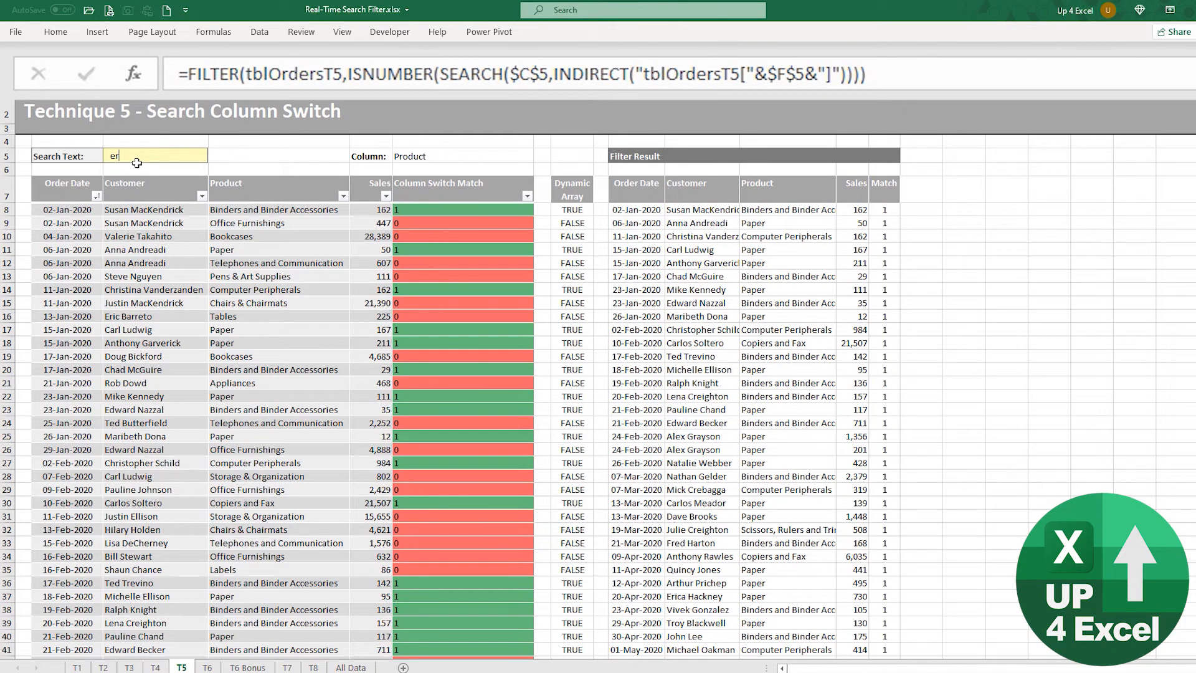
text(ic)
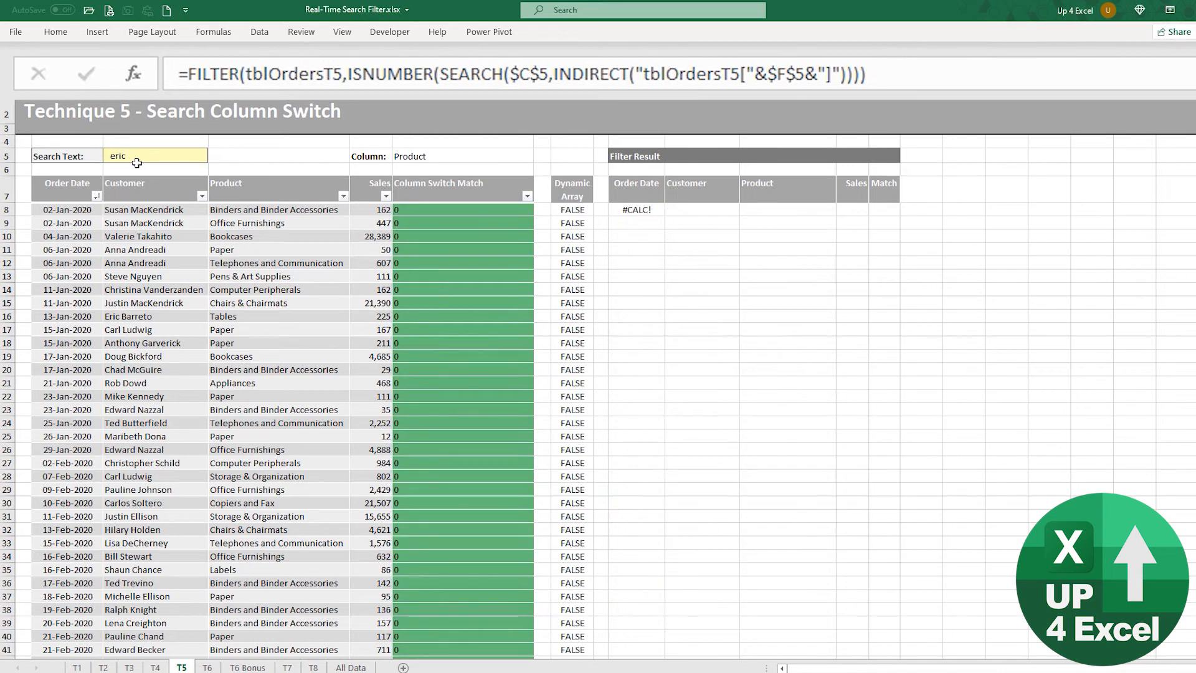
- Add "None" as the if-empty argument of the FILTER formula in J8
click(654, 212)
click(862, 74)
text(,"None")
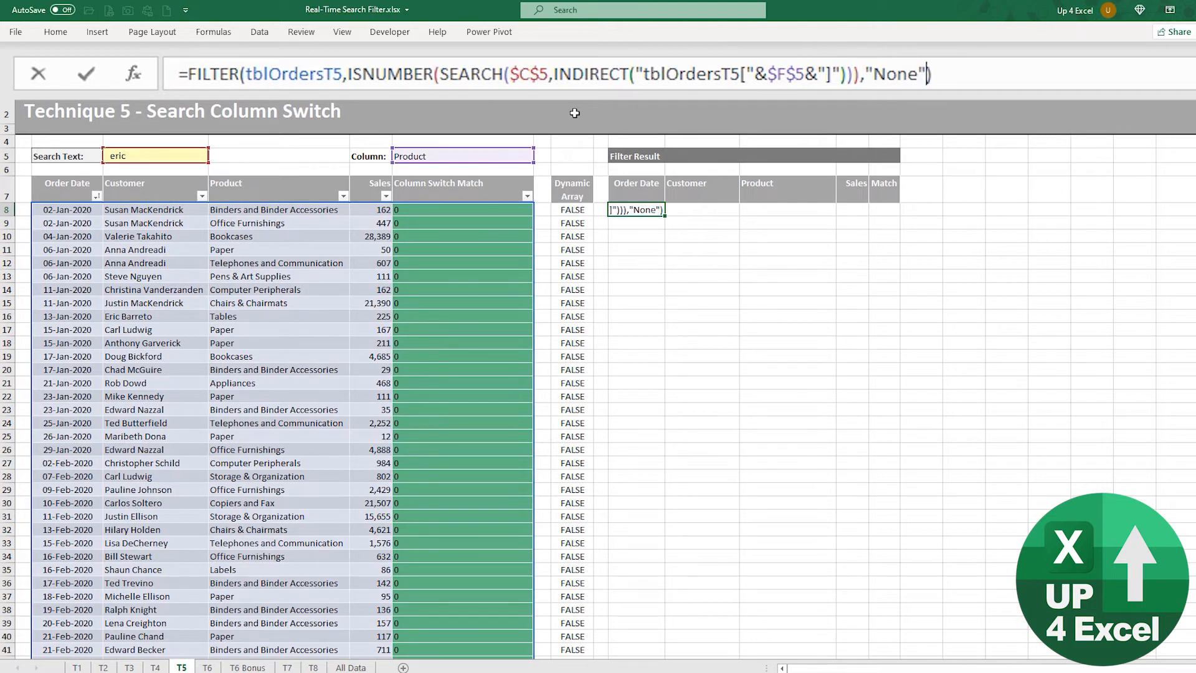
key(ctrl+Return)
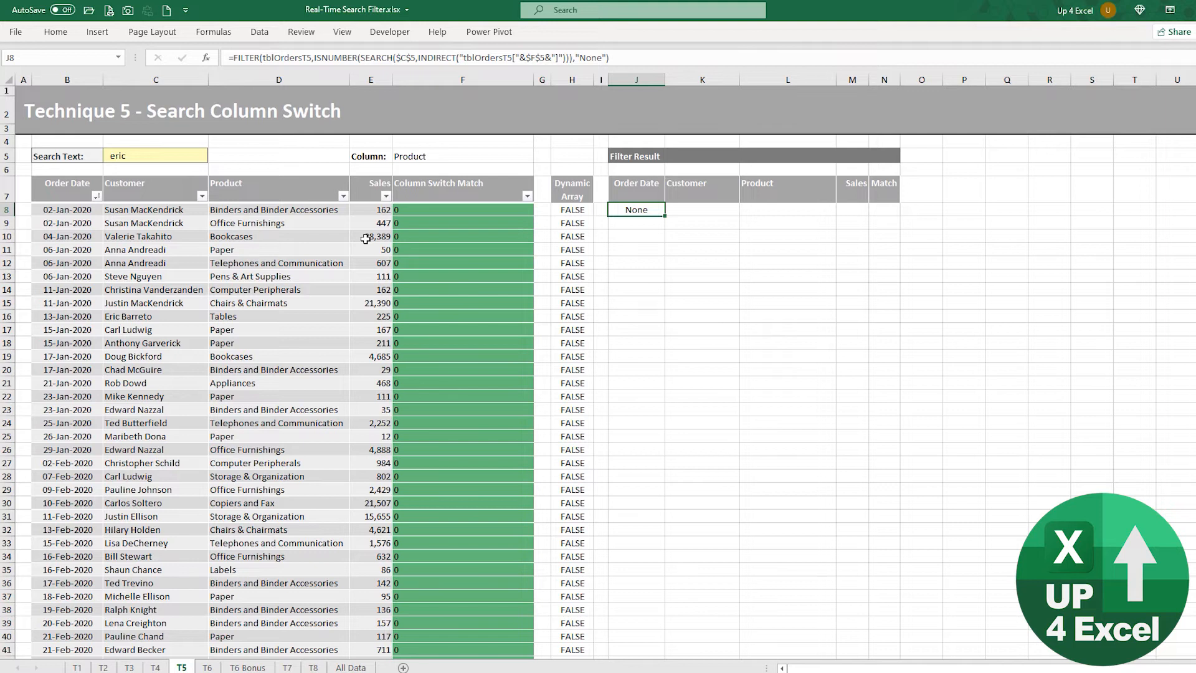
- On the T6 sheet, enter "an" as the search text
key(ctrl+Page_Down)
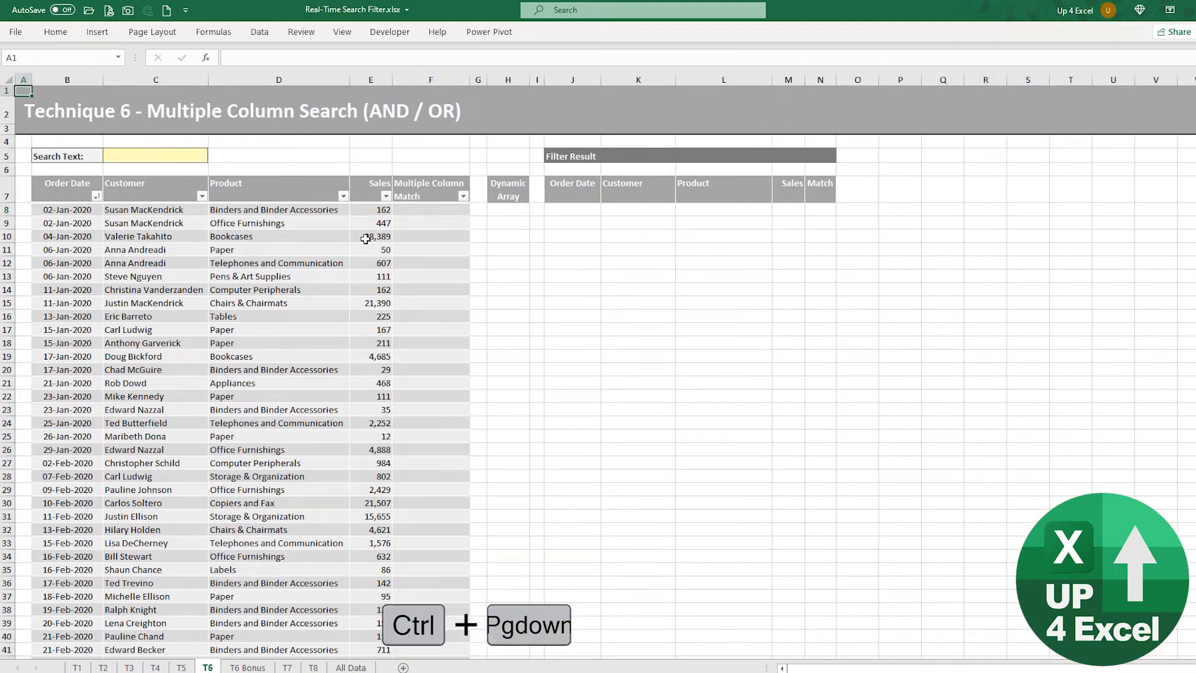
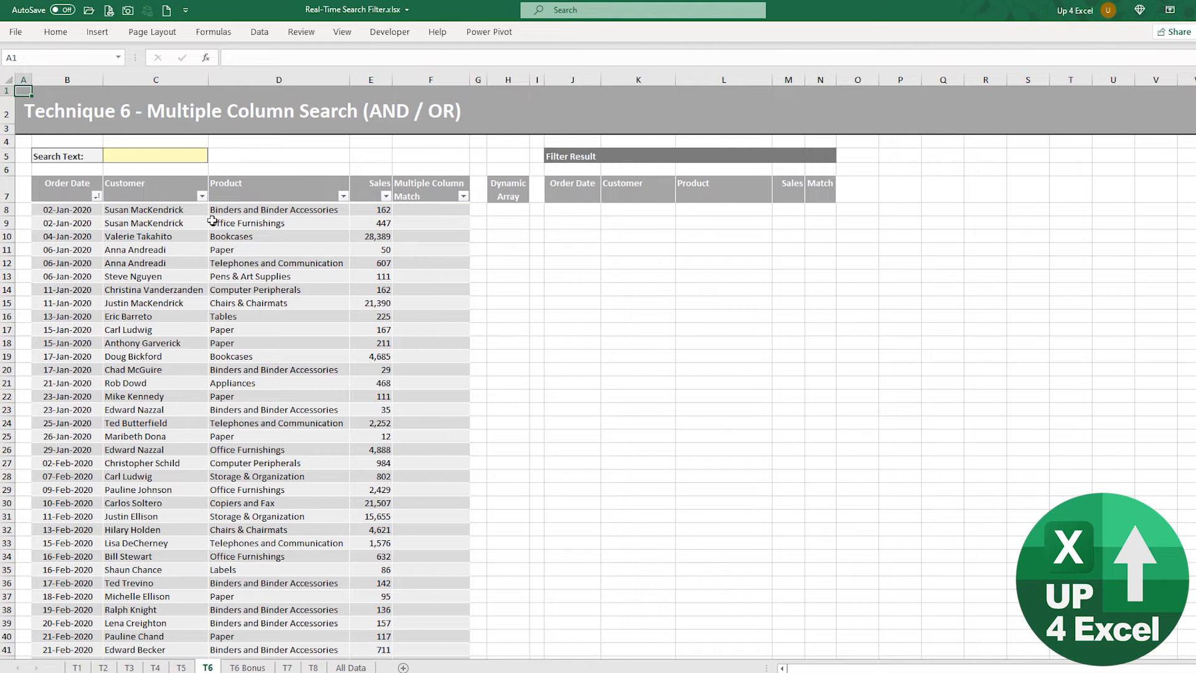
click(164, 161)
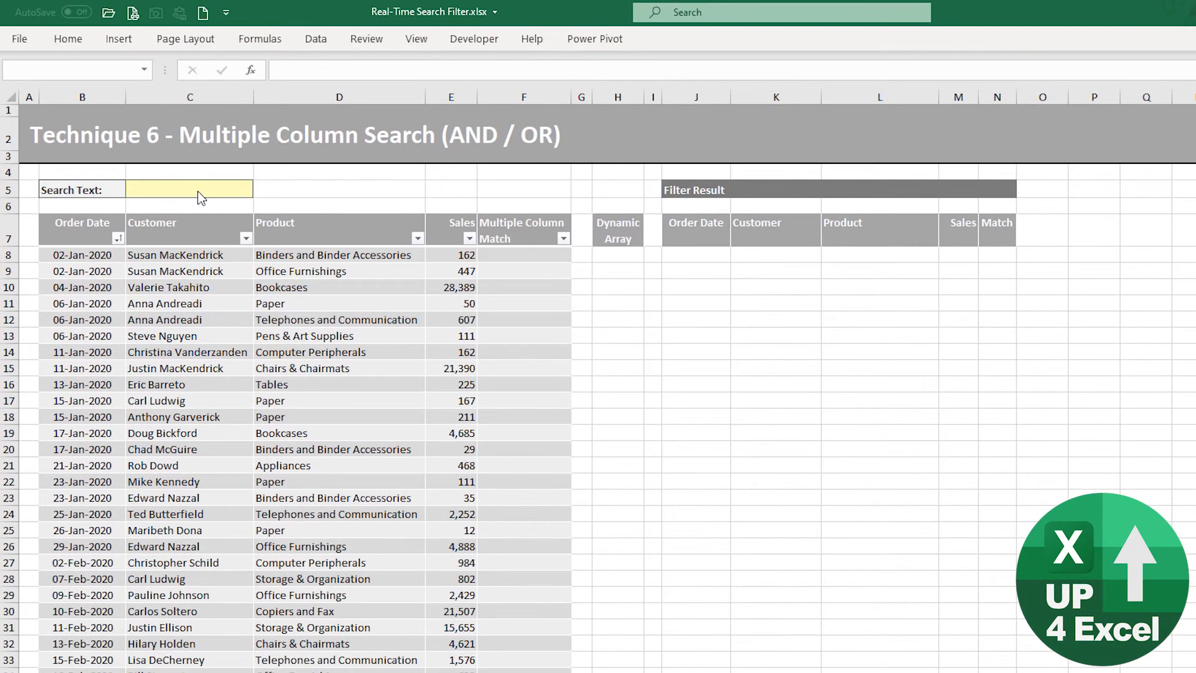
text(an)
click(289, 194)
- Copy the ISNUMBER(SEARCH) partial-match formula text from cell F8 on the T3 sheet
click(517, 255)
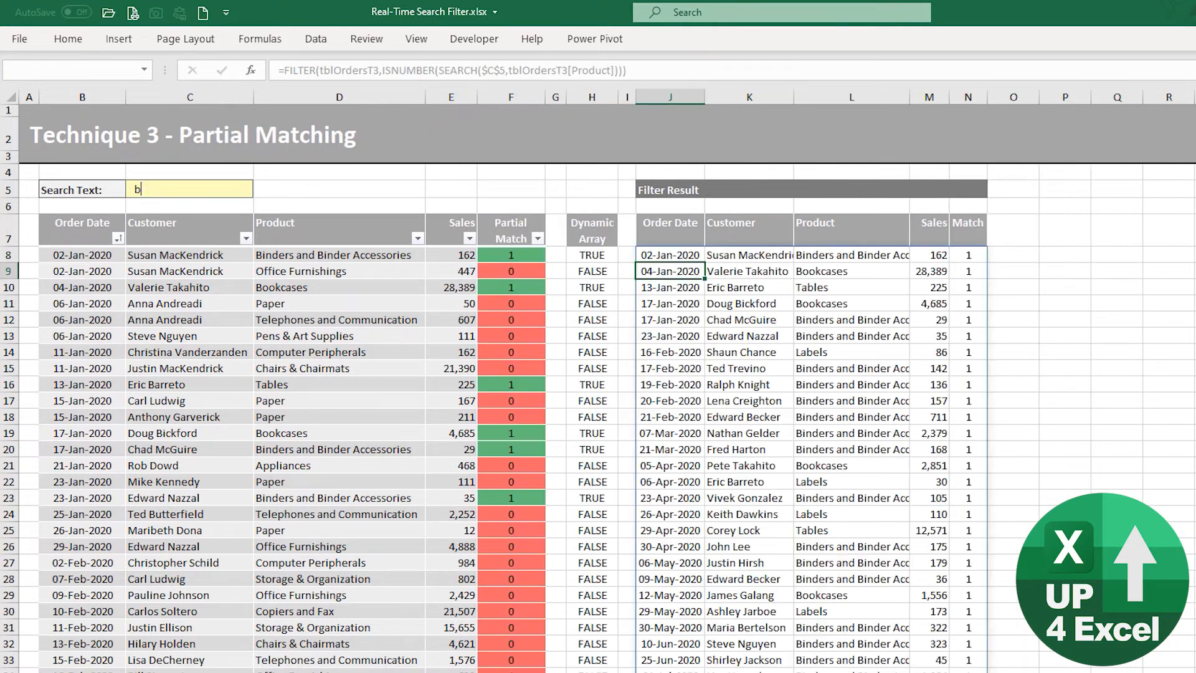
click(511, 254)
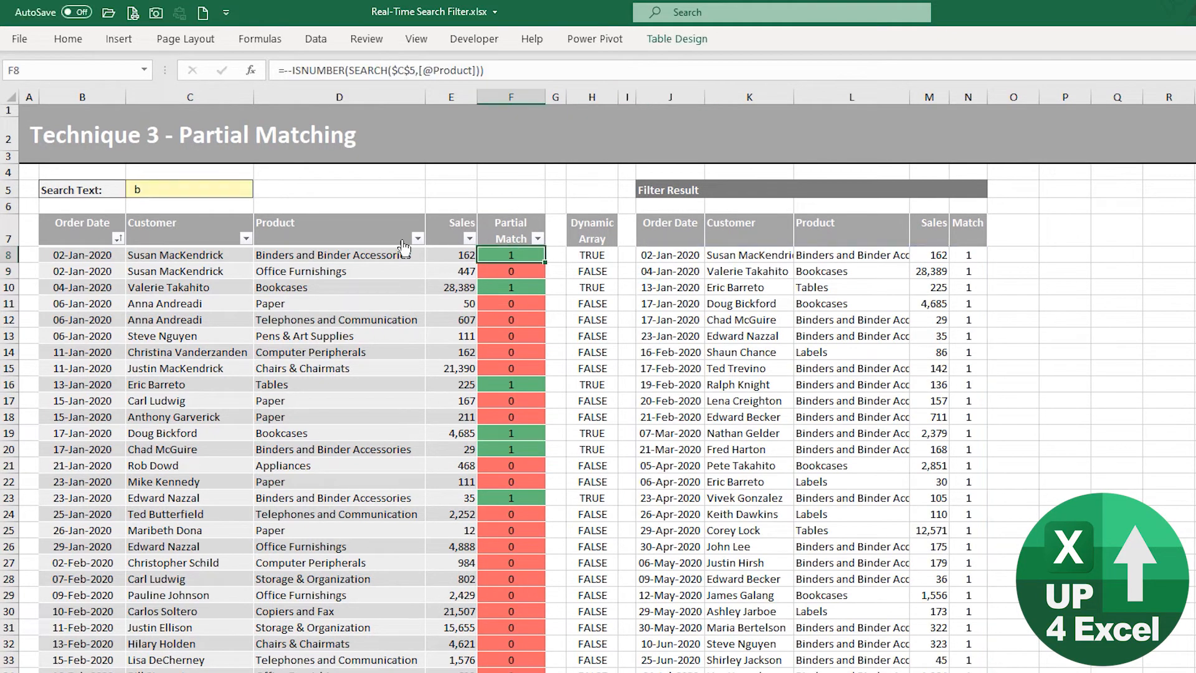
click(509, 71)
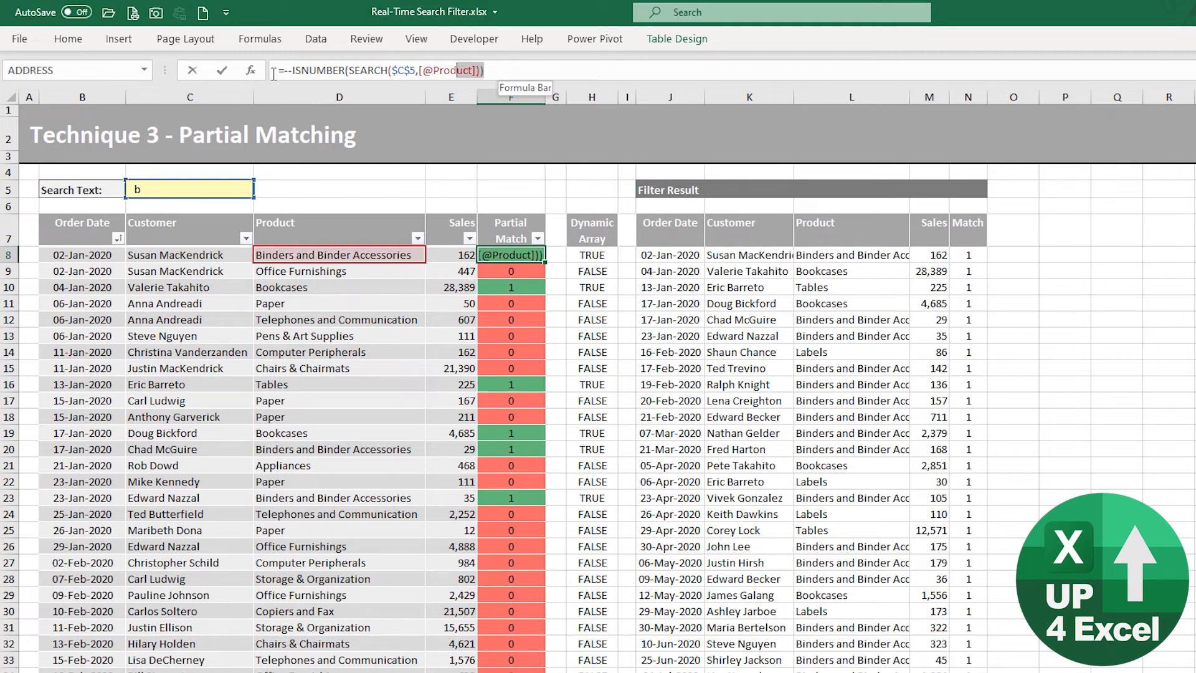
key(ctrl+c)
key(Escape)
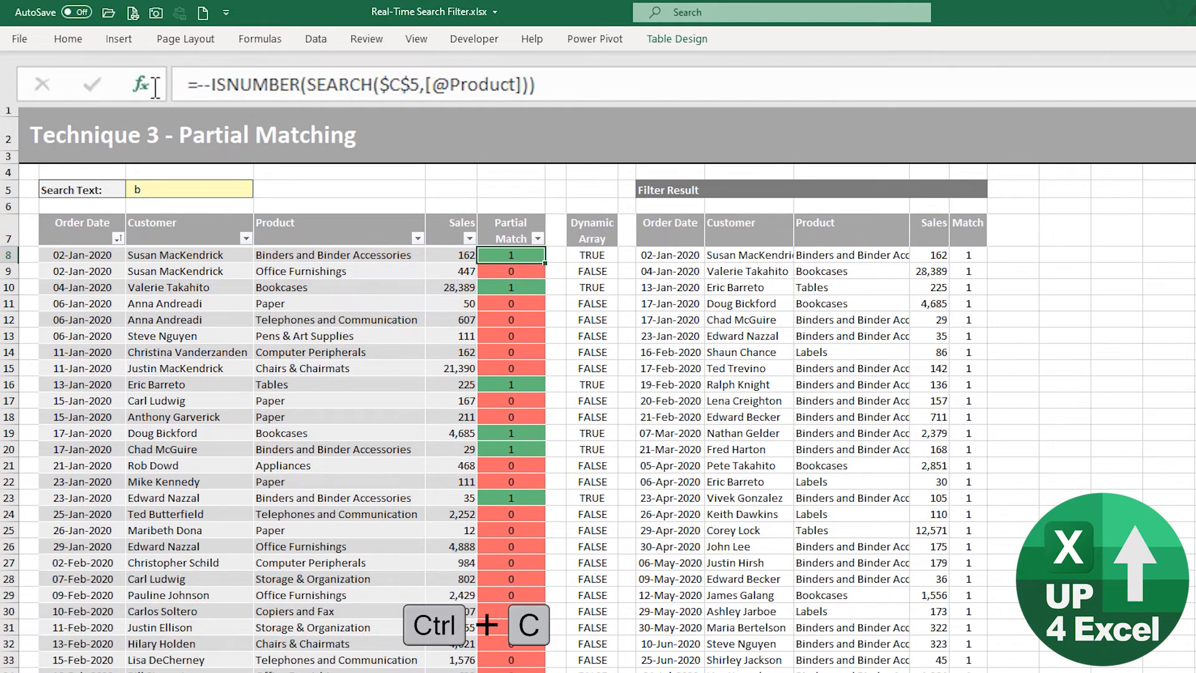
- Paste the copied partial-match formula into F8 of the Multiple Column Match column on the T6 sheet
key(ctrl+Page_Down)
key(ctrl+Page_Down)
key(ctrl+Page_Down)
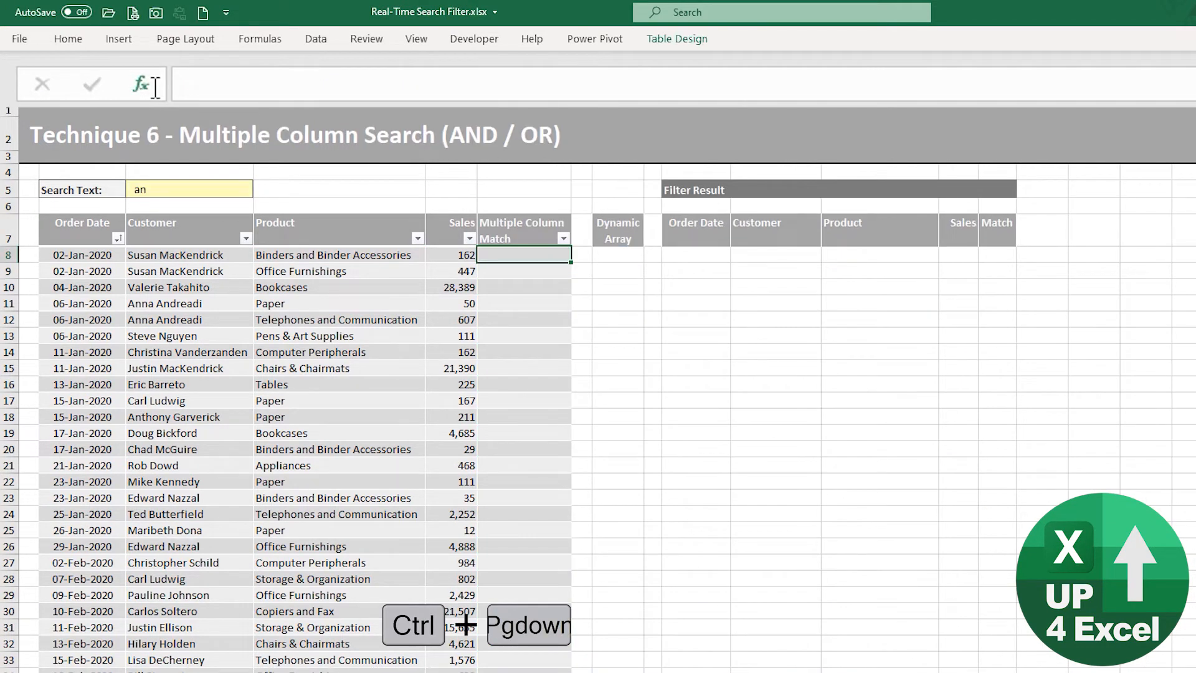
key(F2)
key(ctrl+v)
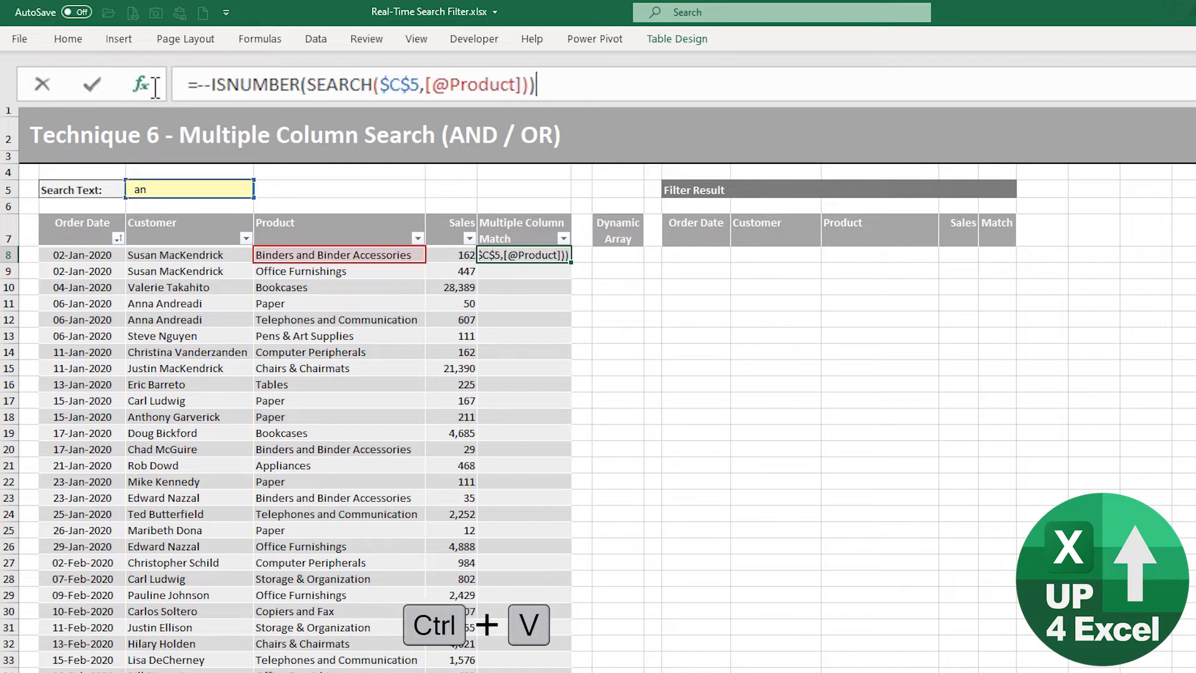
key(Return)
key(Up)
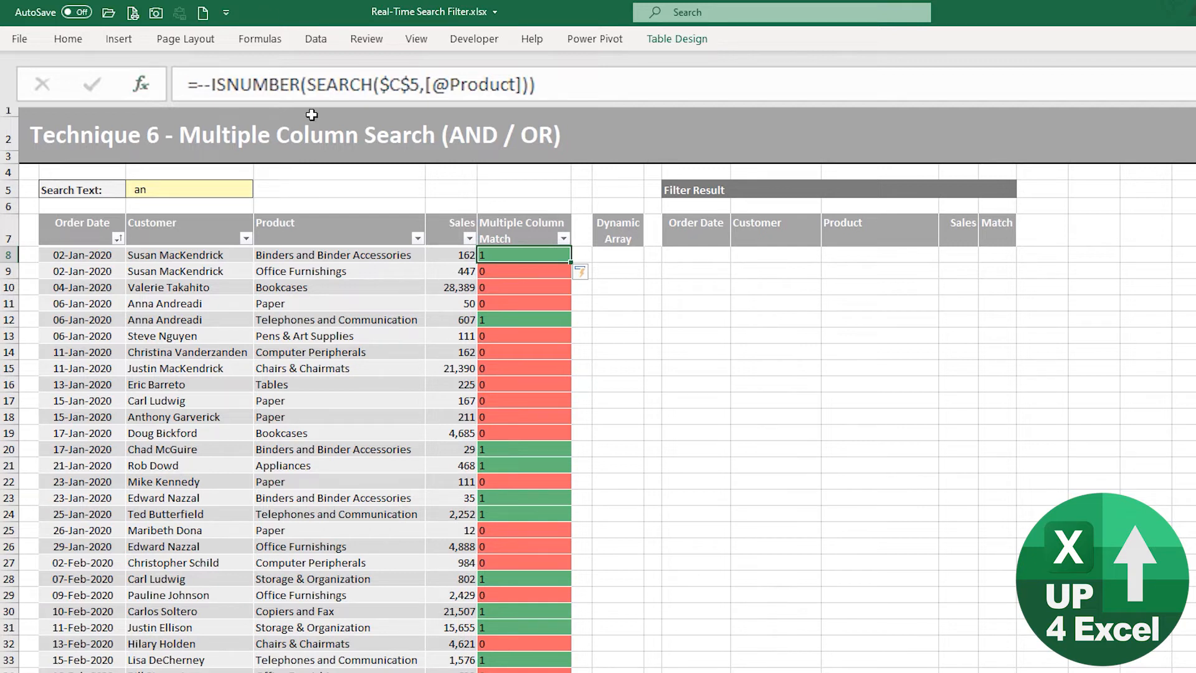
click(211, 86)
key(BackSpace)
key(BackSpace)
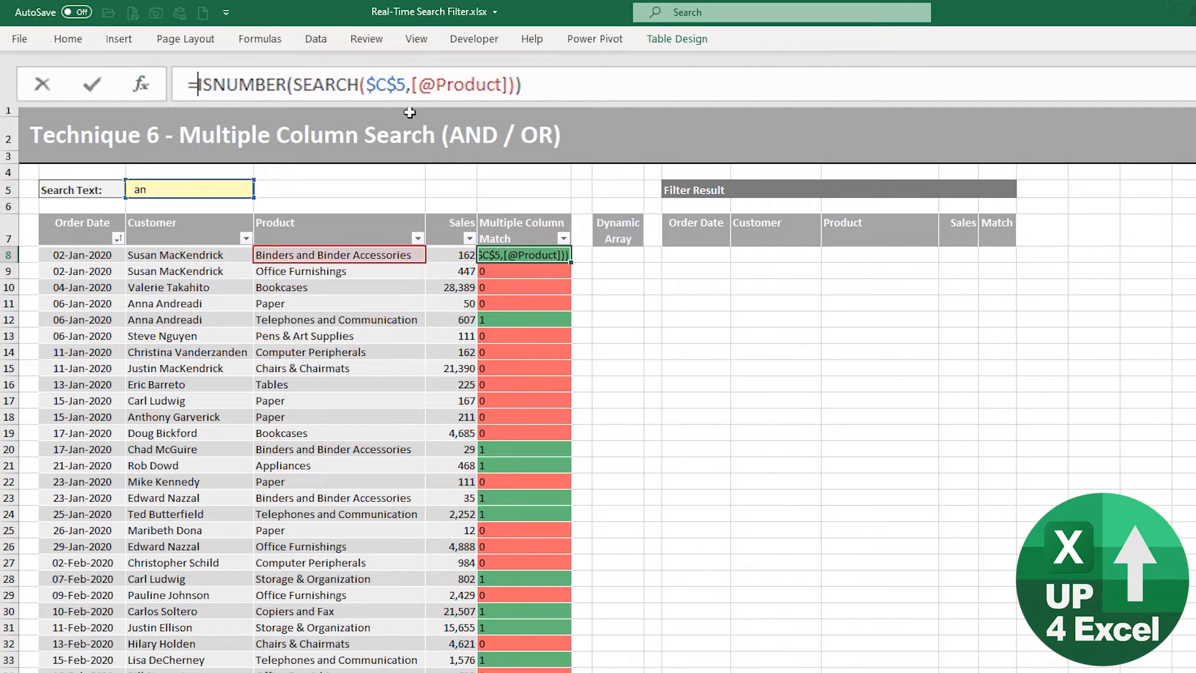
key(ctrl+shift+Right)
key(ctrl+shift+Right)
key(ctrl+shift+Right)
key(ctrl+shift+Right)
key(ctrl+shift+Right)
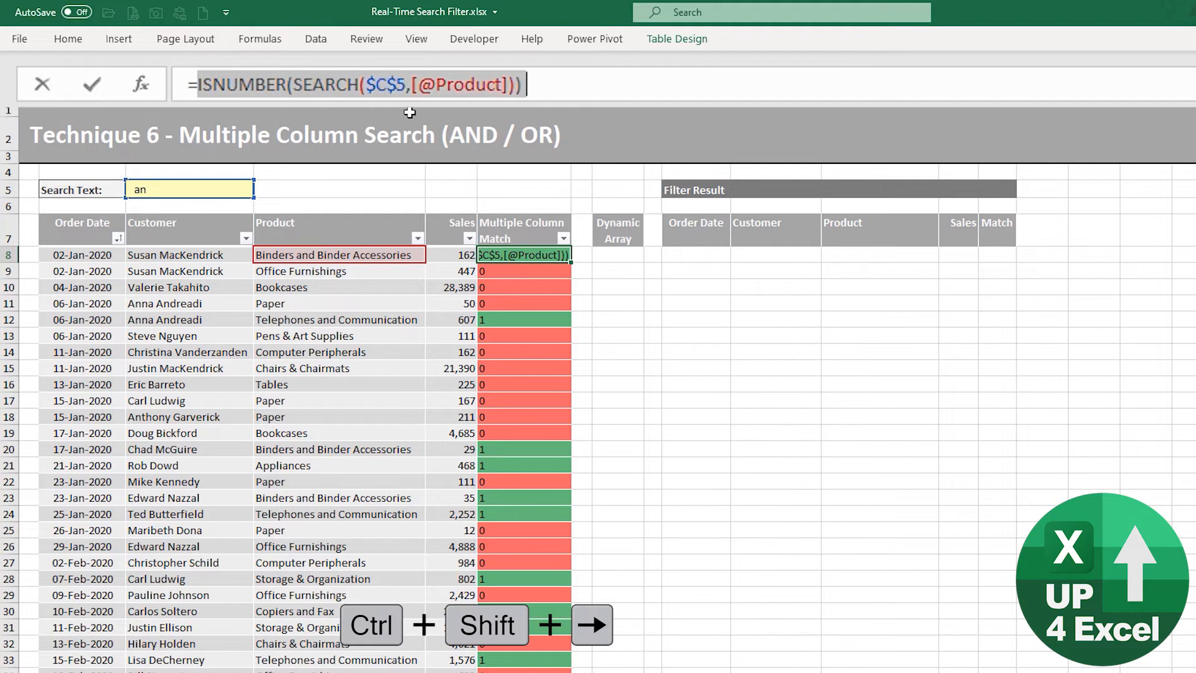
key(ctrl+c)
key(ctrl+Right)
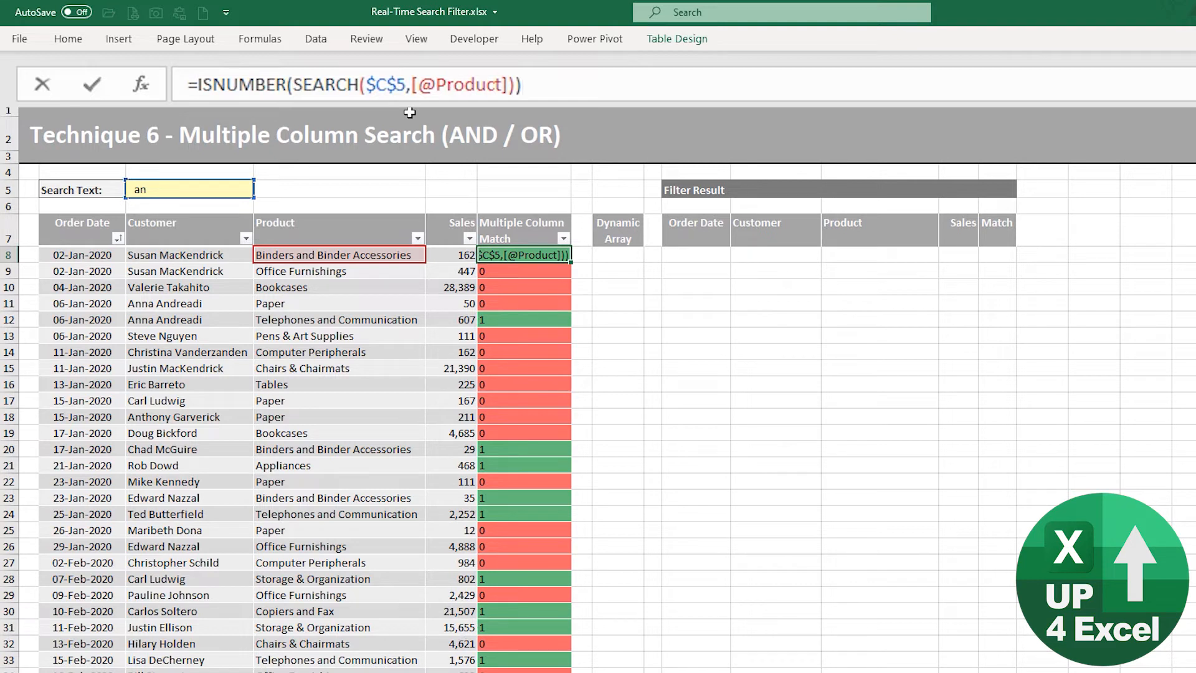
text(+)
key(ctrl+v)
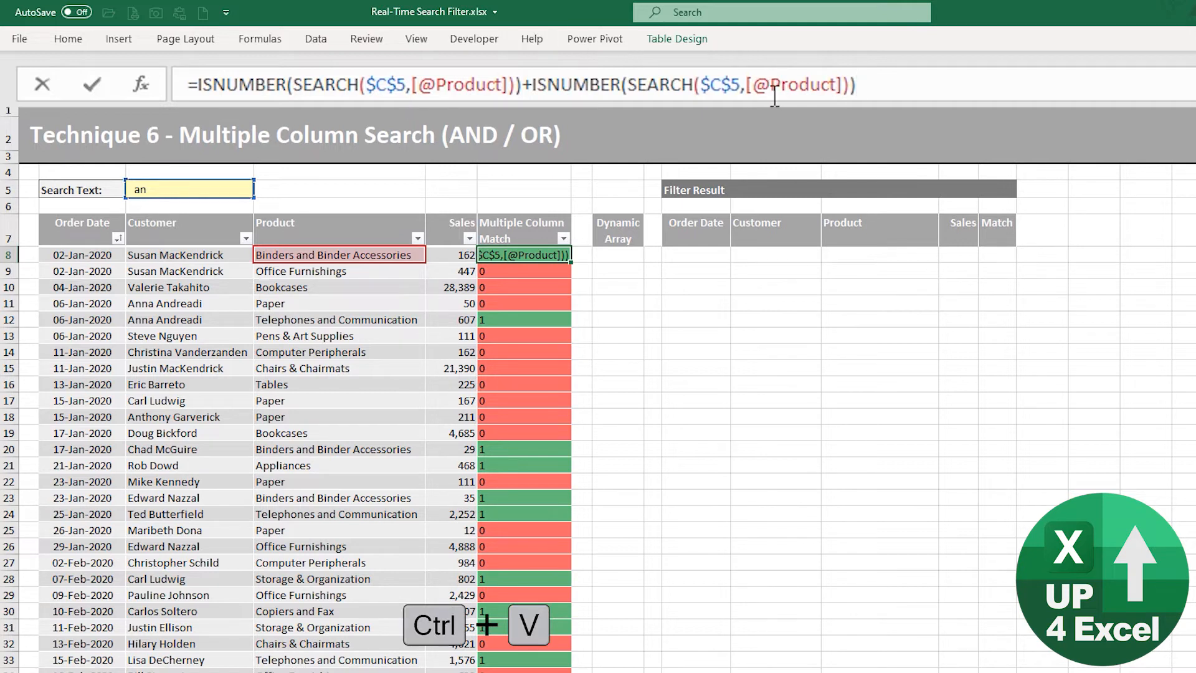
text(cu)
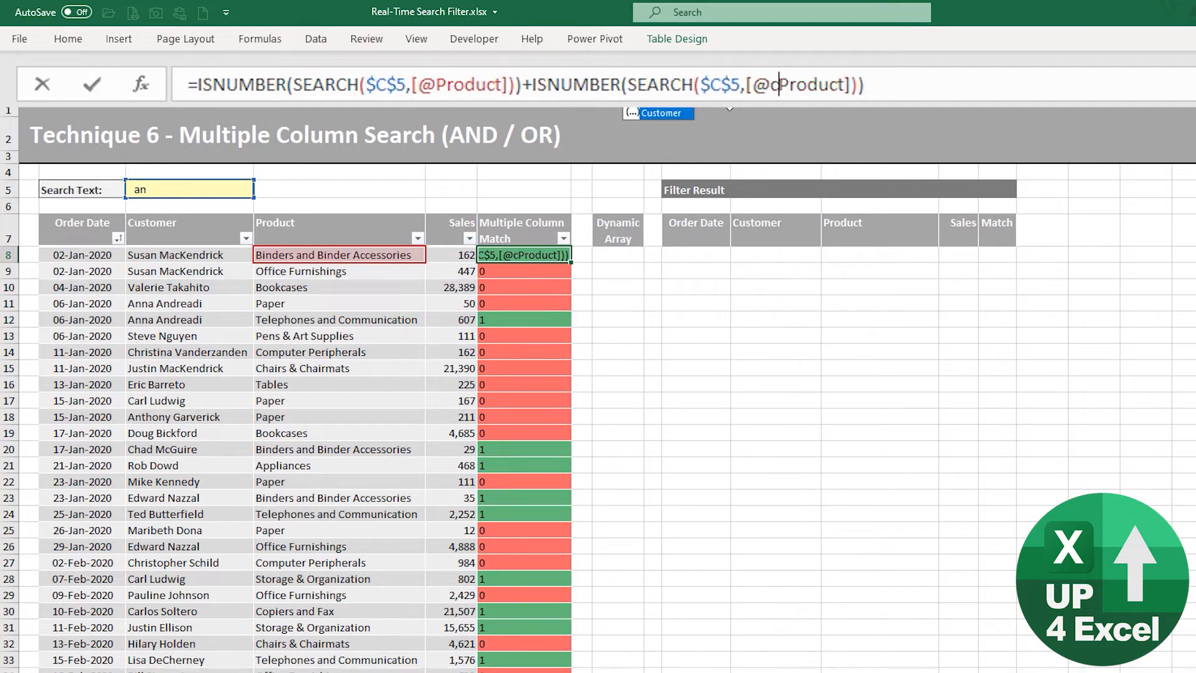
key(Tab)
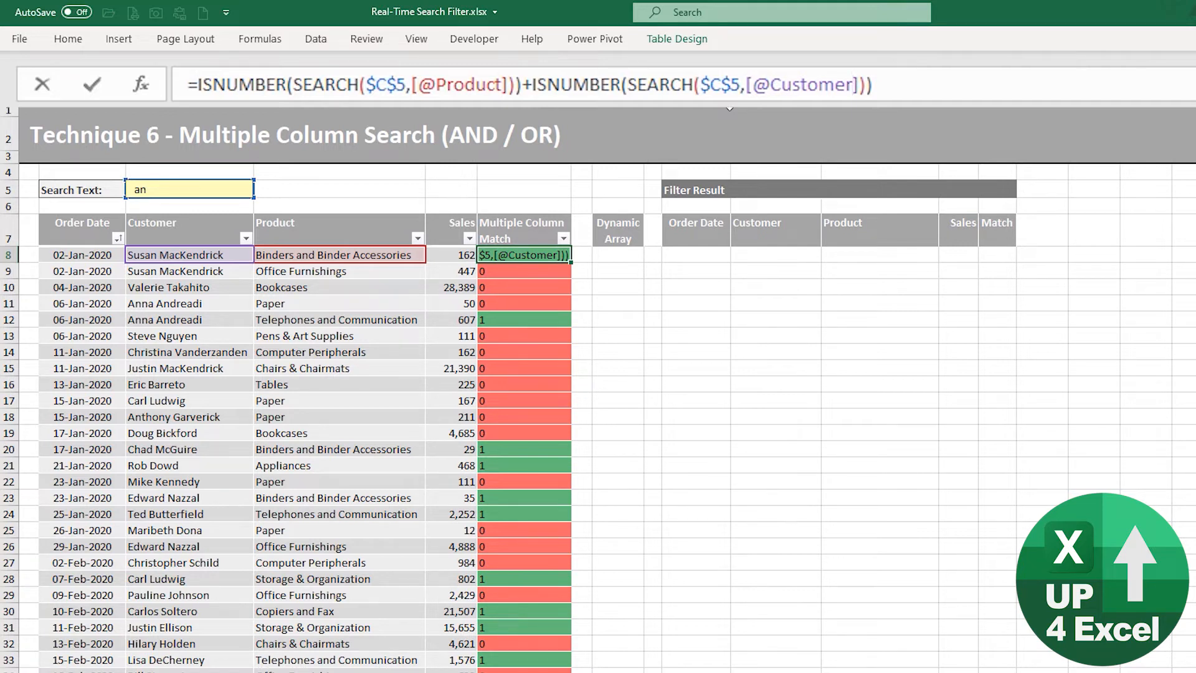
key(Return)
key(Up)
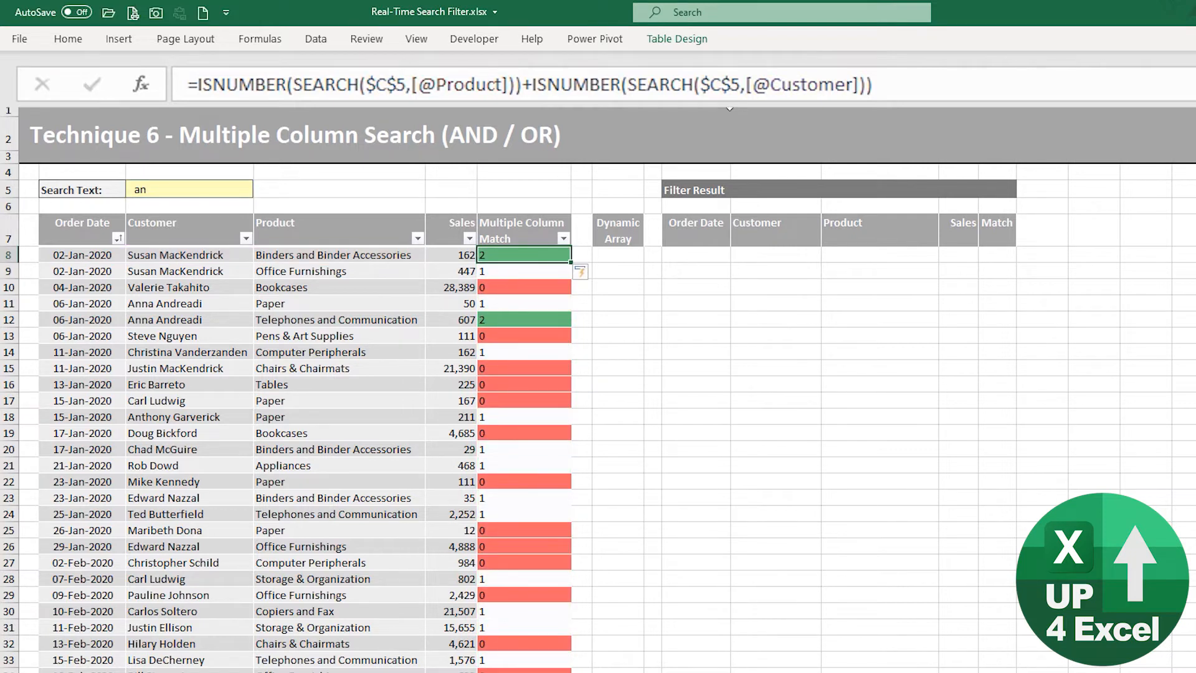
- Examine the first rows of the Multiple Column Match column for the summed OR scores
key(Down)
key(Down)
key(Down)
key(Up)
key(Up)
key(Up)
key(Down)
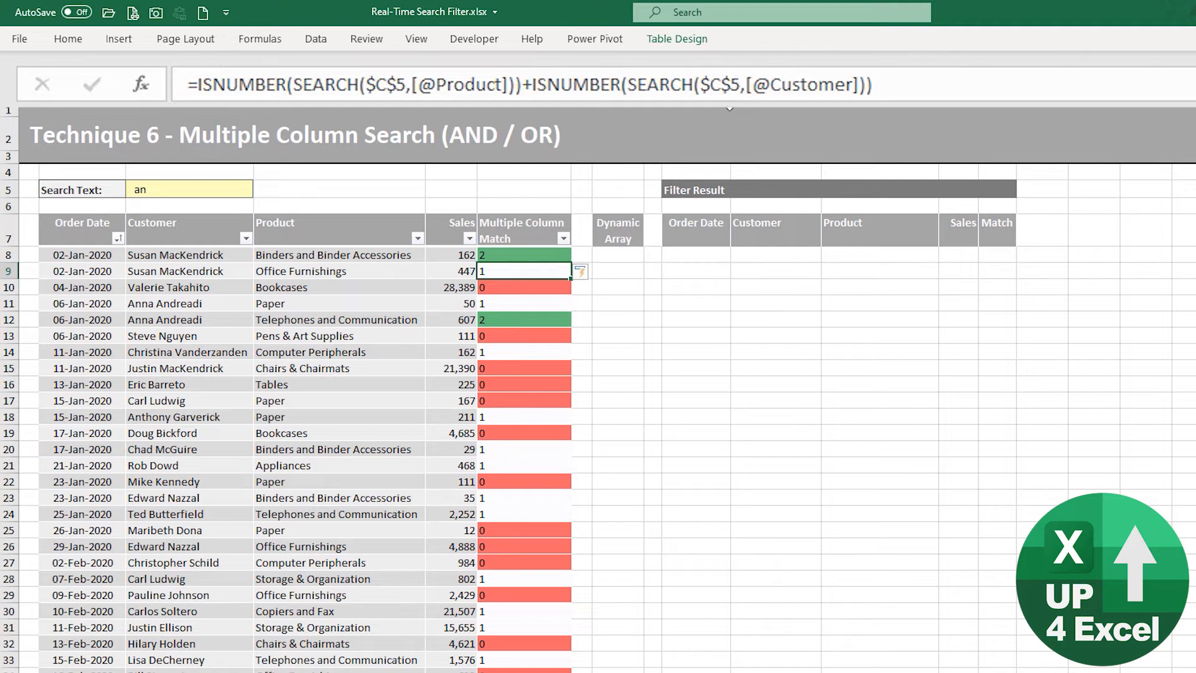
- Change the plus sign between the two ISNUMBER expressions in F9 to an asterisk for AND logic
click(534, 84)
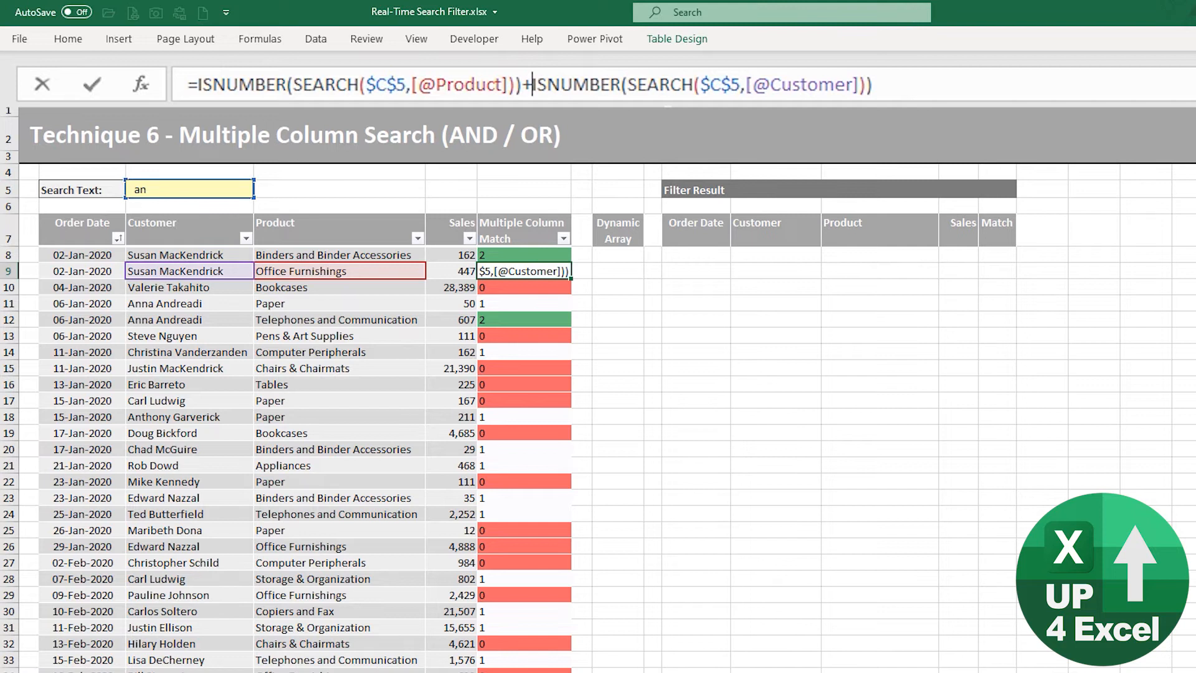
key(BackSpace)
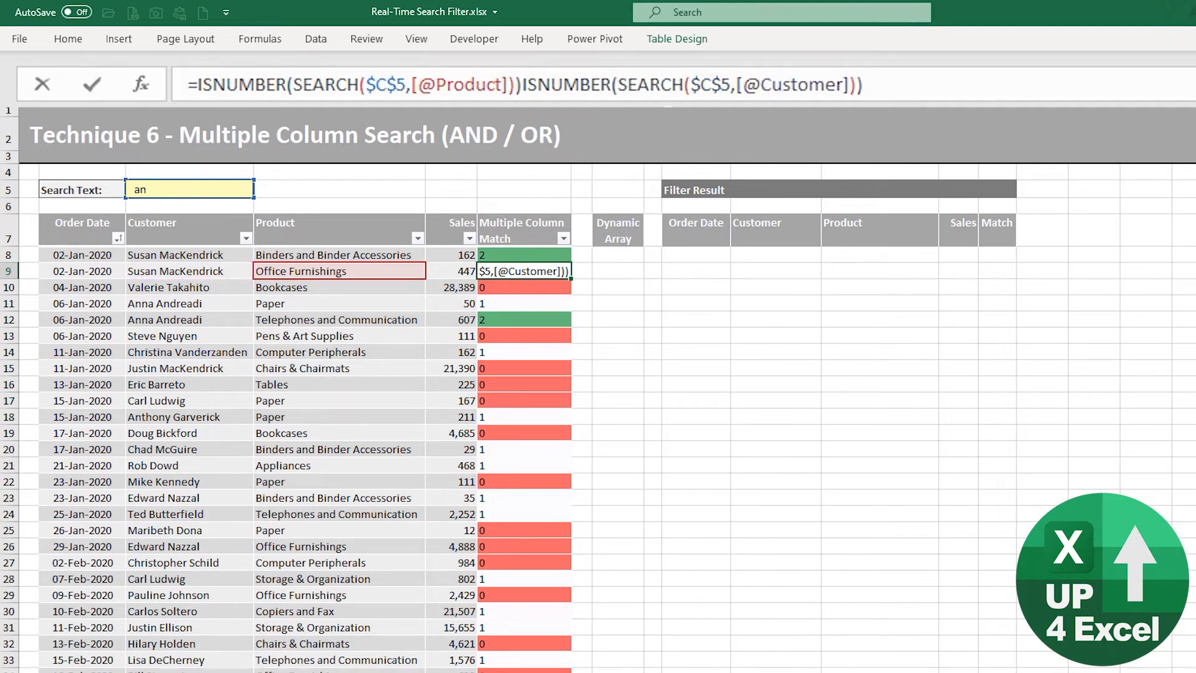
text(*)
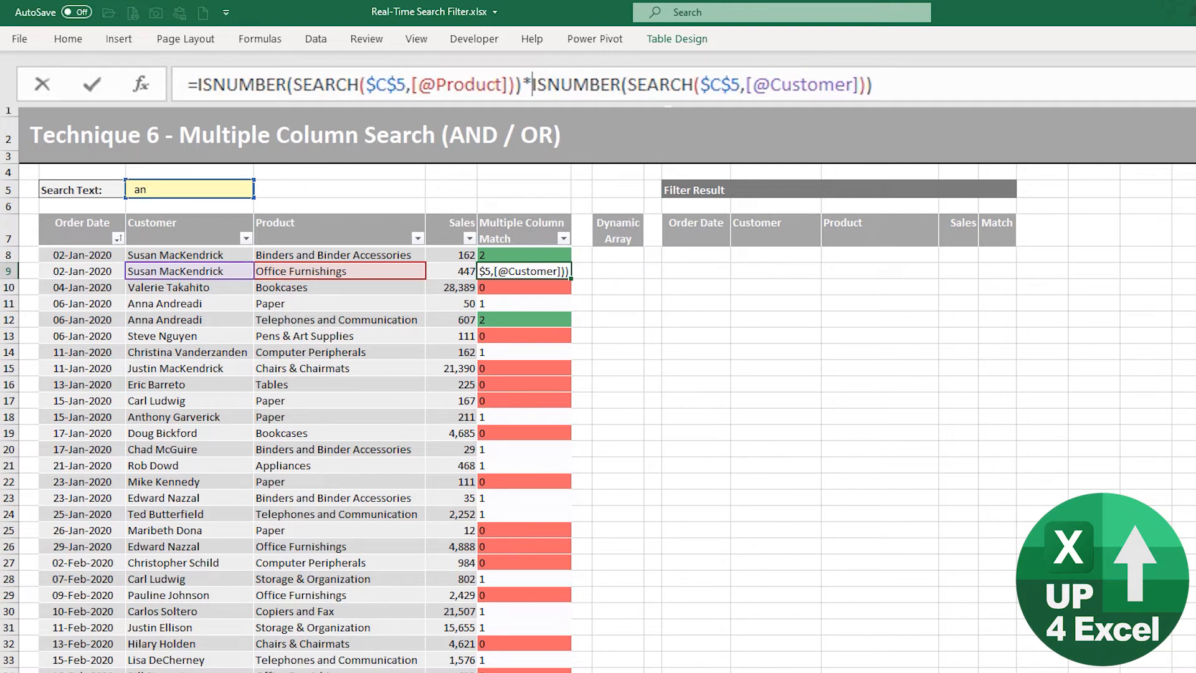
key(Return)
- Examine the first rows of the Multiple Column Match column for how the AND formula scores them
key(Up)
key(Up)
key(Down)
key(Down)
key(Down)
key(Down)
key(Down)
key(Up)
key(Up)
key(Up)
key(Up)
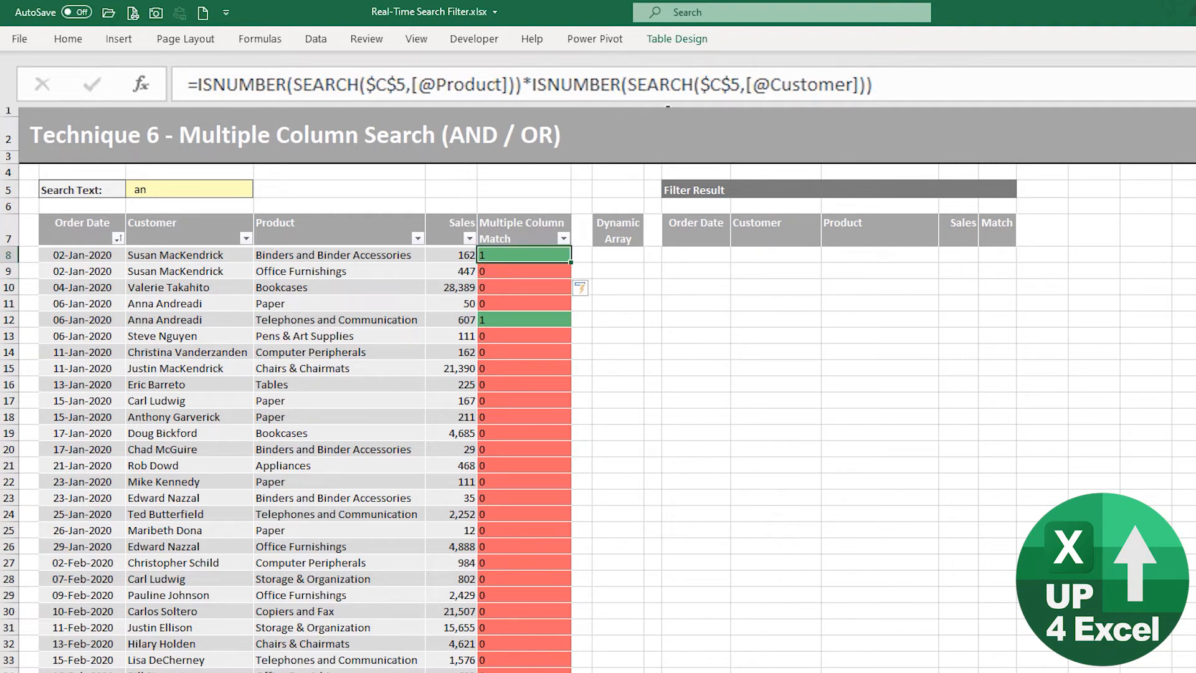
- Change the asterisk between the two ISNUMBER expressions in F8 back to a plus sign for OR logic
click(530, 85)
key(Delete)
text(+)
key(Return)
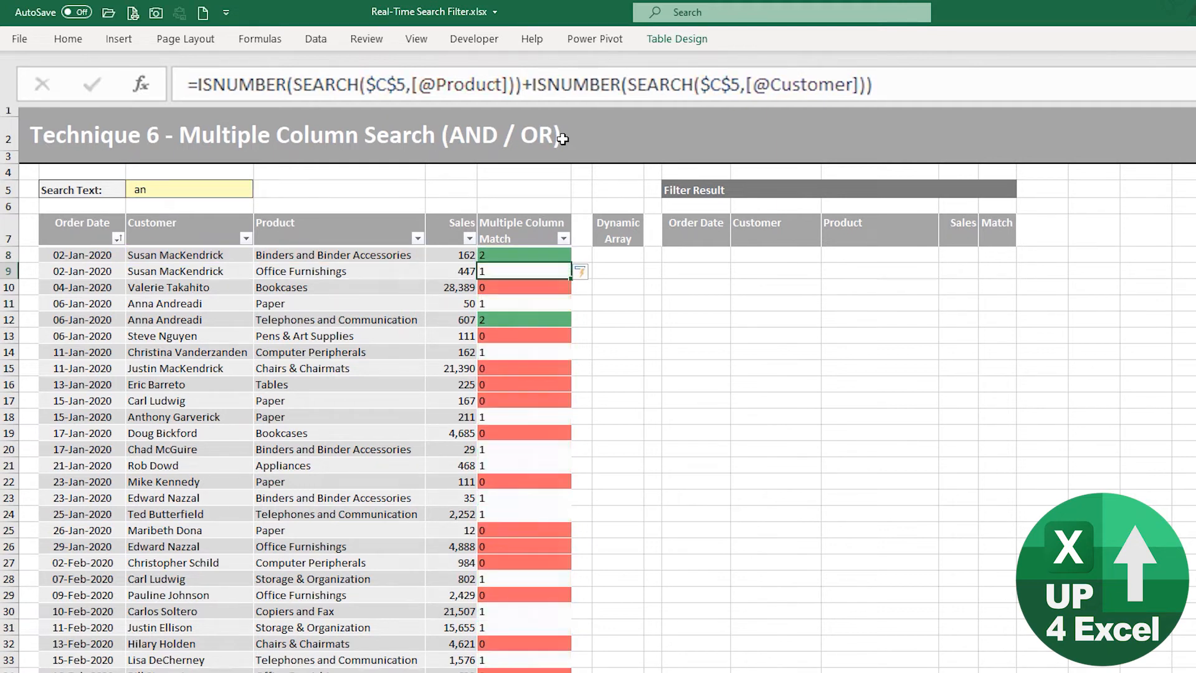
key(Up)
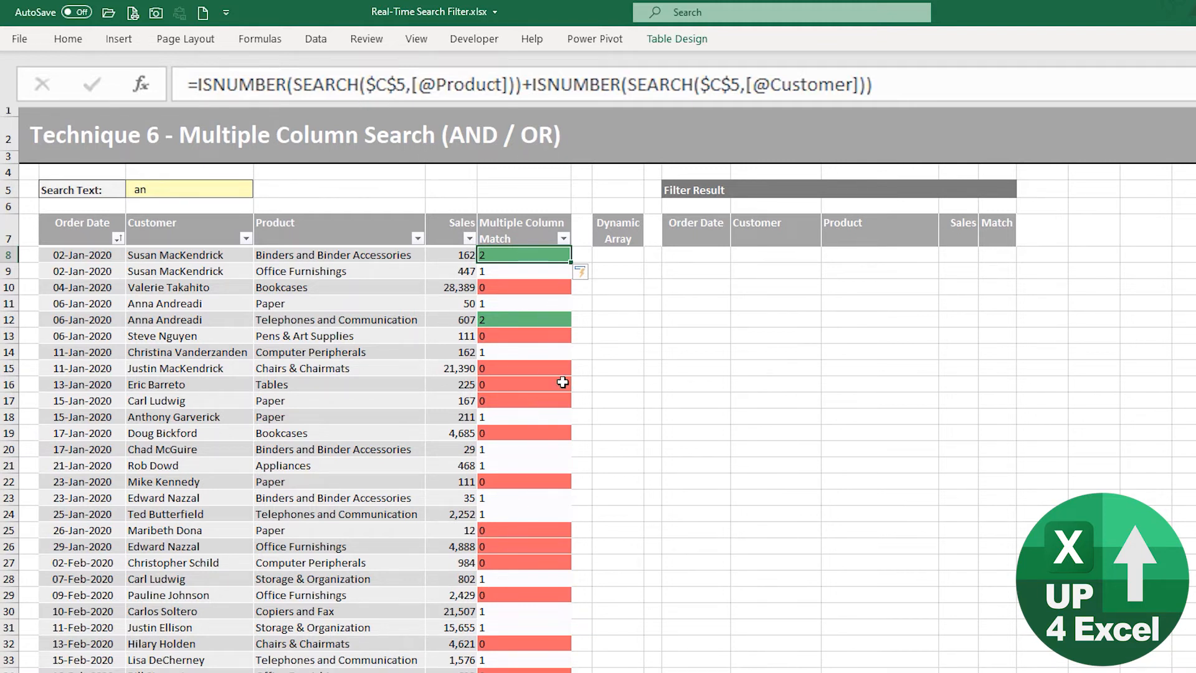
- Wrap the summed ISNUMBER expressions in F8 in parentheses and compare them with <>0
click(196, 83)
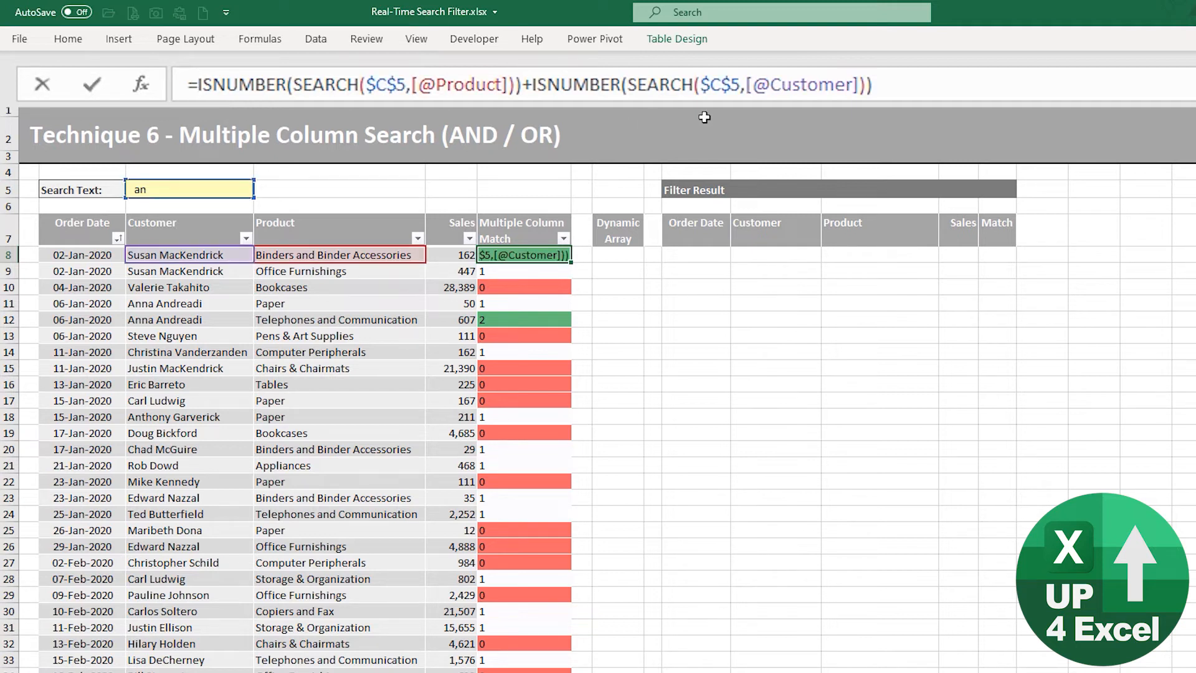
text(()
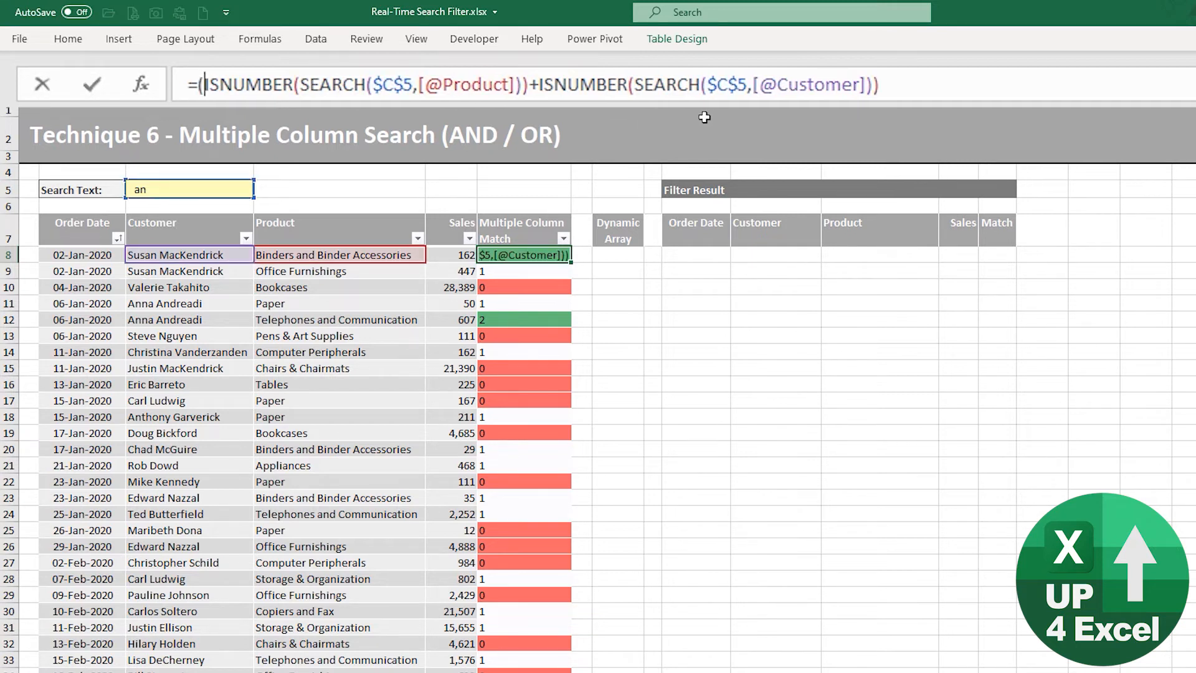
click(900, 80)
text()<>0)
key(Return)
key(Up)
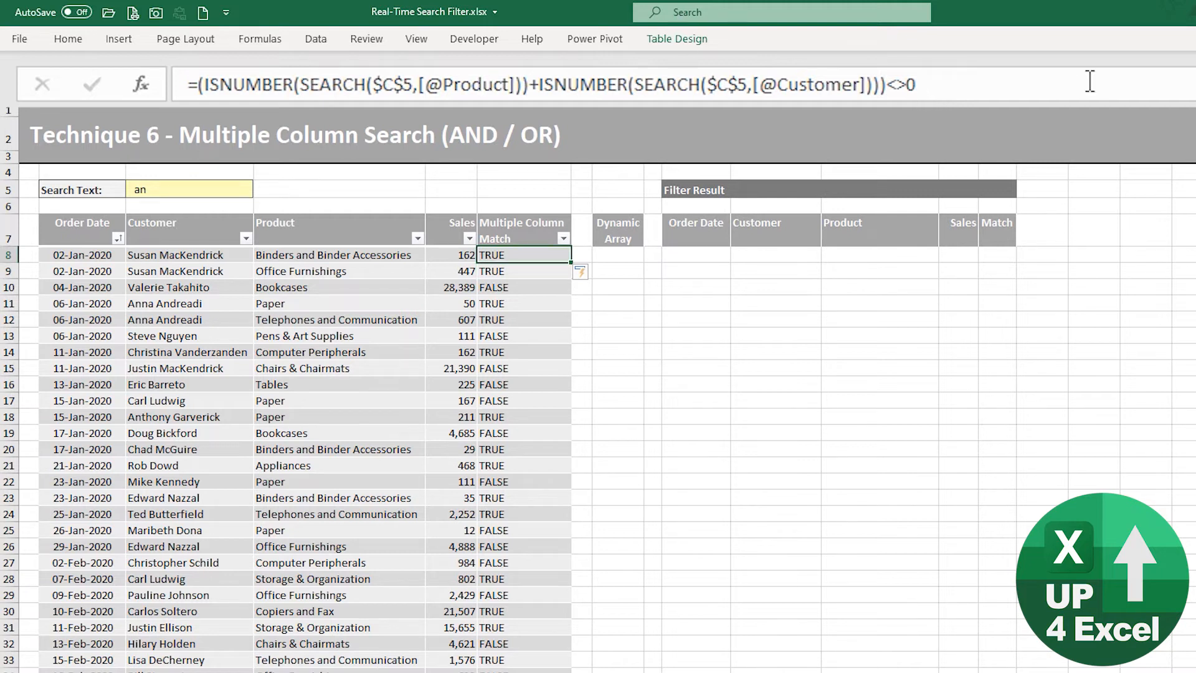
- Enclose the whole <>0 comparison in F8 in parentheses preceded by a double minus
click(200, 84)
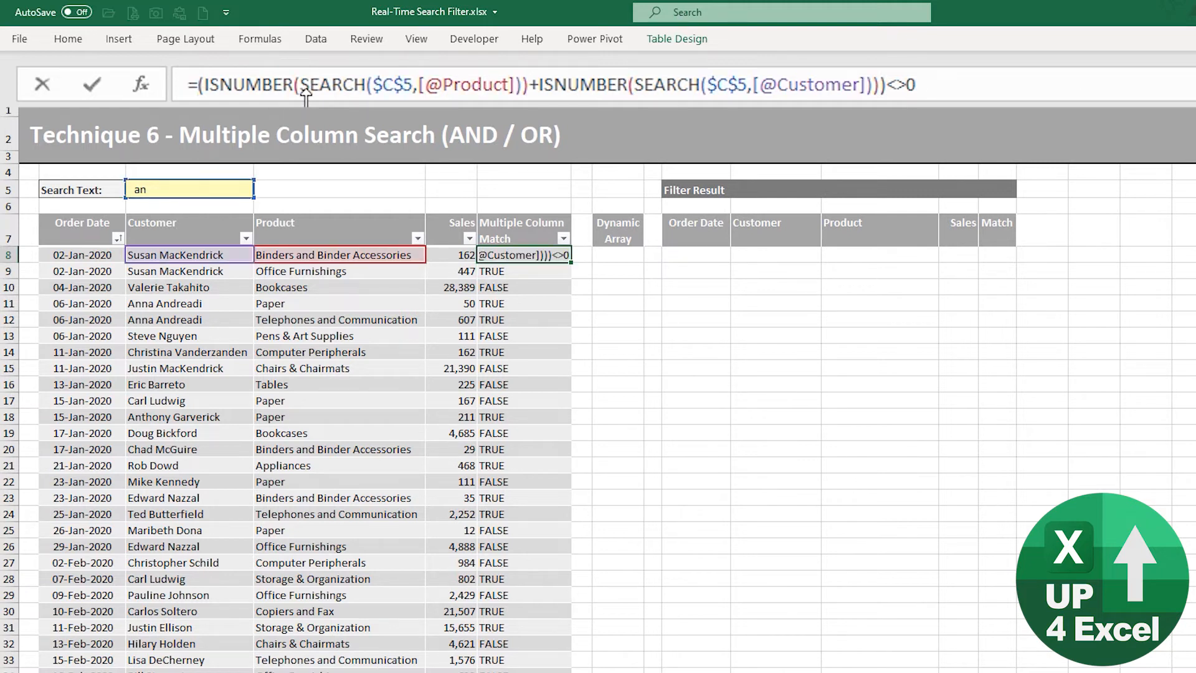
text(--()
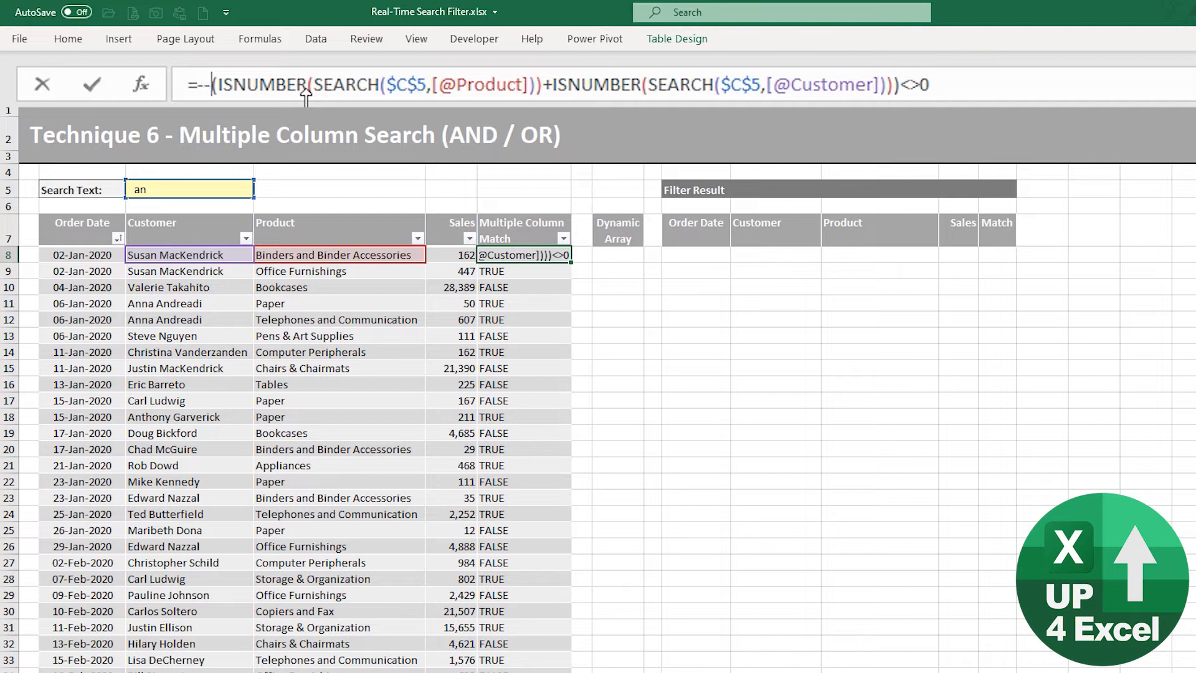
click(975, 92)
text())
key(ctrl+Return)
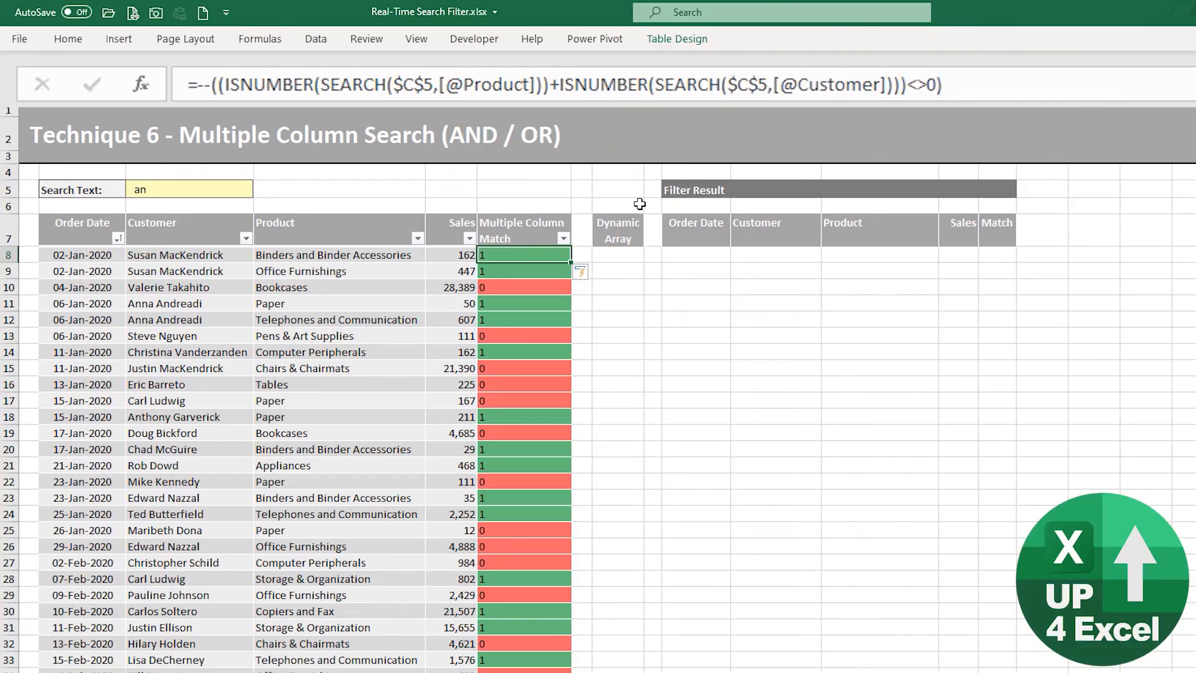
- Copy the <>0 comparison from F8, without the double minus and outer parentheses, into a formula in the Dynamic Array cell H8
drag(221, 87, 937, 91)
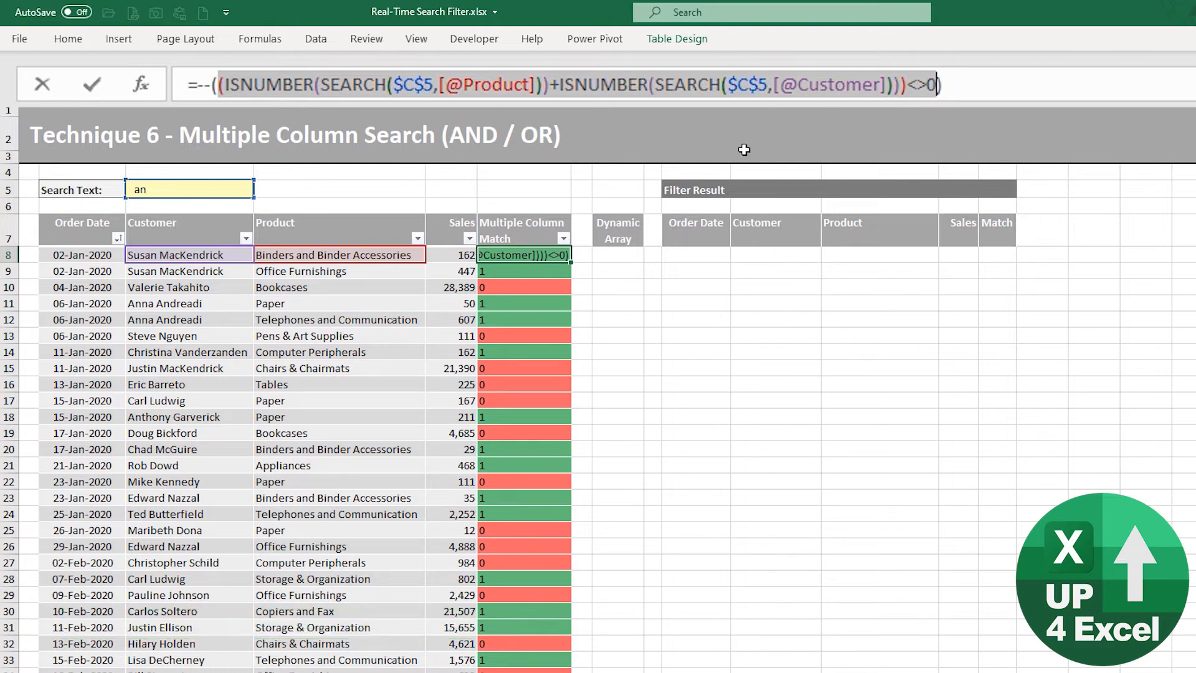
key(ctrl+c)
key(Return)
key(Up)
key(Right)
text(=)
key(ctrl+v)
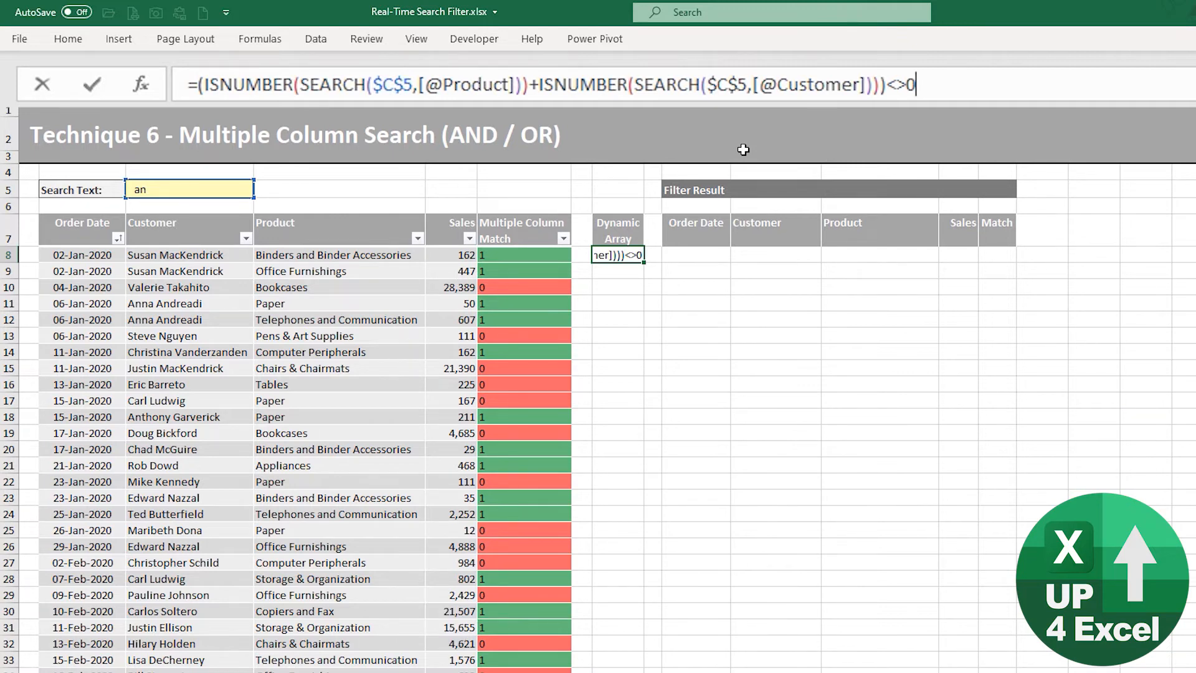
key(Return)
key(Return)
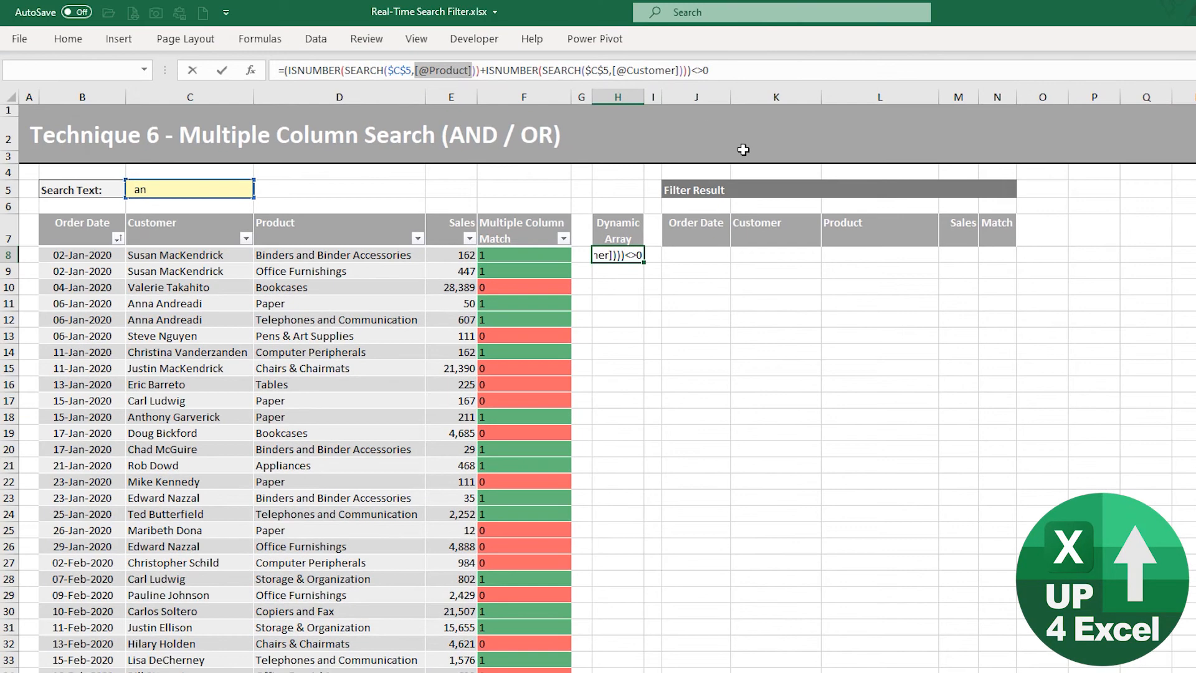
- Replace the single-row references in the H8 formula with the full columns tblOrdersT6[Product] and tblOrdersT6[Customer], and commit it
click(311, 215)
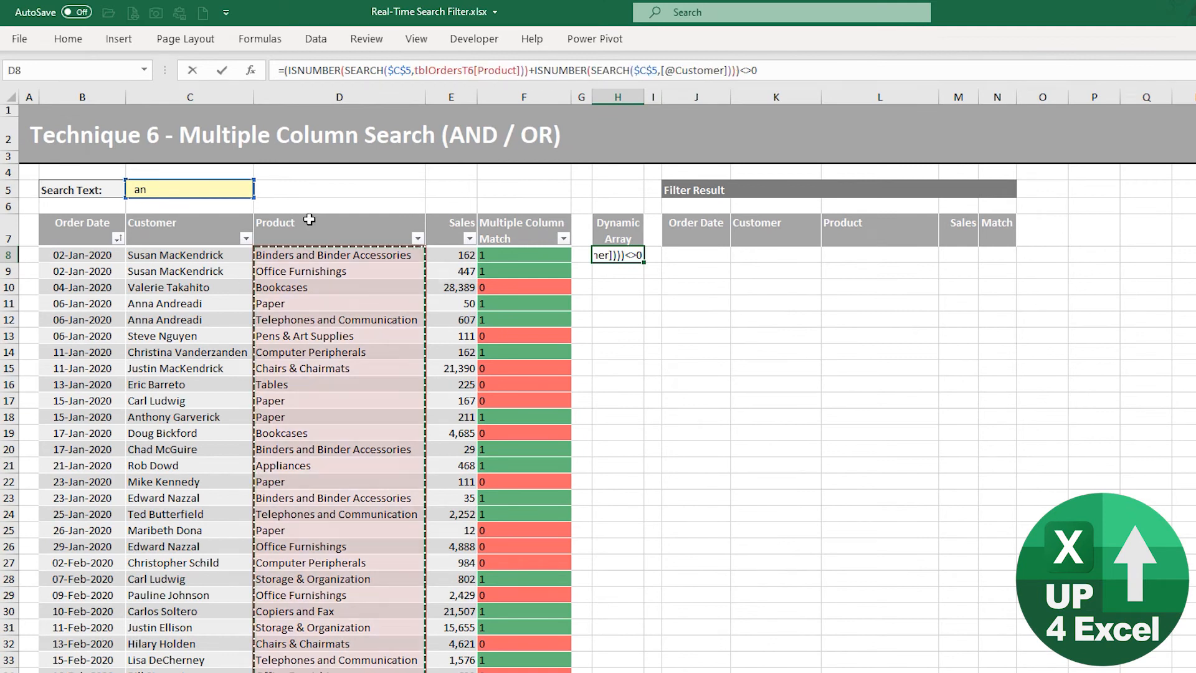
key(Return)
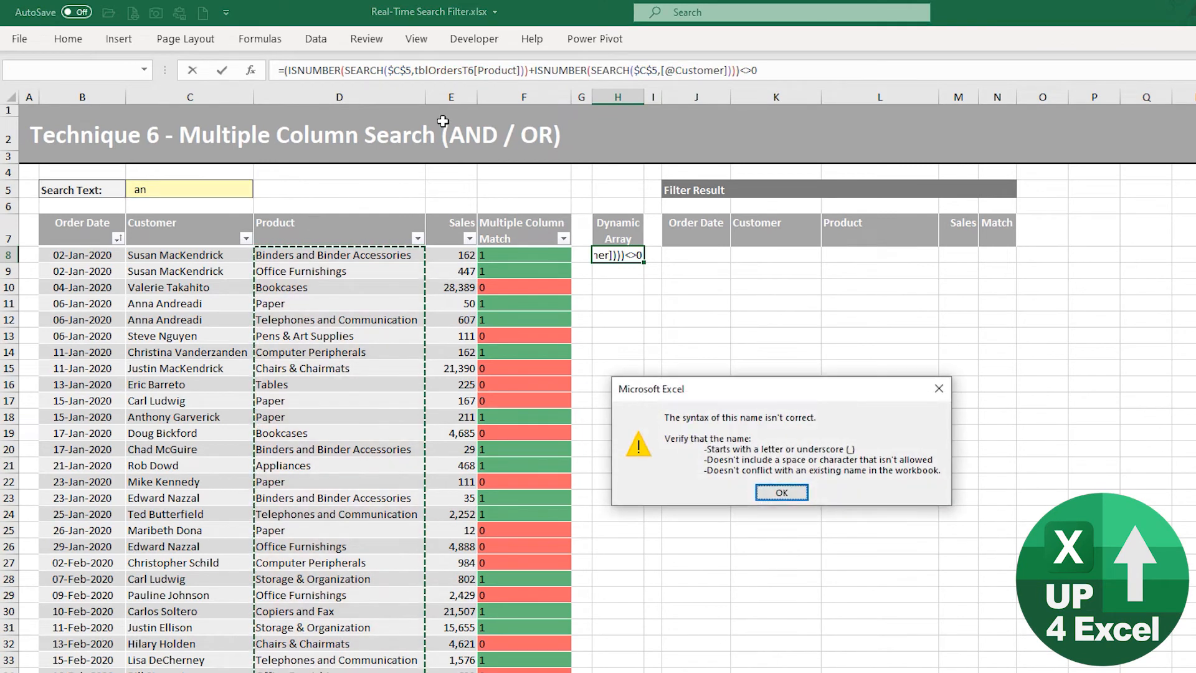
key(Return)
text(3)
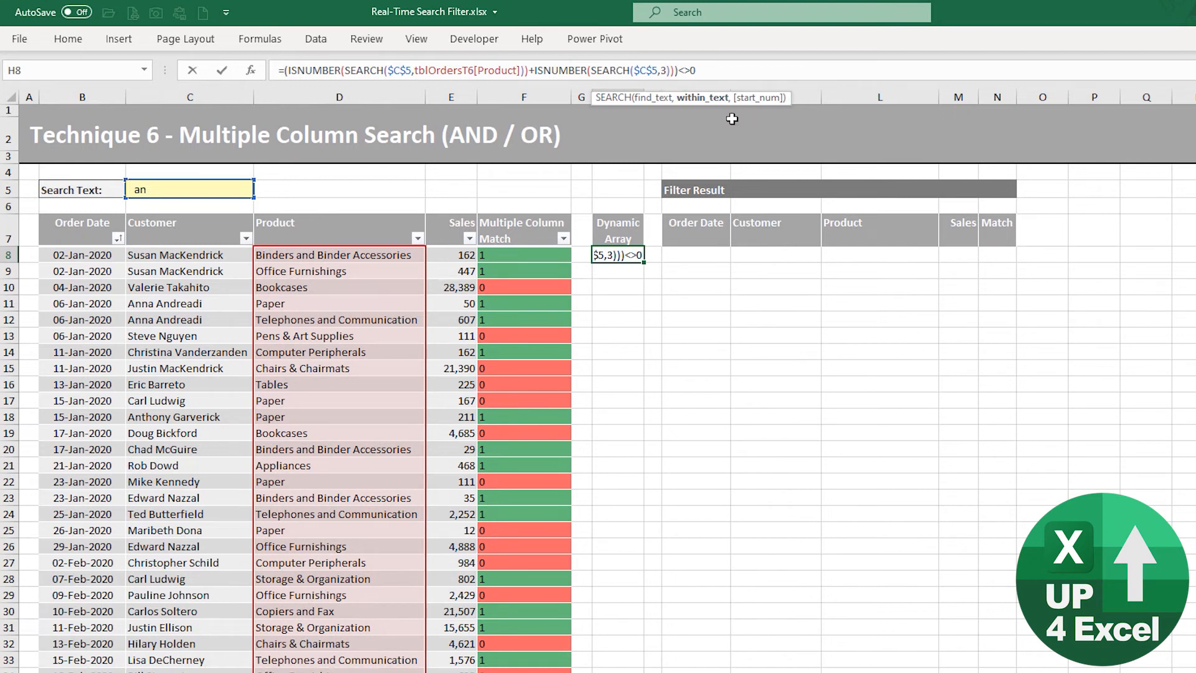
key(BackSpace)
click(214, 216)
key(Return)
key(Up)
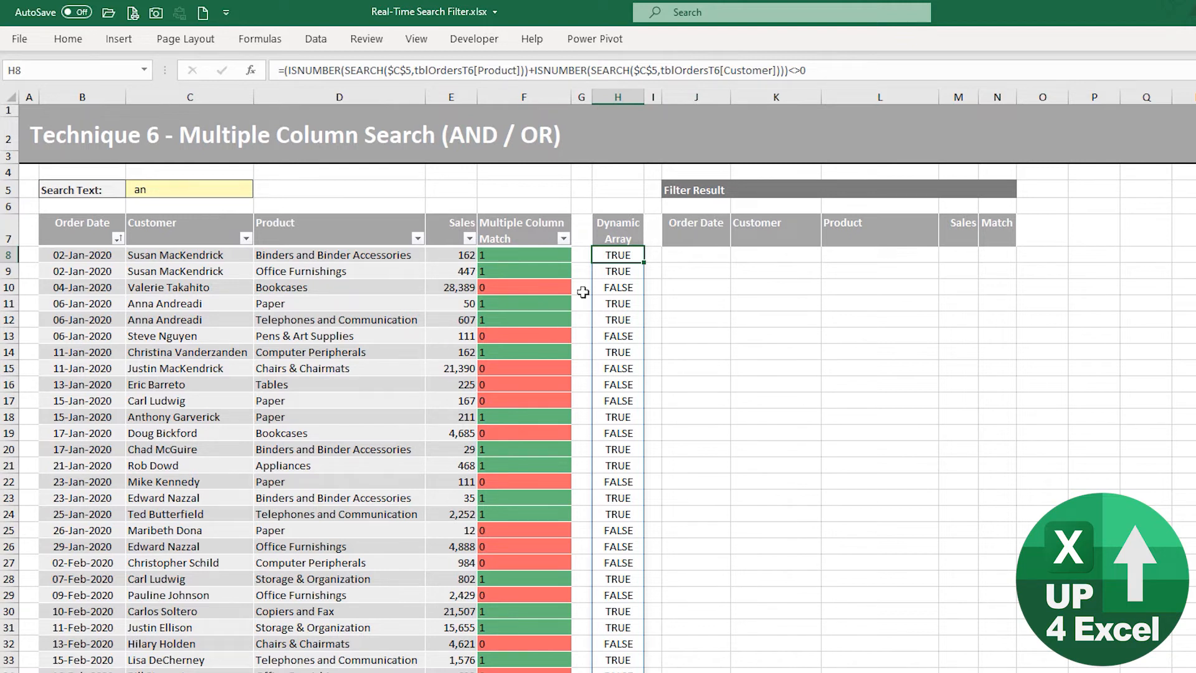
- Enter =FILTER(tblOrdersT6,H8#,"None") in cell J8 under Filter Result
click(684, 257)
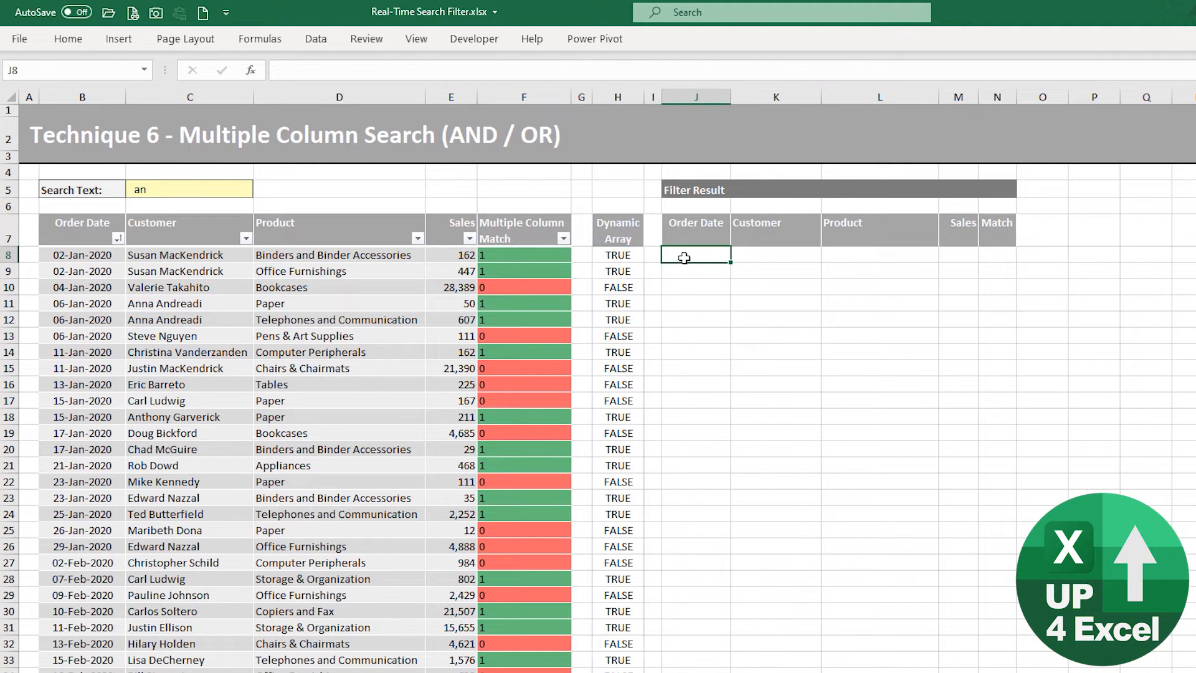
text(=FILTER()
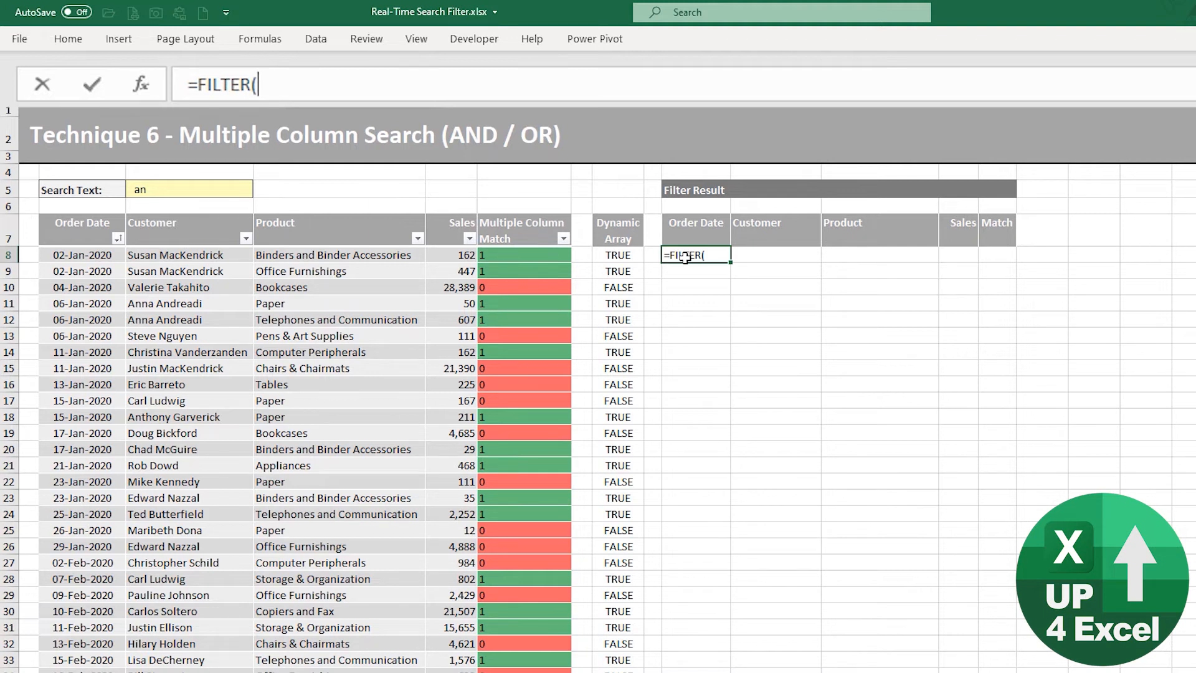
drag(72, 216, 484, 211)
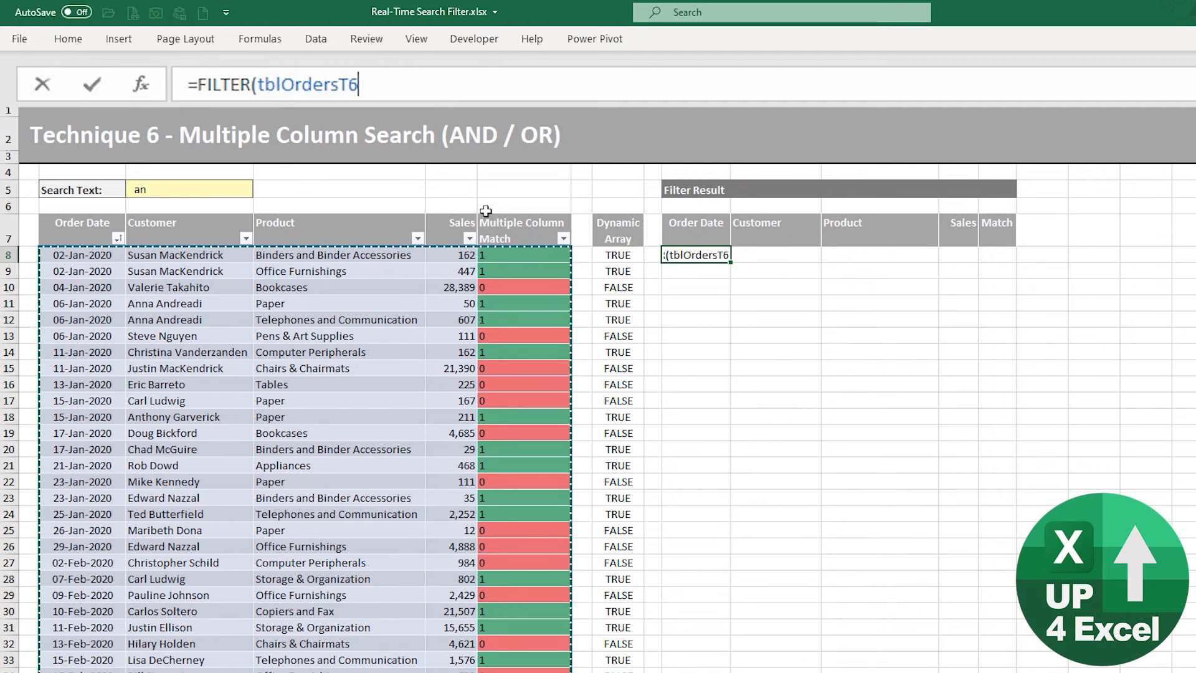
text(,)
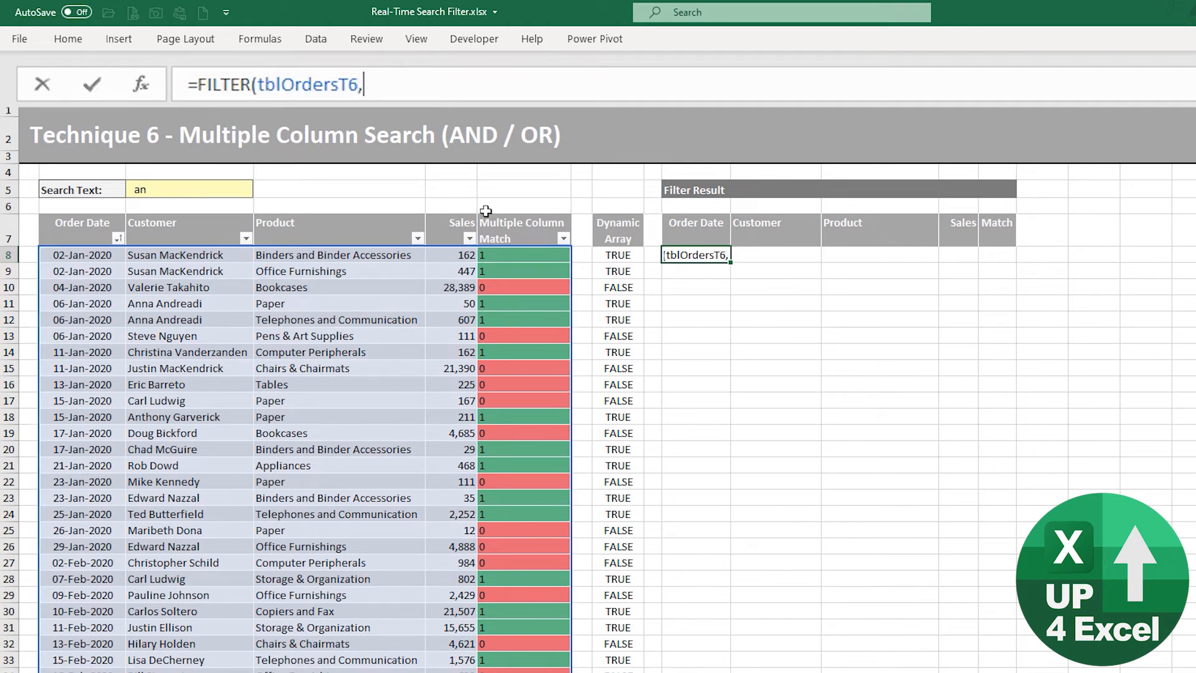
click(614, 253)
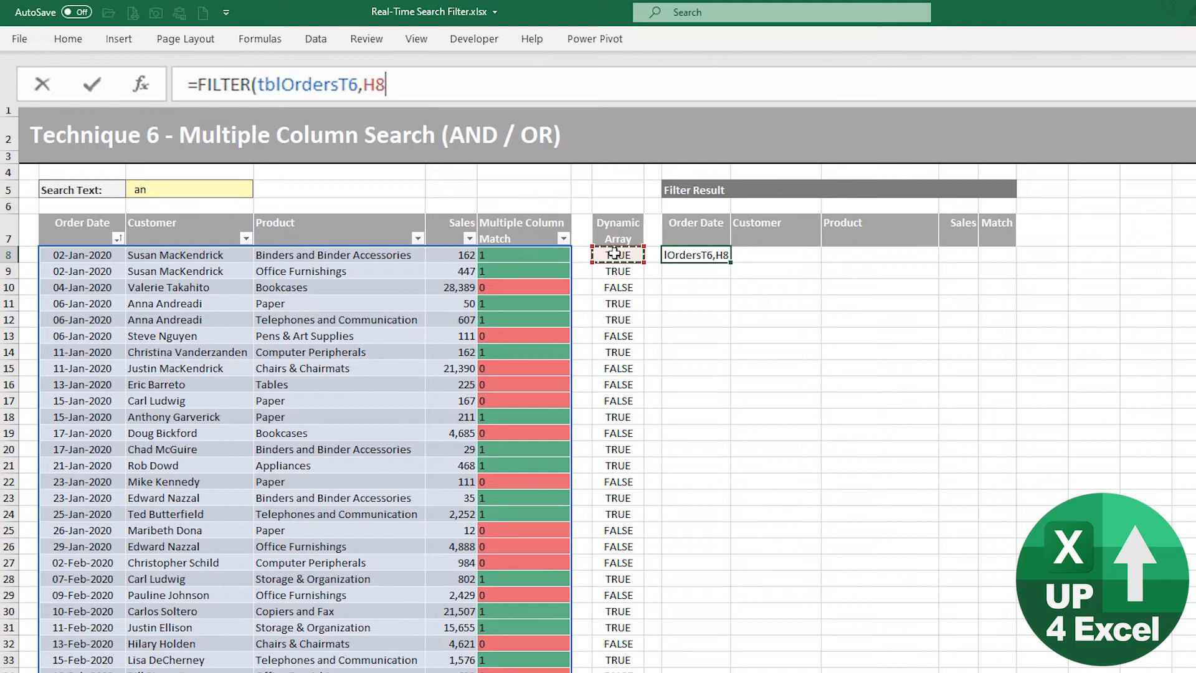
text(#)
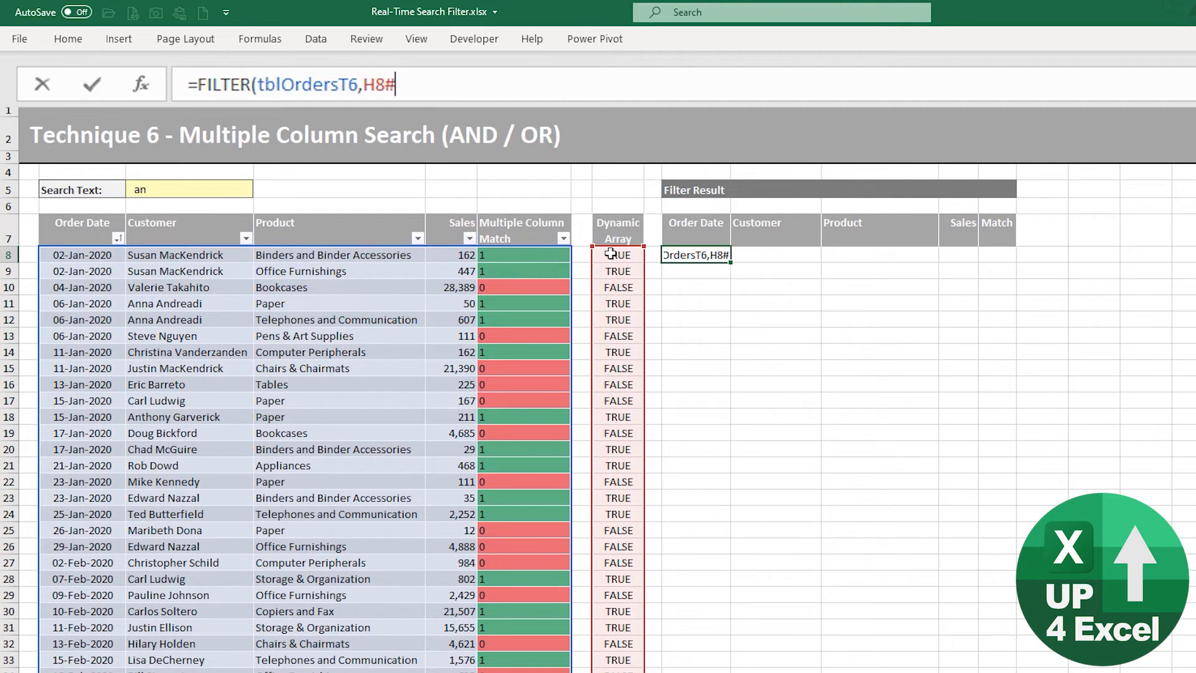
text(,"None"))
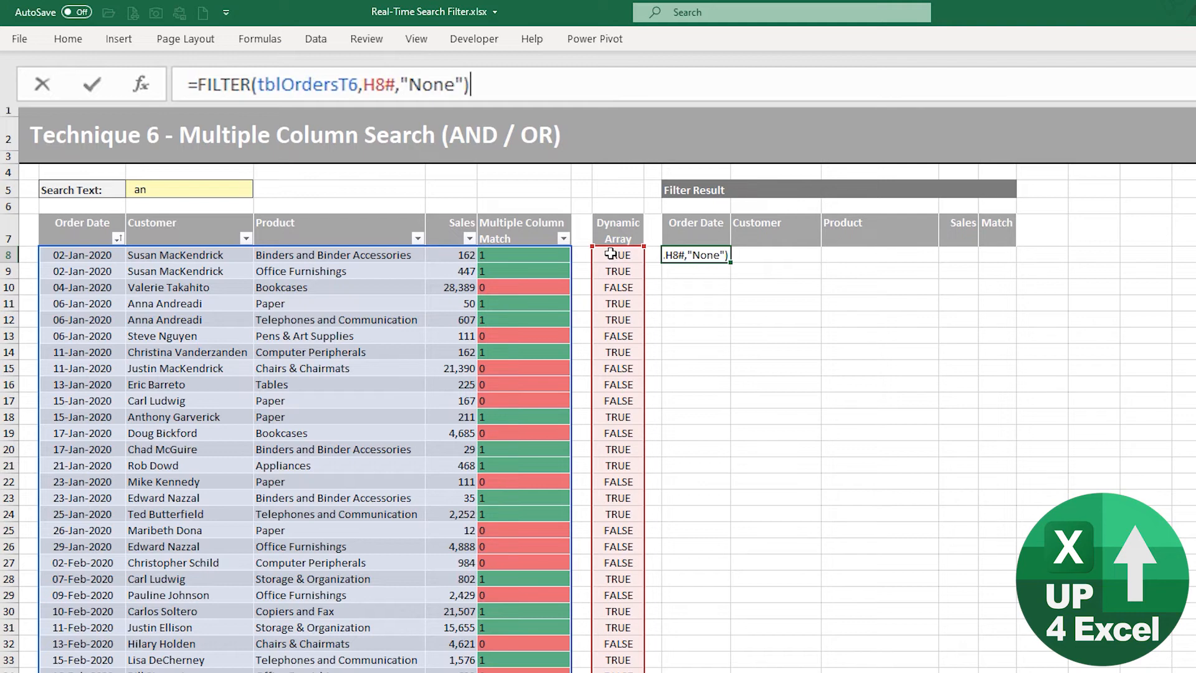
key(Return)
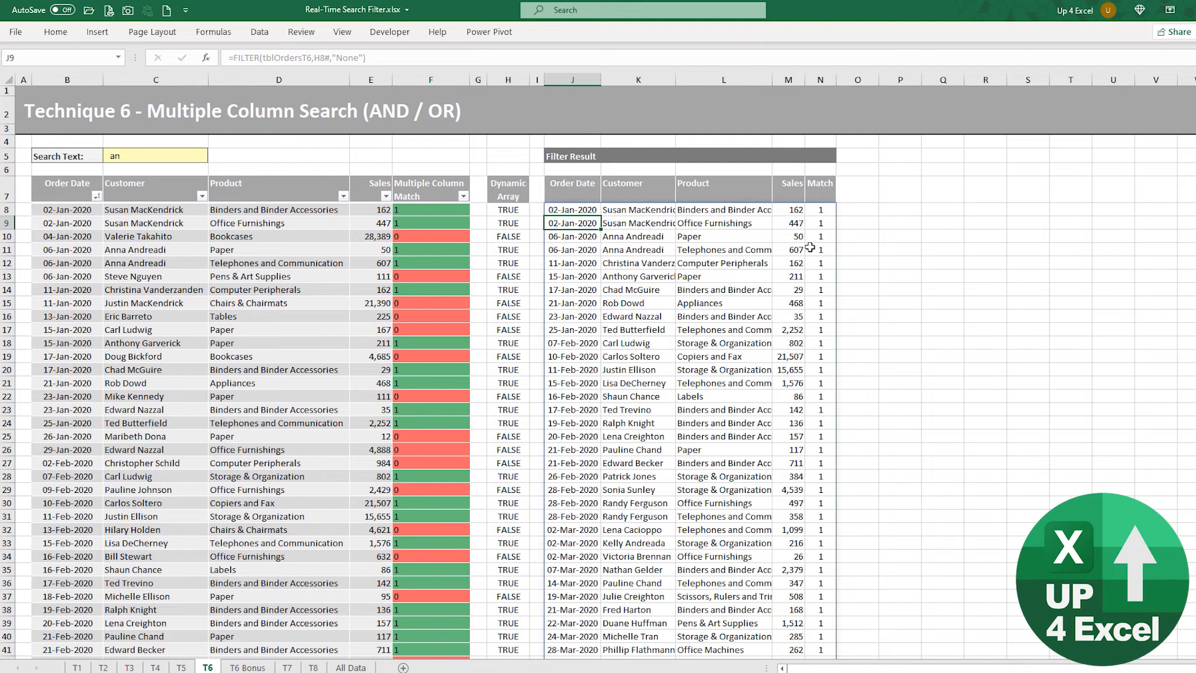
- Test the T6 filter by entering the search texts "pap" and "pen" in the Search Text box
click(131, 154)
key(BackSpace)
key(BackSpace)
text(pa)
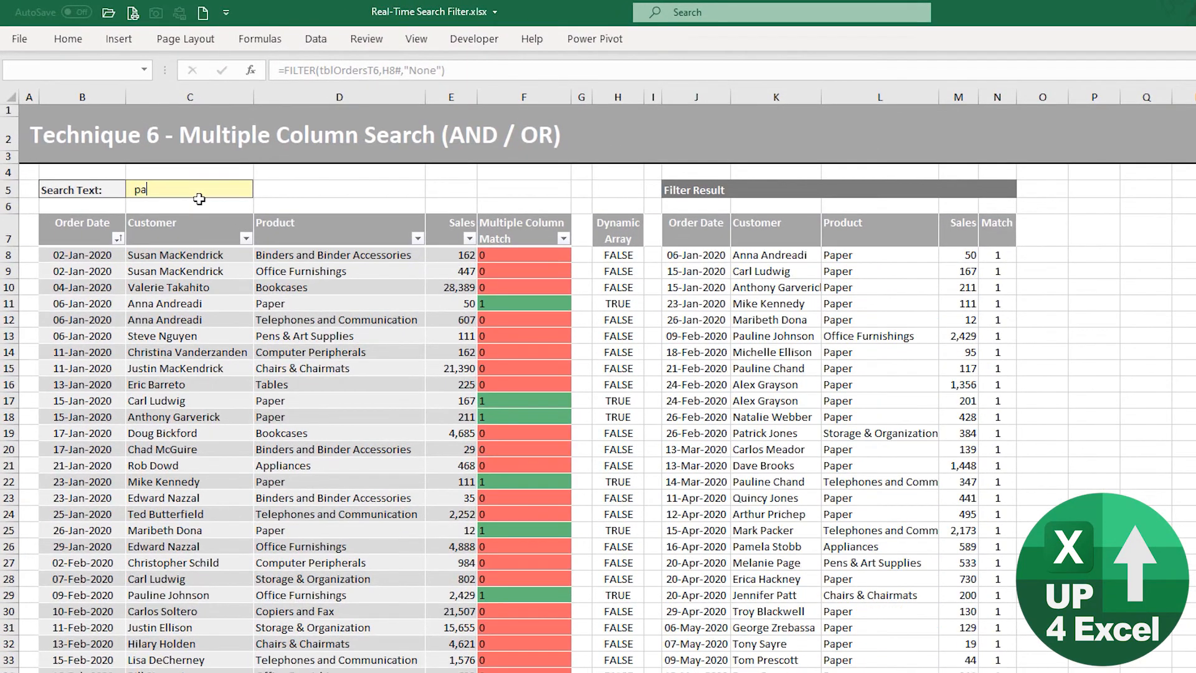
text(p)
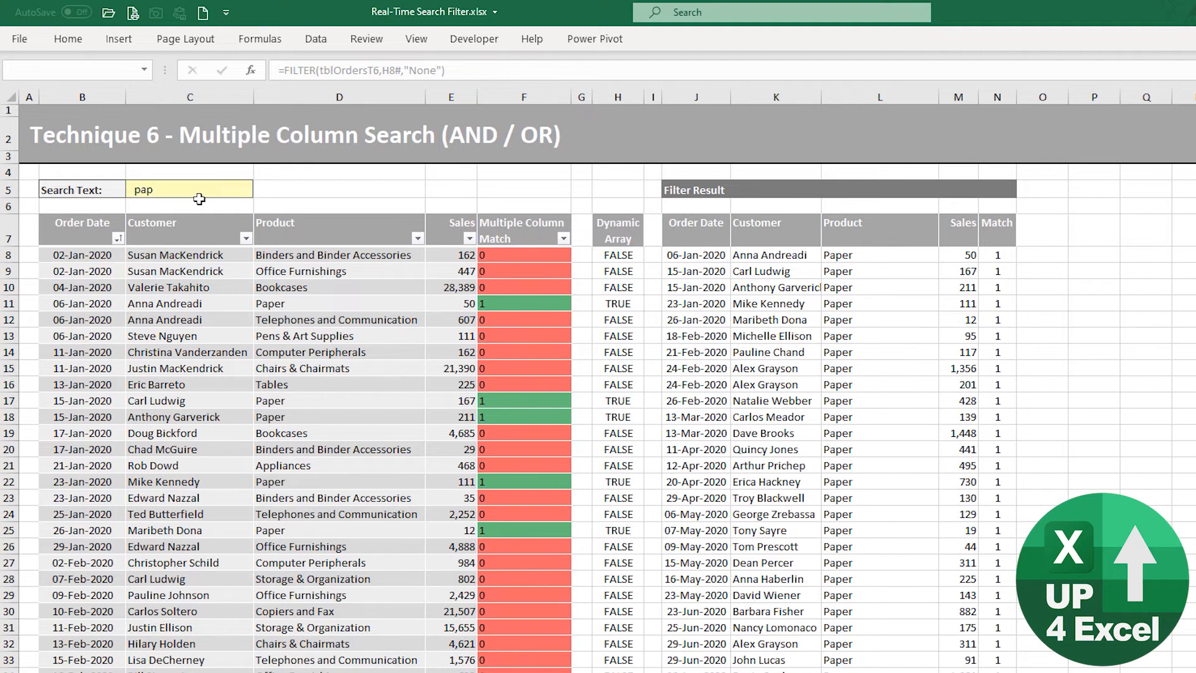
key(BackSpace)
key(BackSpace)
key(BackSpace)
text(pen)
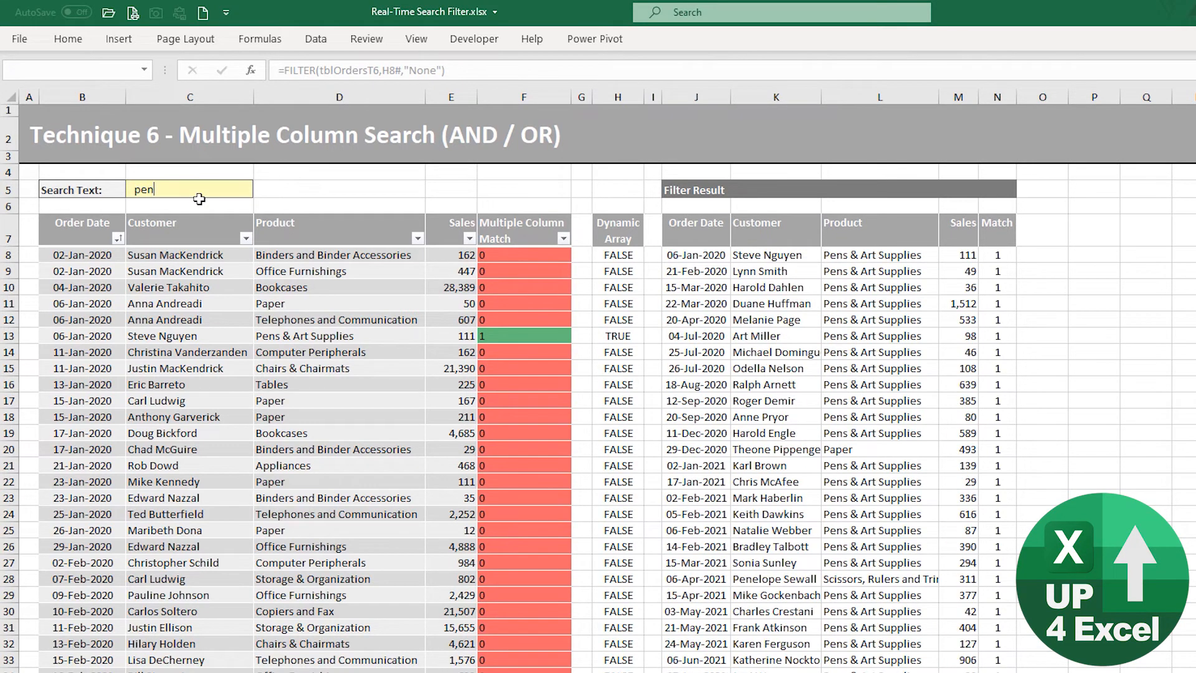
- Test the T6 filter with the product text "tabl" and the customer text "sus" in the Search Text box
key(BackSpace)
key(BackSpace)
key(BackSpace)
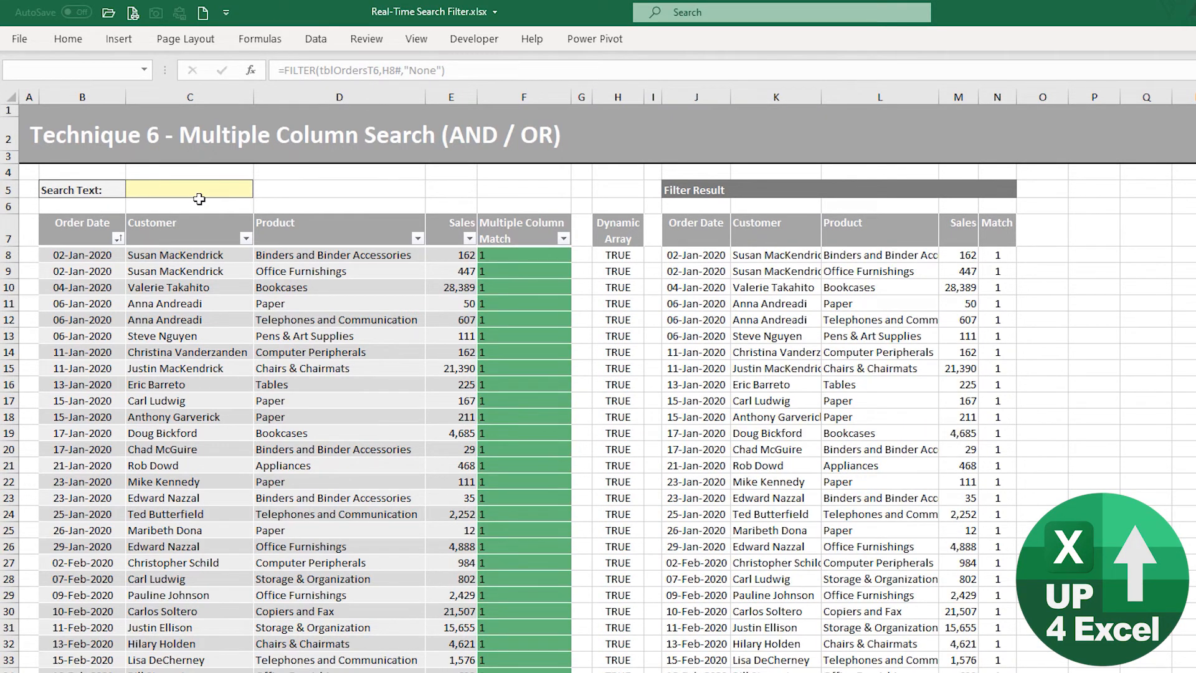
text(tabl)
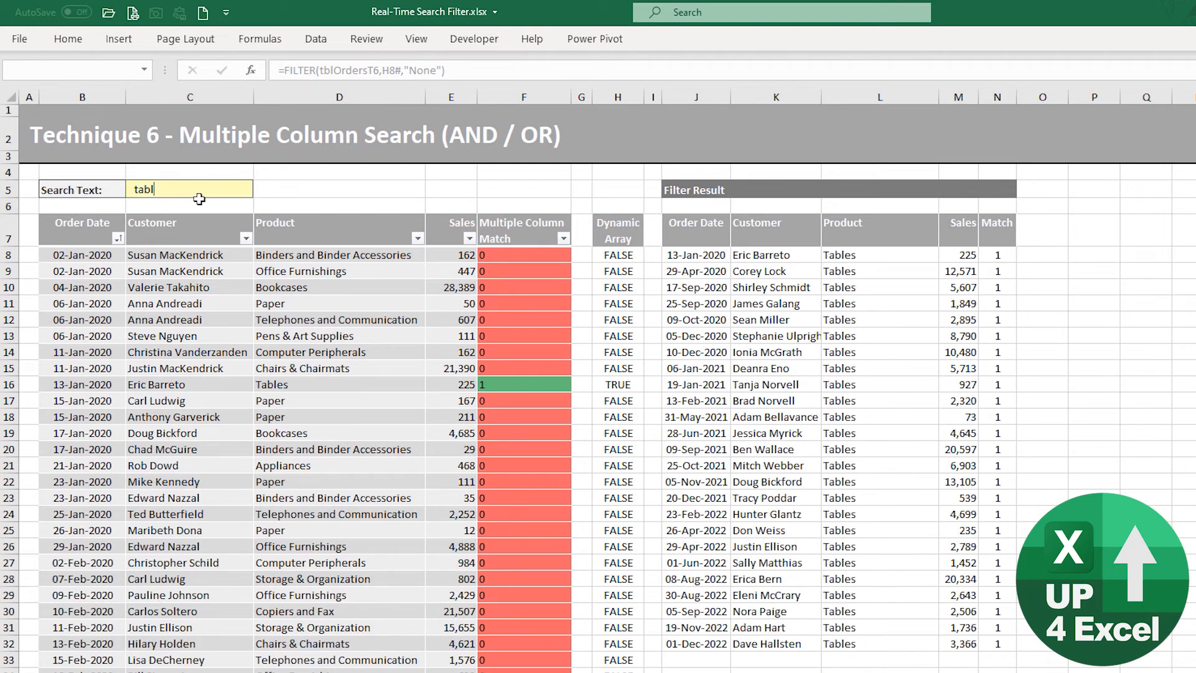
key(ctrl+shift+Left)
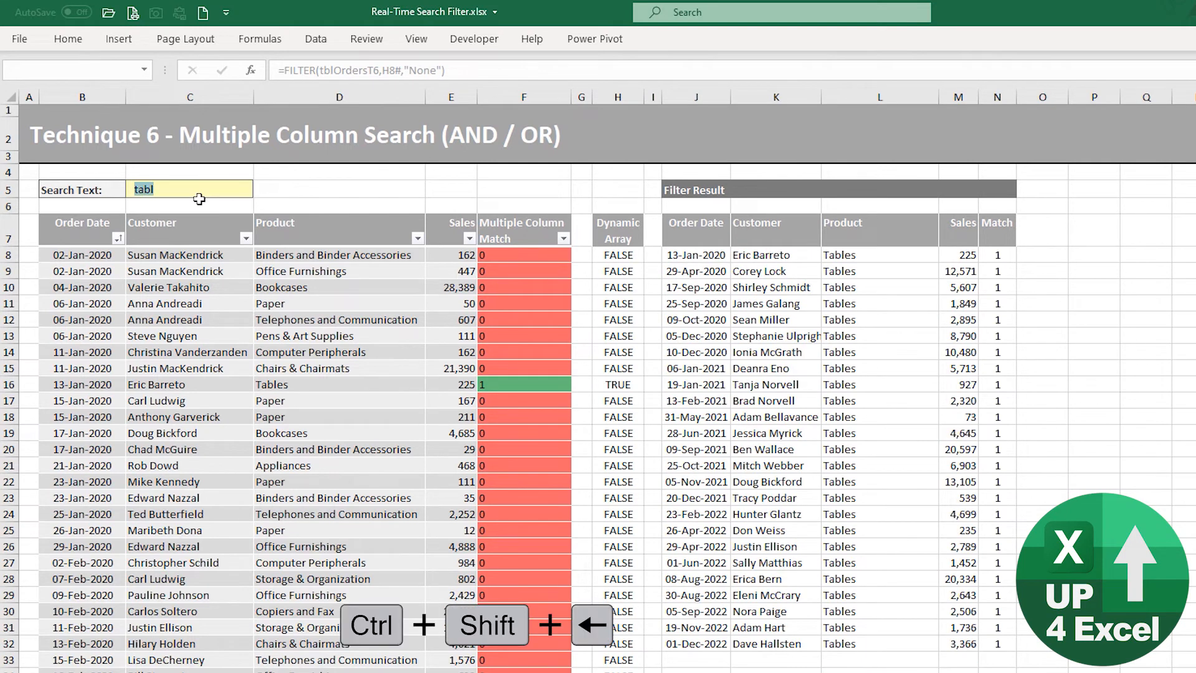
text(sus)
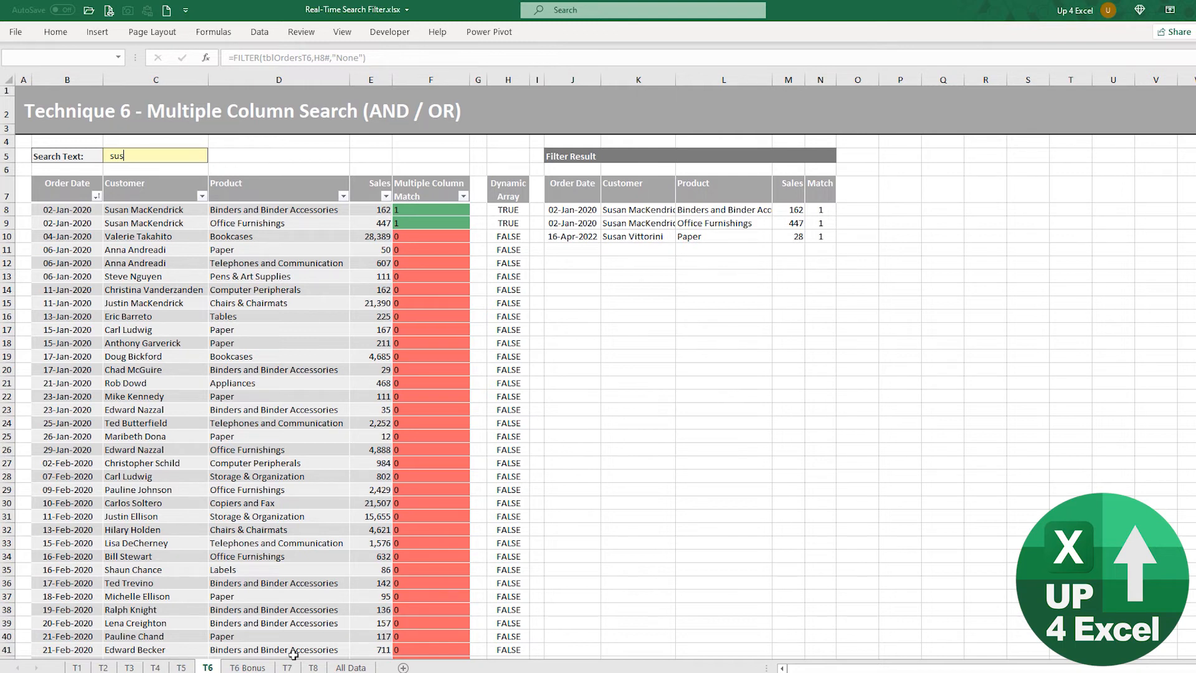
- Open the T6 Bonus sheet, highlighting the Customer to Region headers and selecting the first Search Column cell, L8
click(247, 667)
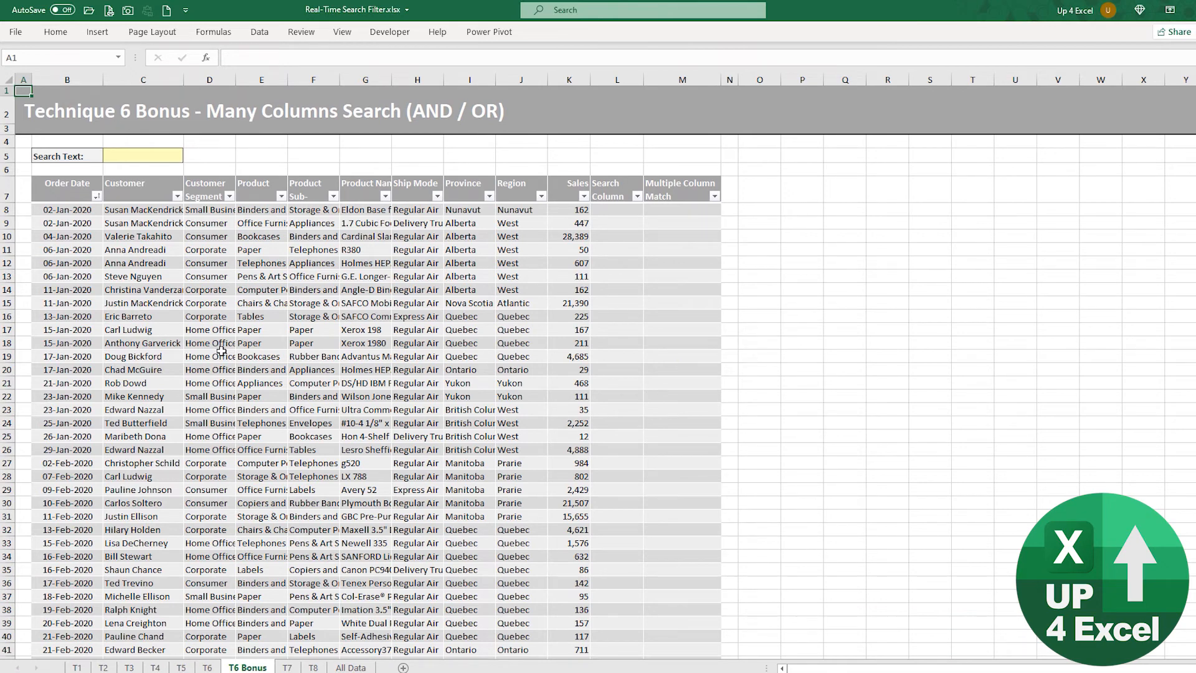
drag(149, 187, 514, 192)
drag(625, 233, 624, 234)
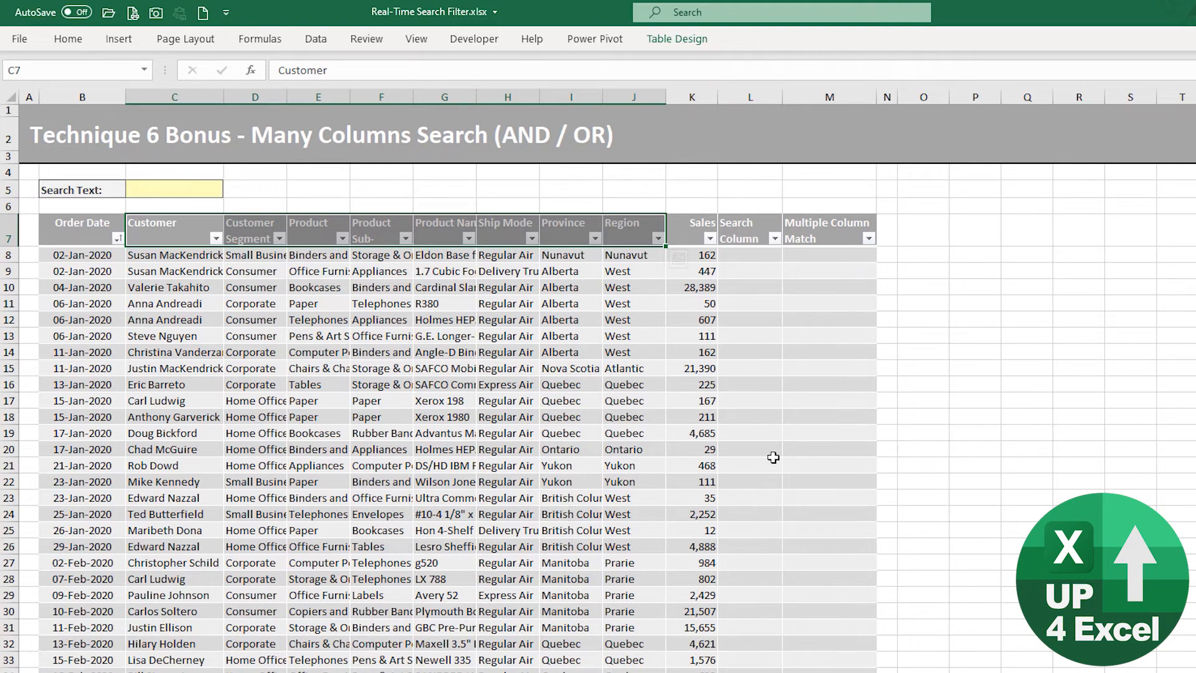
click(751, 253)
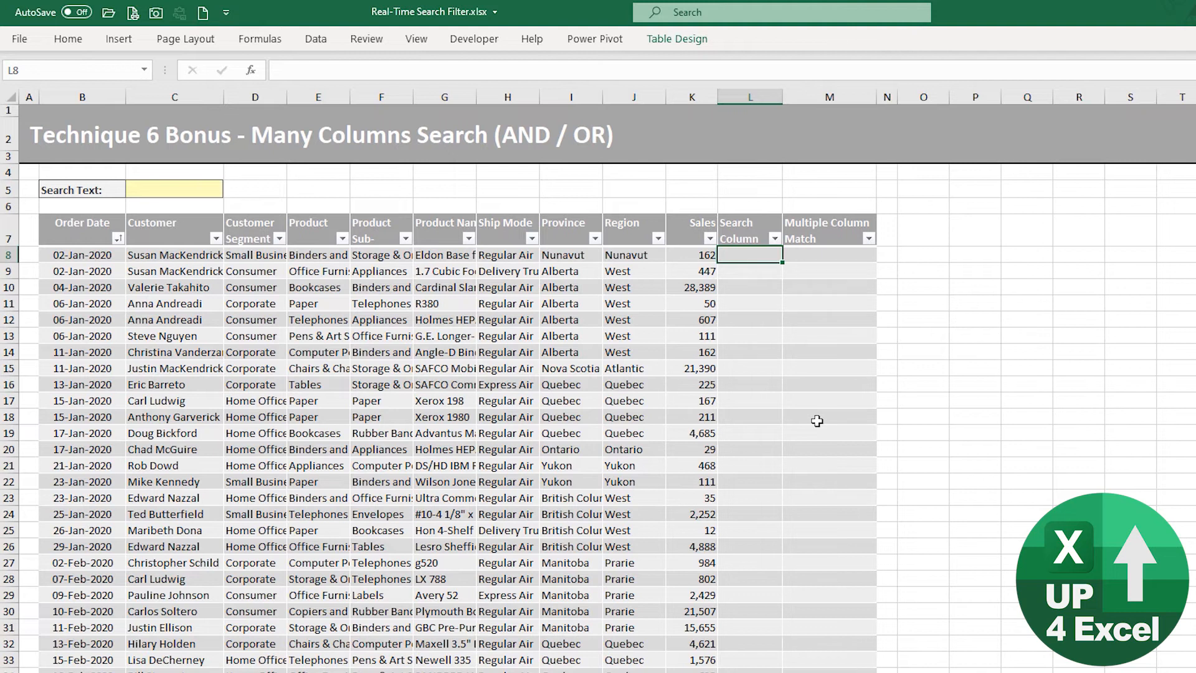
text(=)
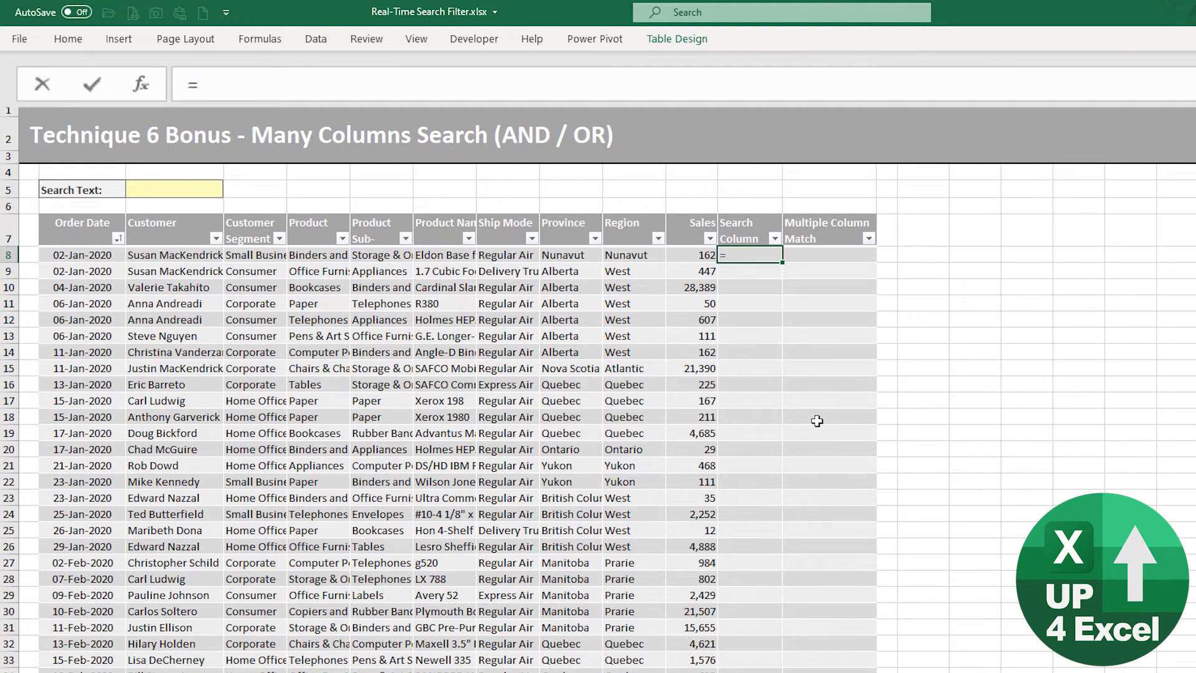
click(195, 257)
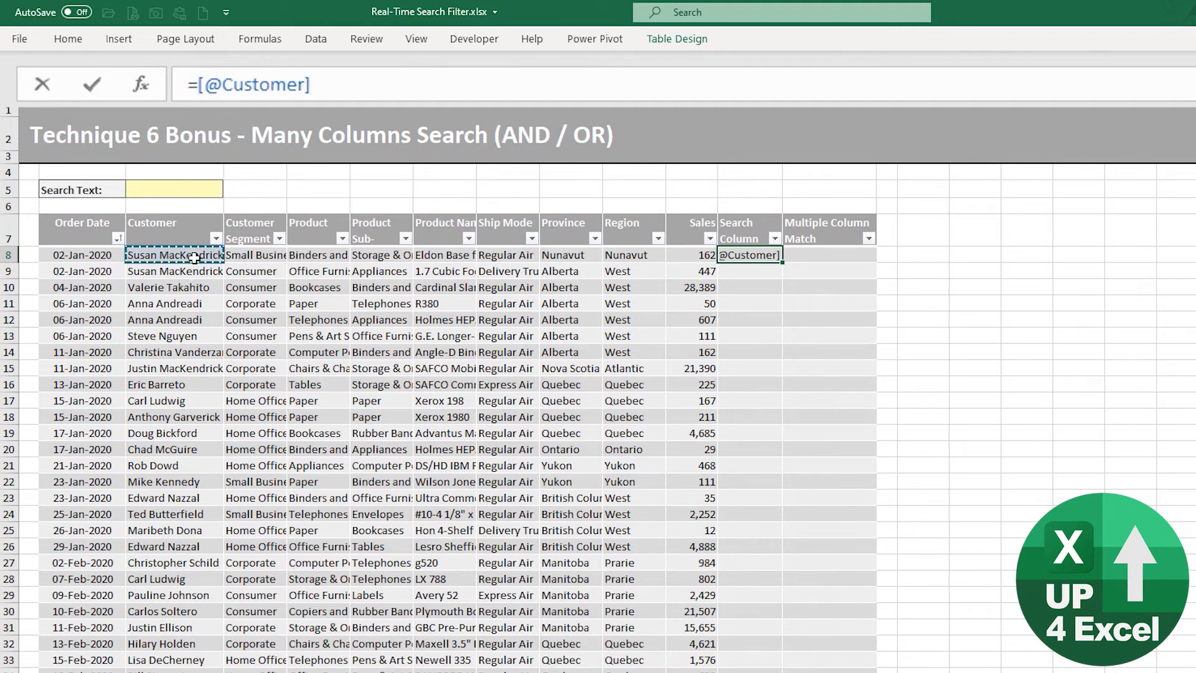
text(&" "&)
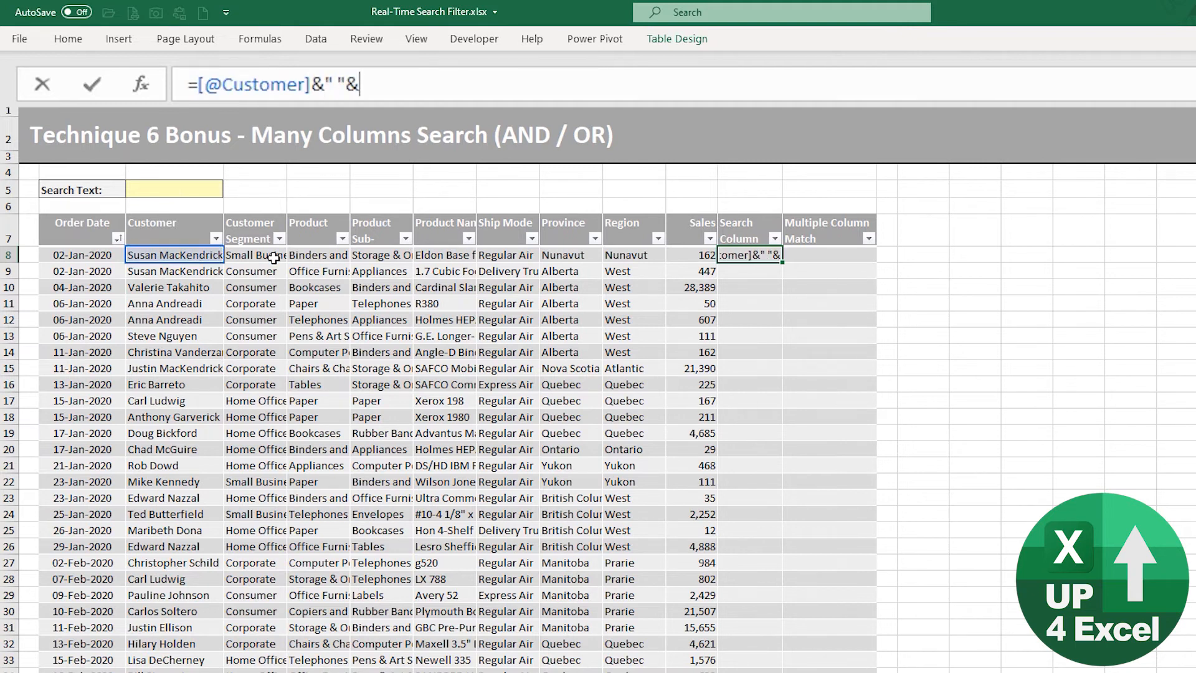
click(274, 257)
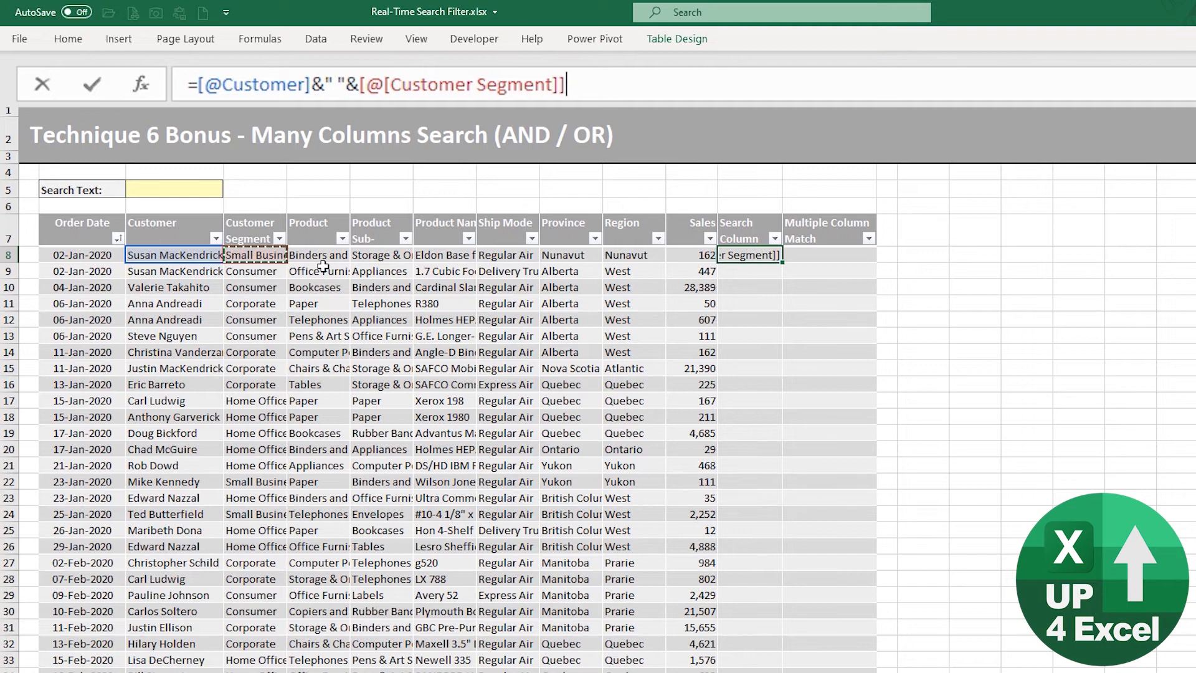
key(Escape)
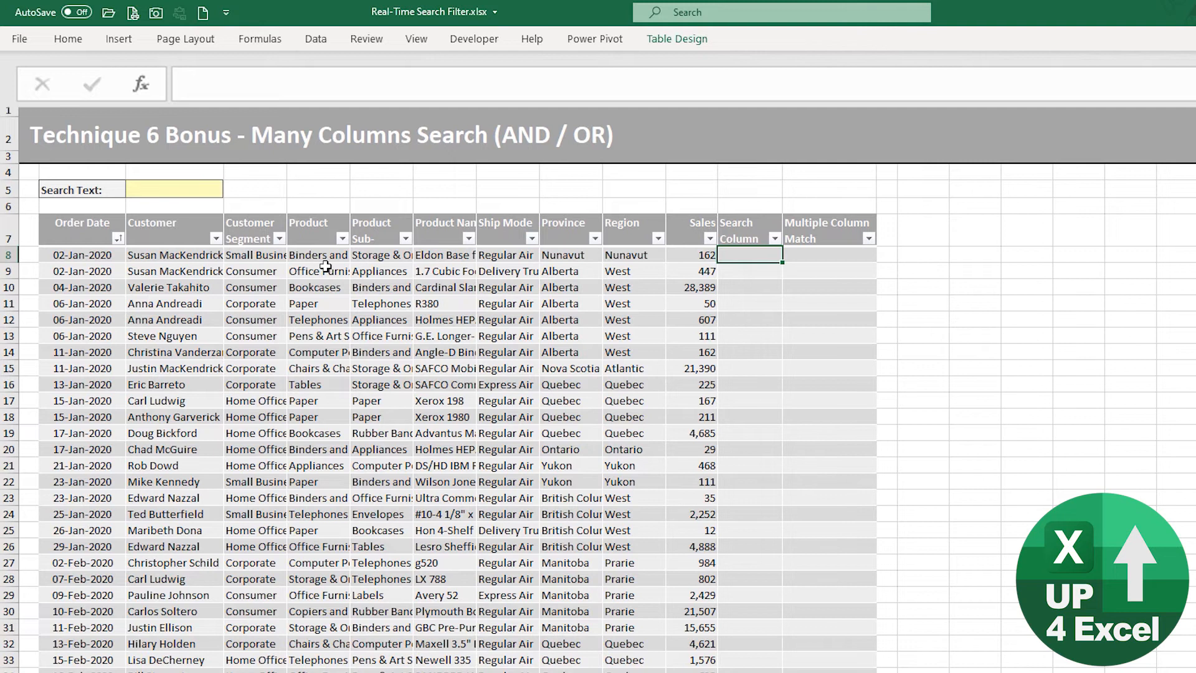
- Begin a TEXTJOIN formula in L8 with a space " " as delimiter and TRUE to ignore empty cells
text(=te)
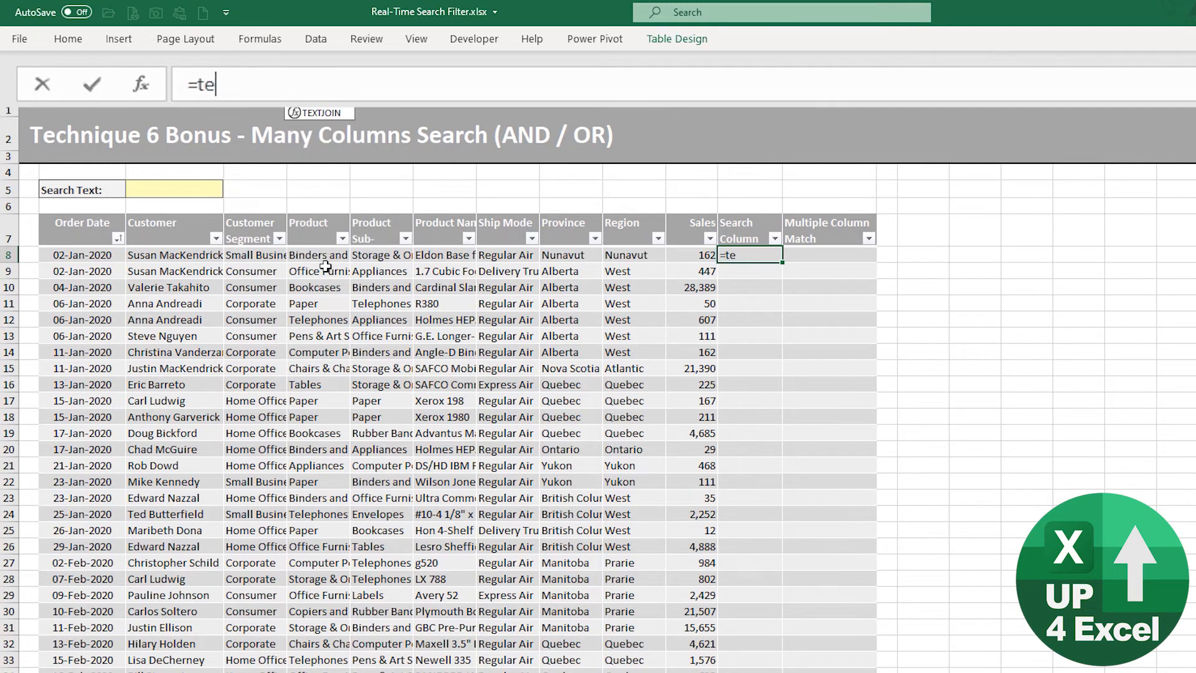
key(Tab)
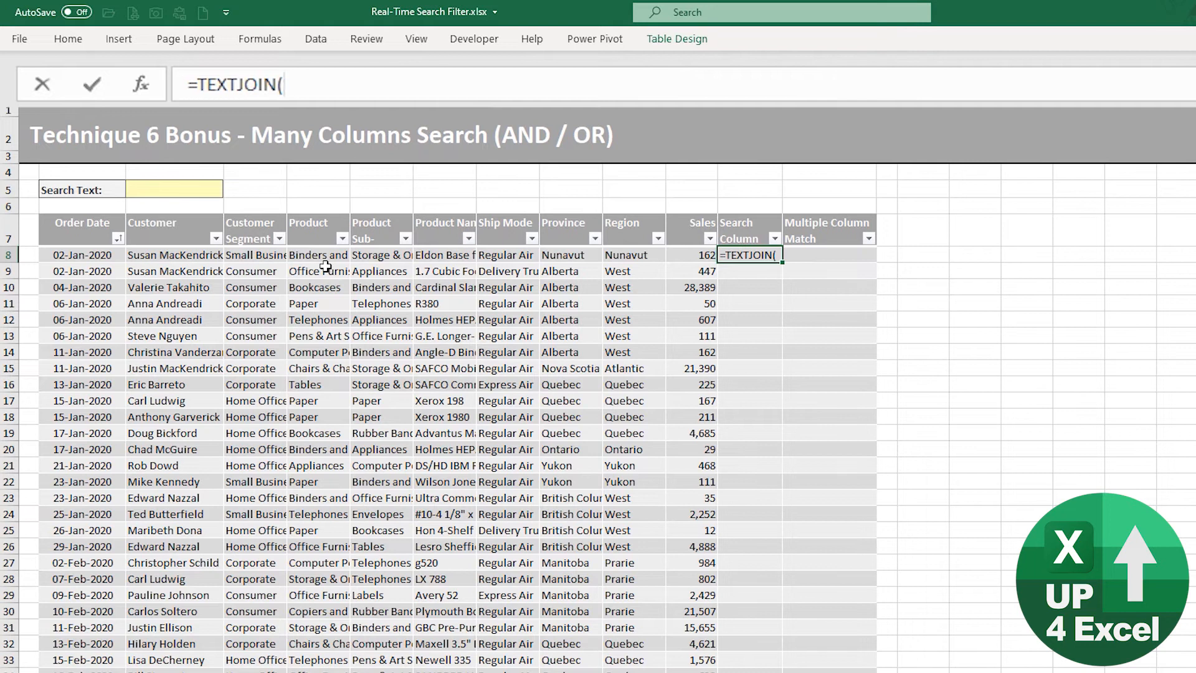
text(" ")
text(,)
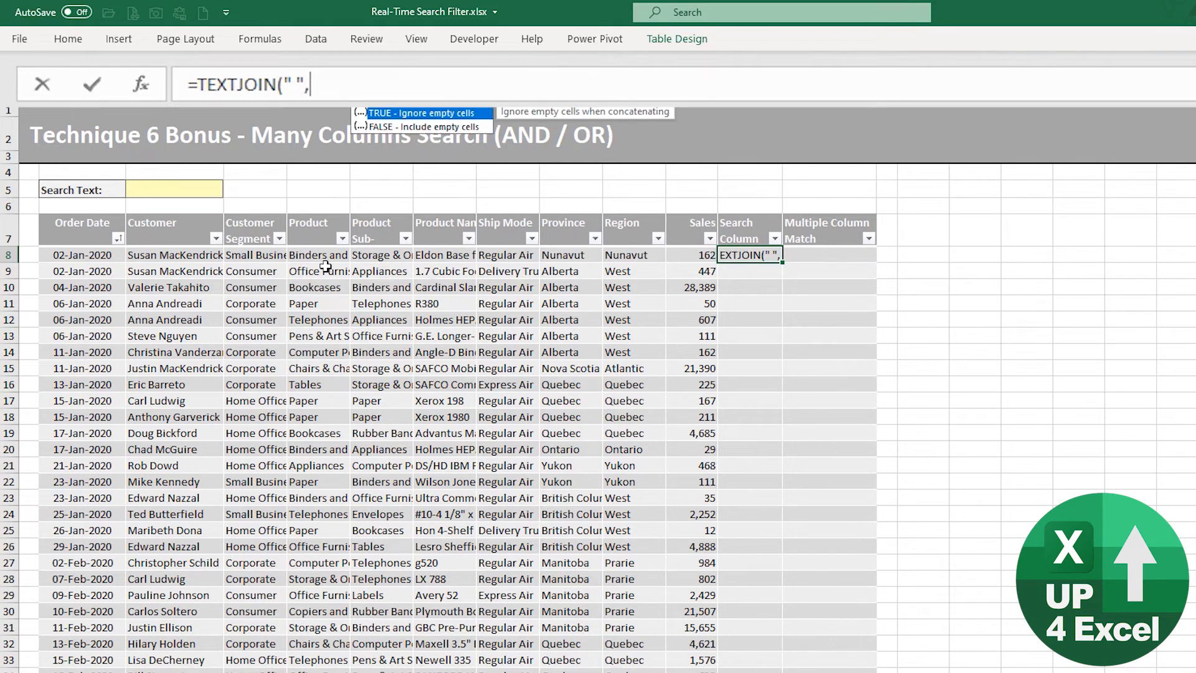
key(Tab)
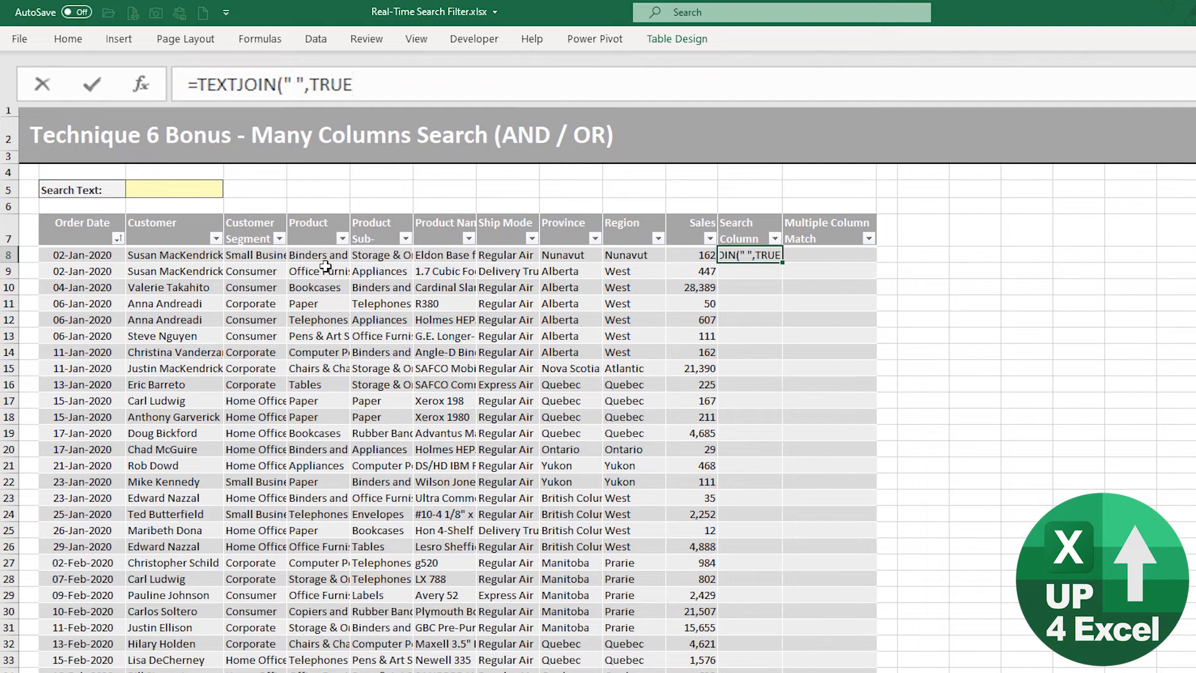
text(,)
- Add the row's Customer, Customer Segment, Product, Product Sub-Category and Product Name cells as comma-separated TEXTJOIN arguments
click(185, 258)
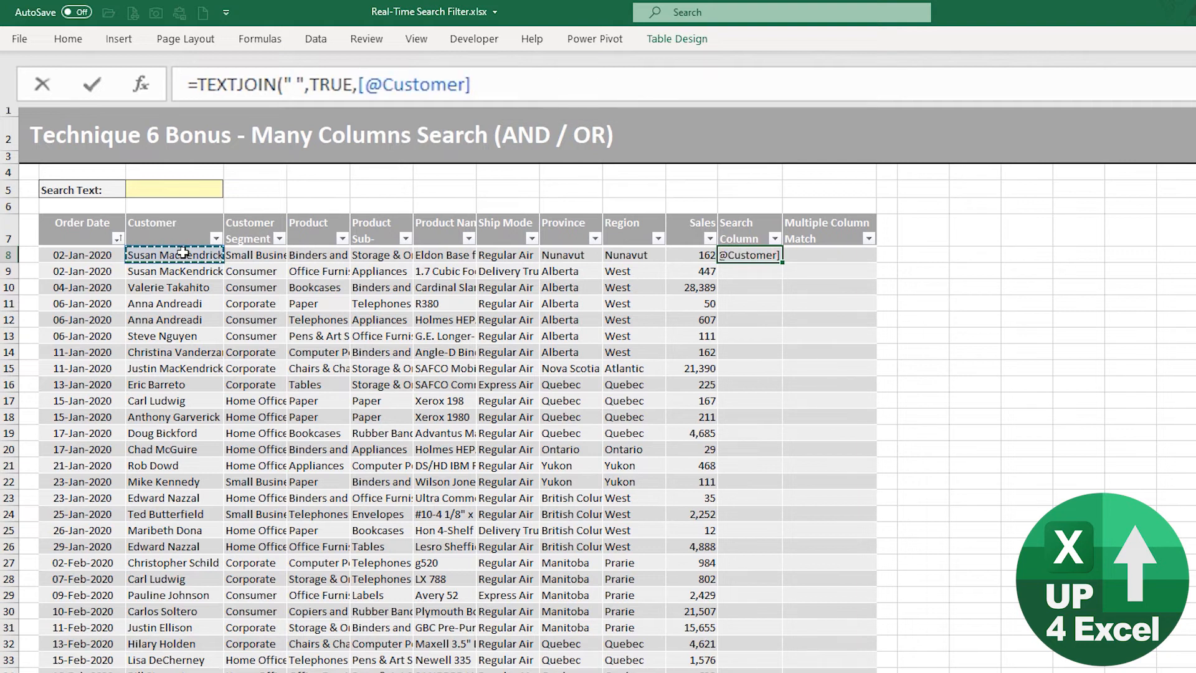
text(,)
click(245, 256)
text(,)
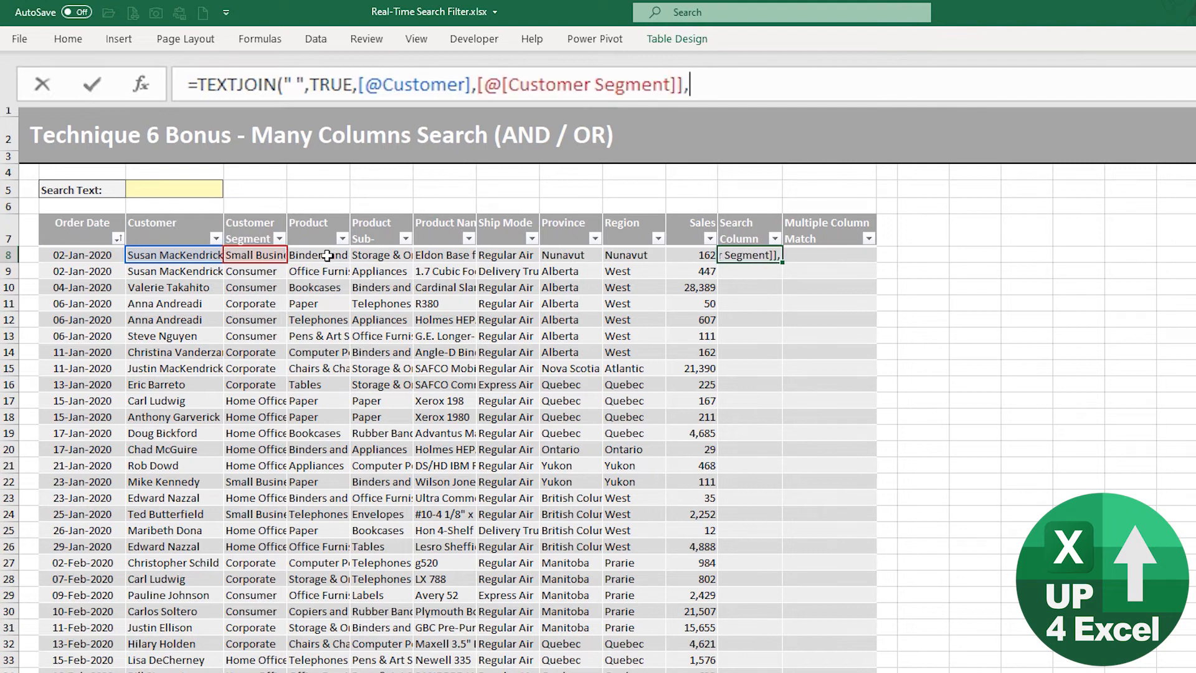
click(347, 256)
text(,)
click(380, 255)
text(,)
click(444, 256)
text(,[@[Product Name)
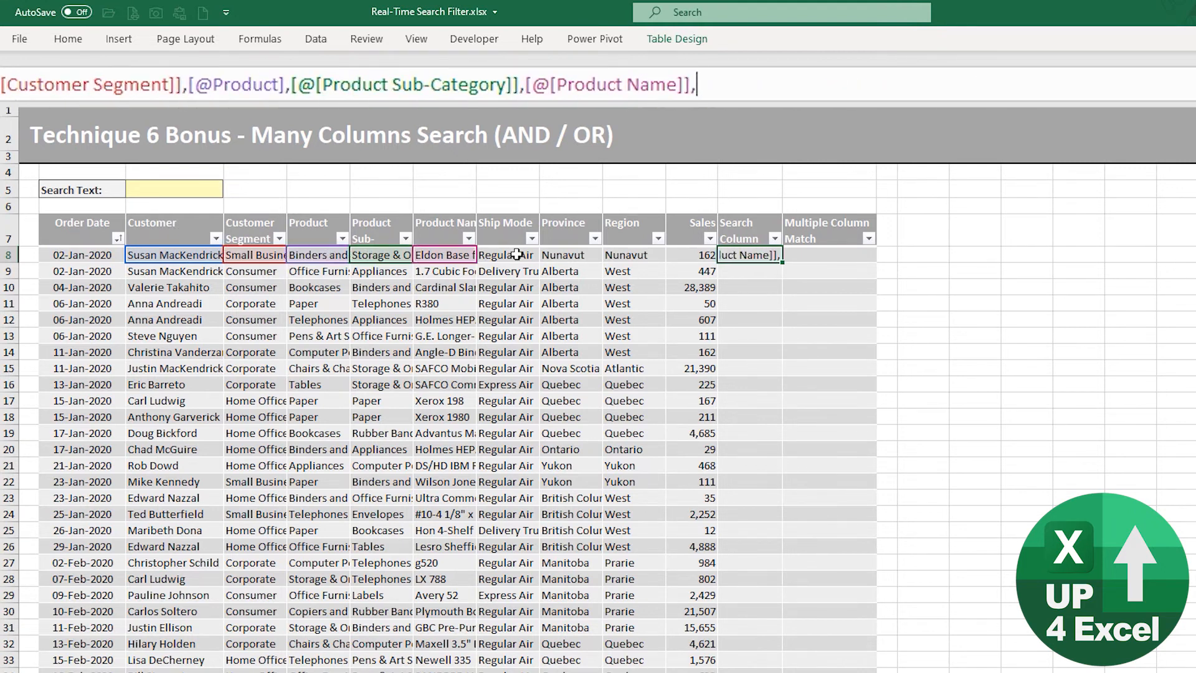
- Complete the TEXTJOIN formula with the row's Ship Mode, Province and Region cells and enter it down the Search Column
click(506, 256)
text(,)
click(571, 255)
text(,)
click(622, 255)
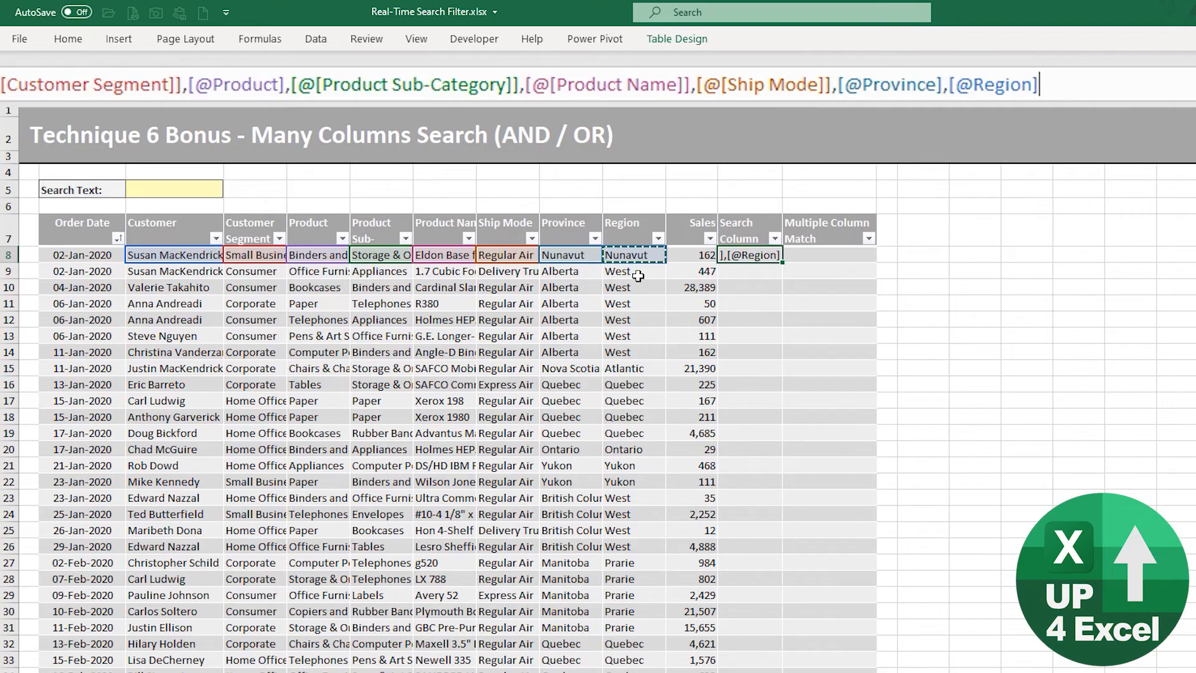
text())
key(Return)
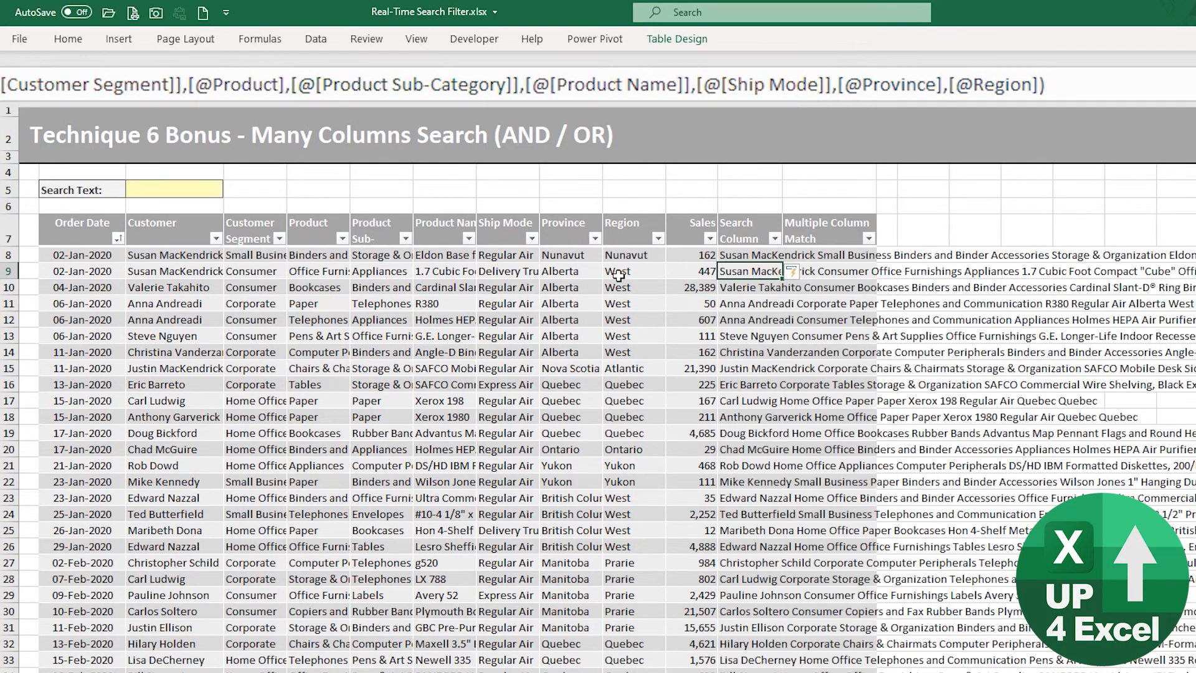
- Look over the filled Search Column and enter "an" in the Search Text box
key(Up)
key(Down)
key(Page_Down)
key(ctrl+Up)
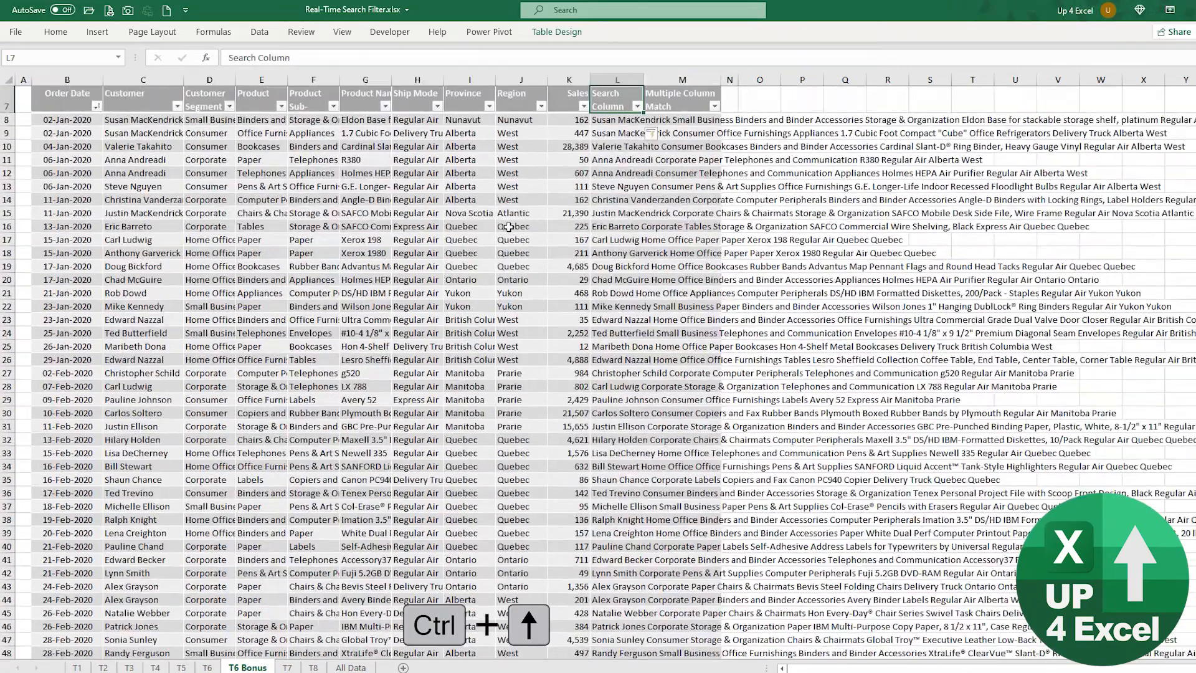
key(Right)
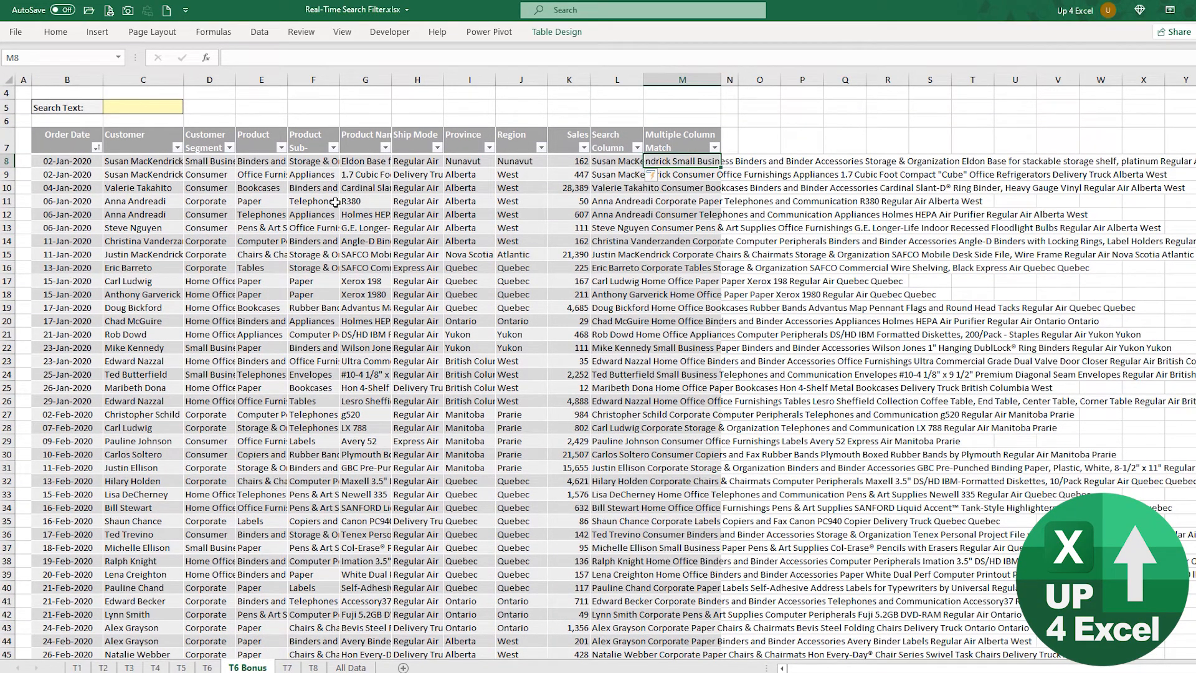
click(136, 109)
text(a)
text(n)
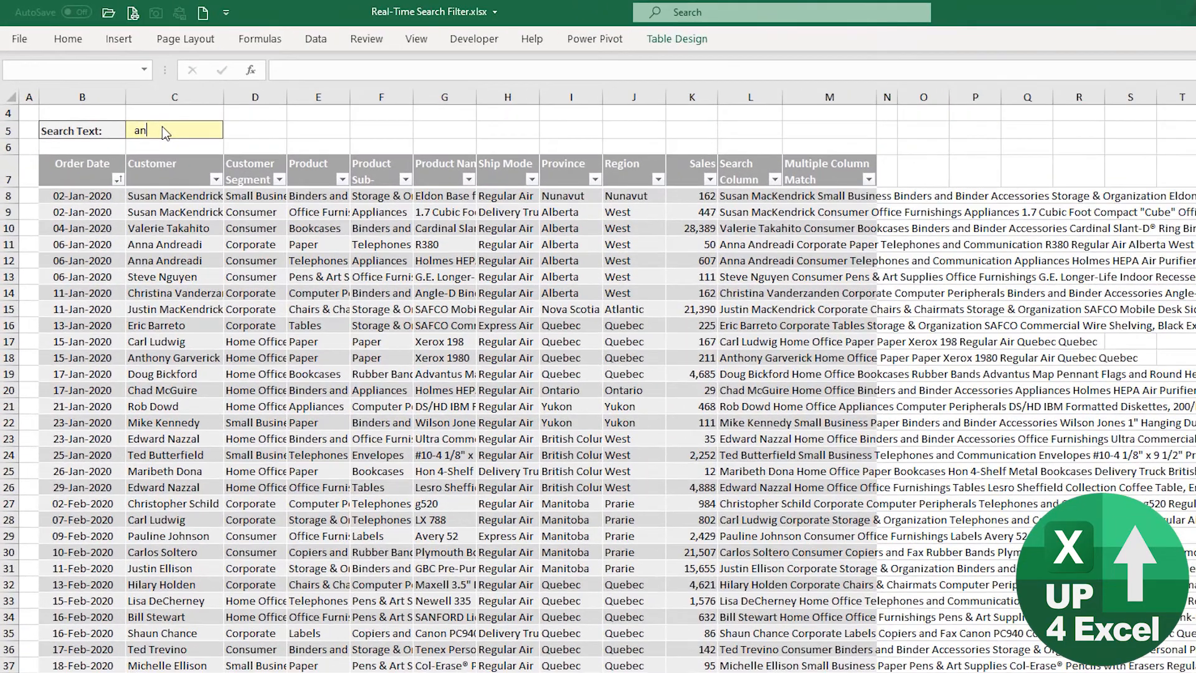
- Enter =SEARCH($C$5,[@[Search Column]]) in M8, the first cell of the Multiple Column Match column
click(808, 196)
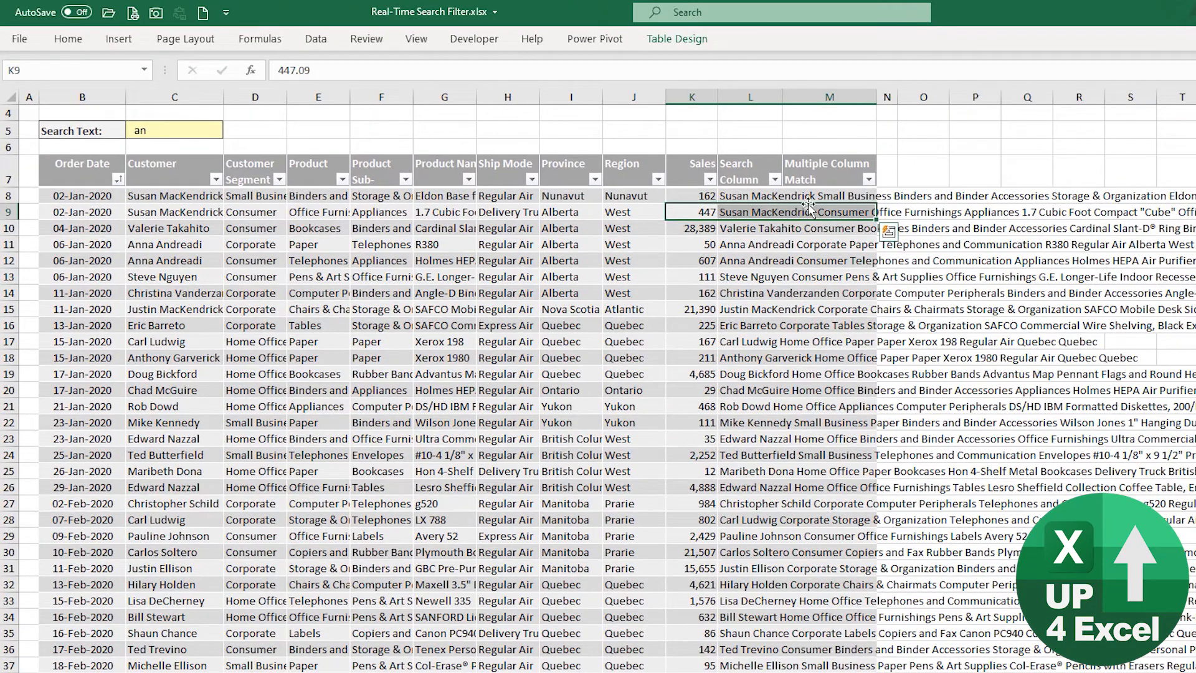
text(=SEARCH()
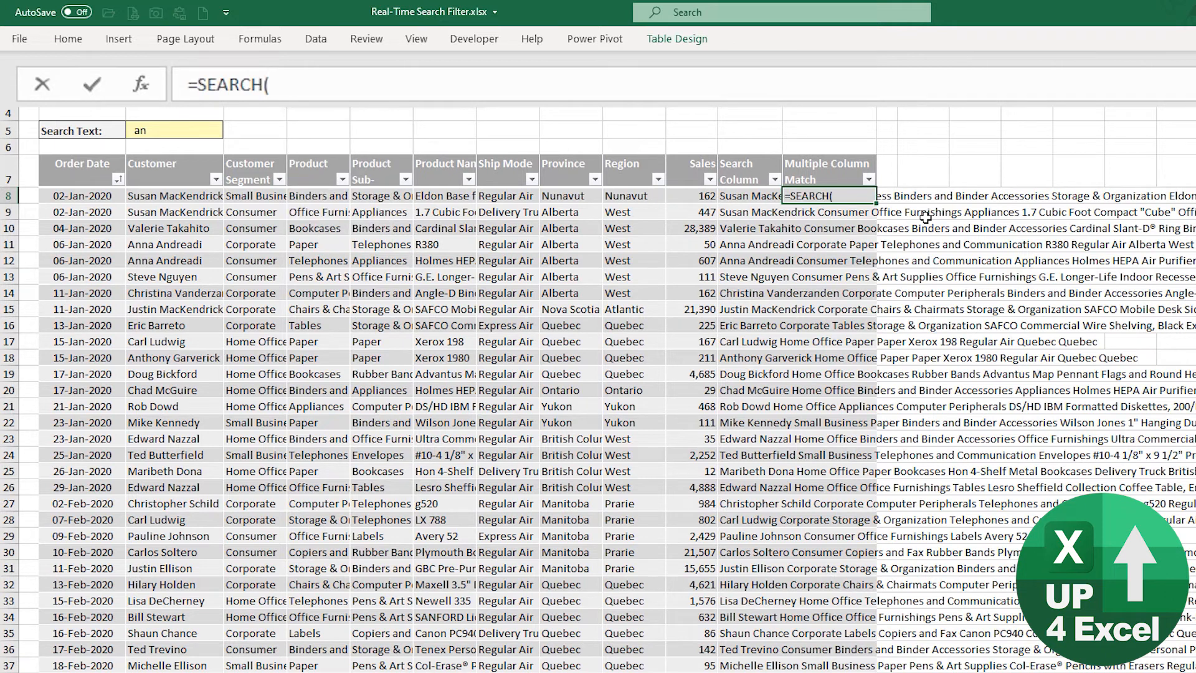
click(248, 128)
click(221, 129)
key(F4)
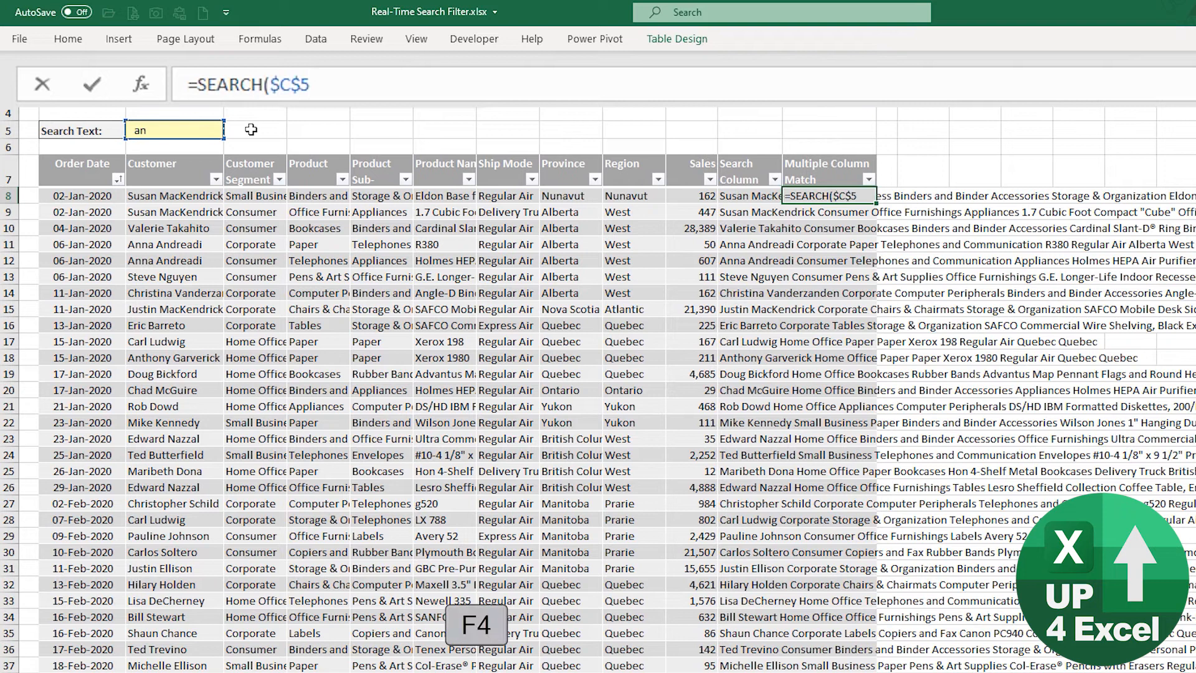
text(,)
key(Left)
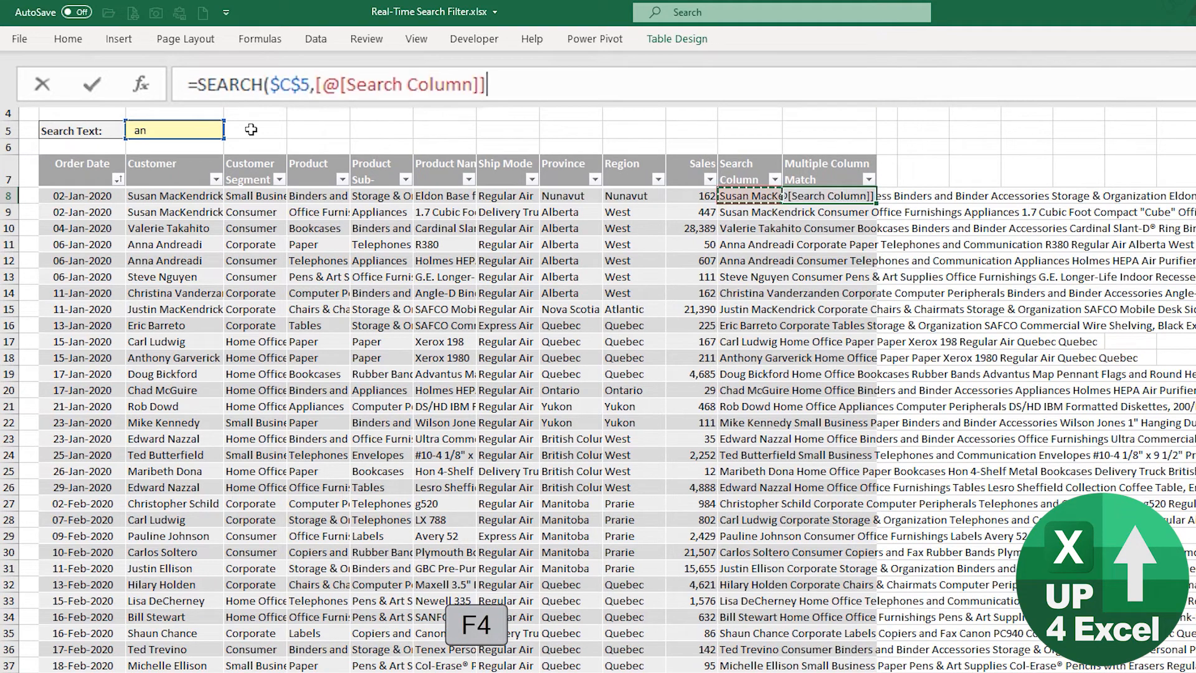
key(Return)
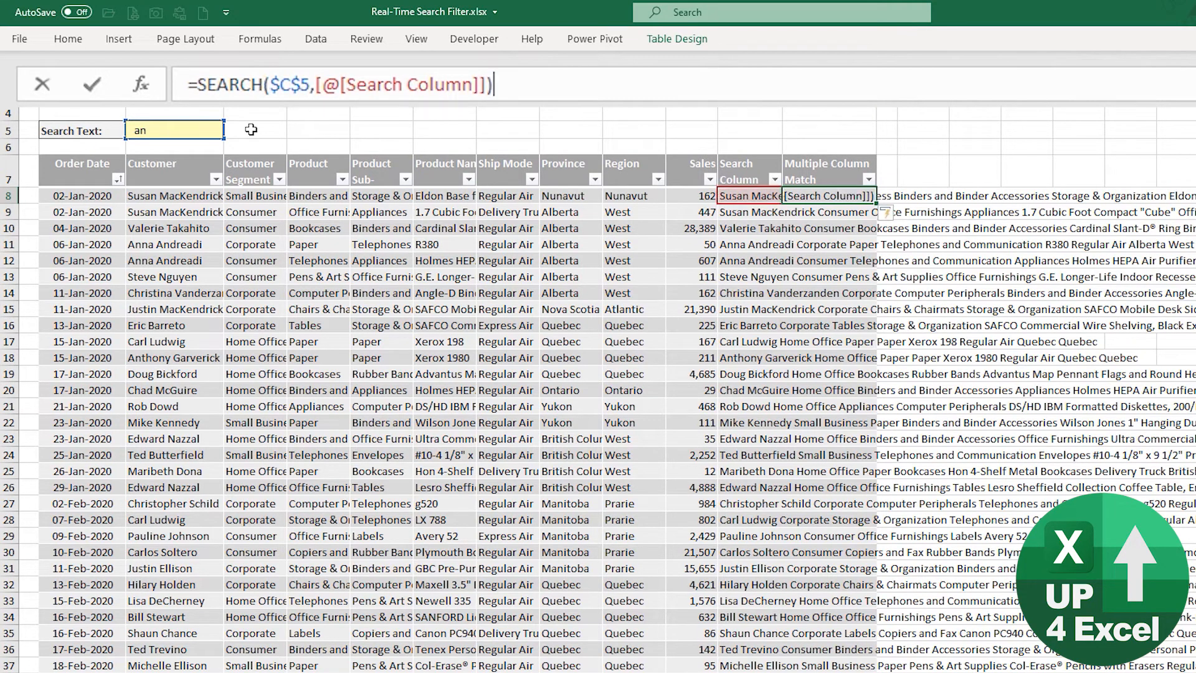
- Examine the SEARCH results down the Multiple Column Match column
key(Down)
key(Down)
key(Down)
key(Up)
key(Up)
key(Up)
key(Up)
key(Down)
key(Down)
key(Down)
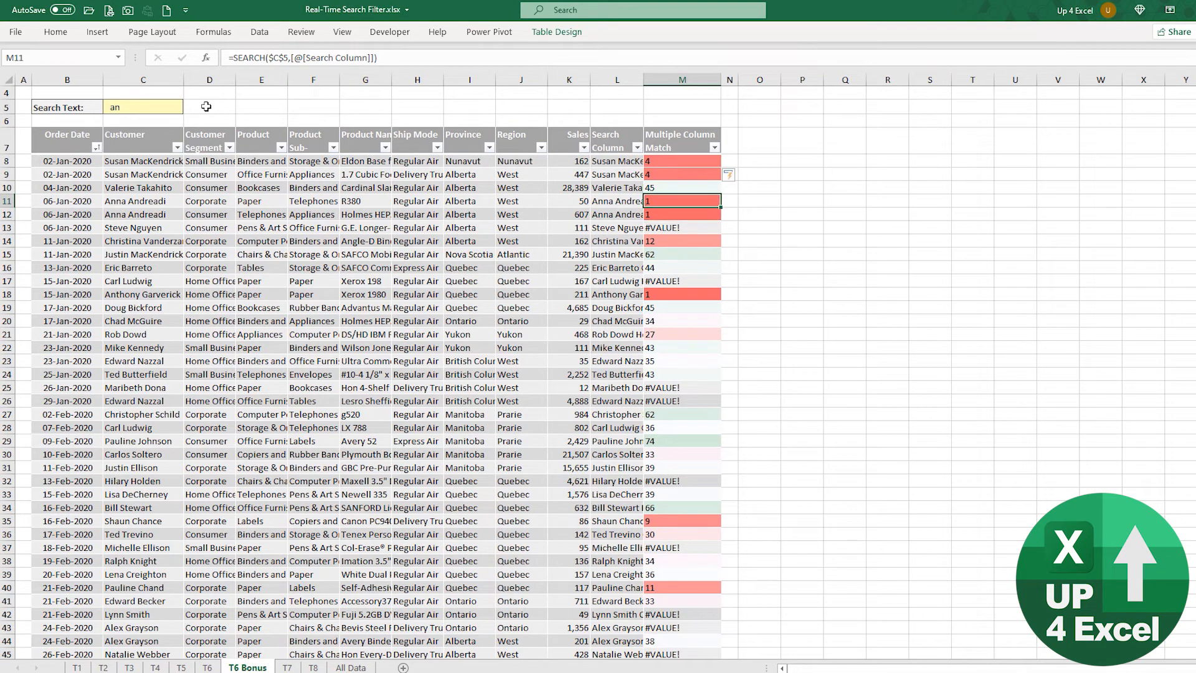
- Wrap the SEARCH formula in M8 in ISNUMBER, giving =ISNUMBER(SEARCH($C$5,[@[Search Column]]))
key(ctrl+Up)
key(Down)
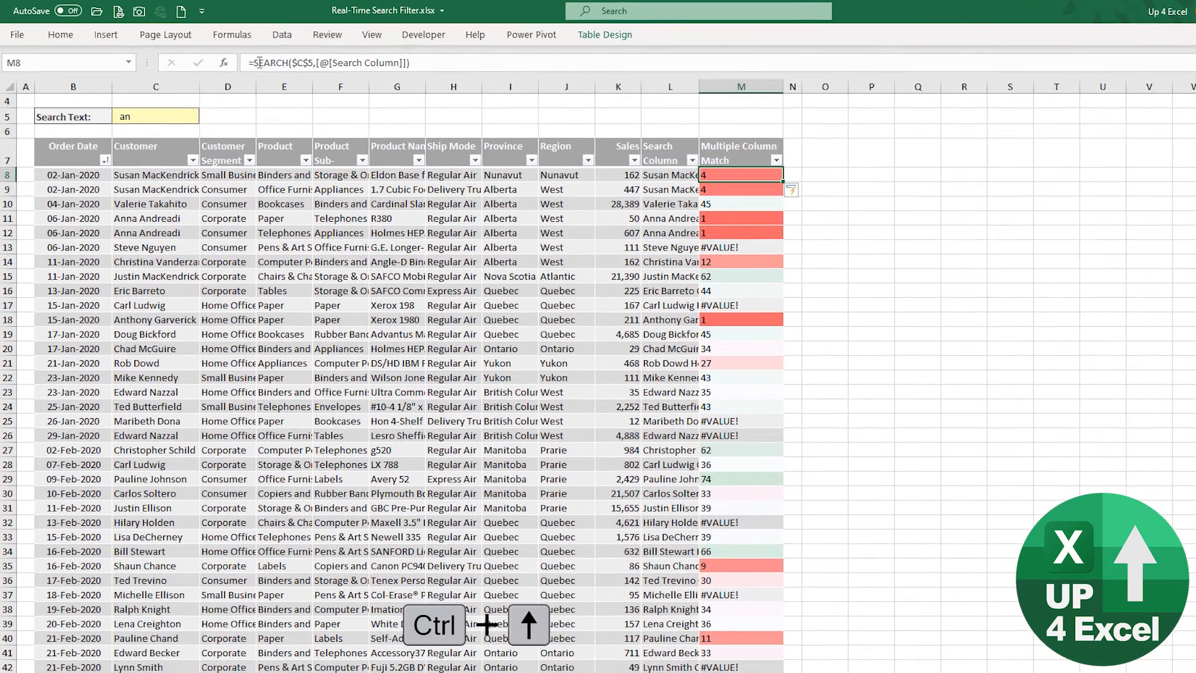
click(234, 59)
text(isn)
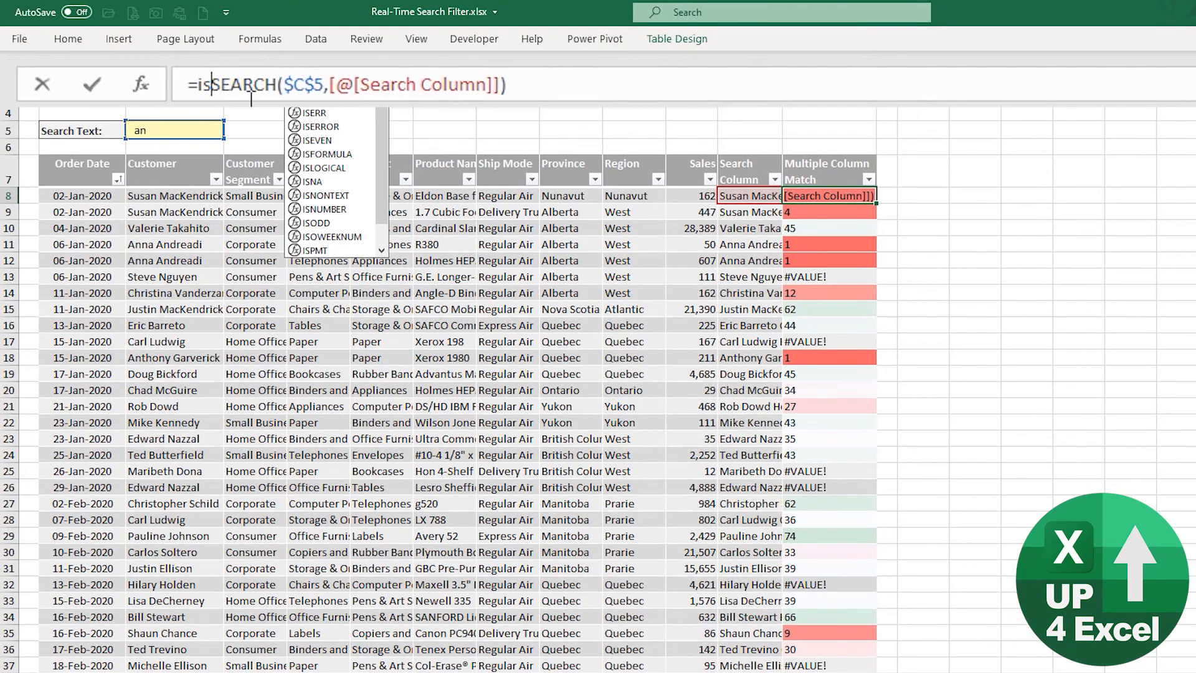
text(u)
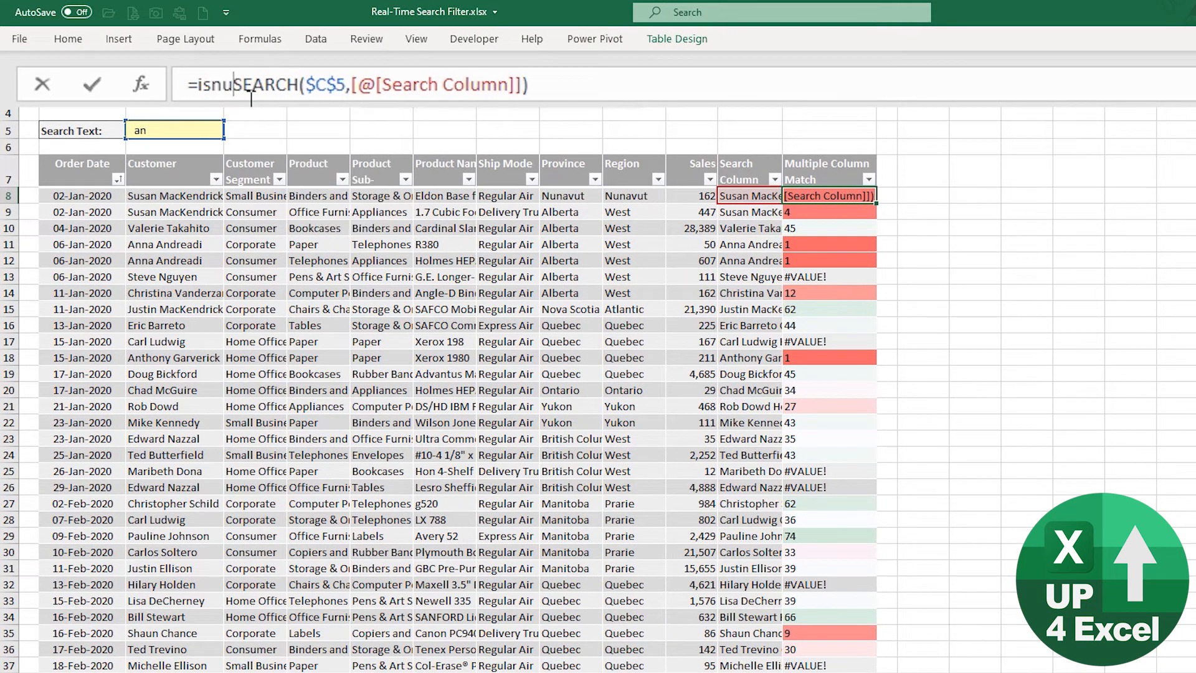
key(Tab)
key(ctrl+Right)
key(ctrl+Right)
key(ctrl+Right)
key(ctrl+Right)
text())
key(Return)
key(Up)
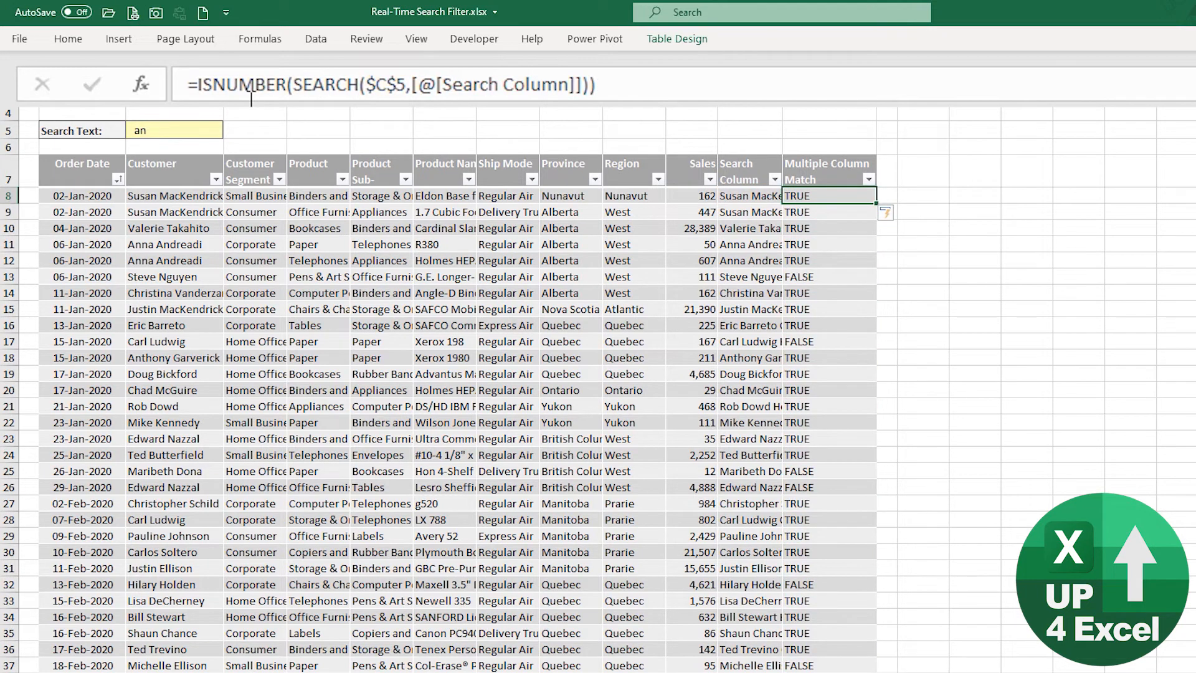
- Insert a double minus (--) before ISNUMBER in the M8 formula to convert the logical results to numbers
key(F2)
key(ctrl+Left)
key(ctrl+Left)
key(ctrl+Left)
key(ctrl+Left)
key(ctrl+Left)
key(ctrl+Left)
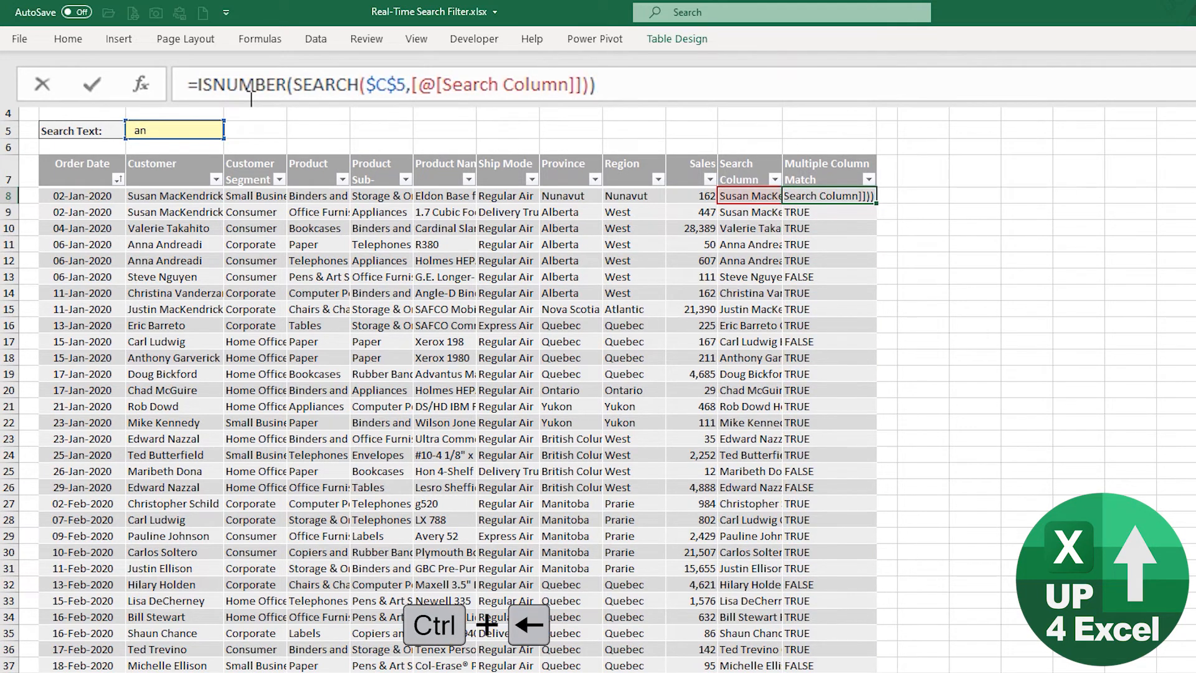
text(--)
key(Return)
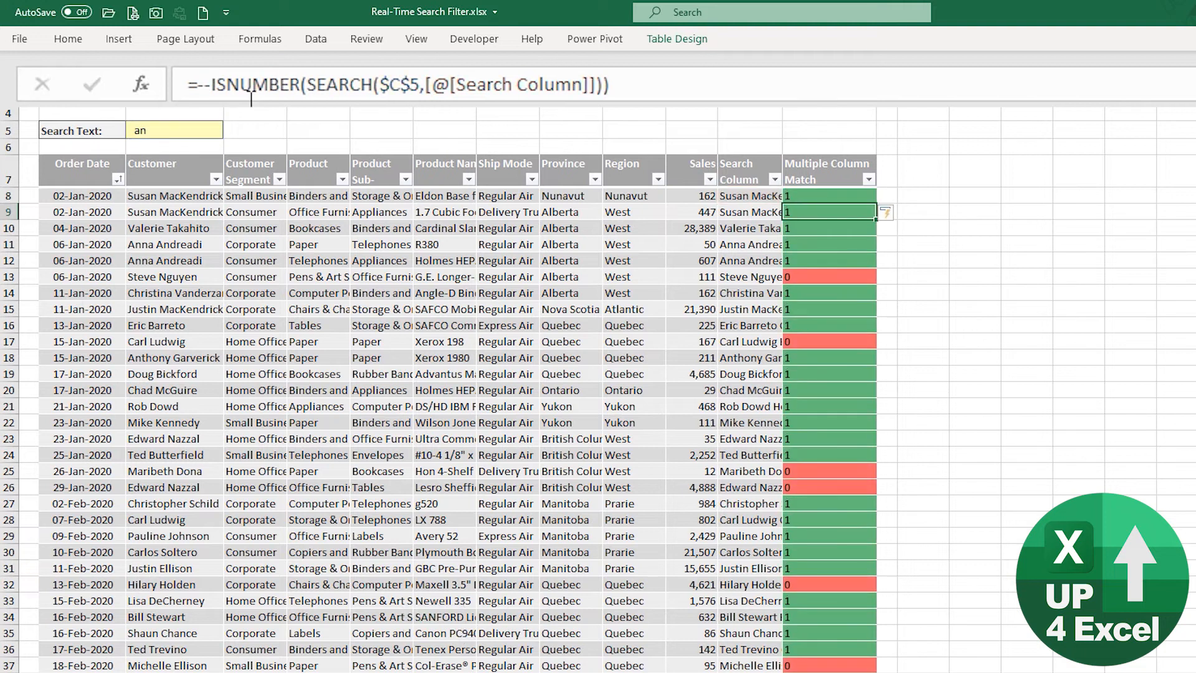
- Test the Multiple Column Match column with the search text "west", and replace it with "regula"
drag(170, 132, 127, 140)
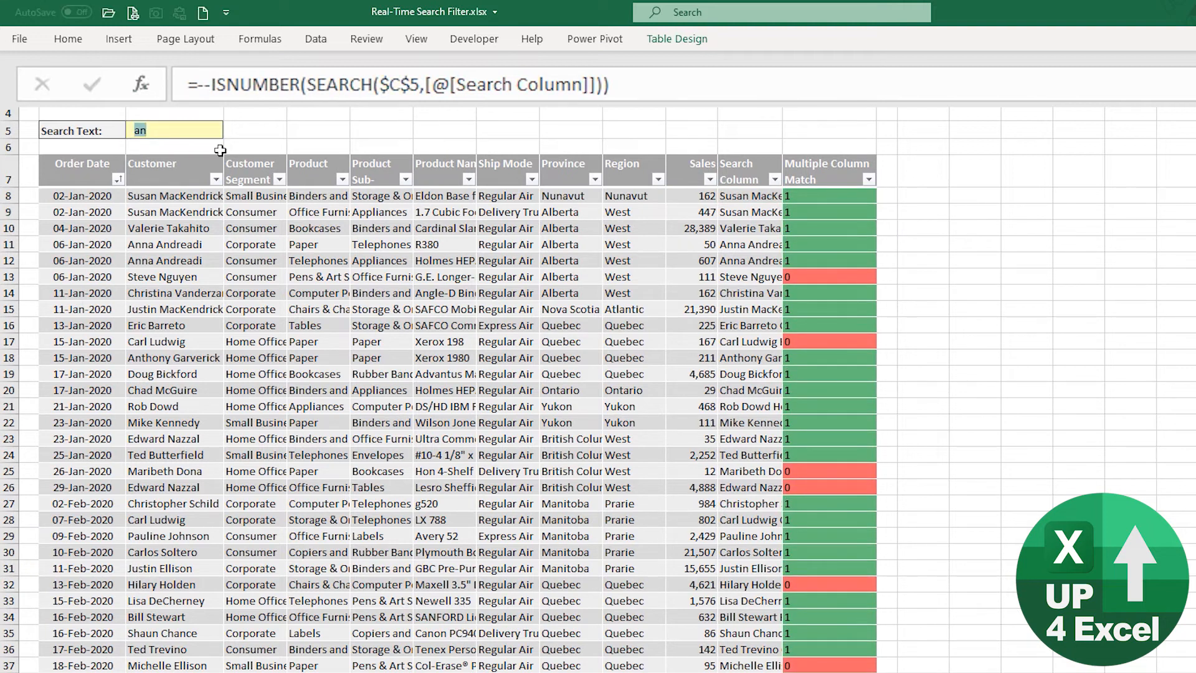
text(west)
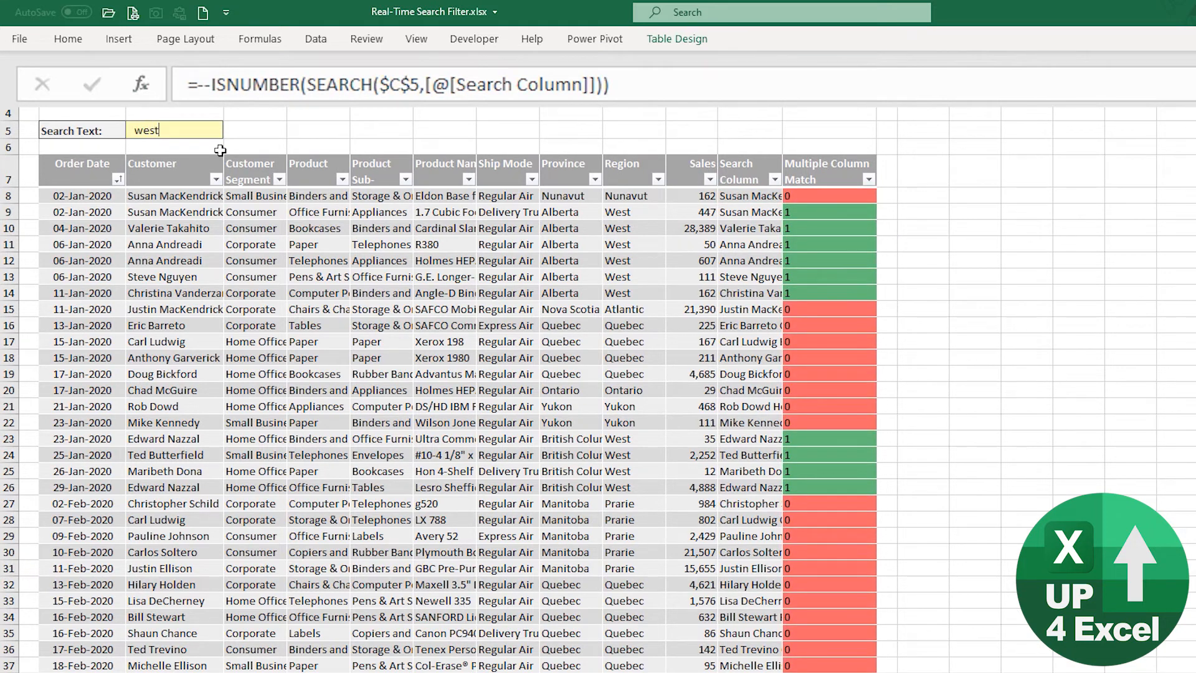
key(BackSpace)
key(BackSpace)
key(BackSpace)
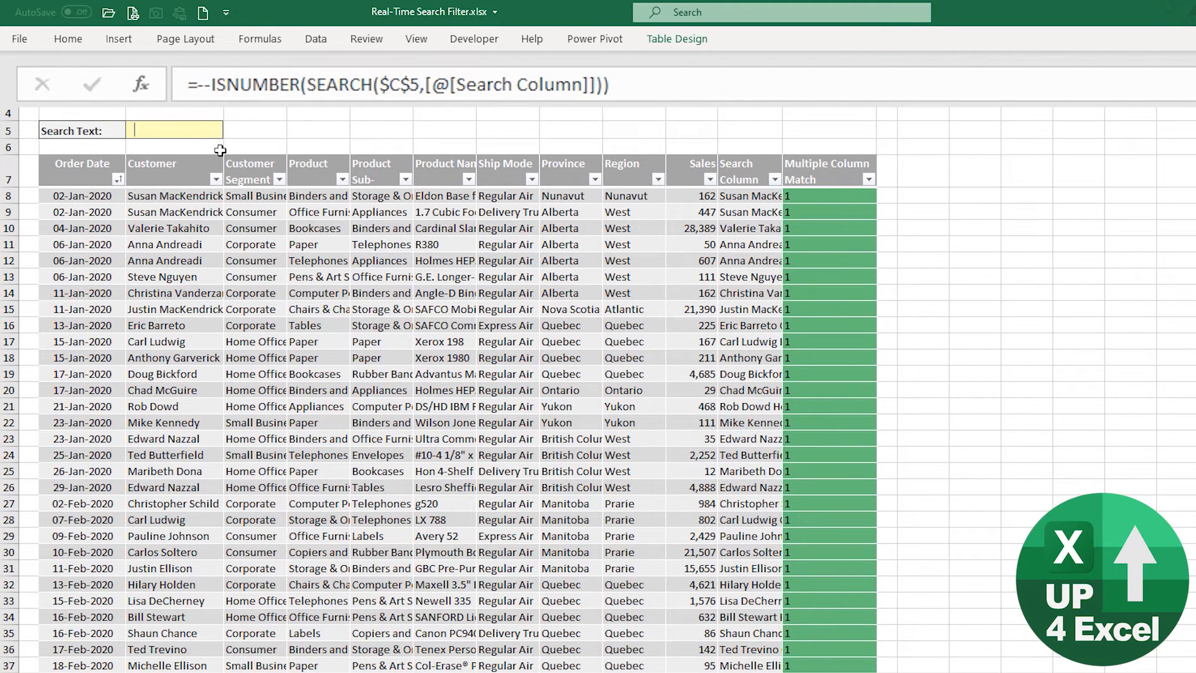
text(regula)
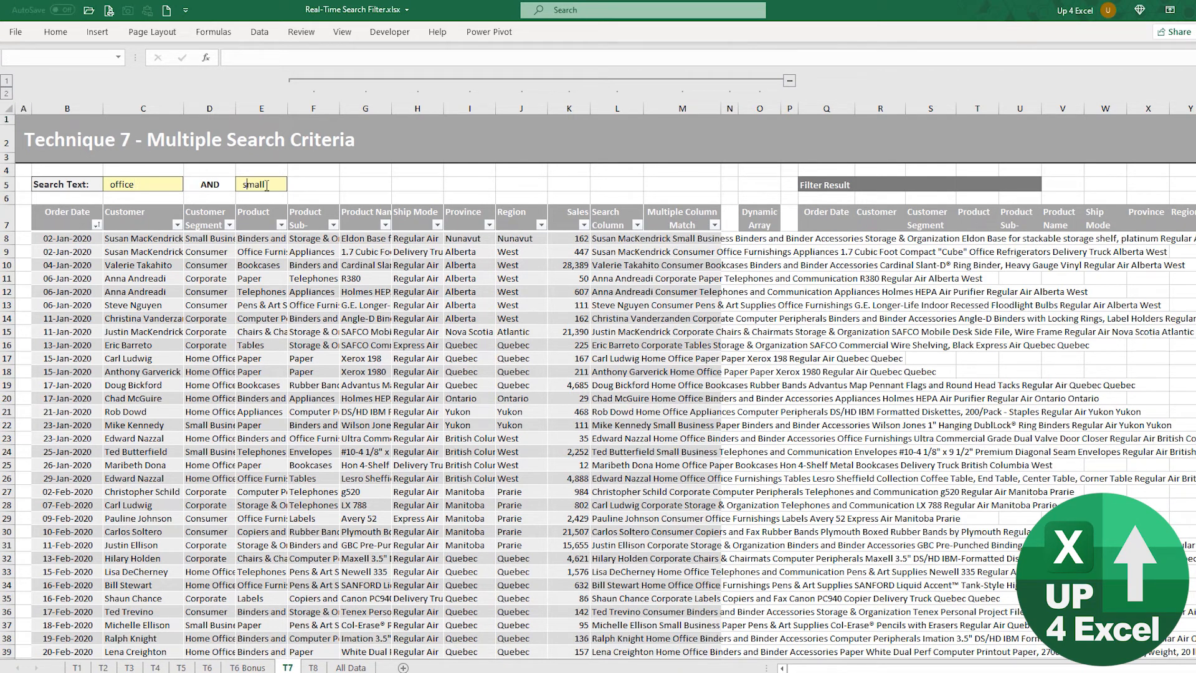
- Review the "office" AND "small" search criteria on T7 and the TEXTJOIN formula in Search Column cell L8
click(230, 187)
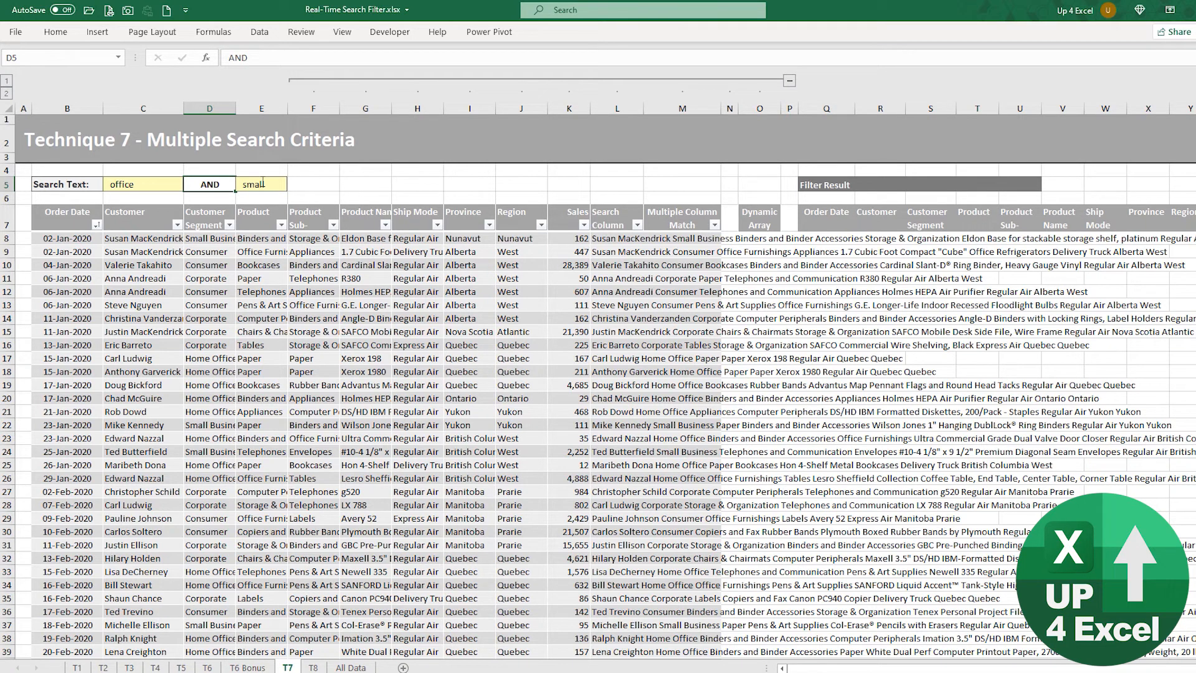
double_click(167, 183)
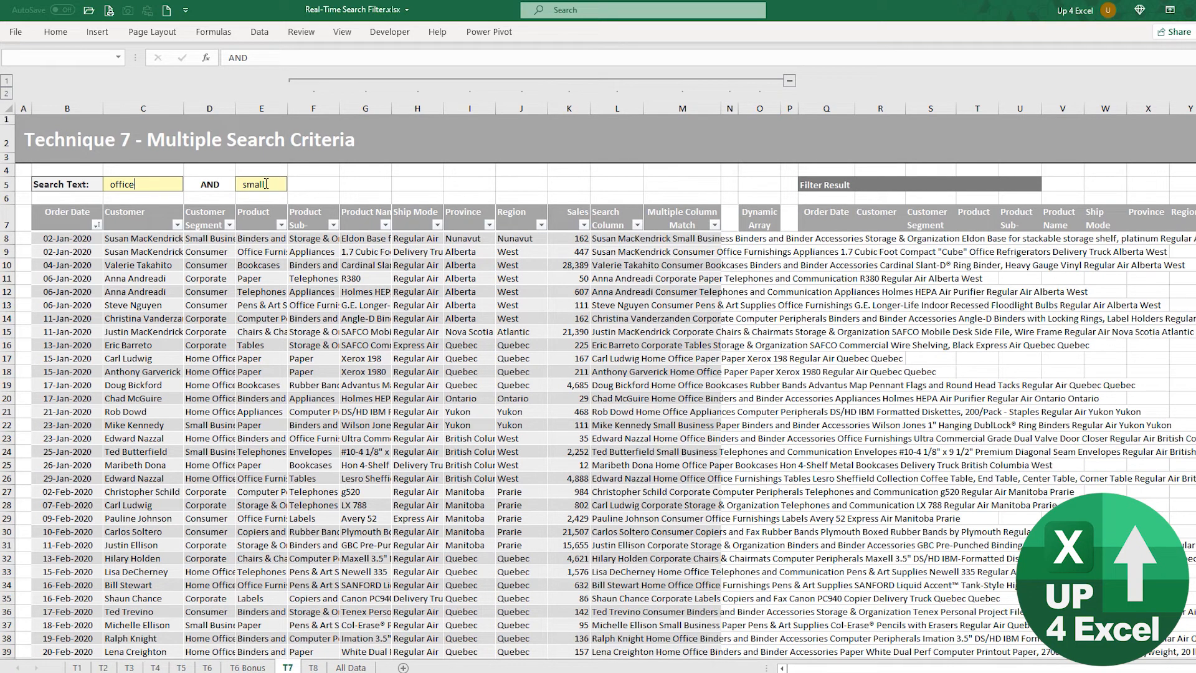
click(175, 240)
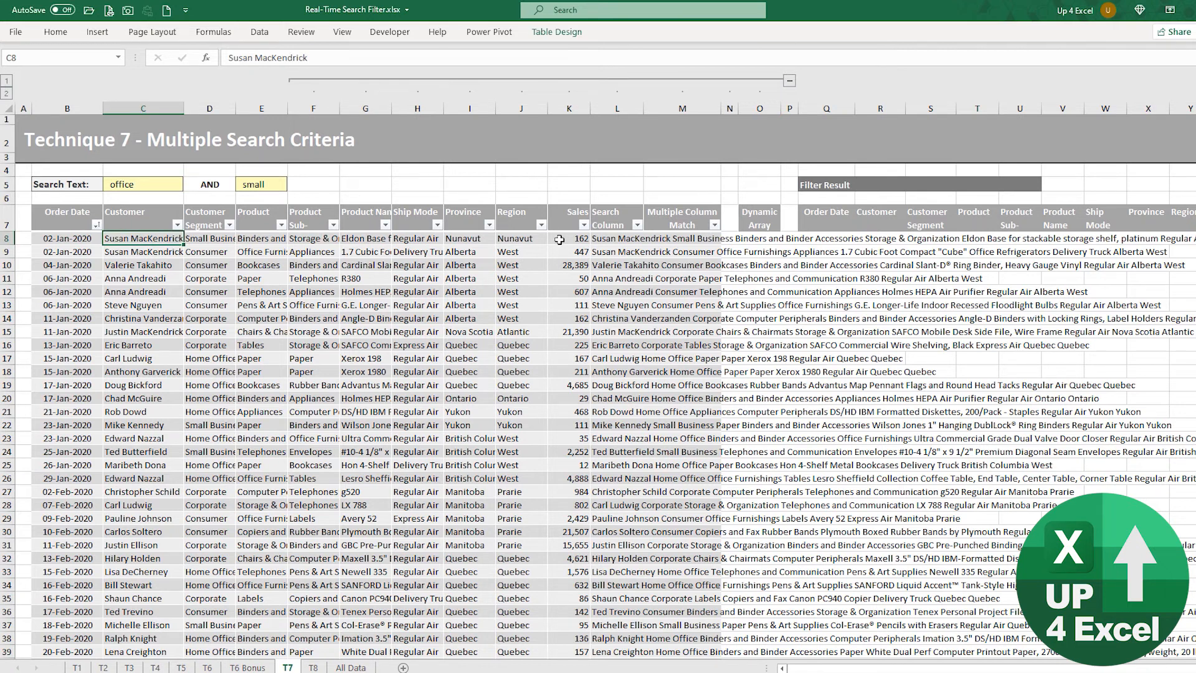
click(613, 240)
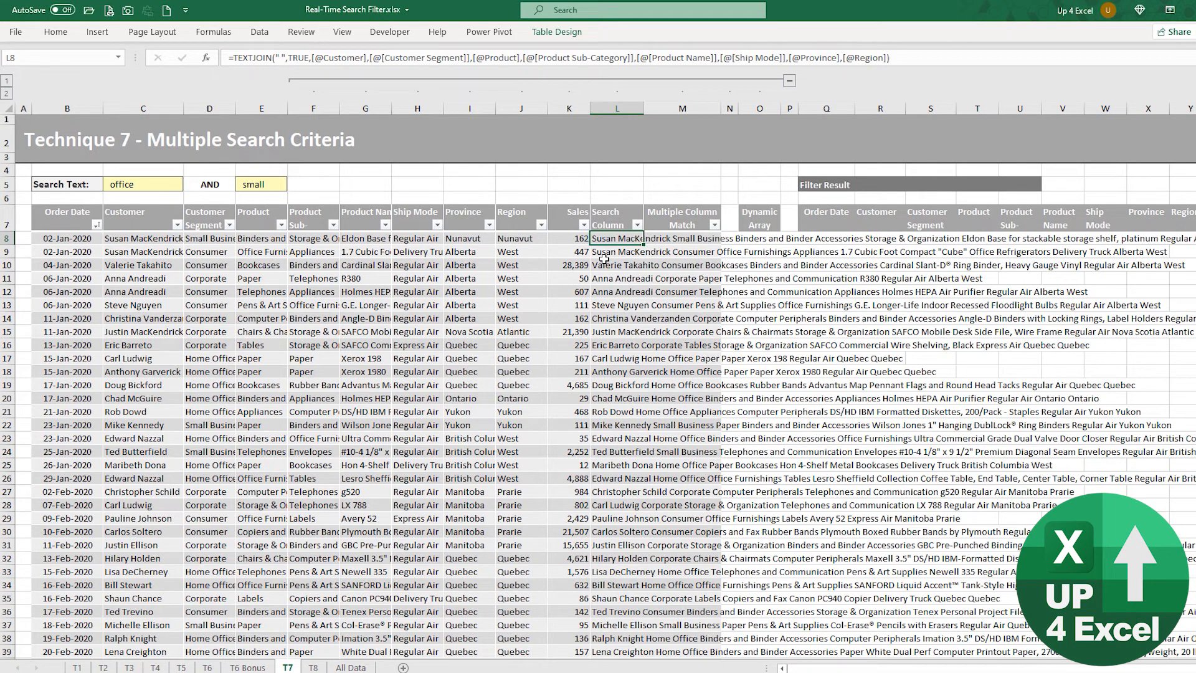
- Write the formula =SEARCH($C$5,[@[Search Column]]) in Multiple Column Match cell M8 on the T7 sheet
key(Right)
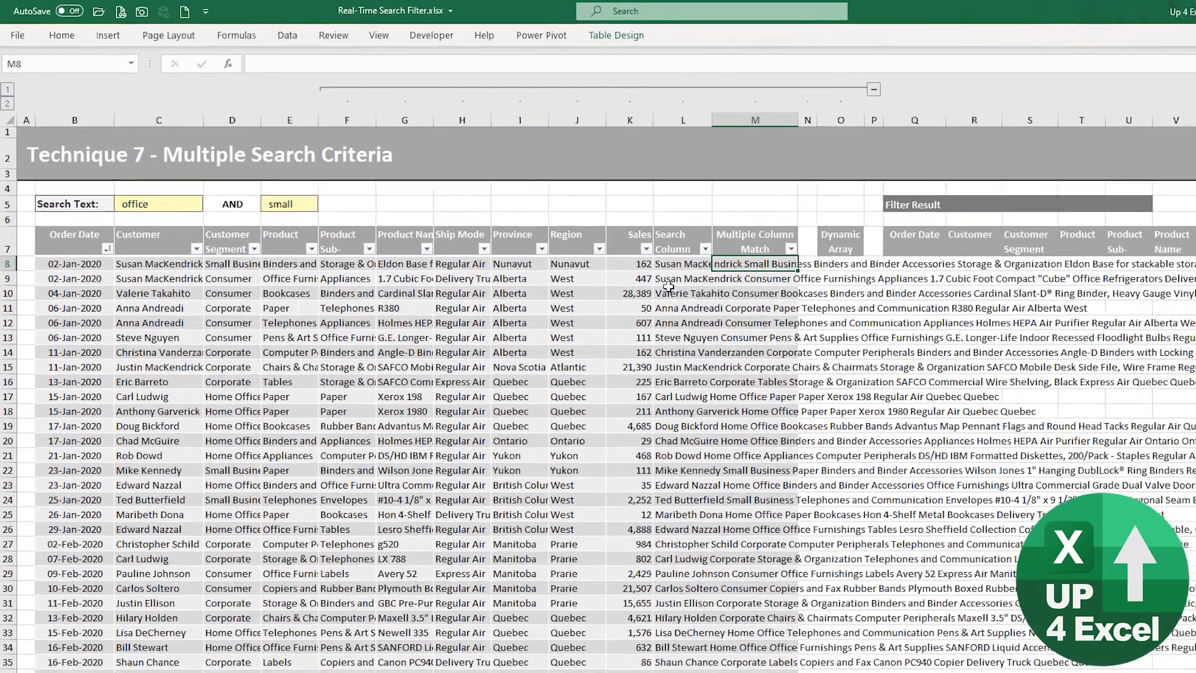
text(=sea)
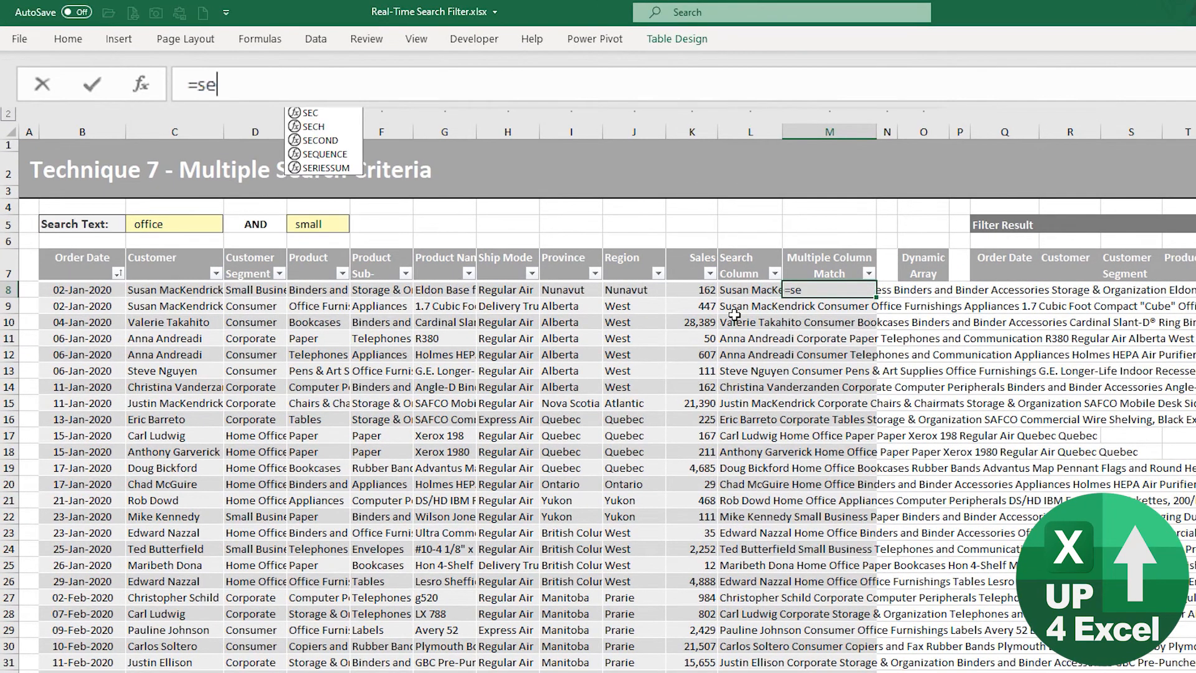
key(Tab)
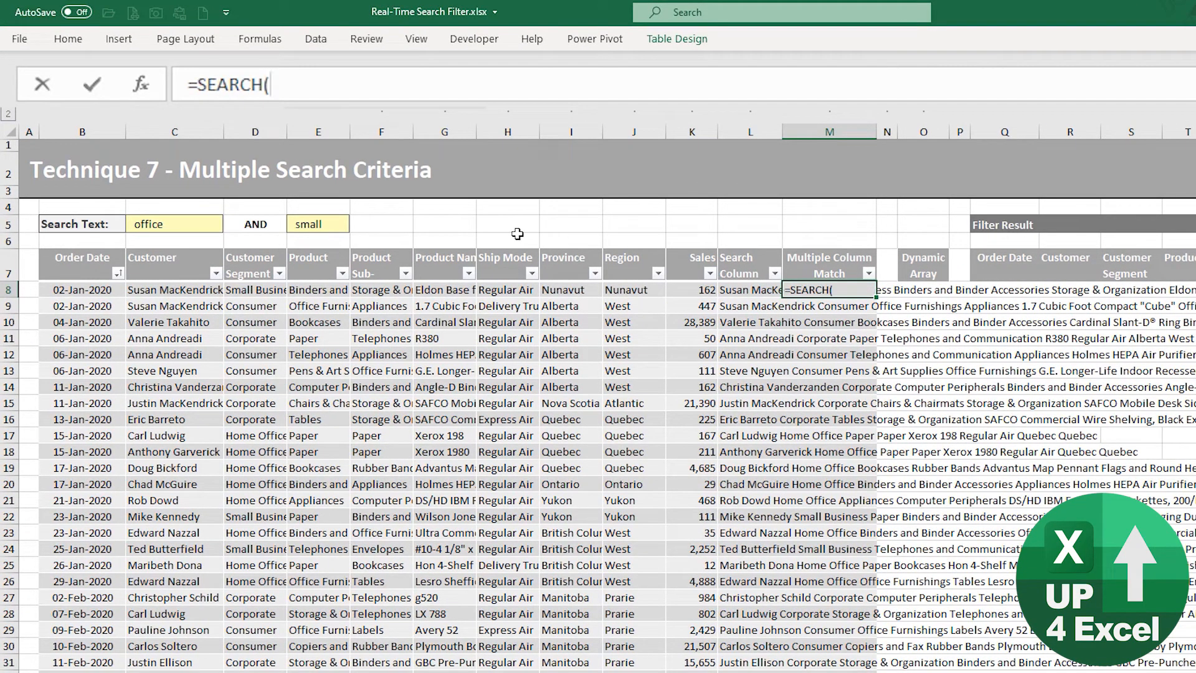
click(430, 219)
key(Left)
key(Left)
key(Left)
key(Left)
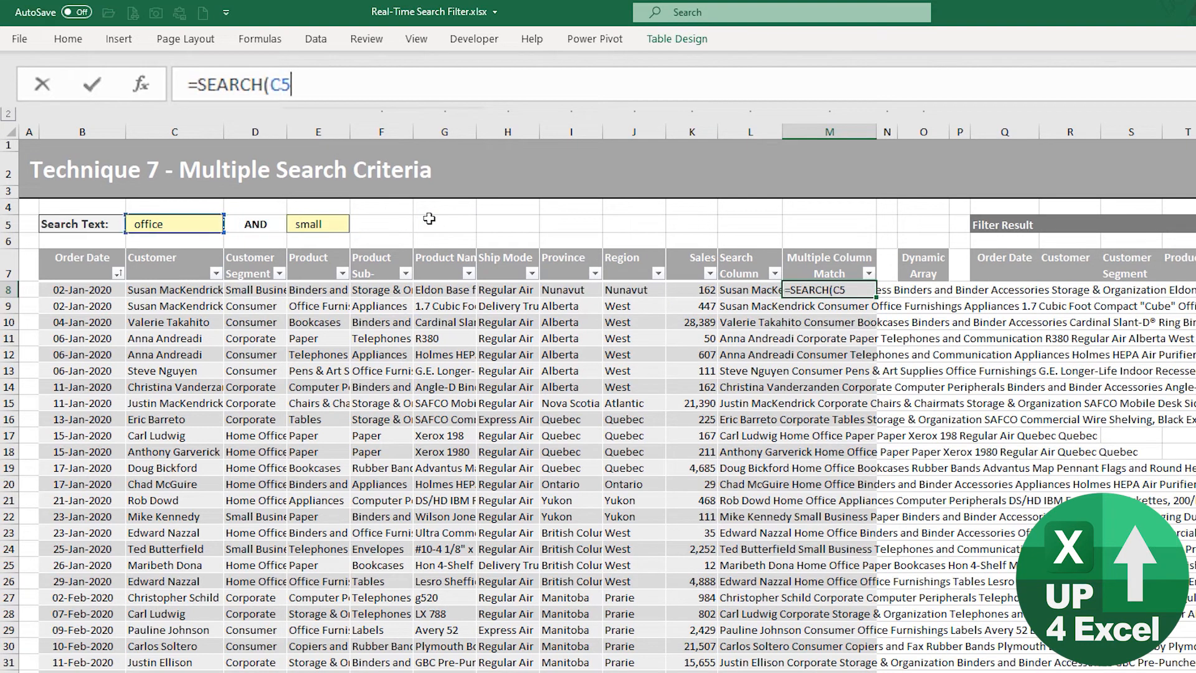
key(F4)
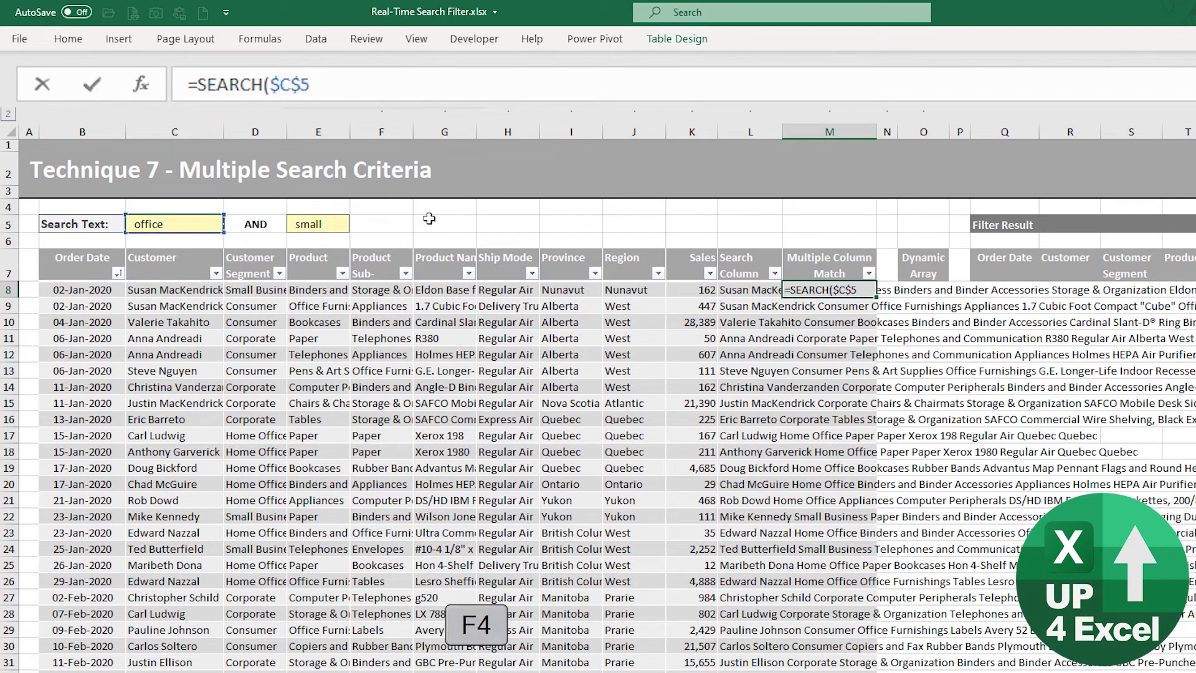
text(,)
key(Left)
text())
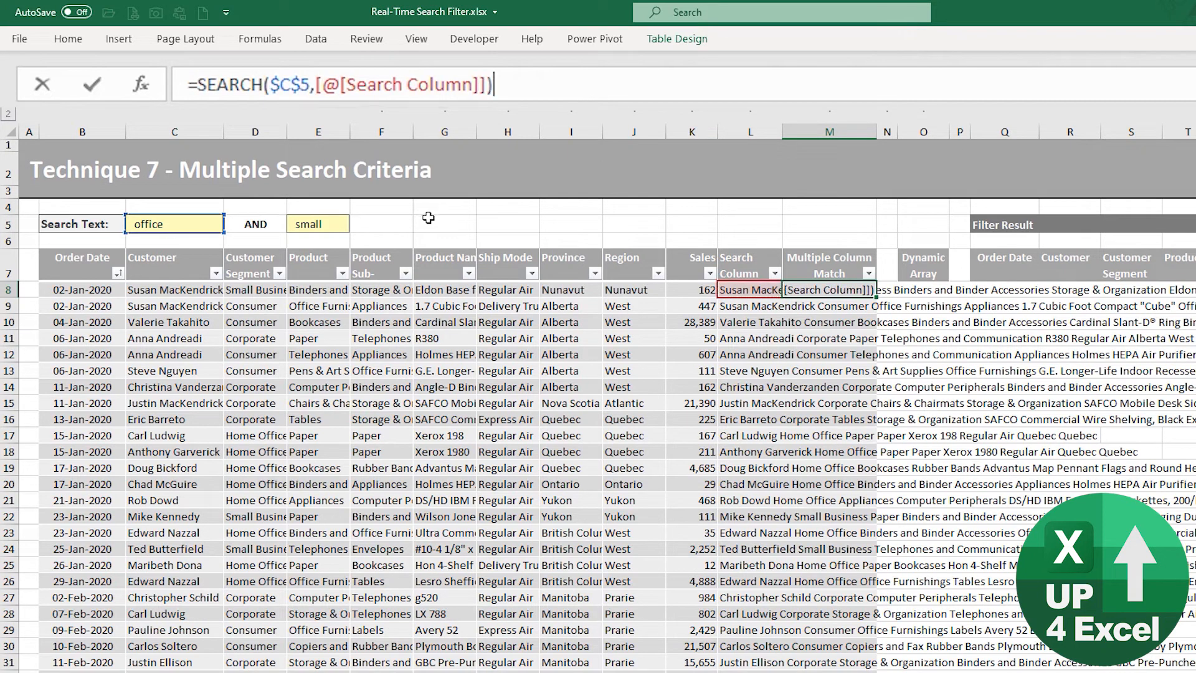
- Wrap the SEARCH expression in the M8 formula in ISNUMBER, including its closing parenthesis
click(199, 83)
text(isn)
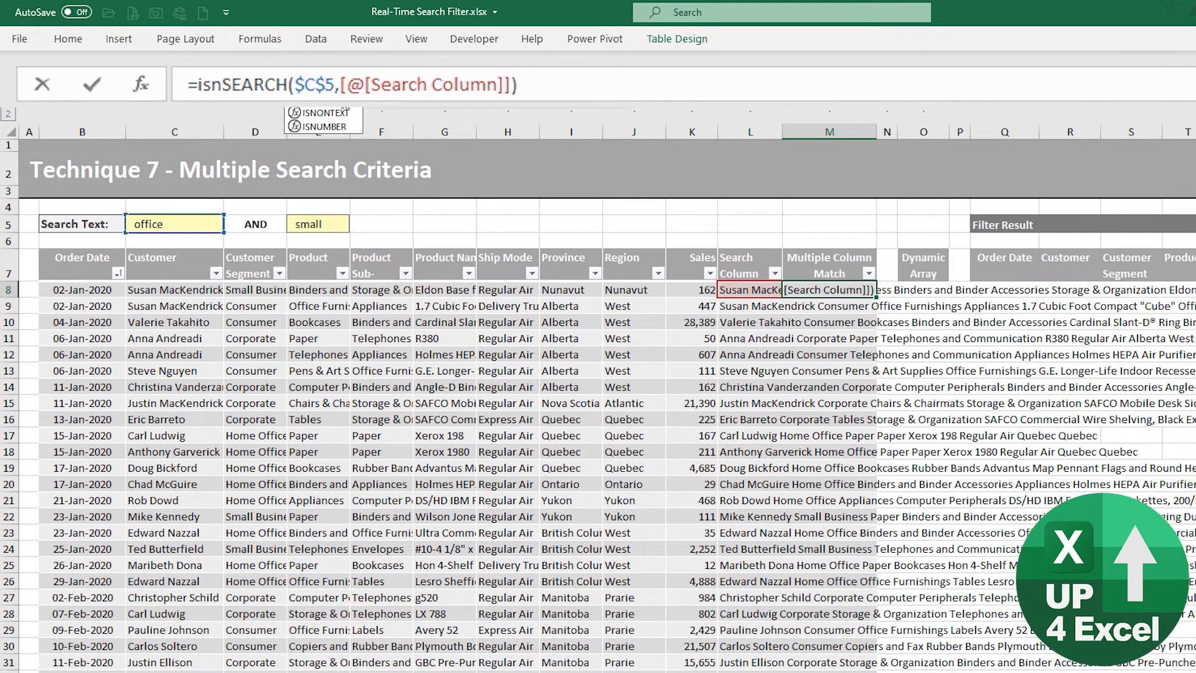
key(Down)
key(Tab)
text())
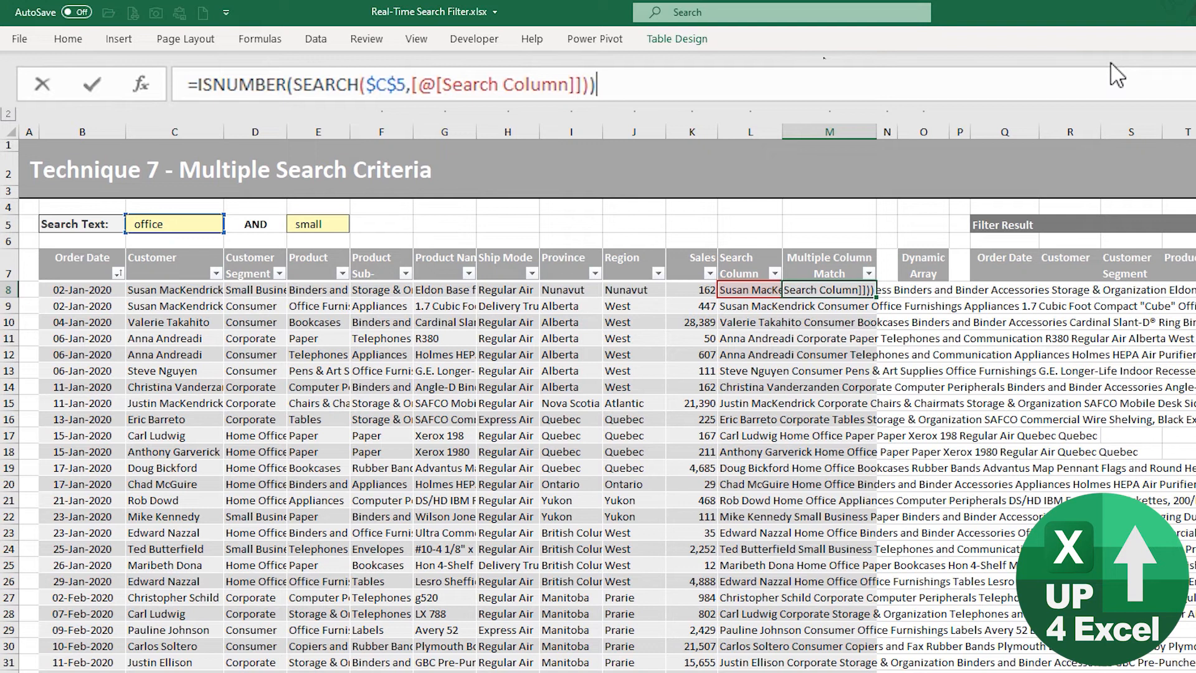
- Extend the M8 formula by multiplying it with a second condition, *ISNUMBER(SEARCH($E$5,[@[Search Column]])), and commit it to the column
text(ISNUMBER(SEARCH($C$5,[@[Search Column]])))
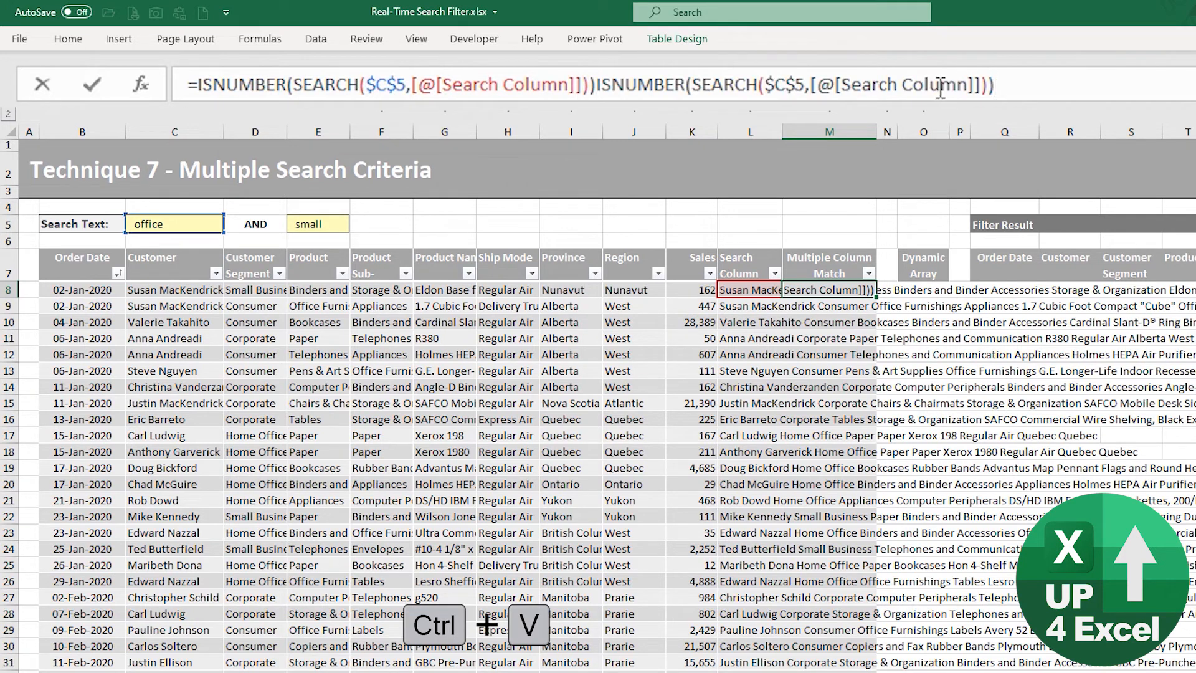
click(786, 84)
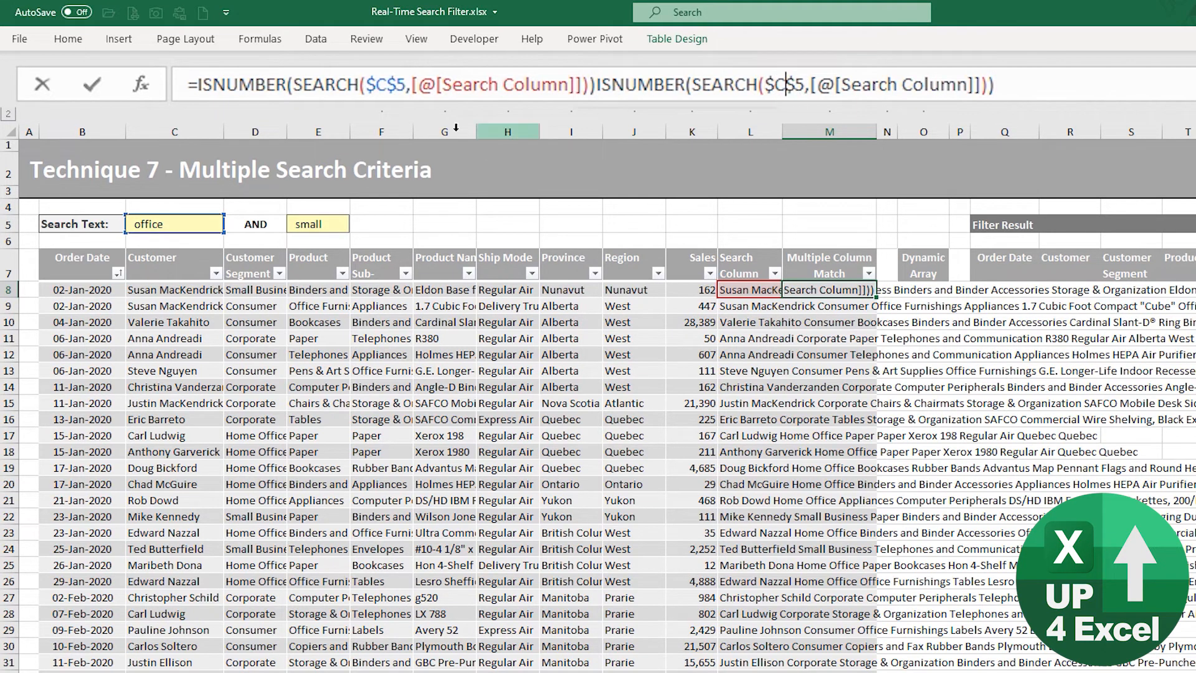
key(Return)
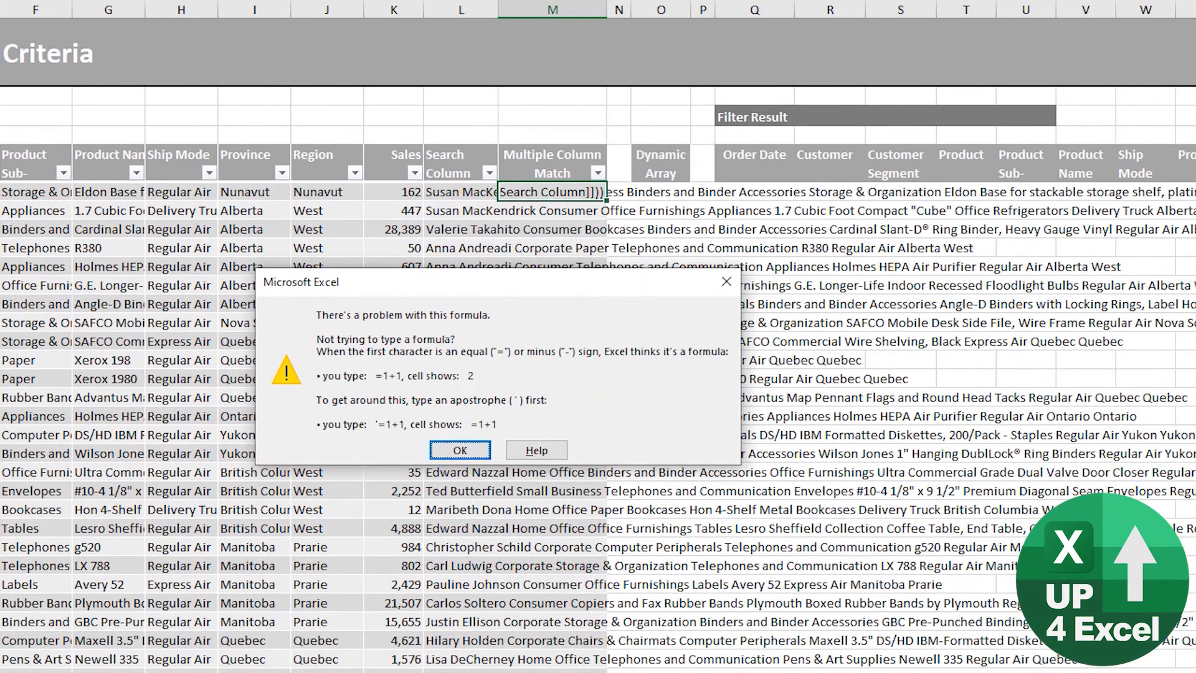
key(Return)
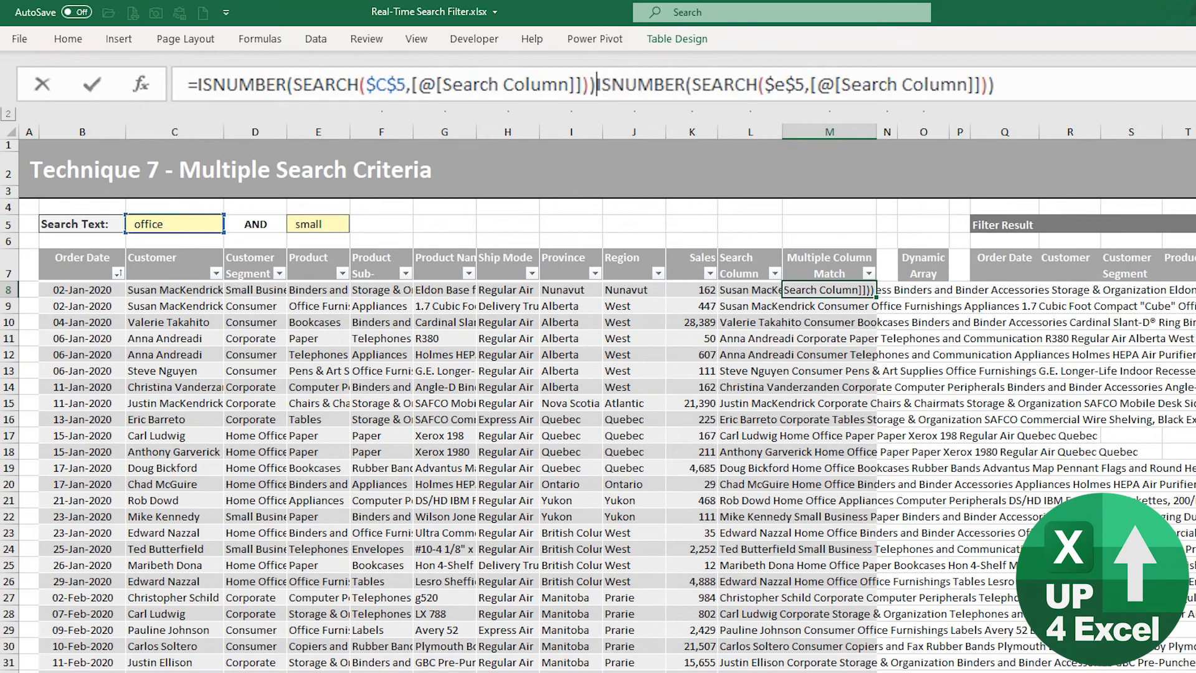
text(*)
key(Return)
key(Up)
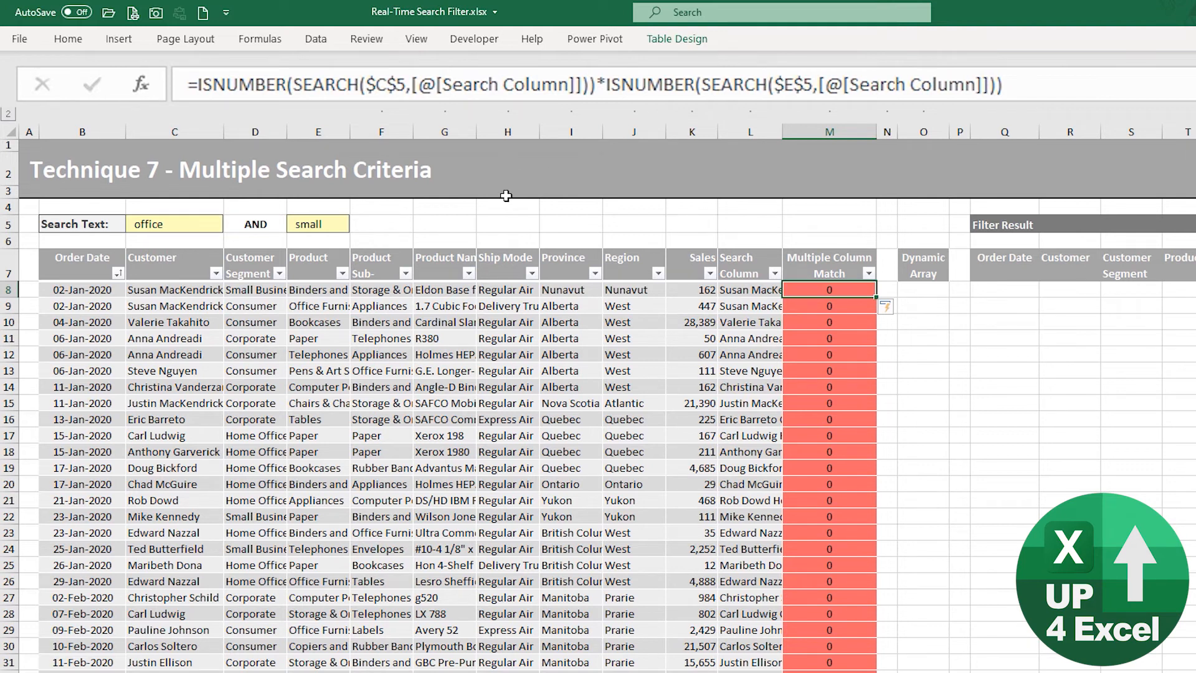
- Test the two-criteria match by replacing the second search text in E5 with "west"
double_click(328, 223)
key(BackSpace)
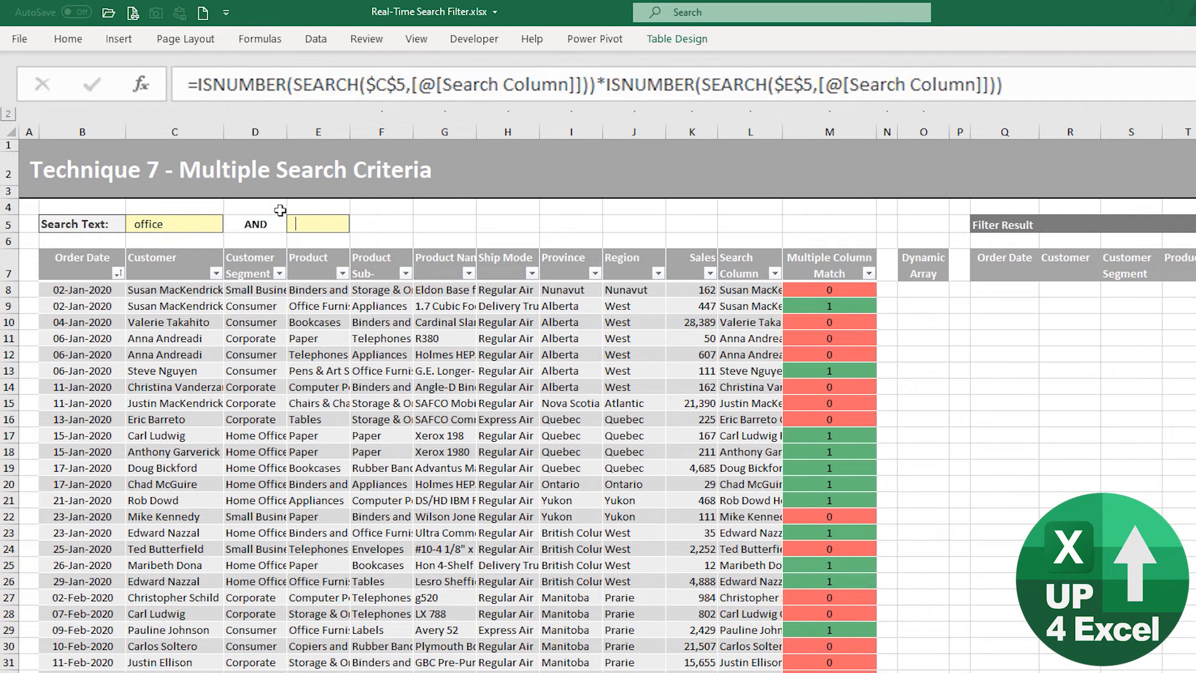
text(west)
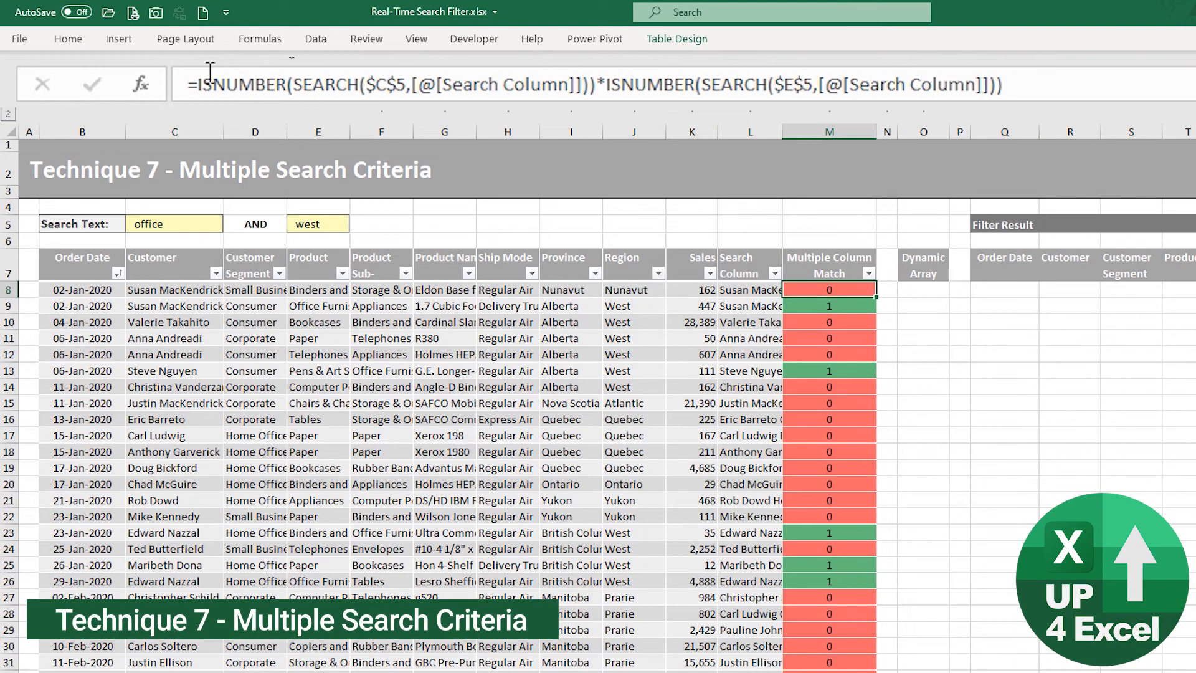
- Copy the two-criteria expression from M8 and enter it as a formula in Dynamic Array cell O8
click(198, 84)
drag(198, 84, 1005, 85)
key(ctrl+c)
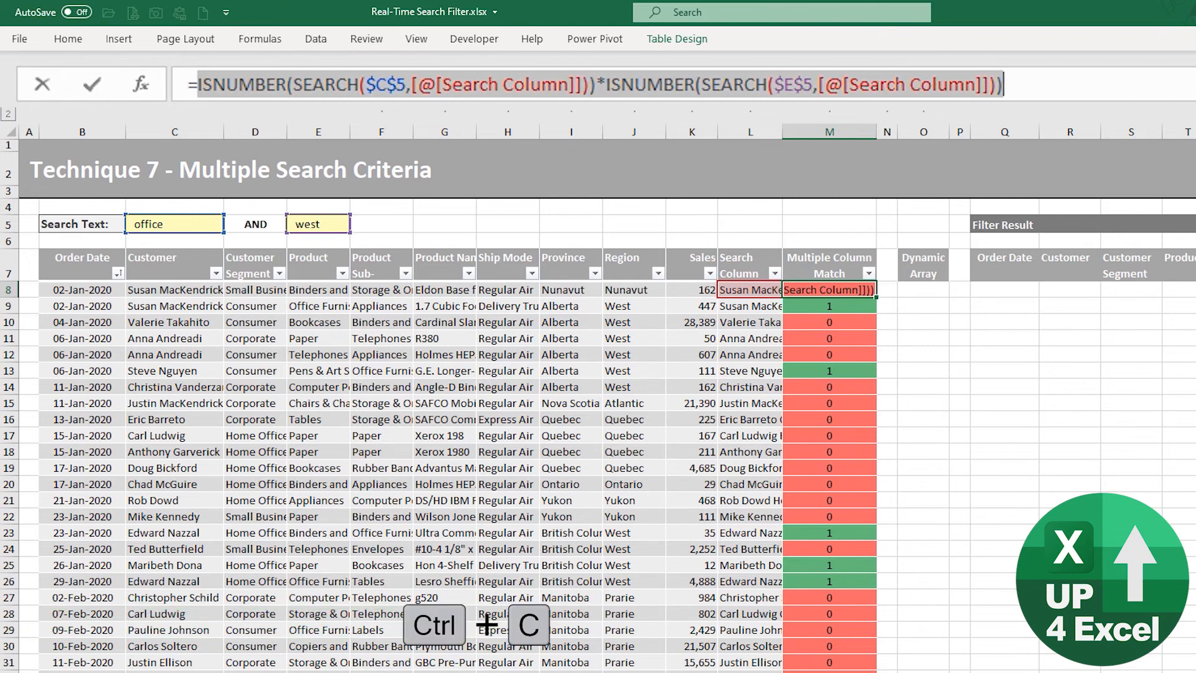
key(Return)
key(Up)
key(Right)
key(Right)
text(=)
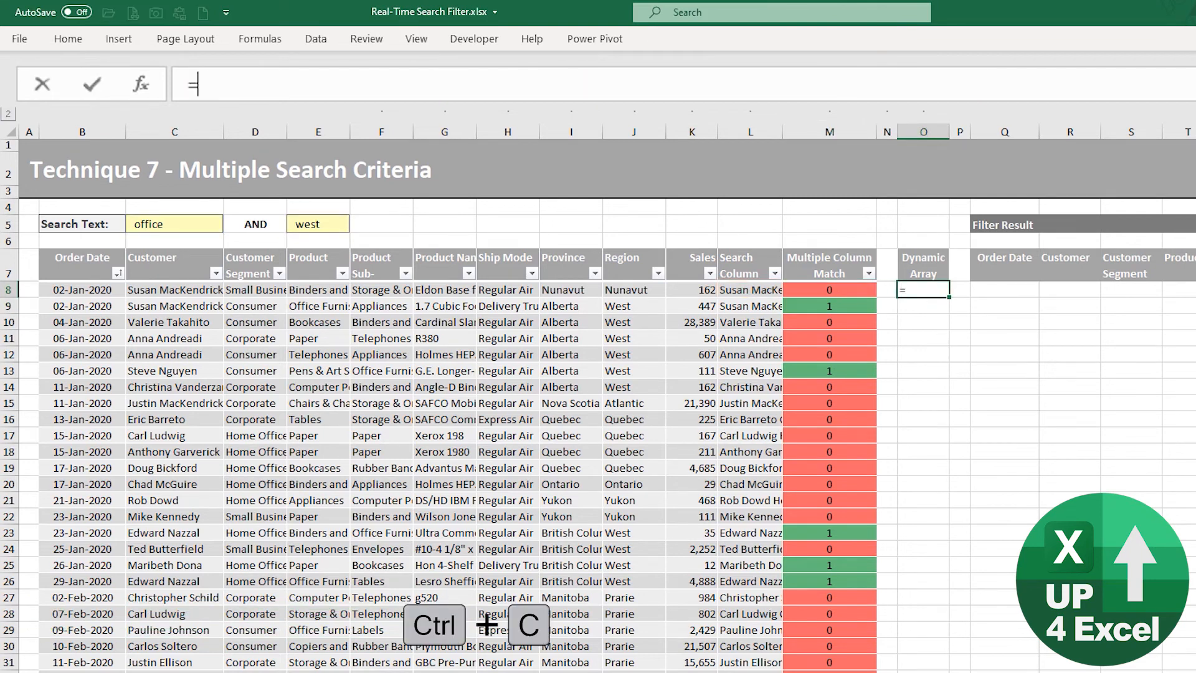
key(ctrl+v)
key(ctrl+Left)
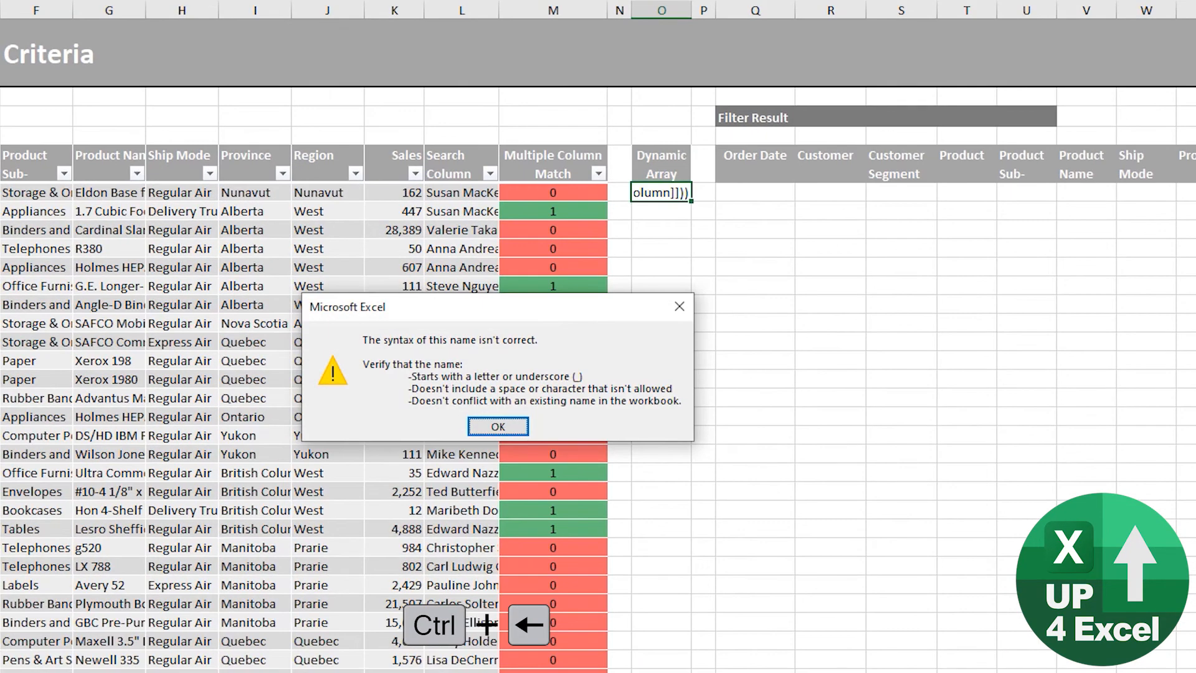
key(Return)
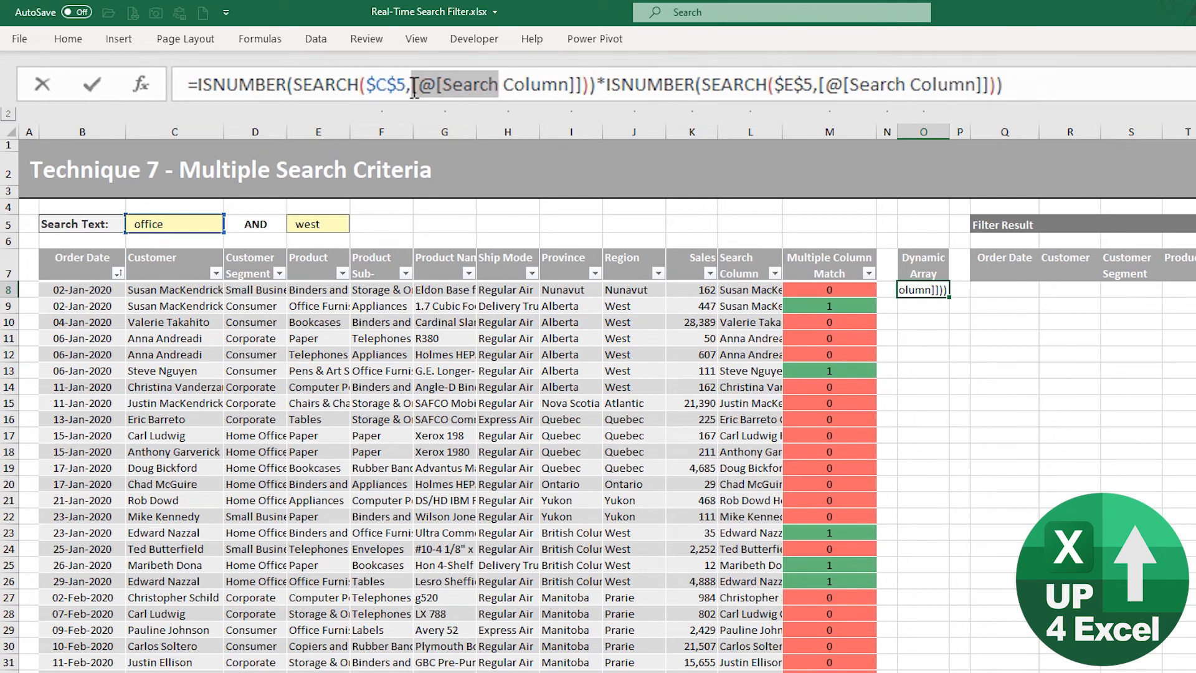
- Replace both [@[Search Column]] references in the O8 formula with the whole column tblOrdersT7[Search Column] and commit the formula
drag(415, 85, 578, 88)
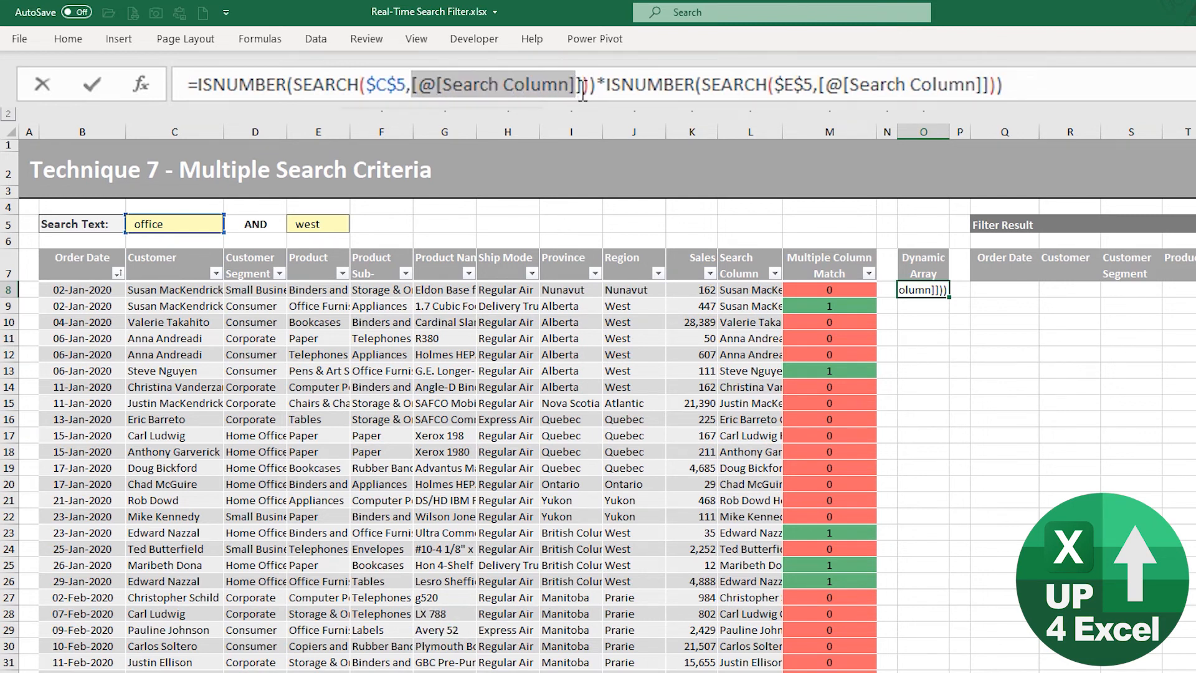
key(Delete)
key(Delete)
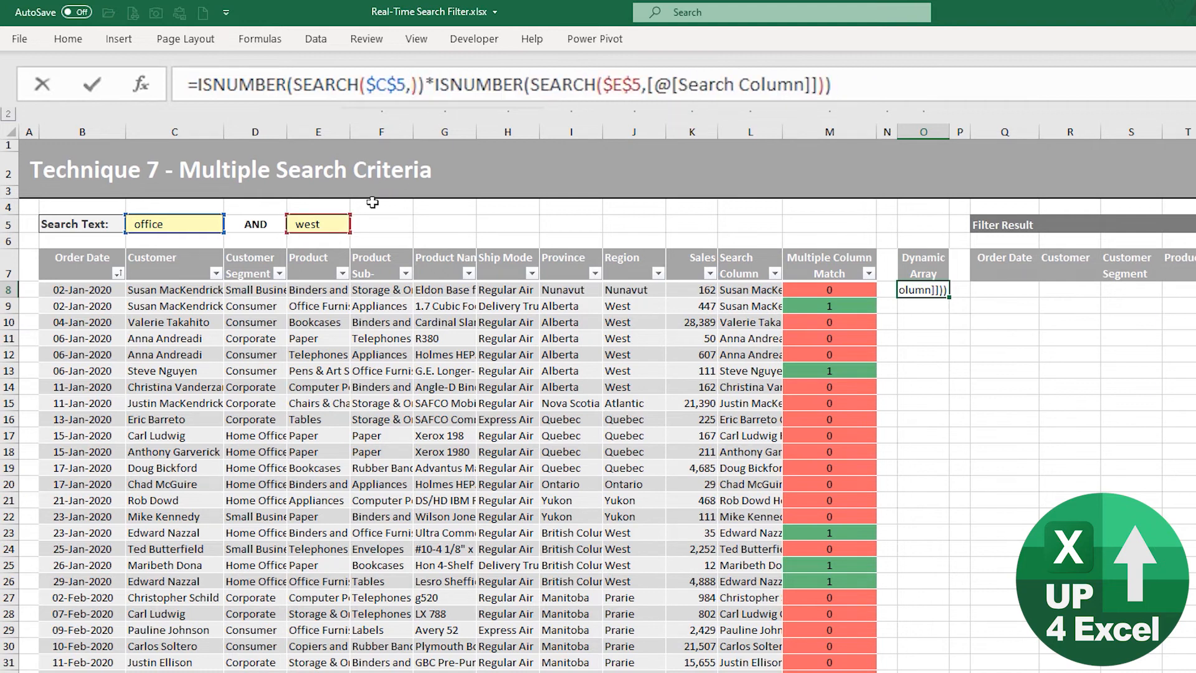
click(750, 252)
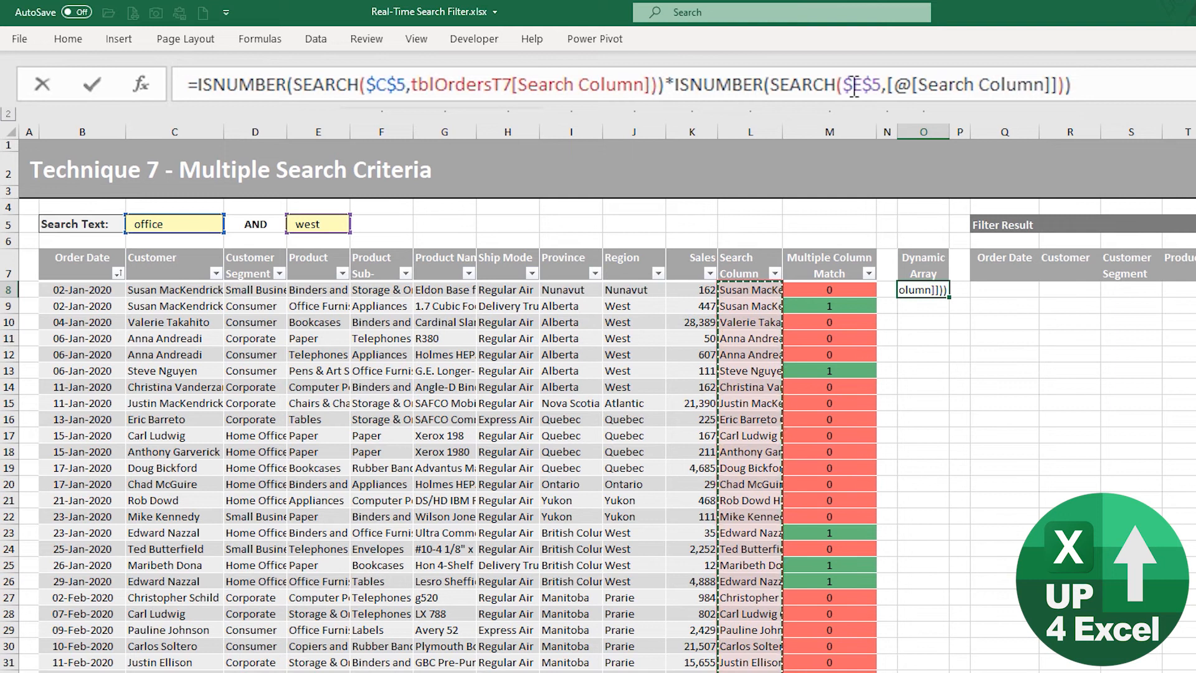
drag(887, 86, 1052, 89)
key(BackSpace)
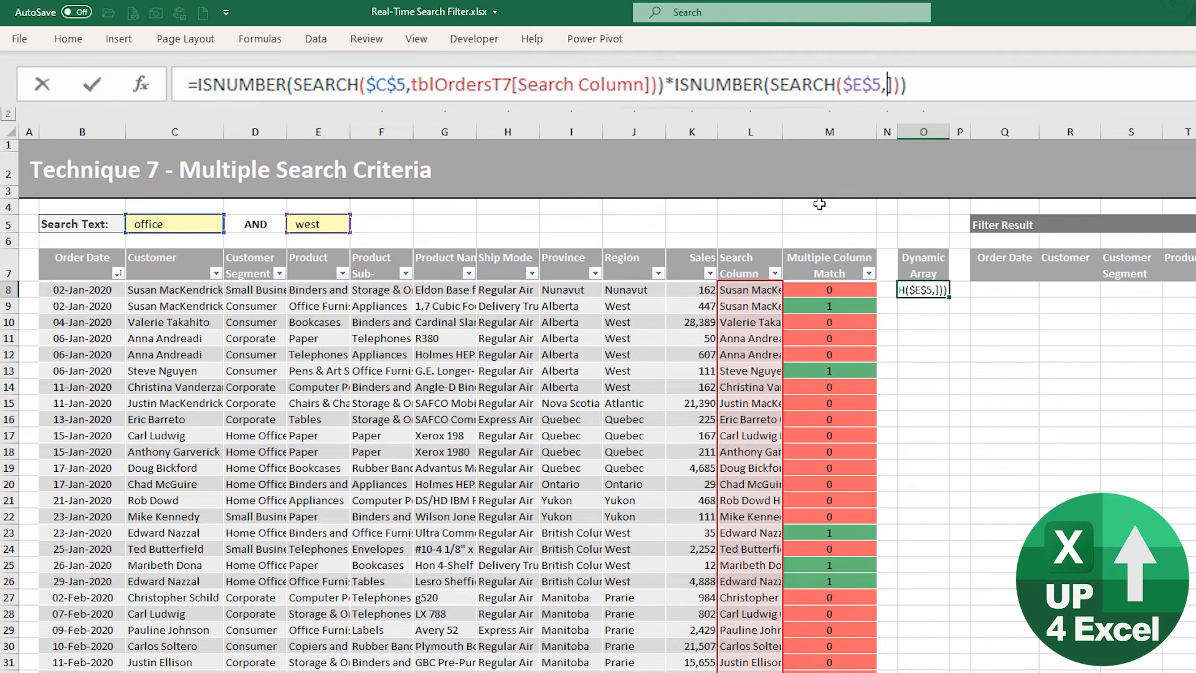
click(757, 247)
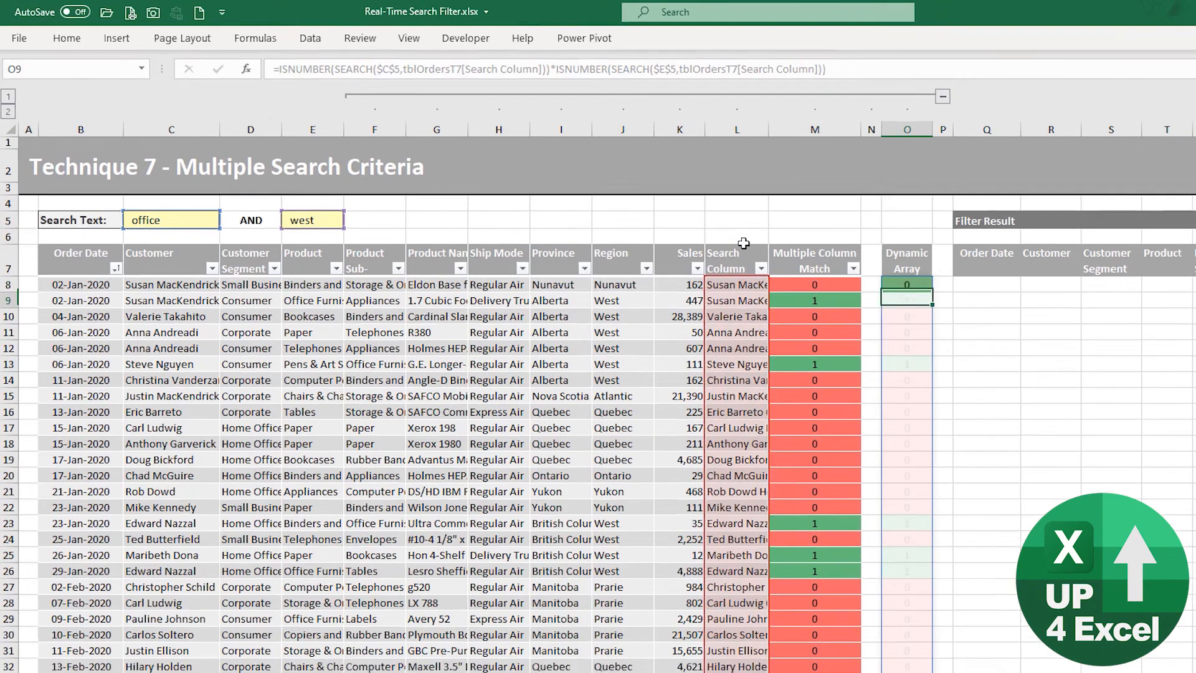
key(ctrl+Return)
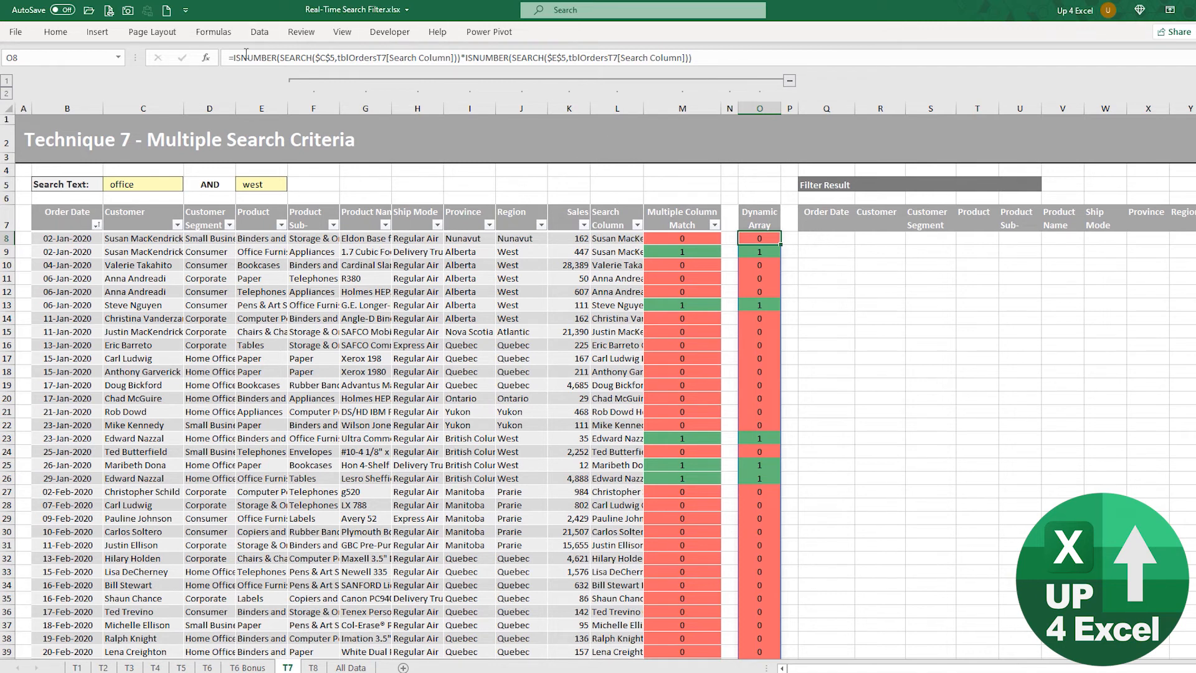
- Copy the two-criteria array expression from Dynamic Array cell O8, without its equals sign
drag(27, 71, 1150, 72)
key(ctrl+c)
key(Escape)
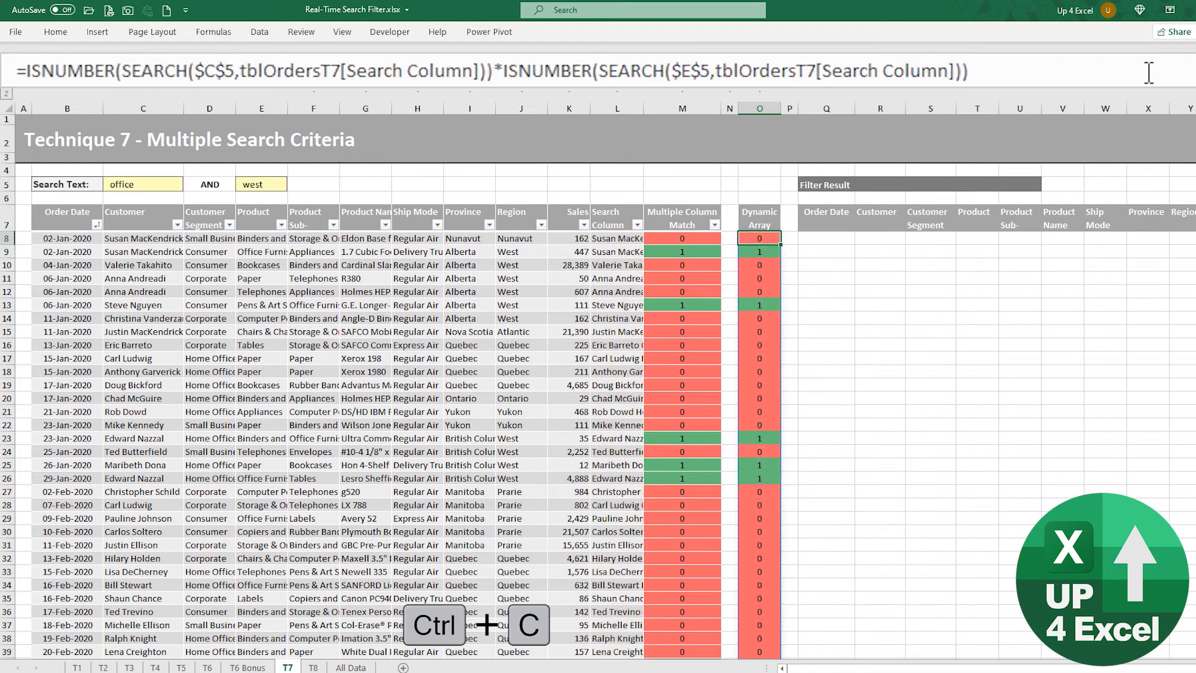
- Write a FILTER formula in Filter Result cell Q8 over tblOrdersT7[[Order Date]:[Sales]], using the copied two-criteria expression as its include argument
key(Right)
key(Right)
text(=fil)
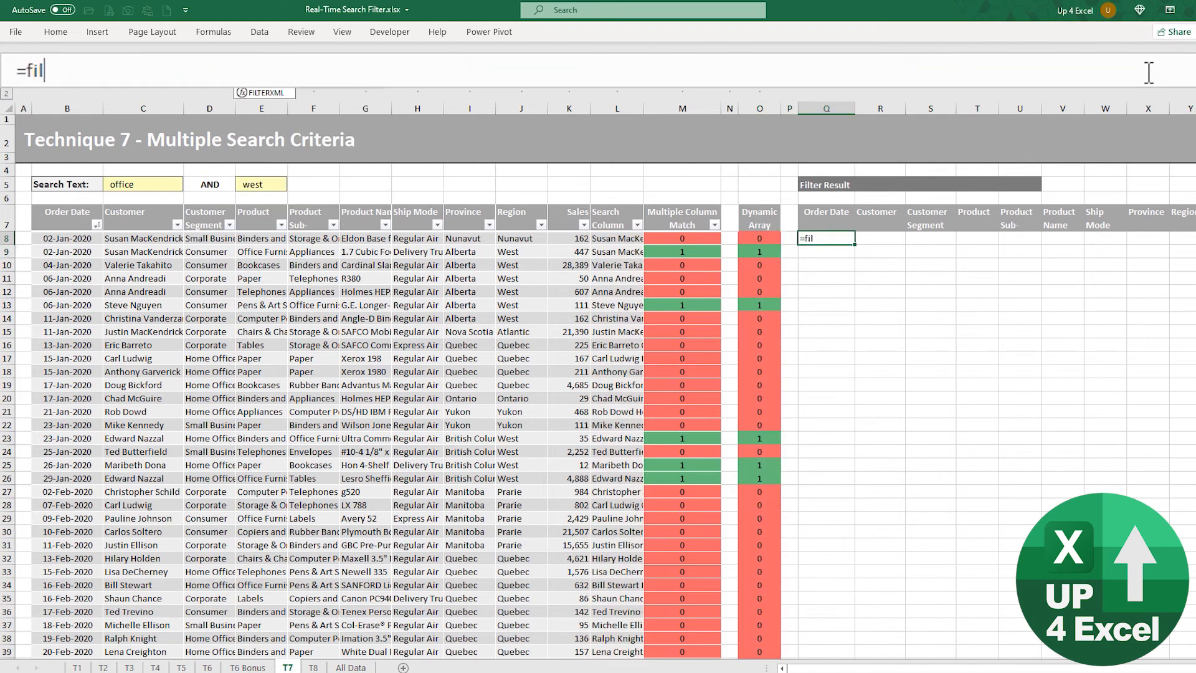
key(Tab)
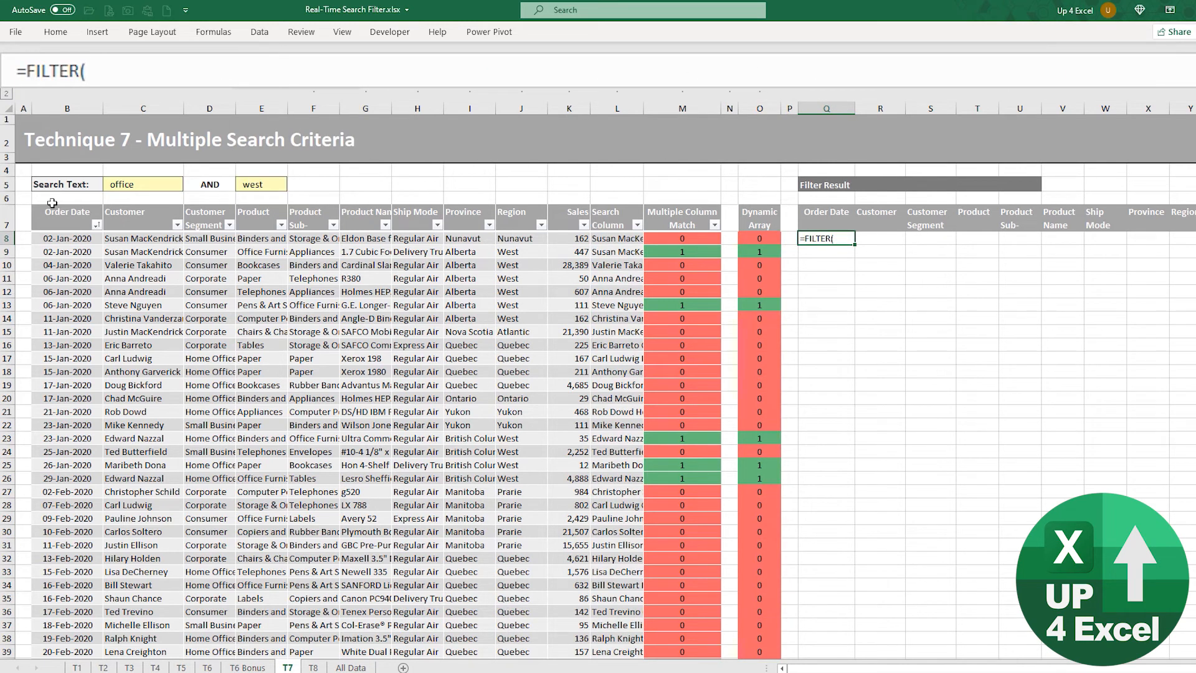
drag(56, 207, 565, 215)
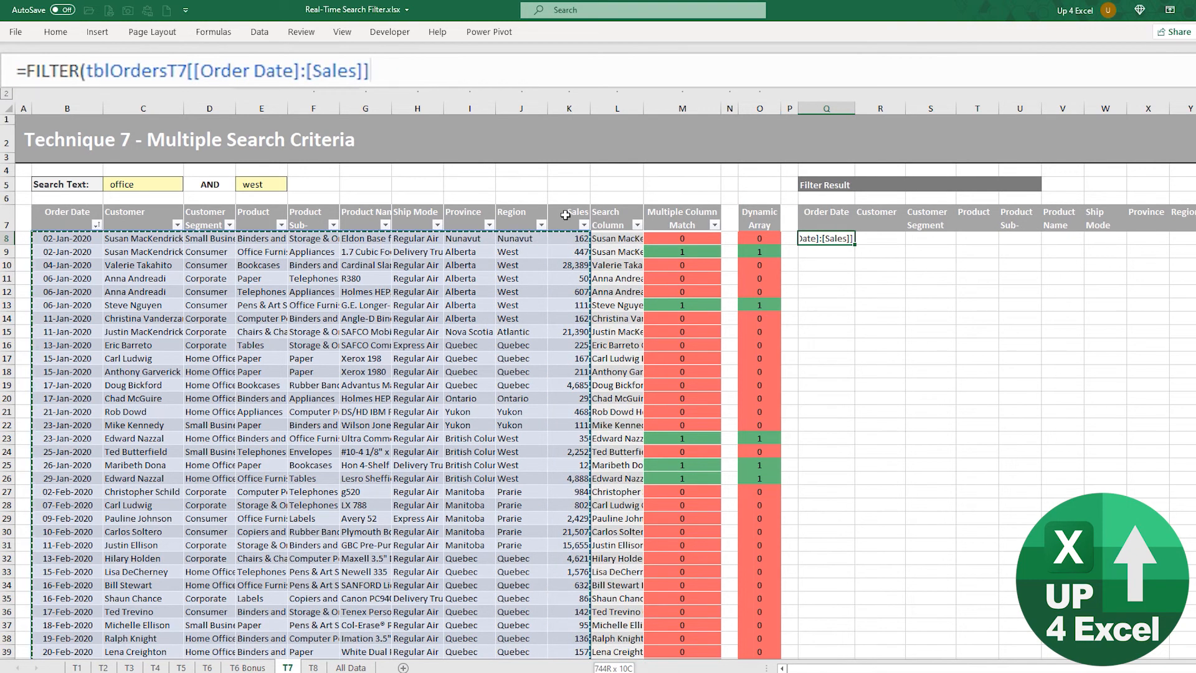
mouse_move(565, 215)
mouse_down()
mouse_move(672, 215)
mouse_move(555, 219)
mouse_up()
text(,)
key(ctrl+v)
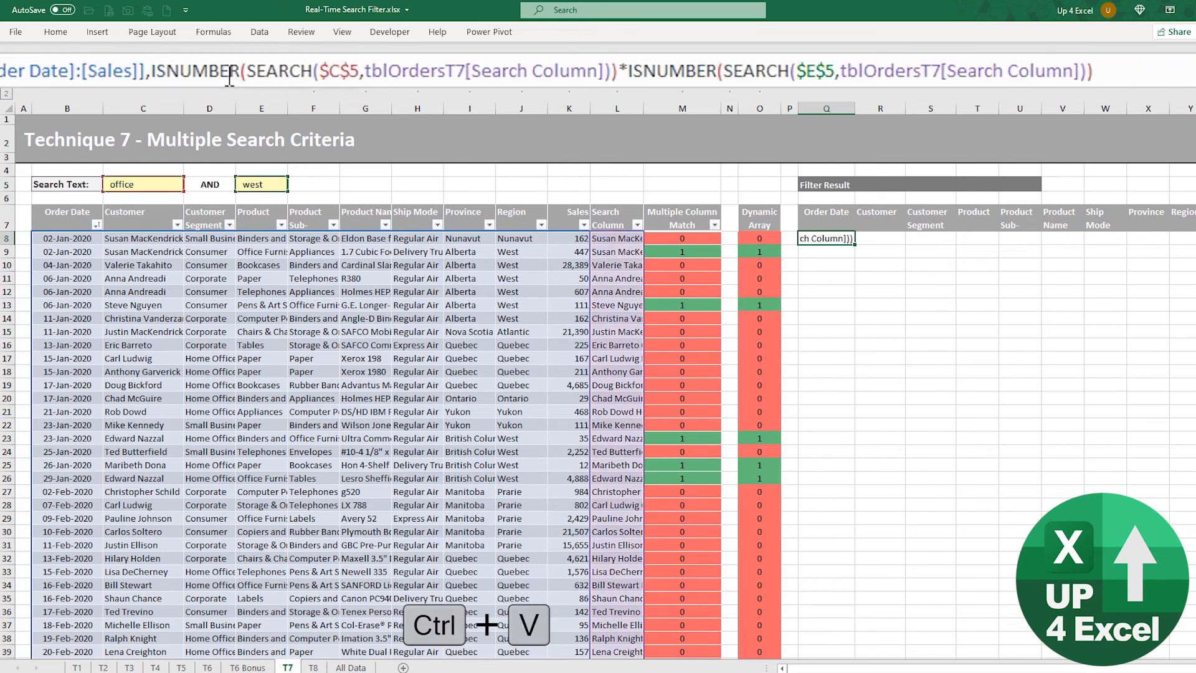
text())
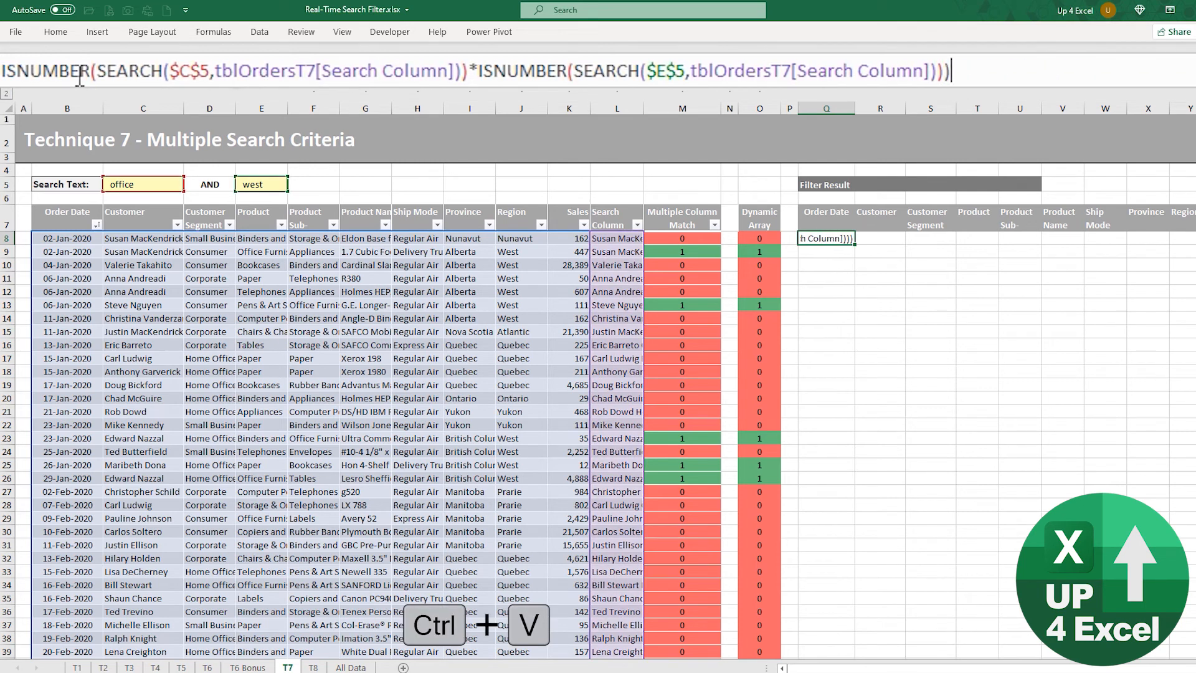
key(Return)
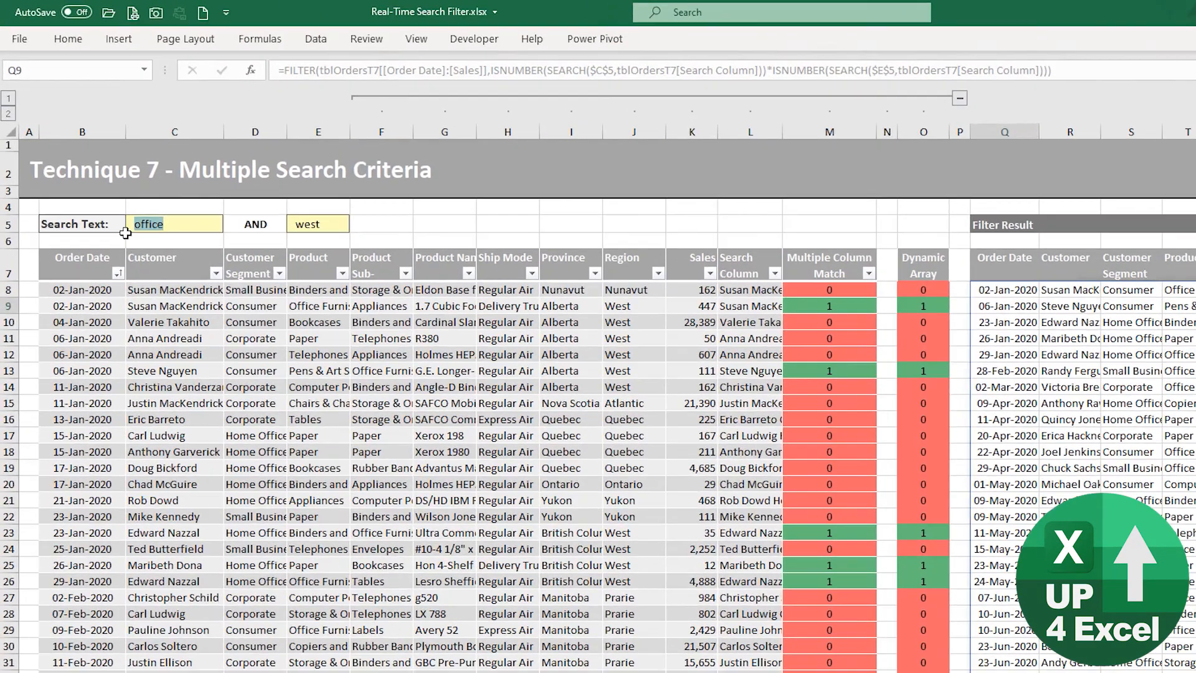
- Test the filter with a customer's first name as first criterion and "nor" as second, and shorten the second text
text(anna)
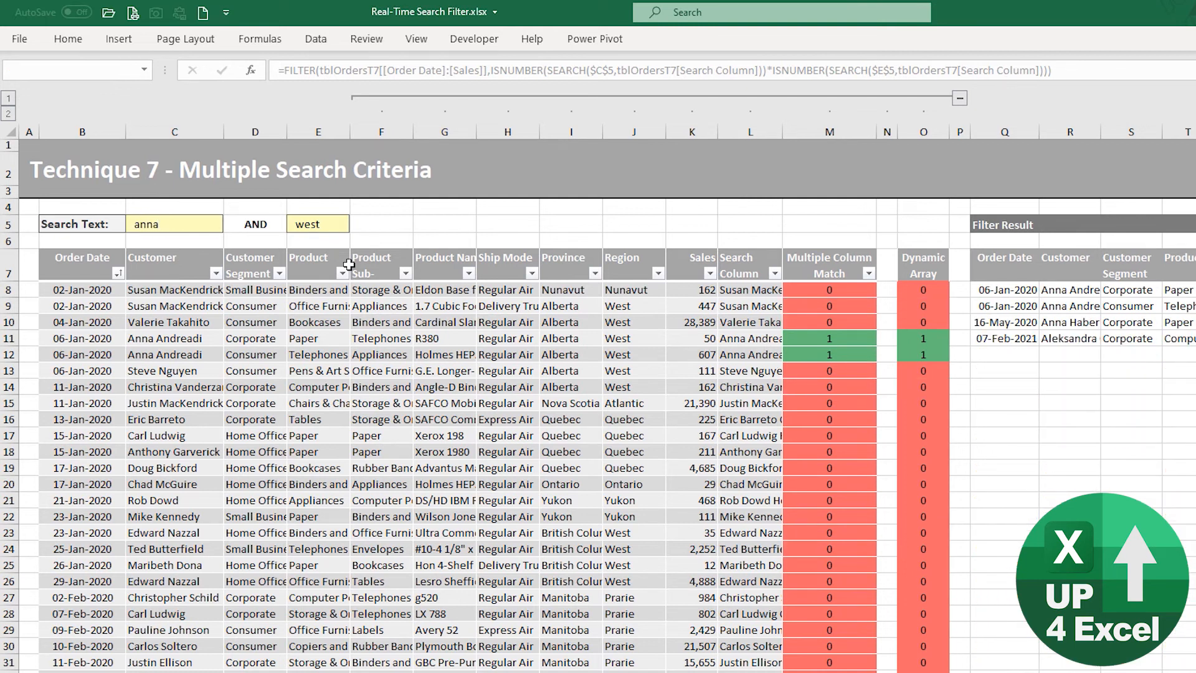
double_click(290, 230)
text(nor)
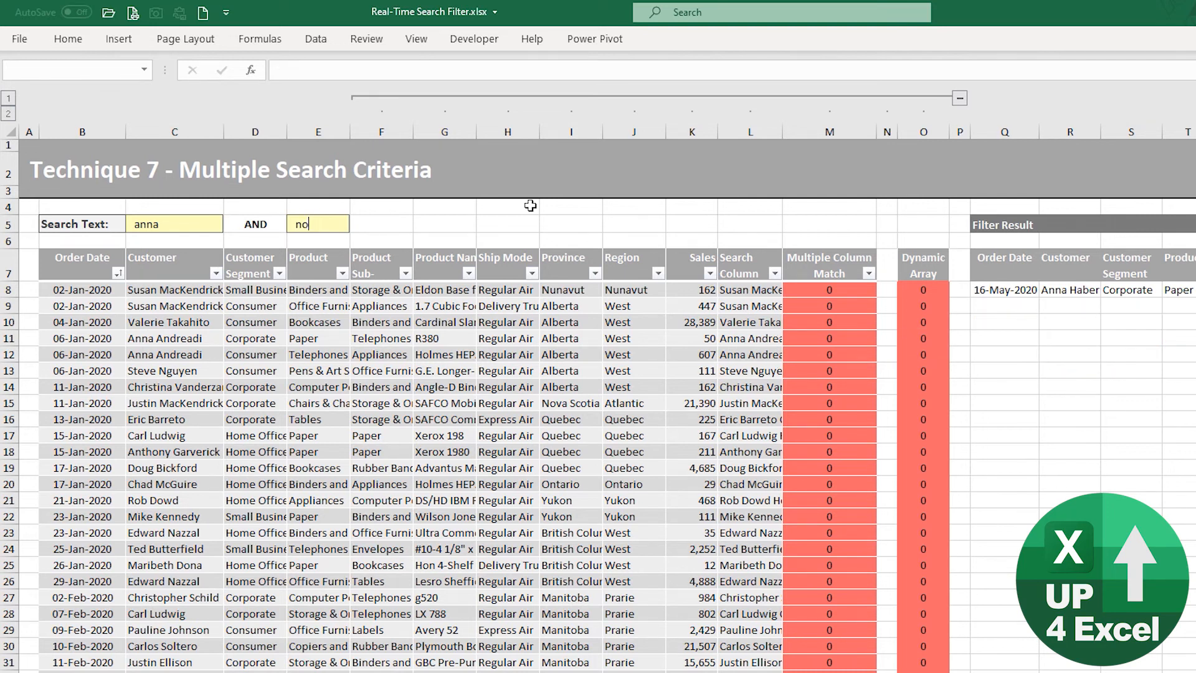
key(BackSpace)
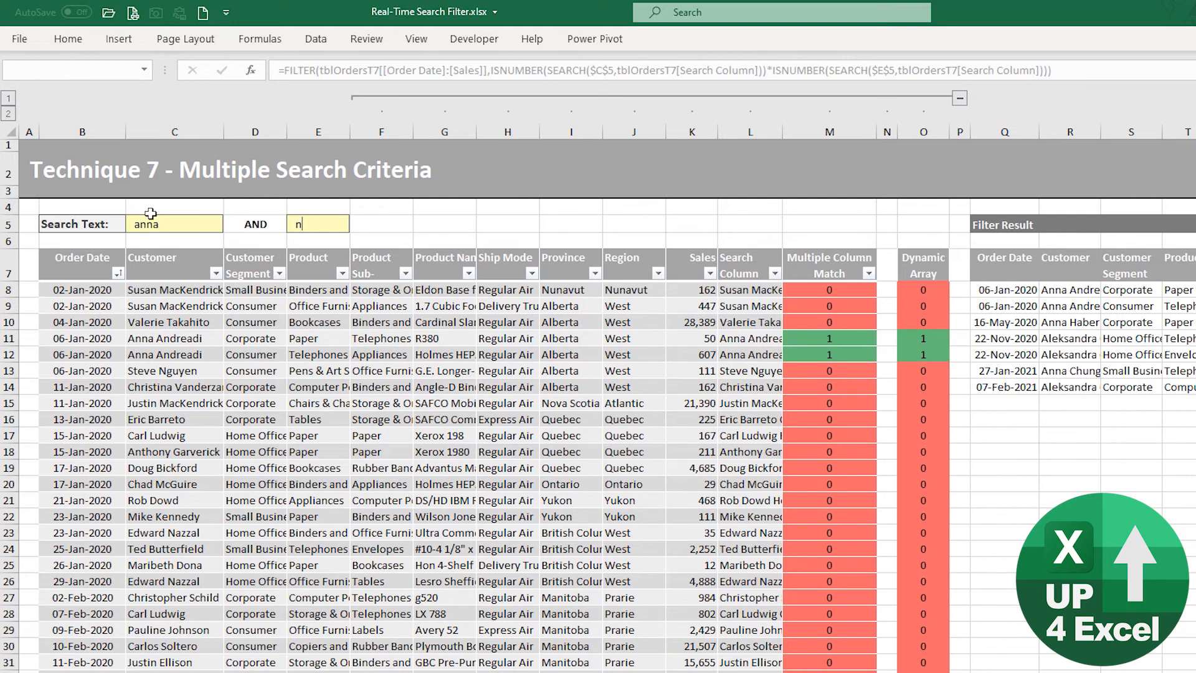
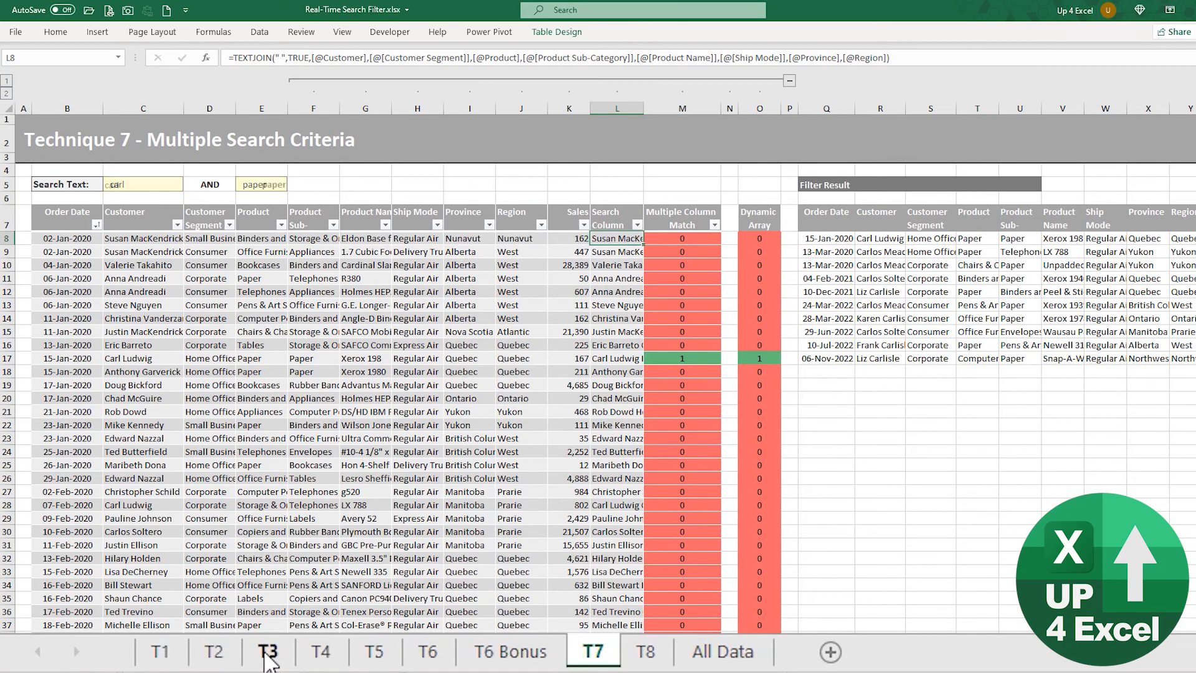
- Review the match columns on the T3, T4 and T5 sheets, and open the T6 sheet
click(267, 650)
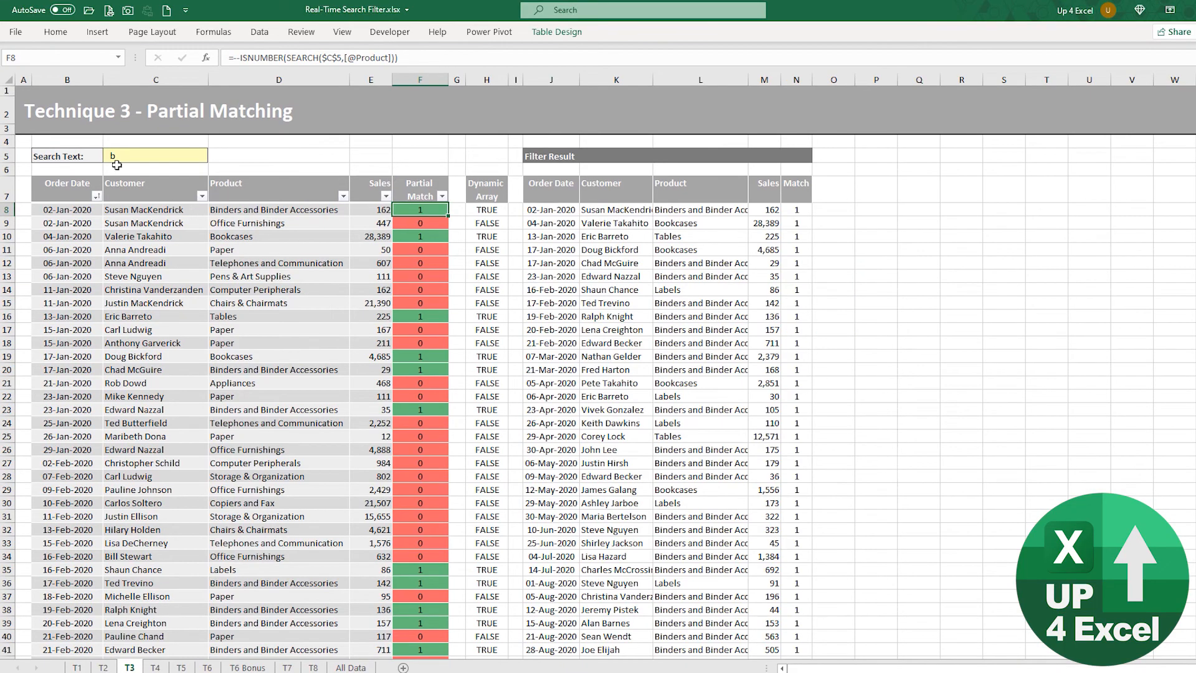
click(419, 186)
click(416, 208)
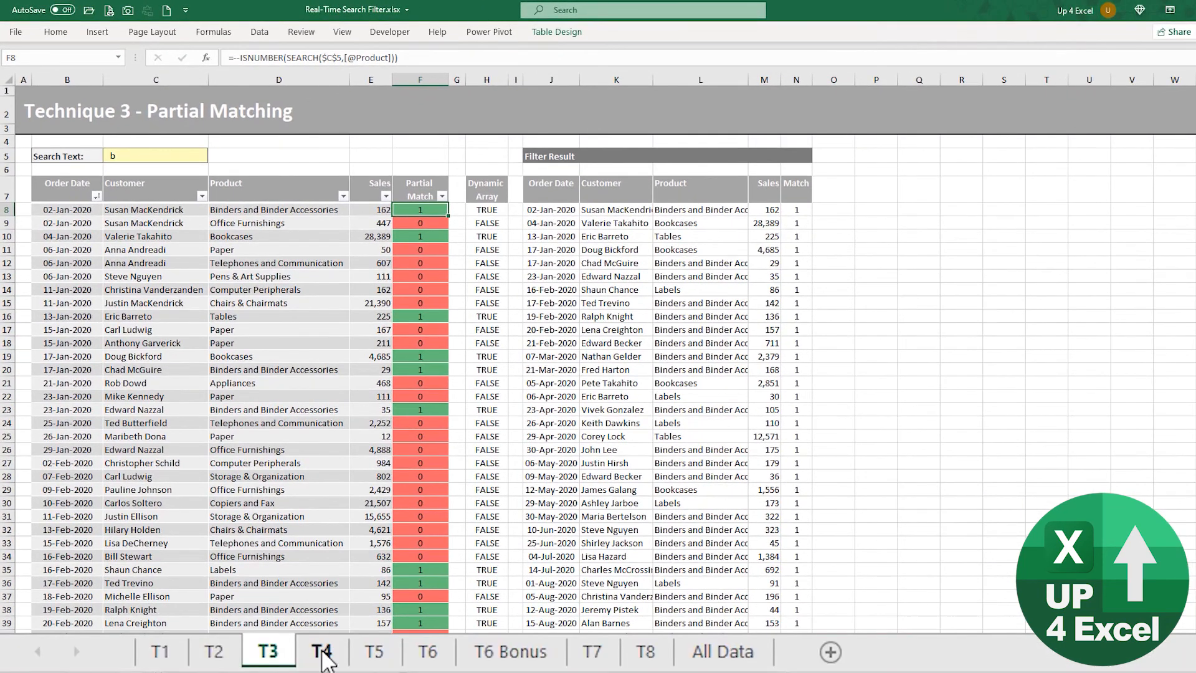
click(321, 650)
click(470, 241)
click(421, 277)
click(426, 355)
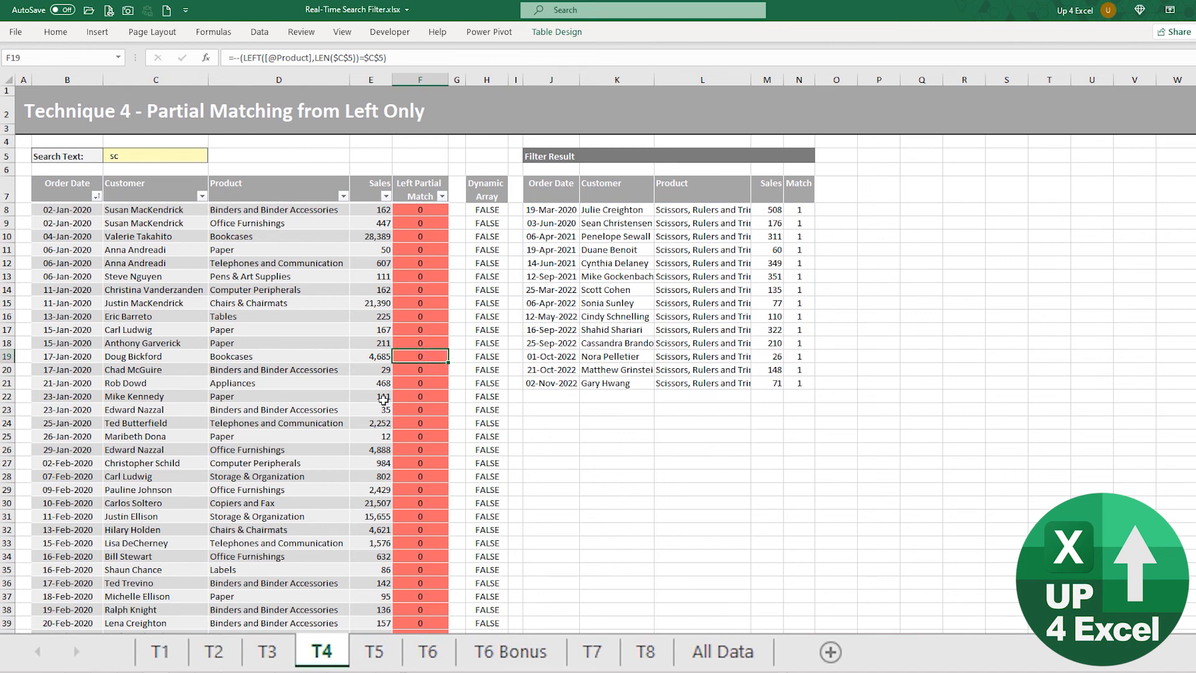
click(377, 653)
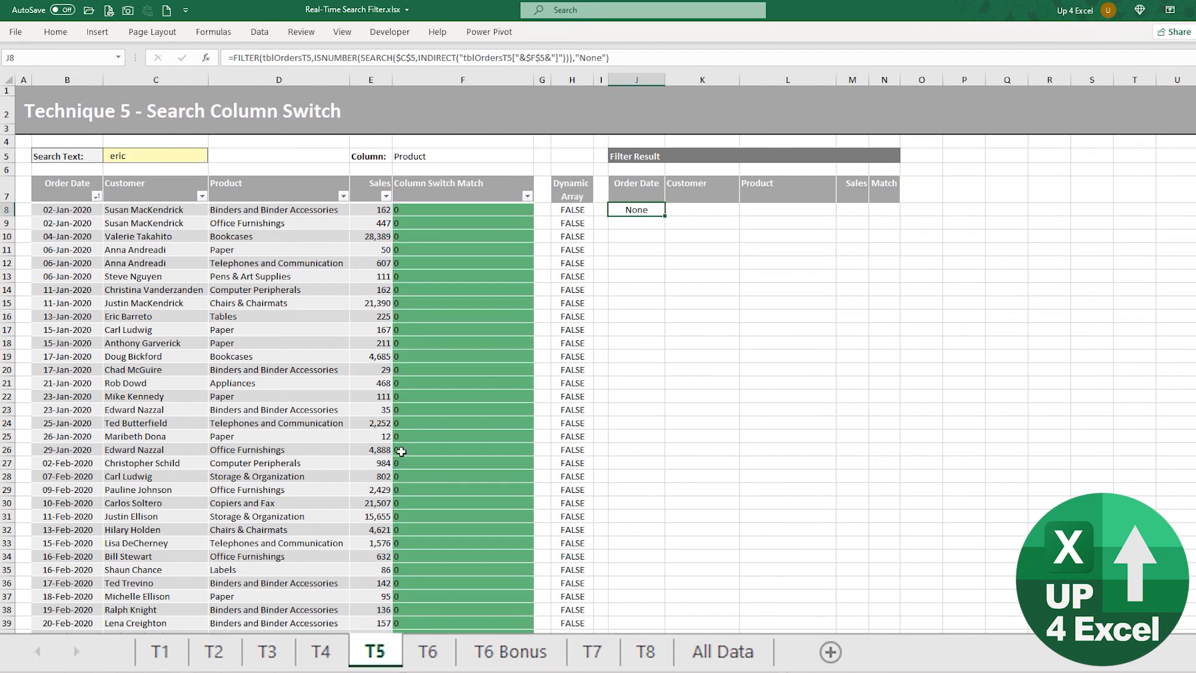
click(449, 645)
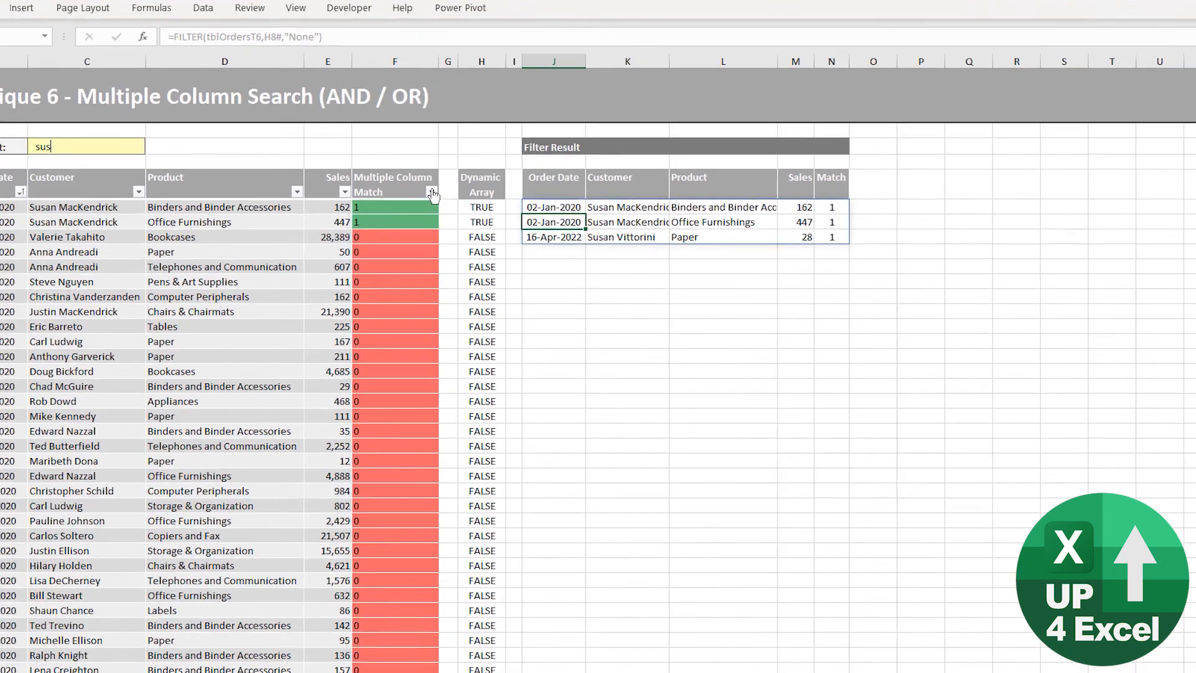
- Filter the Multiple Column Match column on T6 to show only rows with the value 1
click(463, 196)
click(405, 419)
click(486, 575)
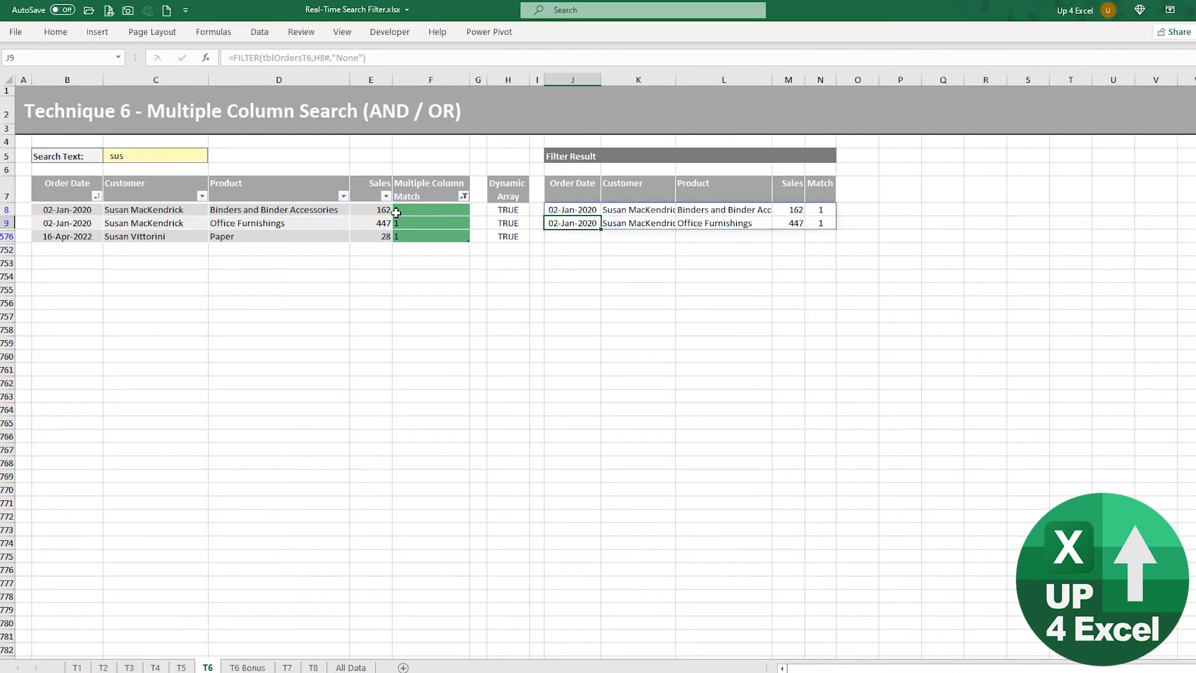
- Clear the filter from the Multiple Column Match column on the T6 sheet and activate the search box
click(463, 196)
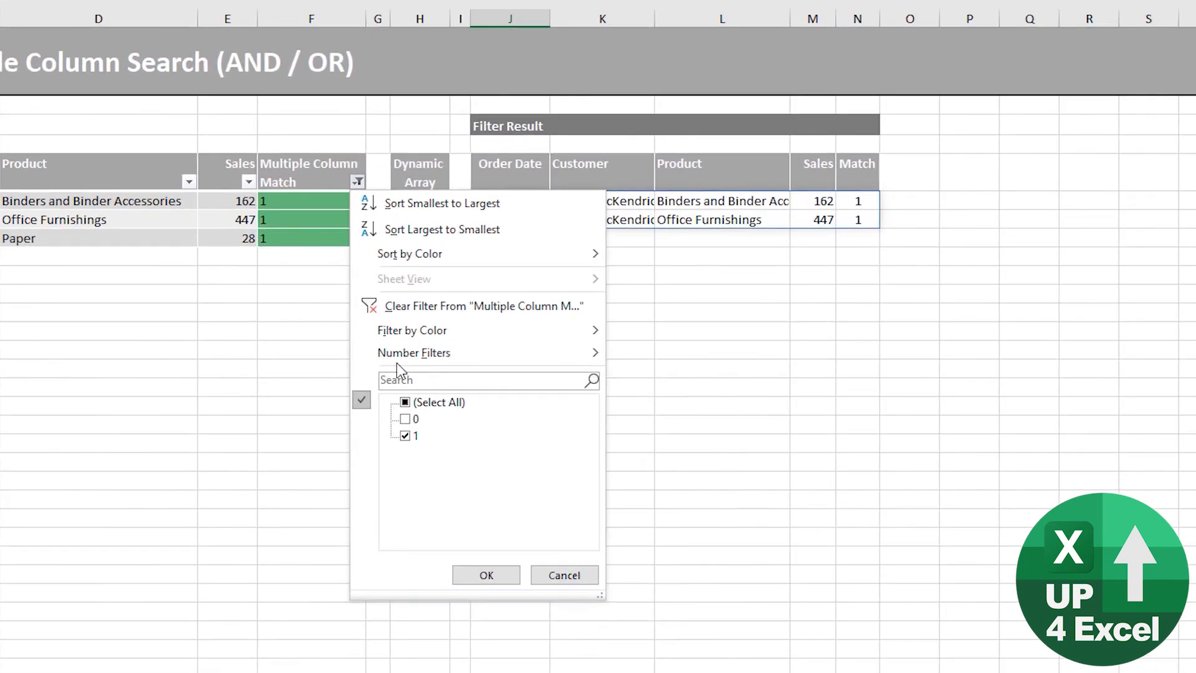
click(405, 306)
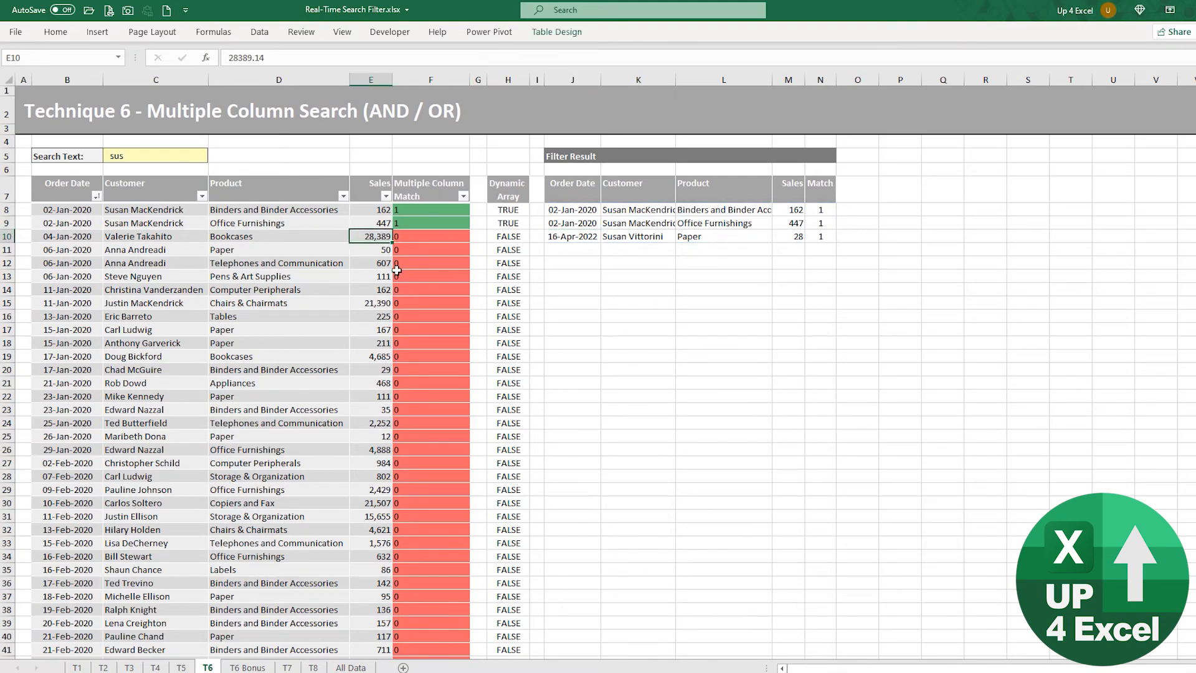
click(151, 160)
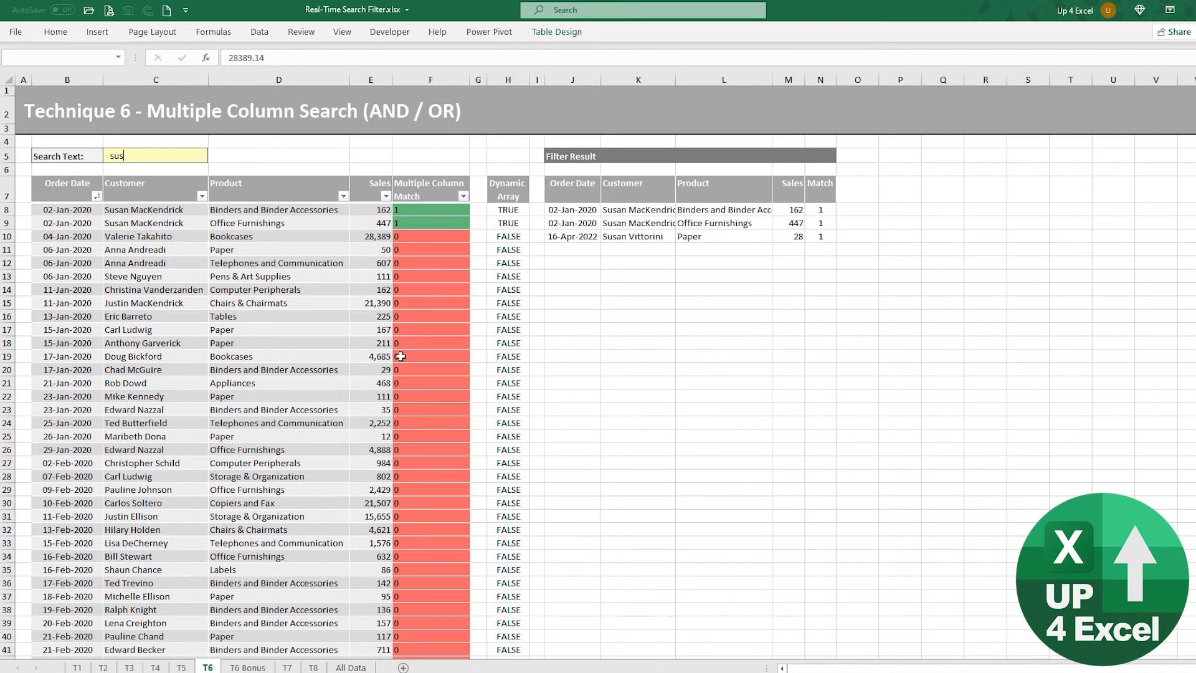
- Open the T8 sheet and examine the formulas in its Search and Match columns
click(313, 667)
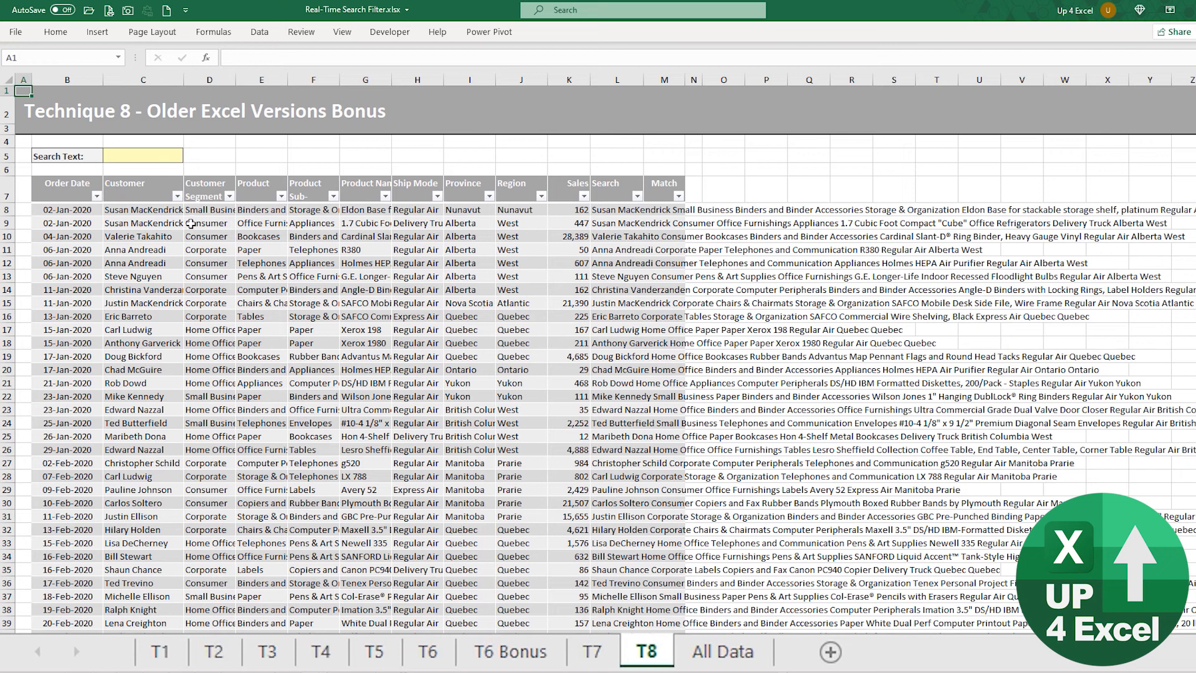
click(145, 209)
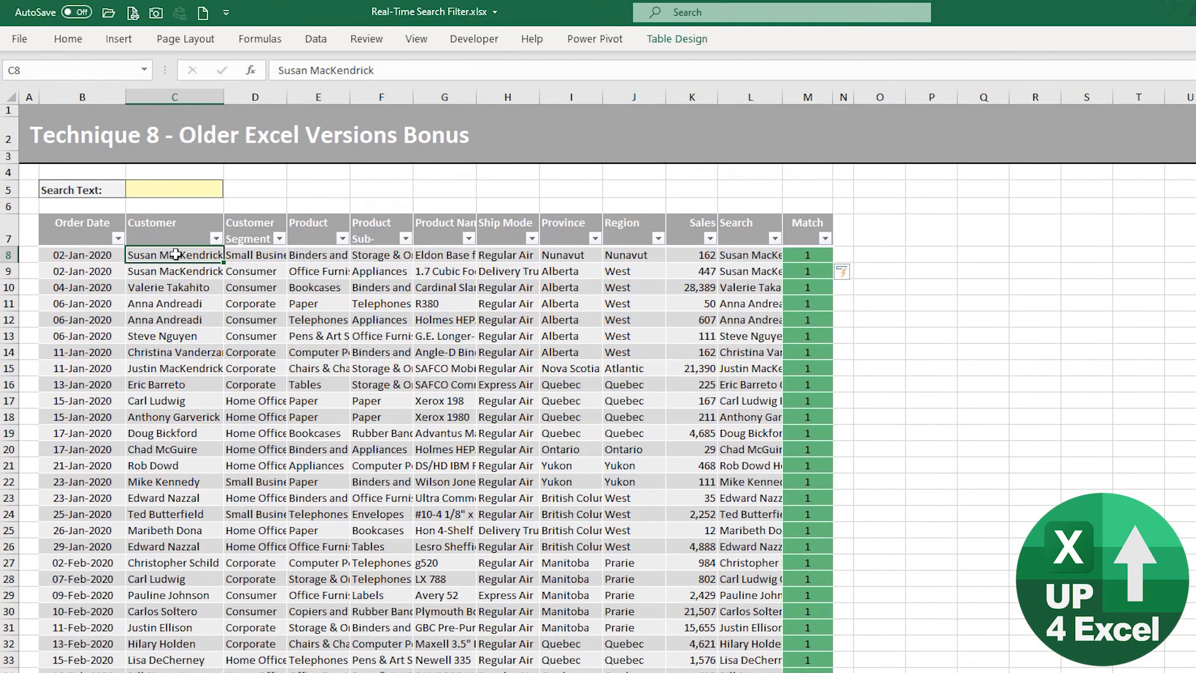
click(806, 219)
click(812, 269)
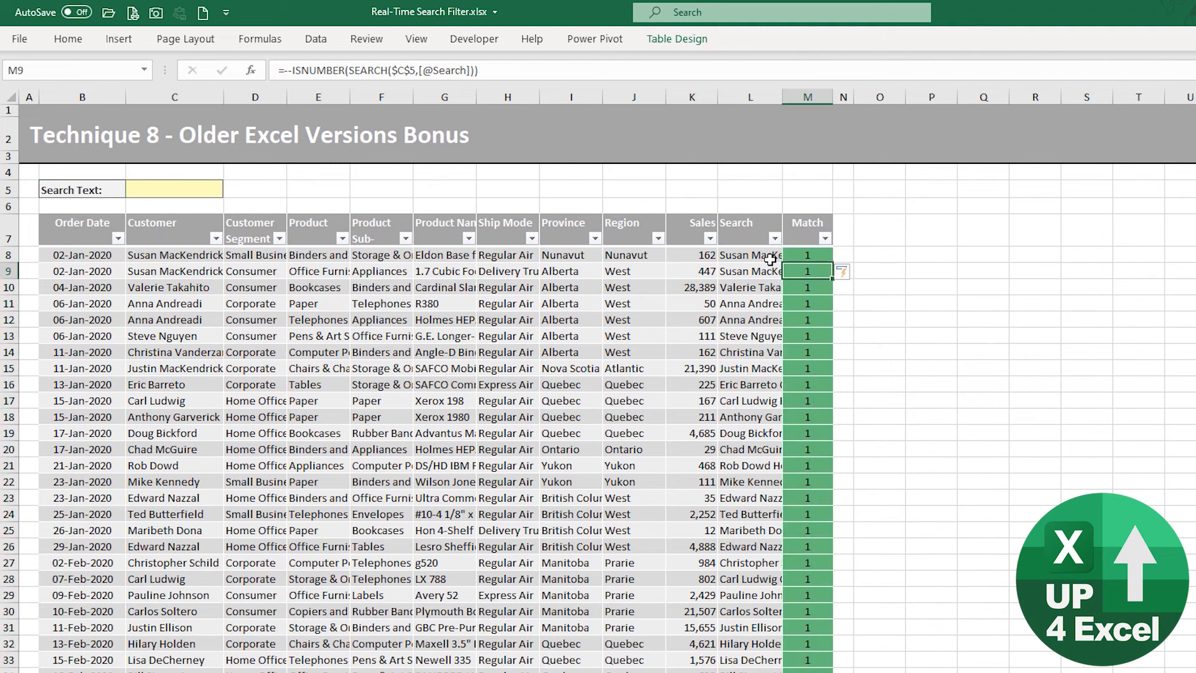
click(751, 256)
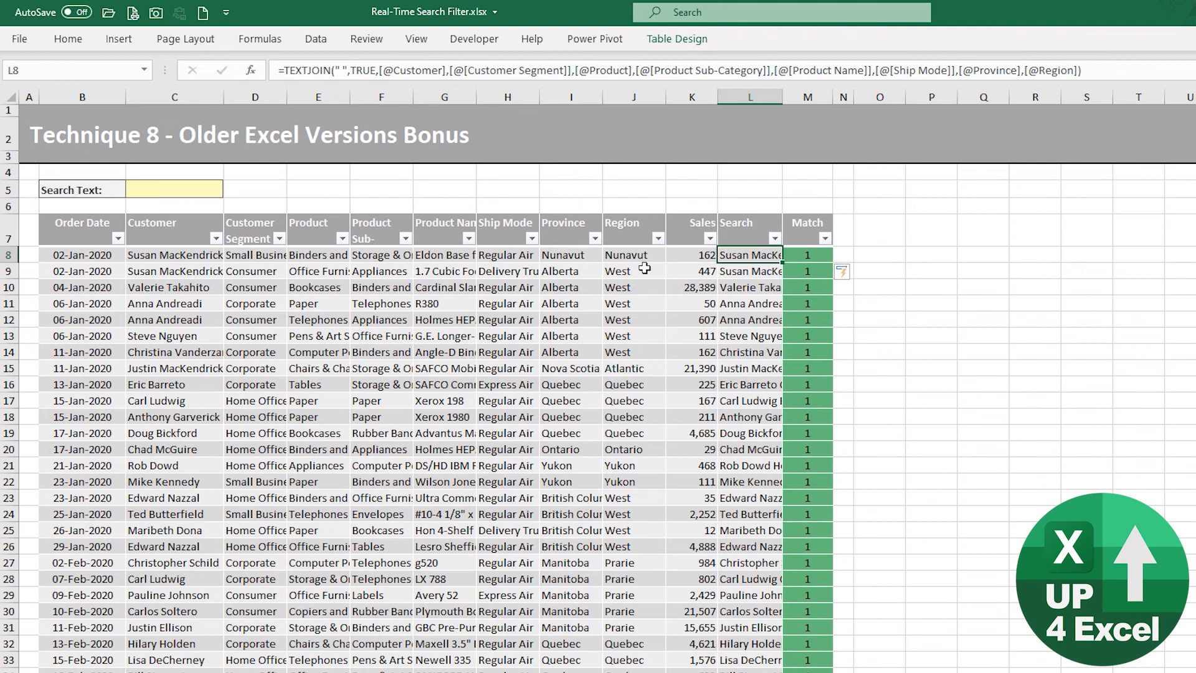
click(811, 256)
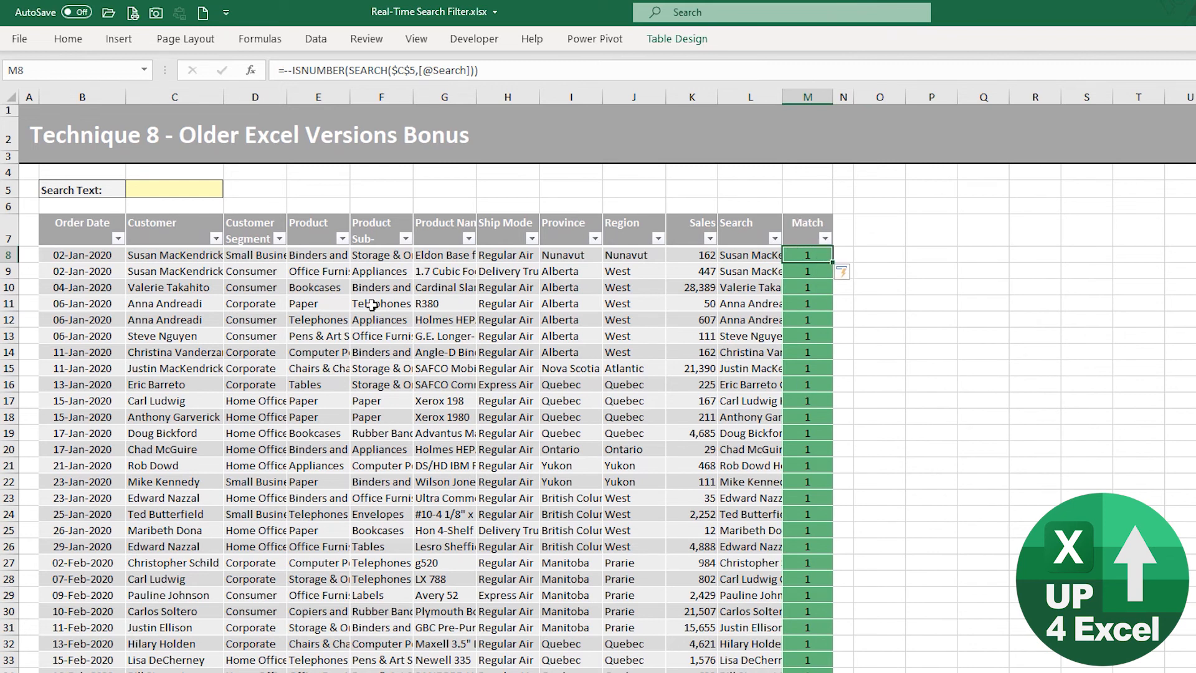
- Enter "an" as the search text on the T8 sheet
click(186, 184)
text(a)
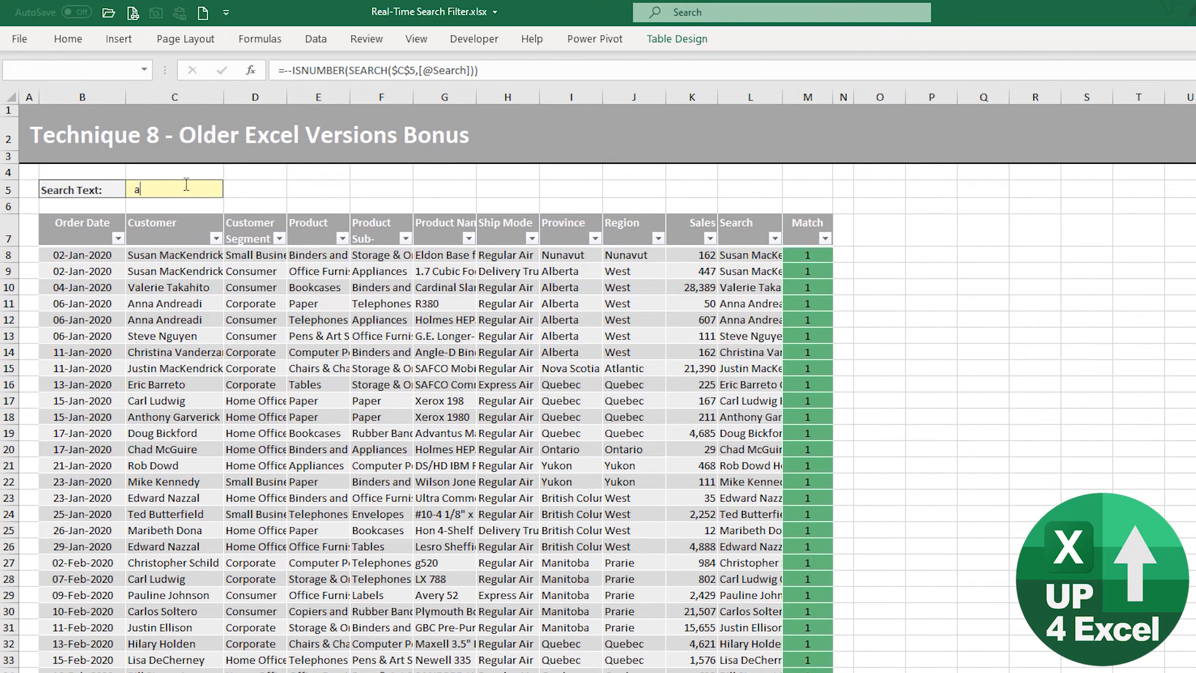
text(n)
click(203, 261)
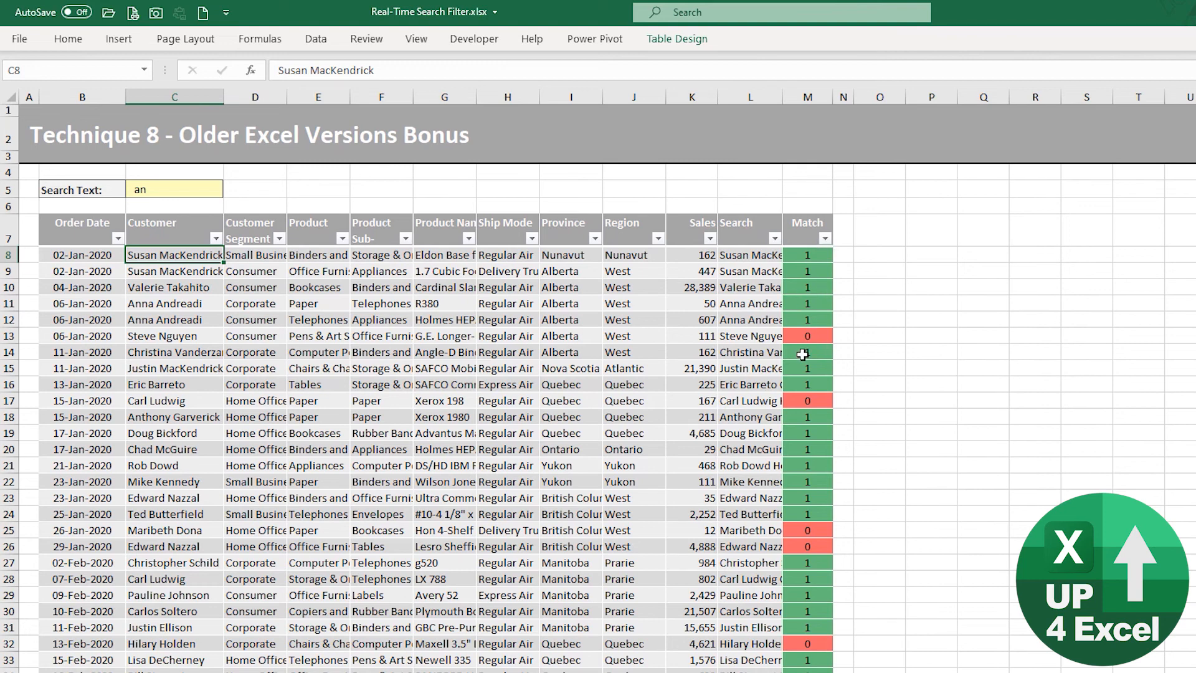
- Record a macro in this workbook that filters the T8 Match column to the value 1, and clear the filter once recording is stopped
click(472, 41)
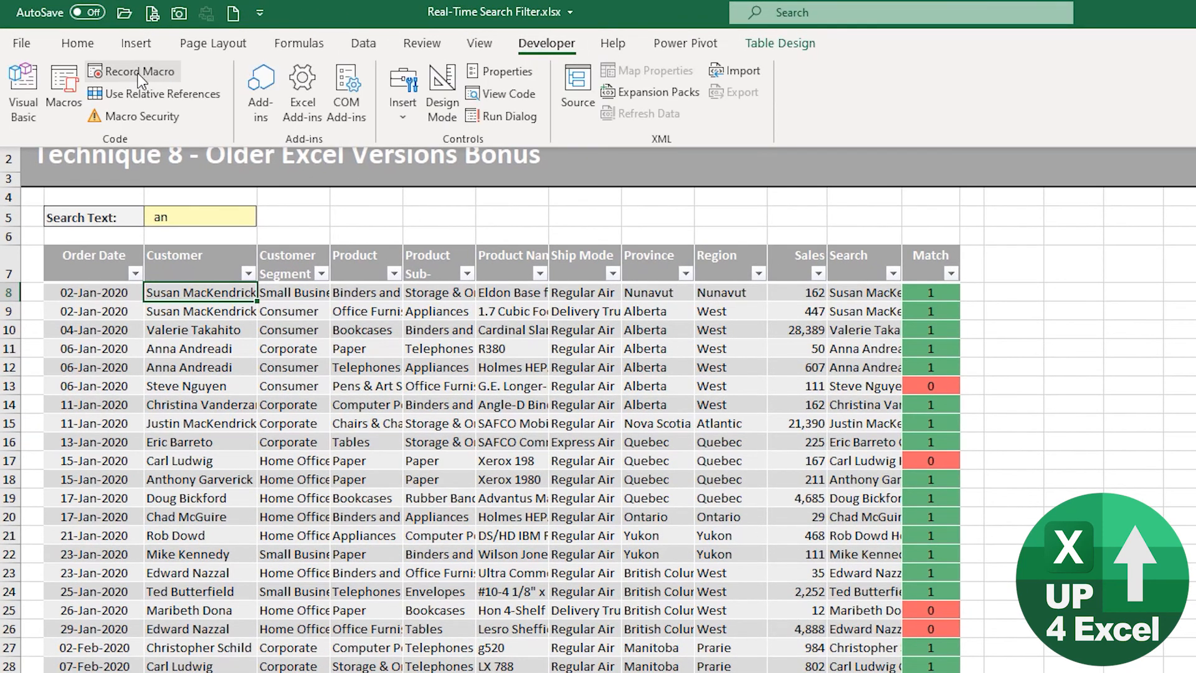
click(139, 75)
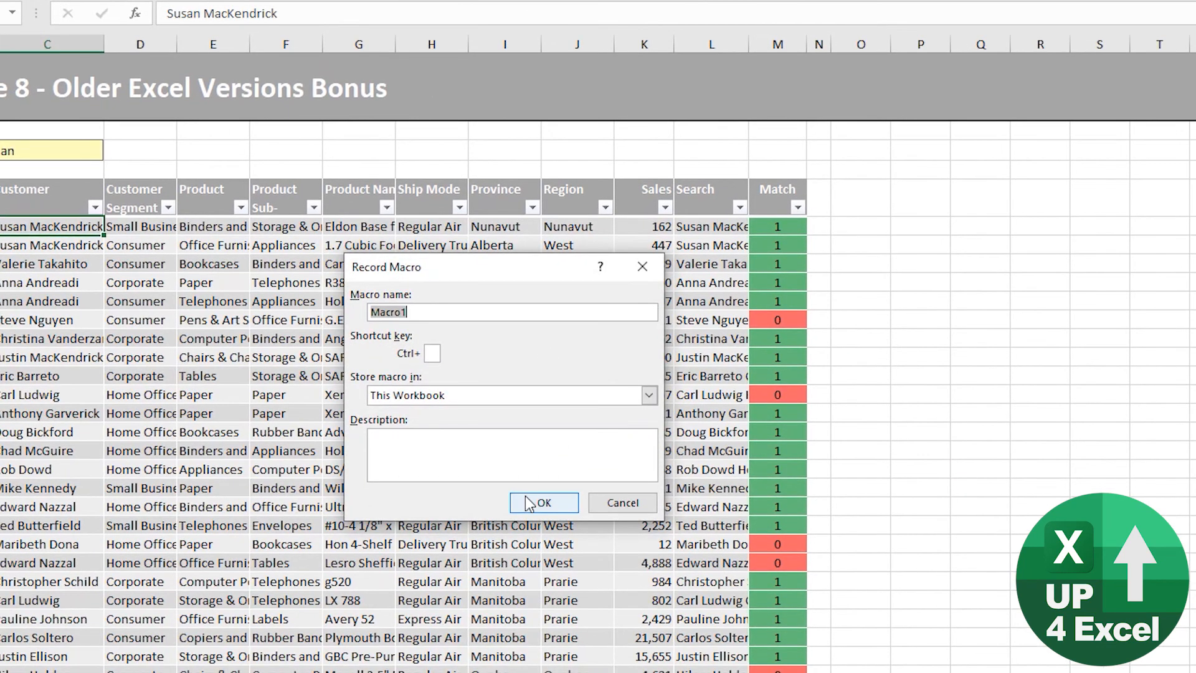
click(694, 563)
click(798, 207)
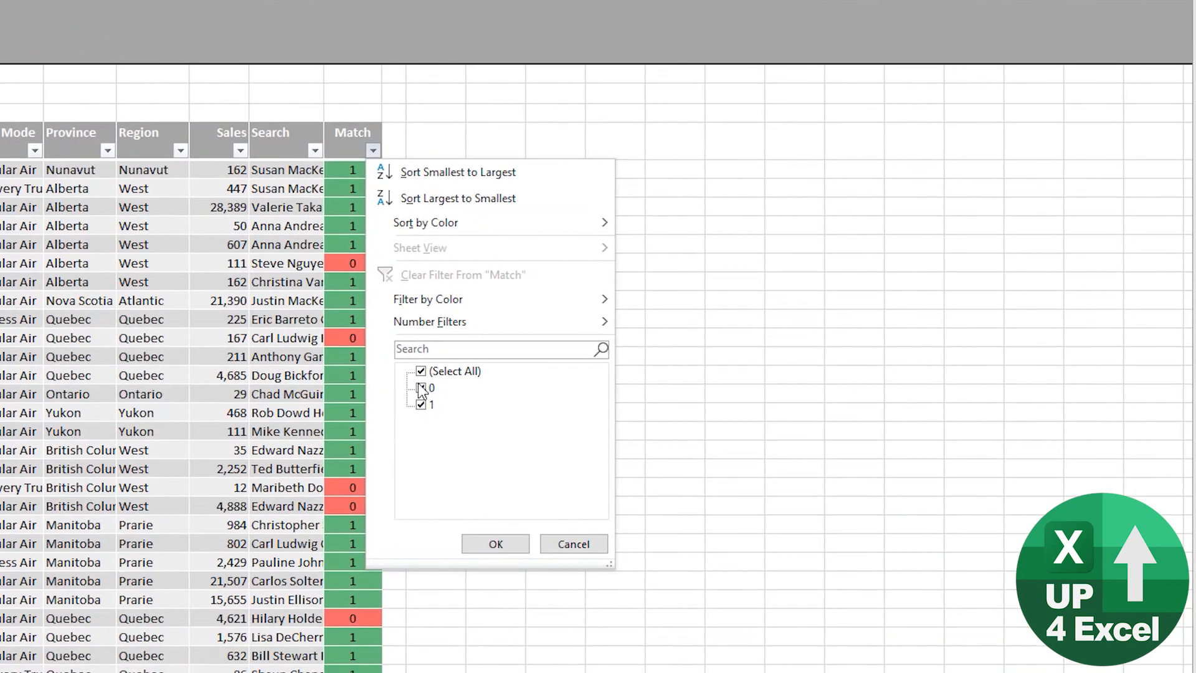
click(421, 388)
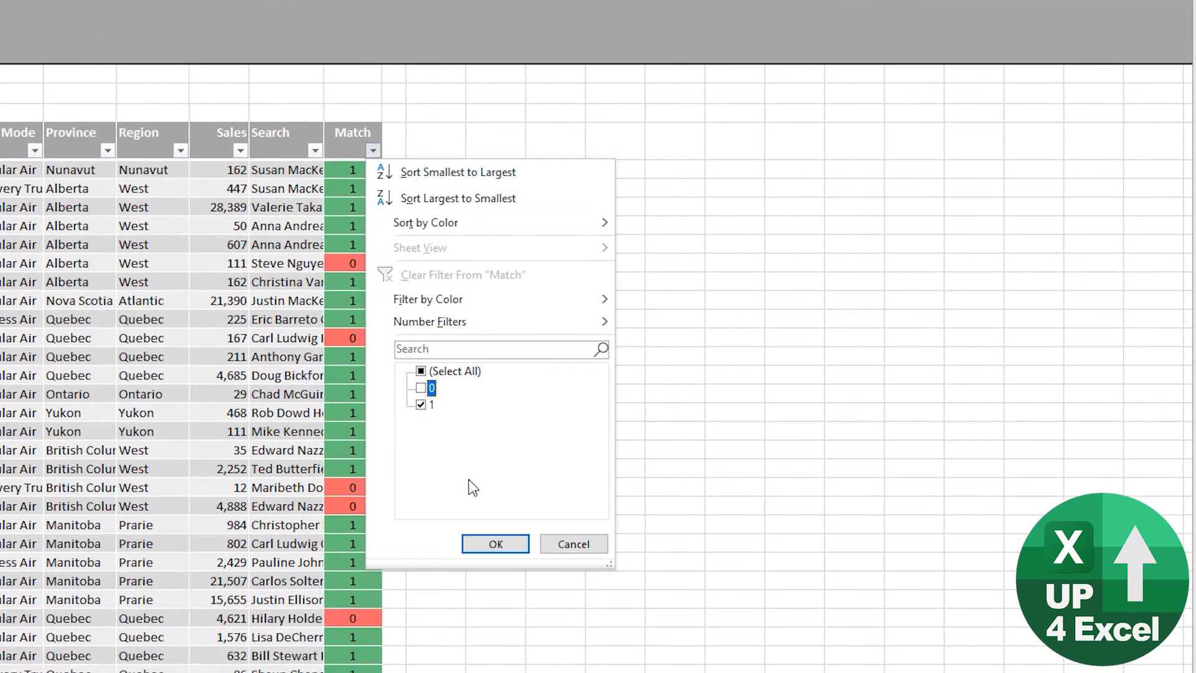
click(499, 548)
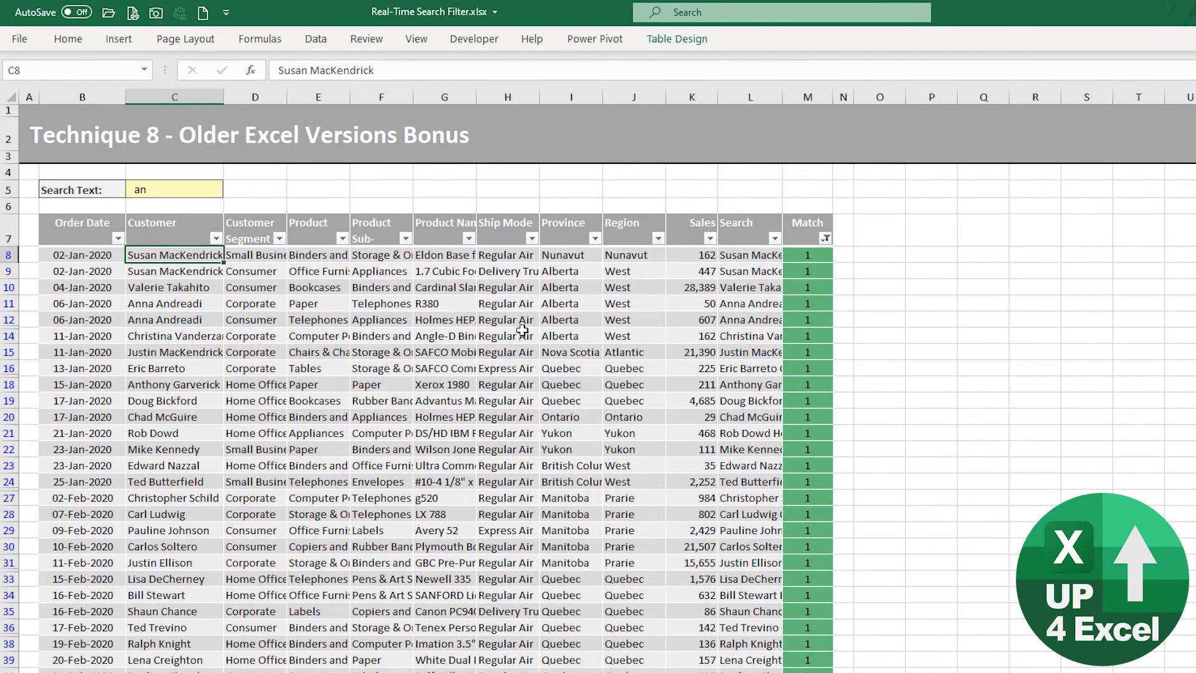
click(474, 39)
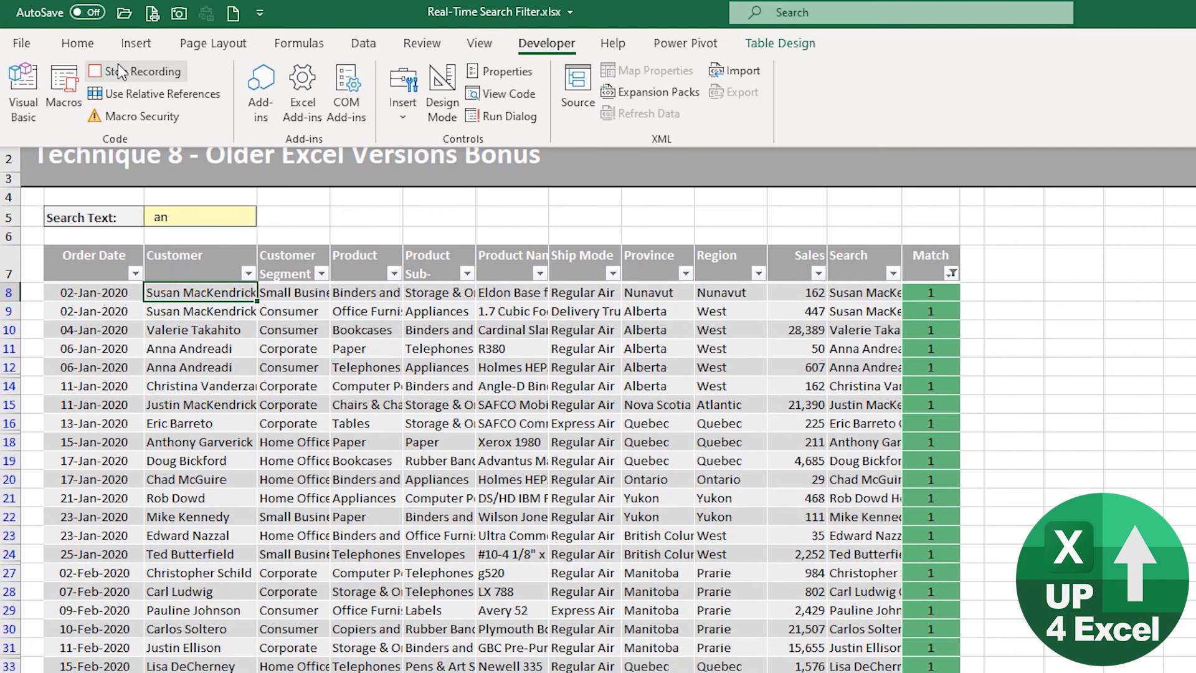
click(120, 72)
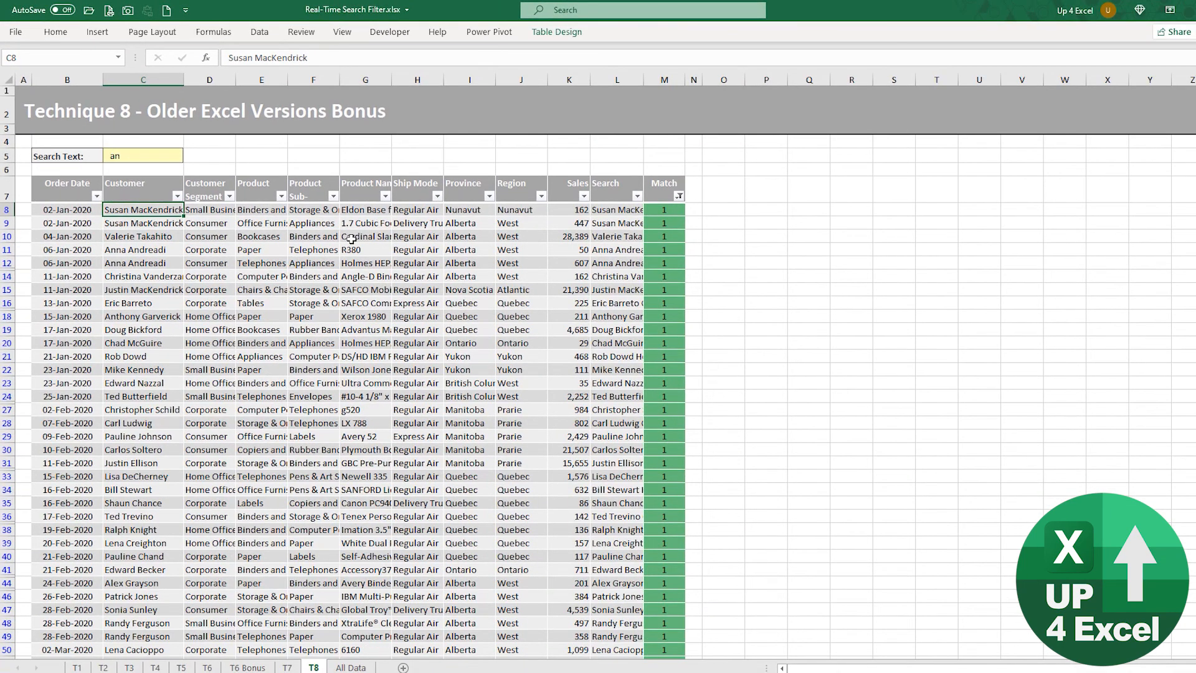
key(alt+a)
key(c)
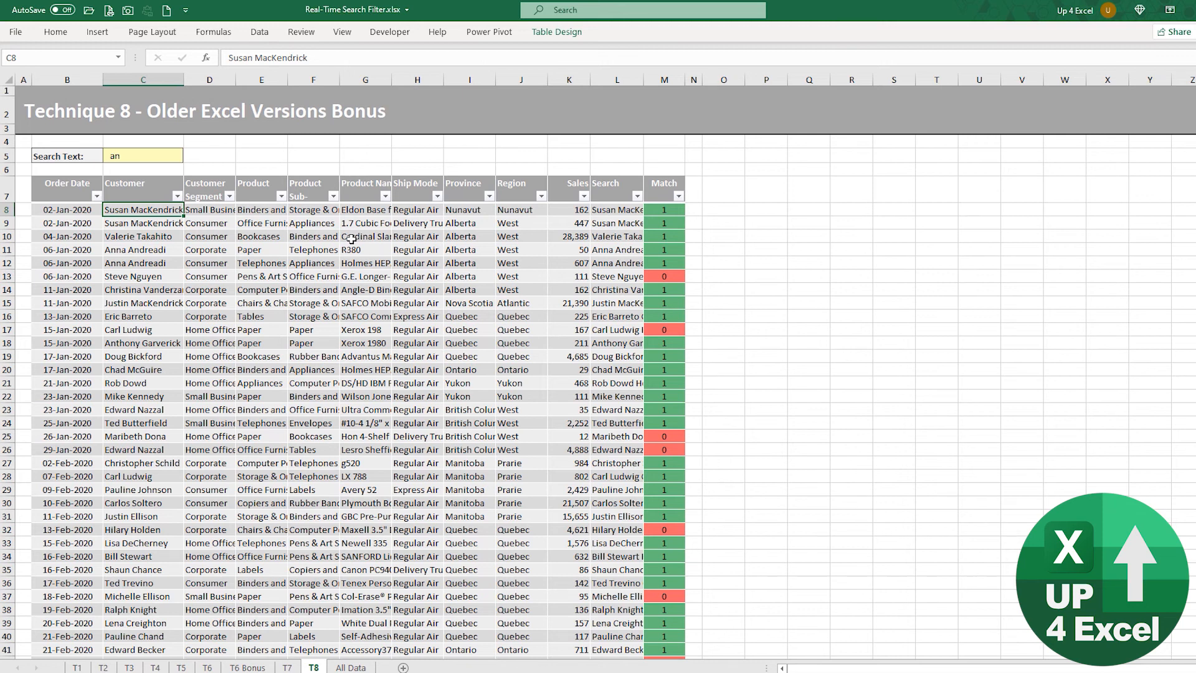
- Open Module1 in the Visual Basic editor and copy the recorded AutoFilter line for tblOrdersT8
key(alt+F11)
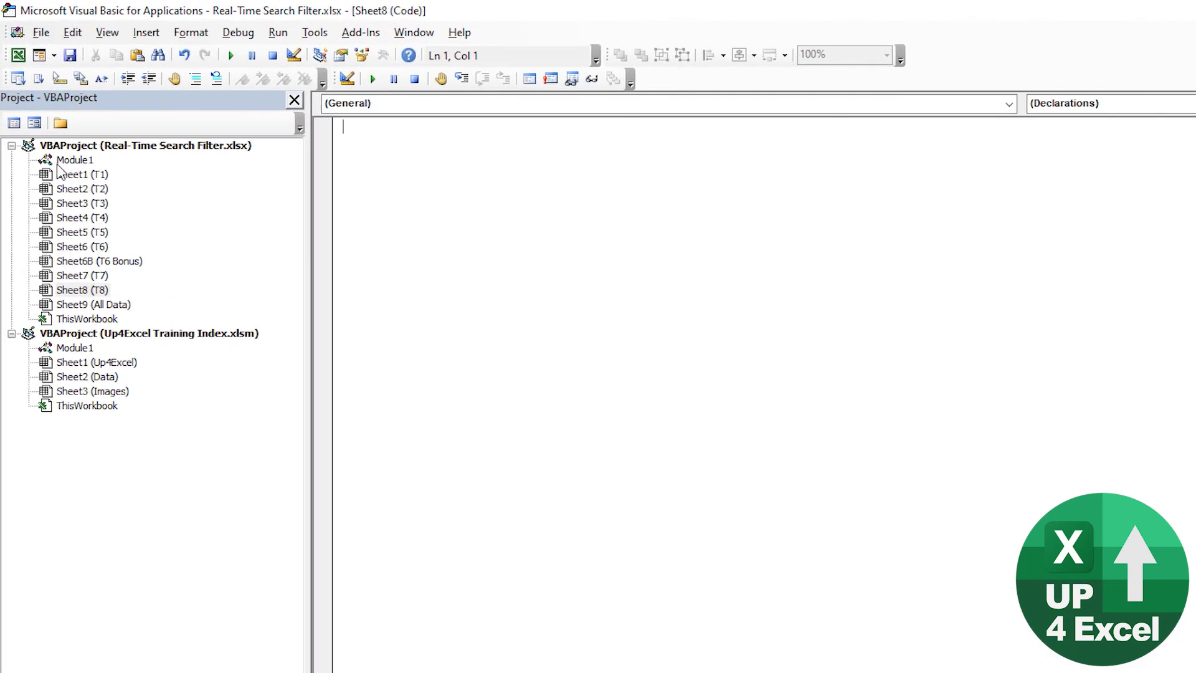
double_click(72, 163)
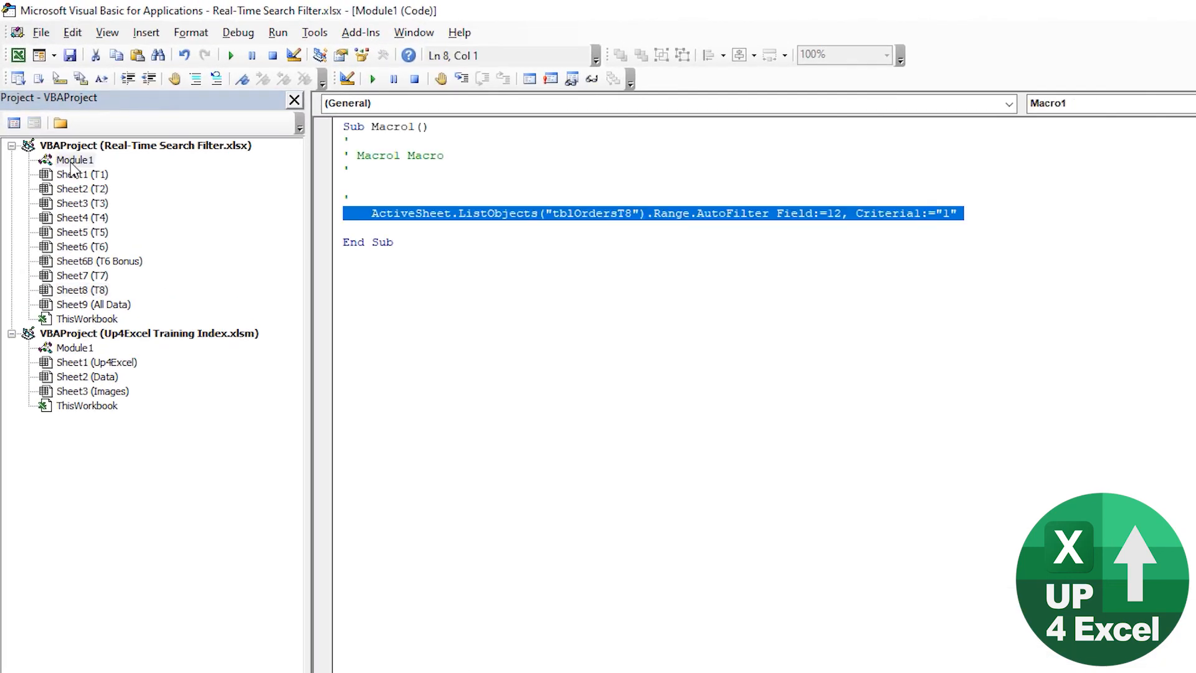
click(436, 185)
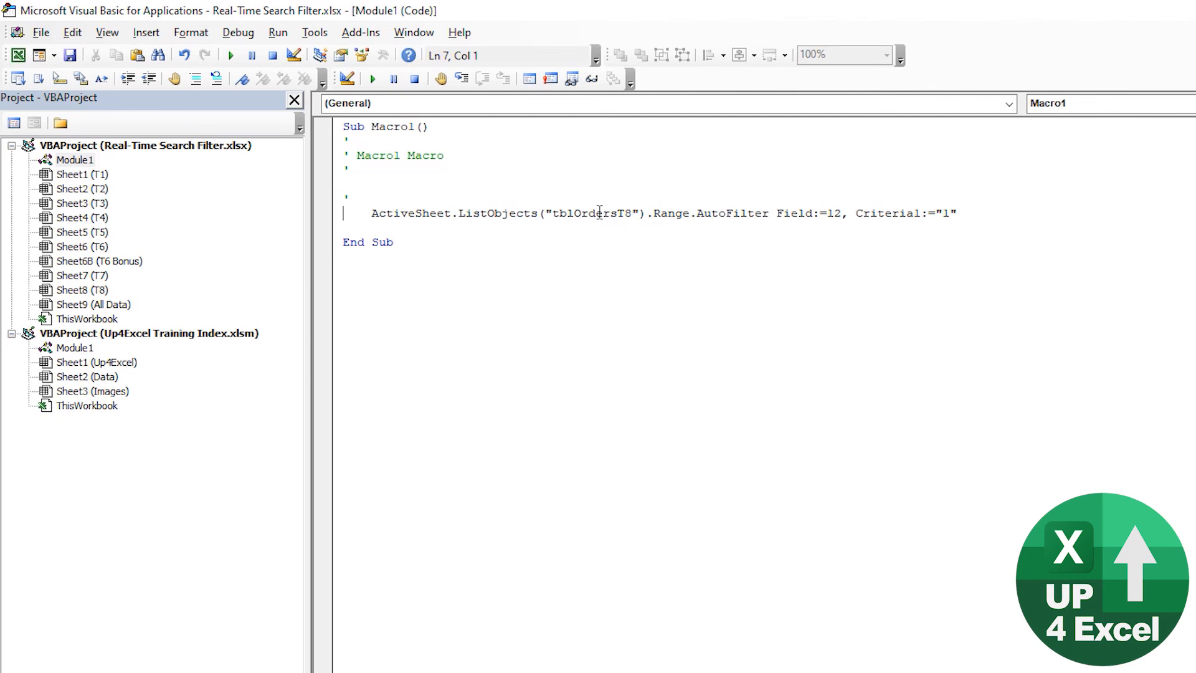
drag(631, 213, 554, 219)
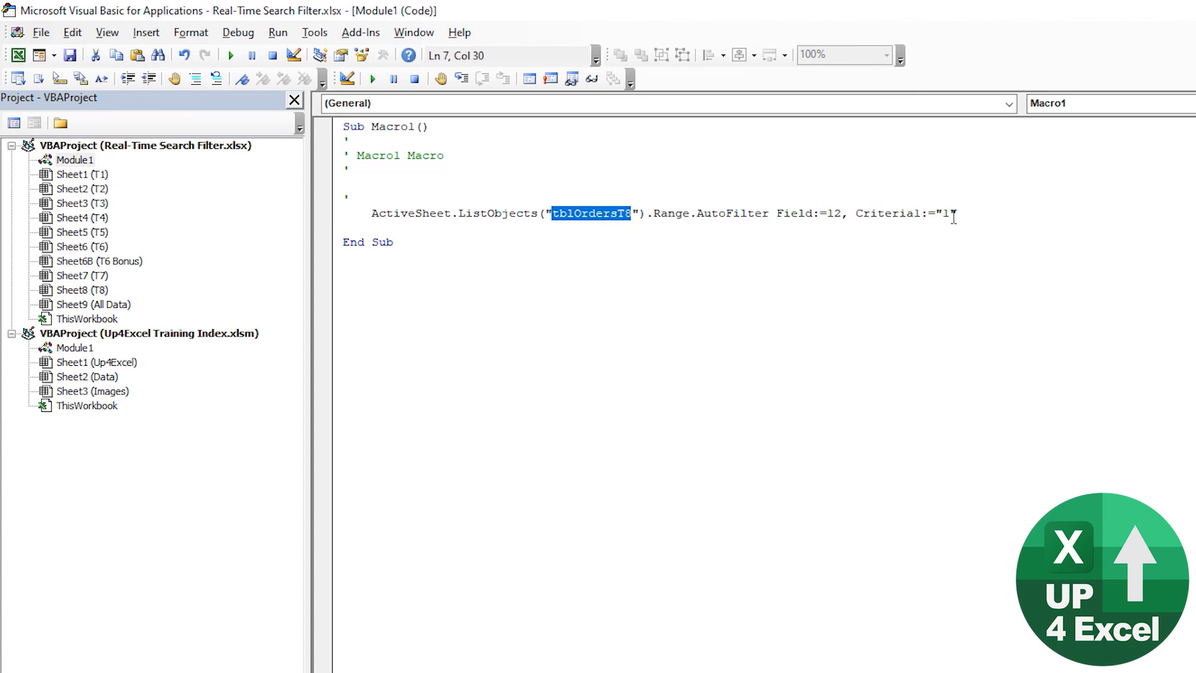
drag(949, 215, 933, 215)
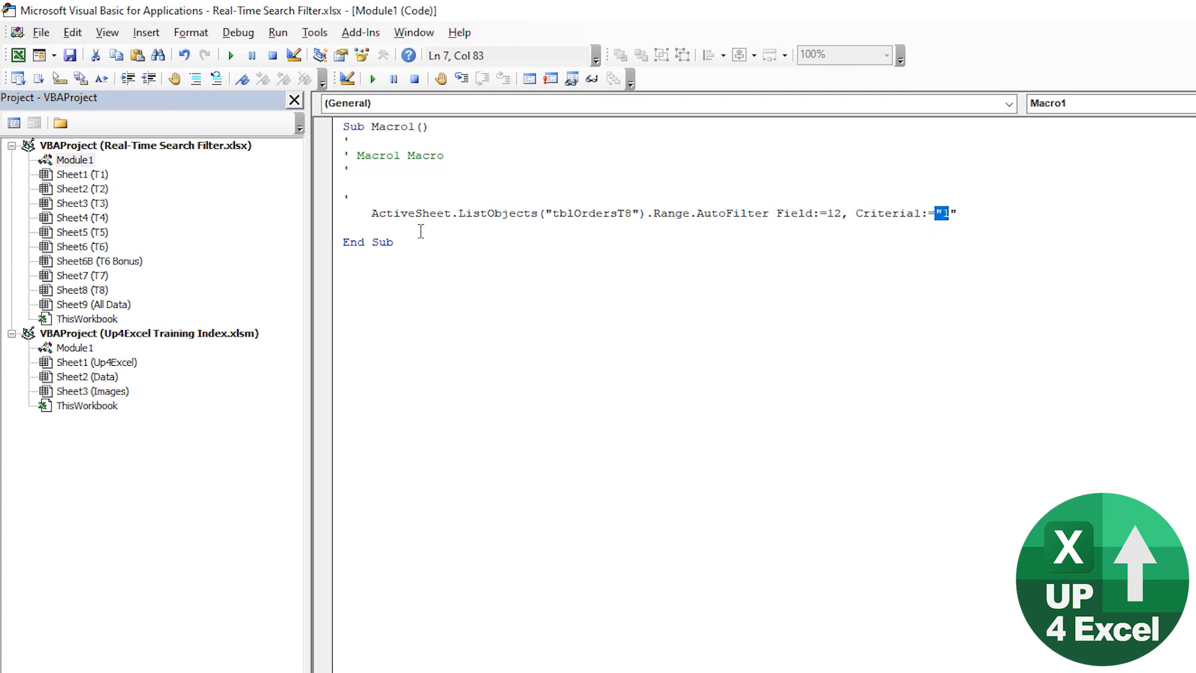
click(331, 221)
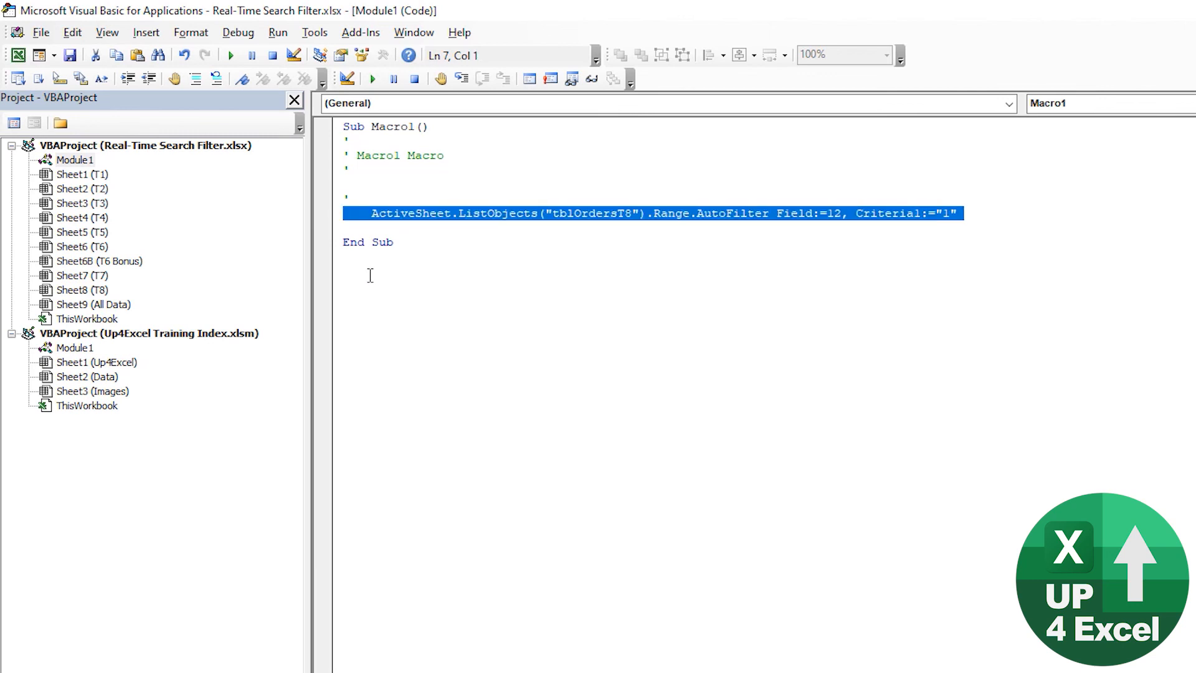
key(ctrl+c)
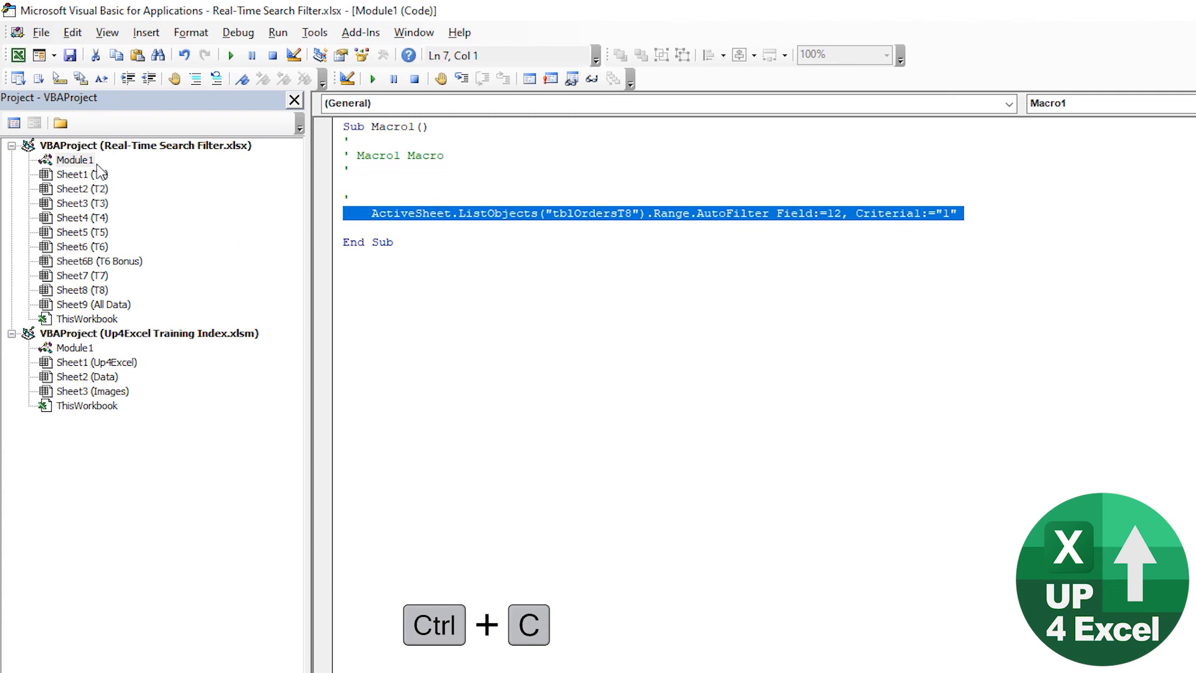
- Create a TextBox1 Change event procedure in Sheet8 (T8), paste the copied AutoFilter line into it, and remove the extra blank line
click(82, 290)
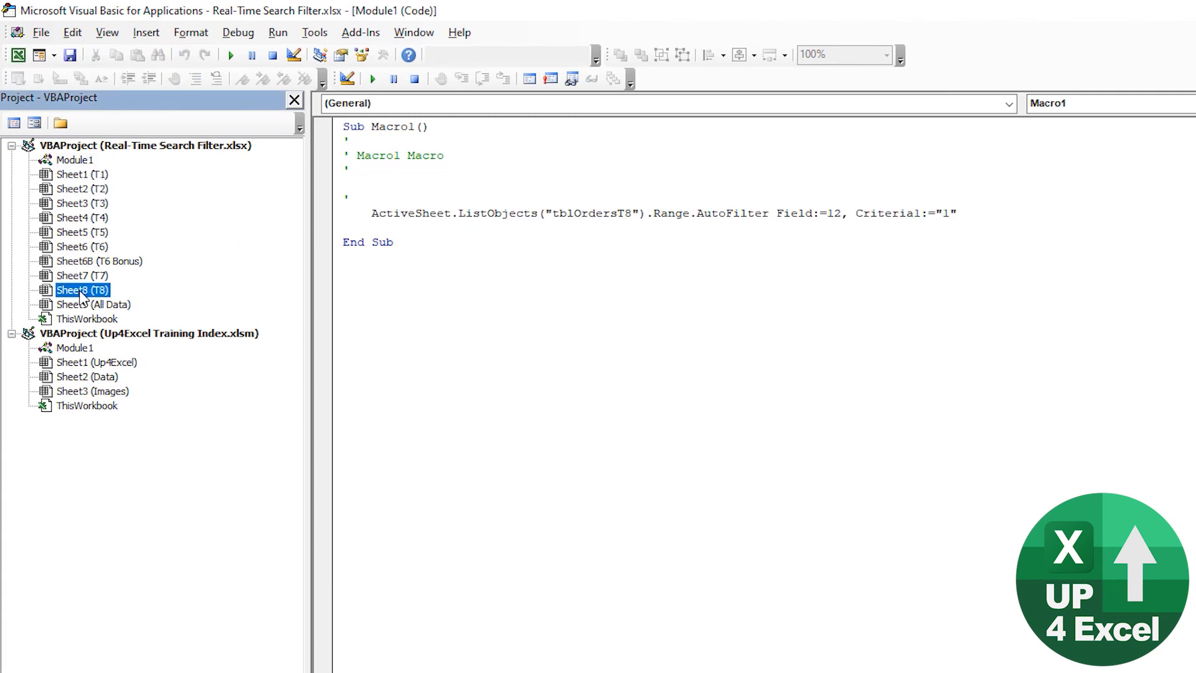
double_click(80, 293)
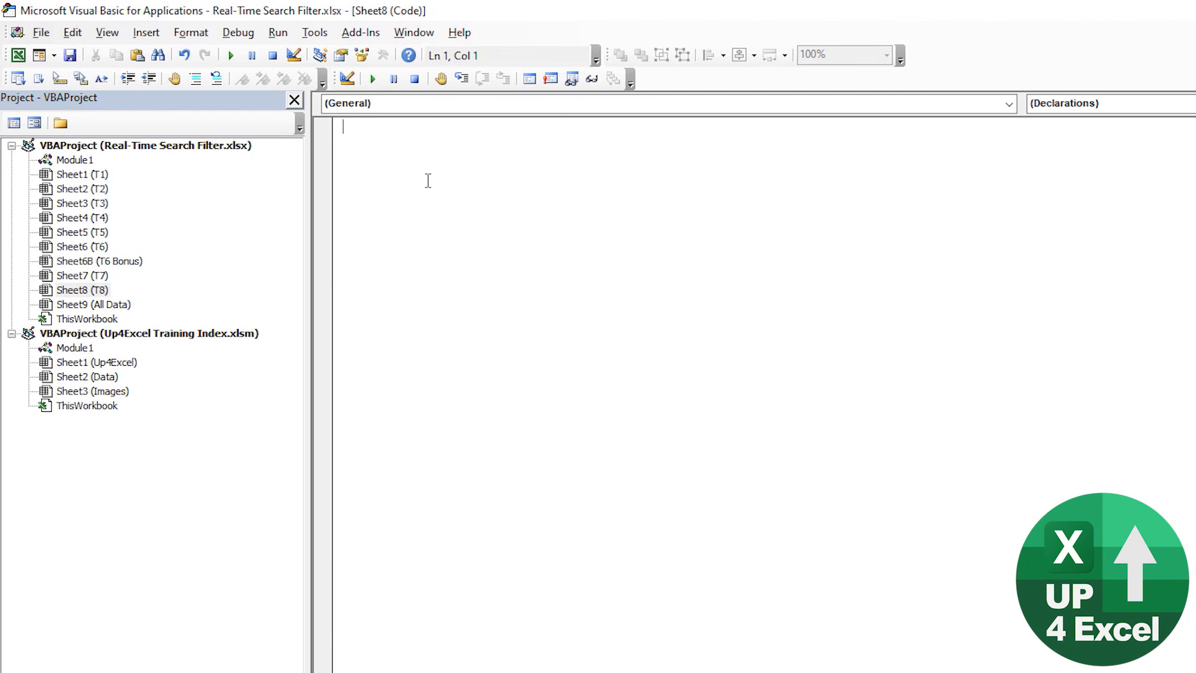
click(1010, 105)
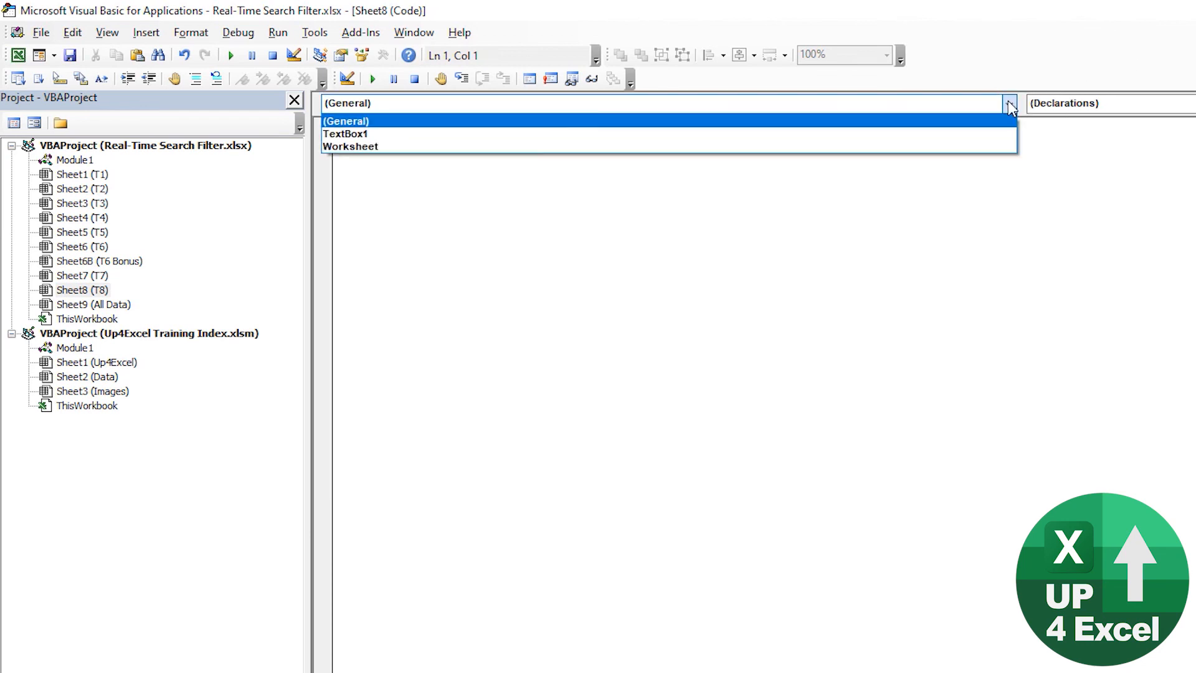
click(343, 134)
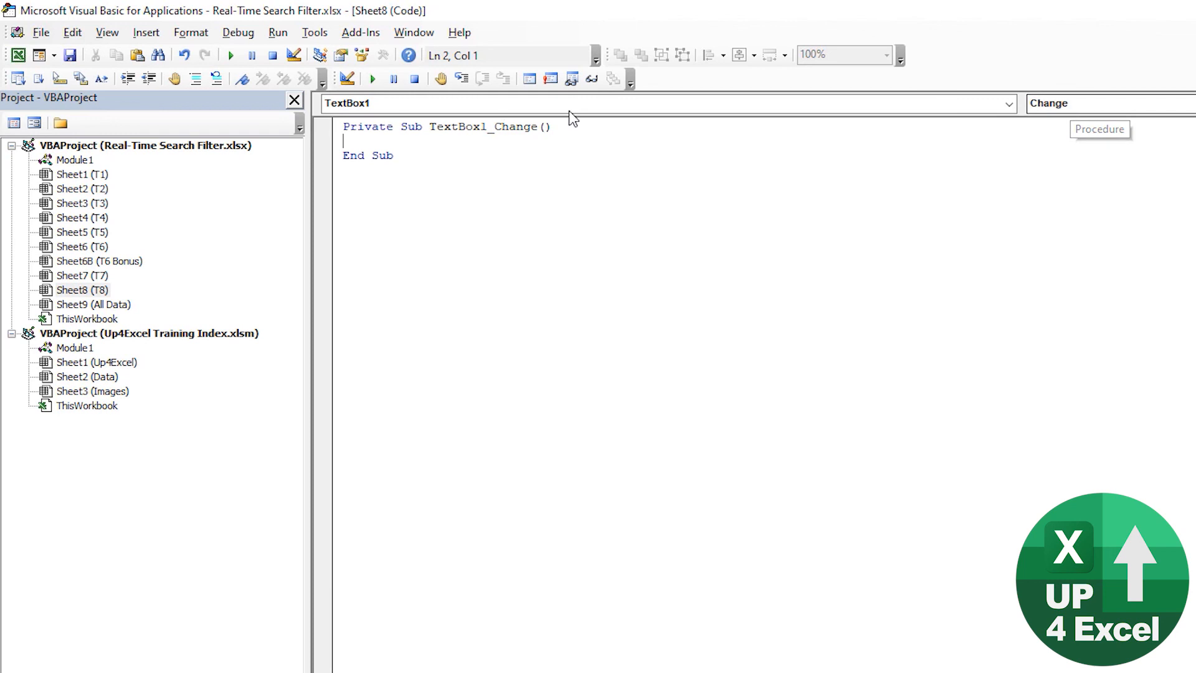
key(Return)
key(Return)
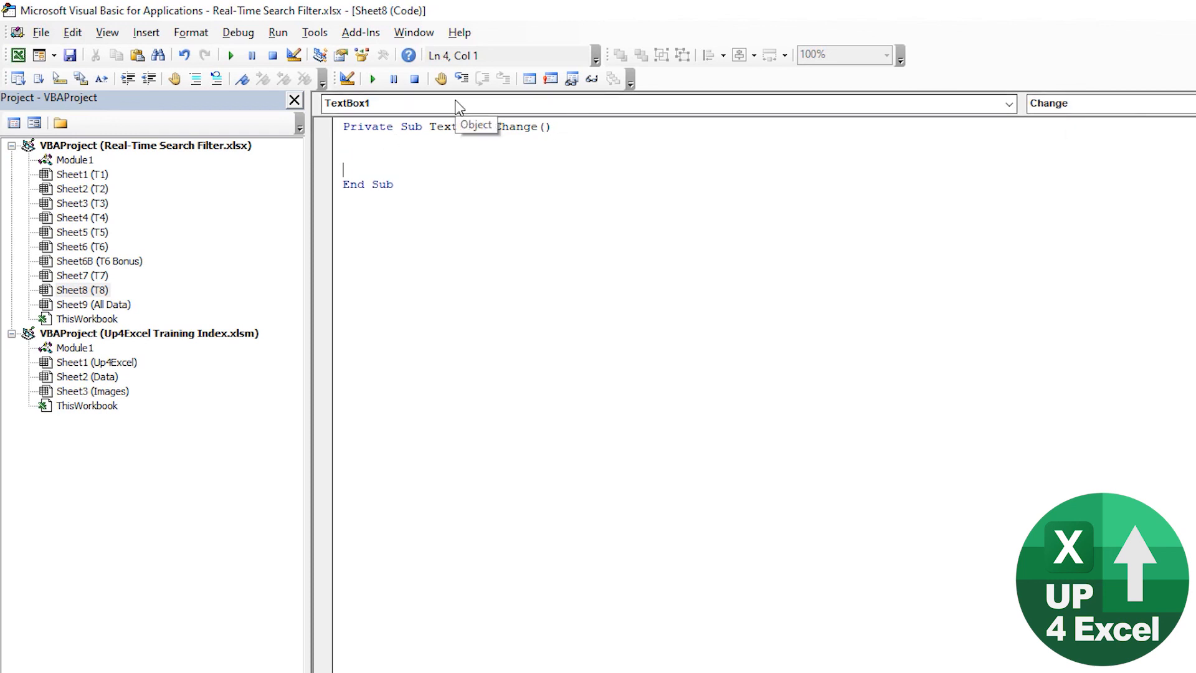
key(ctrl+v)
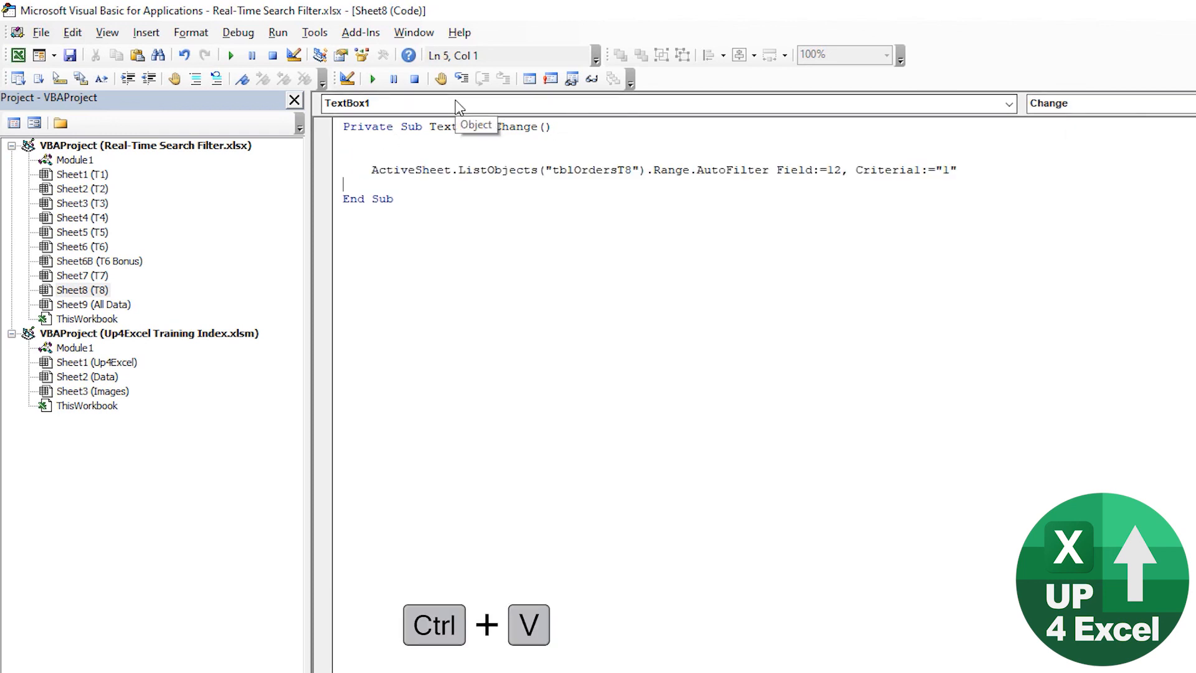
click(1063, 105)
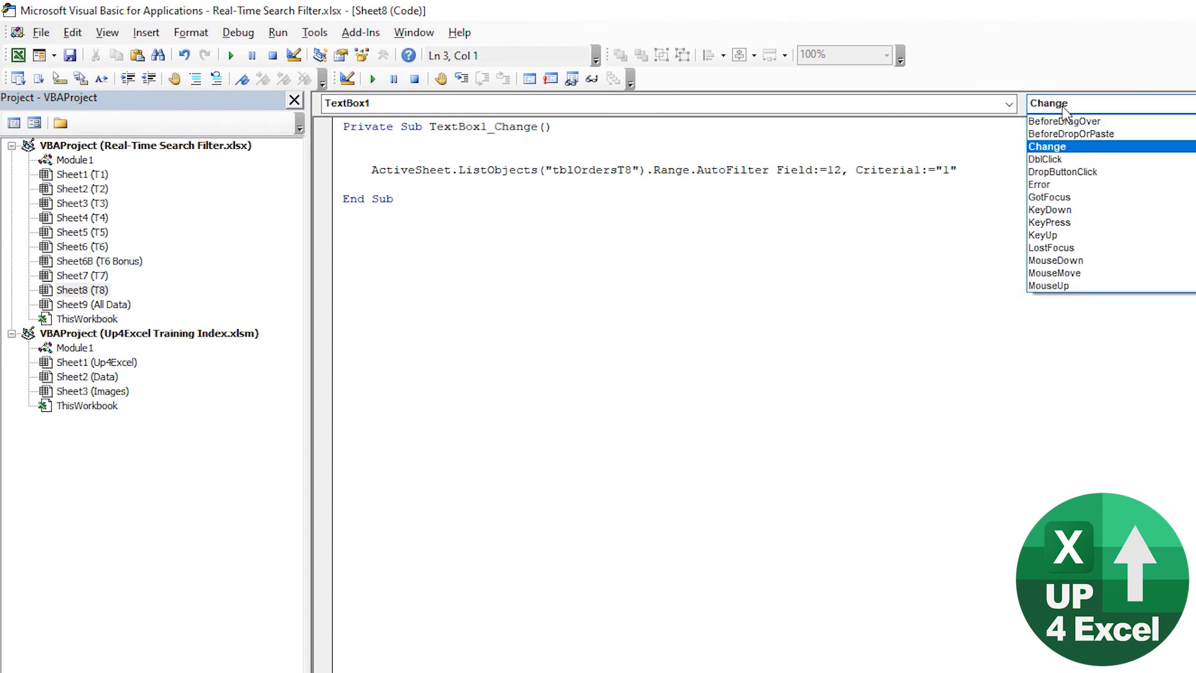
click(1069, 148)
key(Delete)
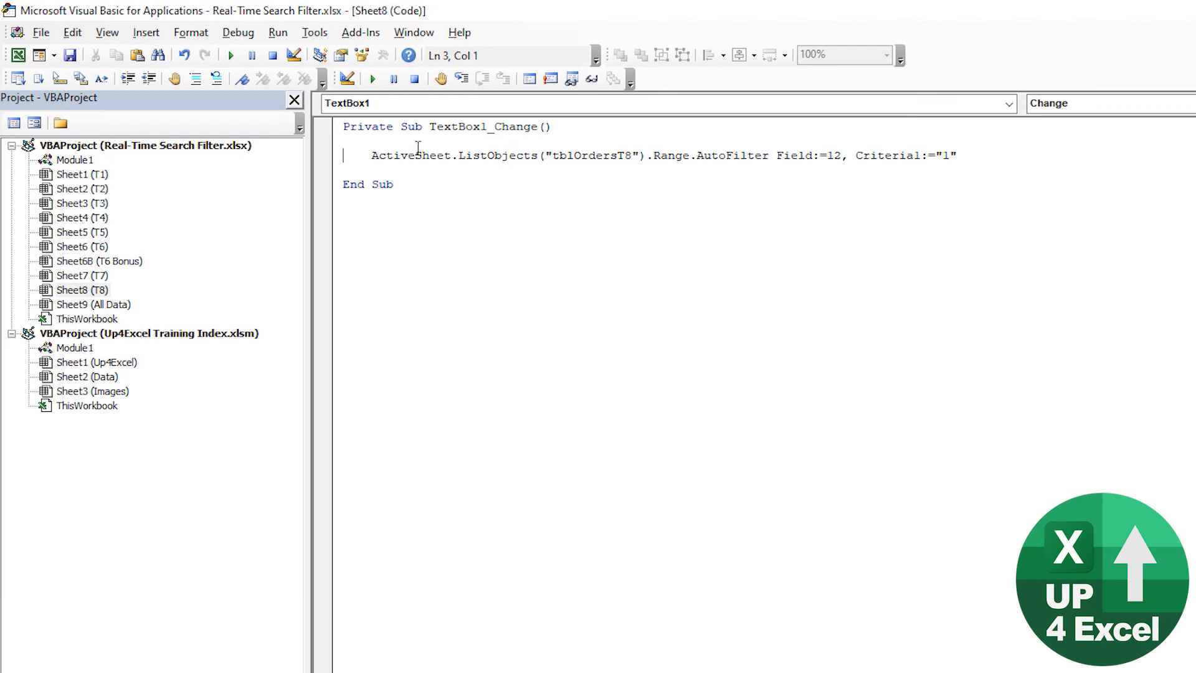
- Return to the T8 sheet in Excel and test the live filter with "a", "an", "ann" and a customer's first name, ending on "an"
key(alt+F11)
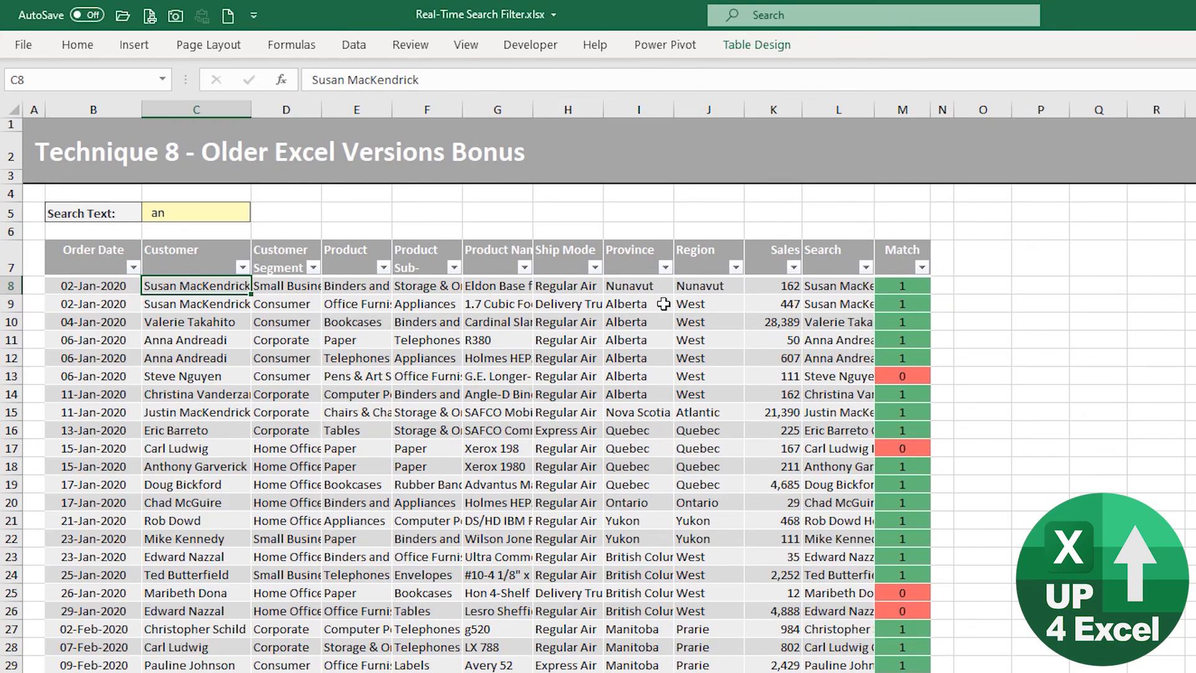
double_click(209, 210)
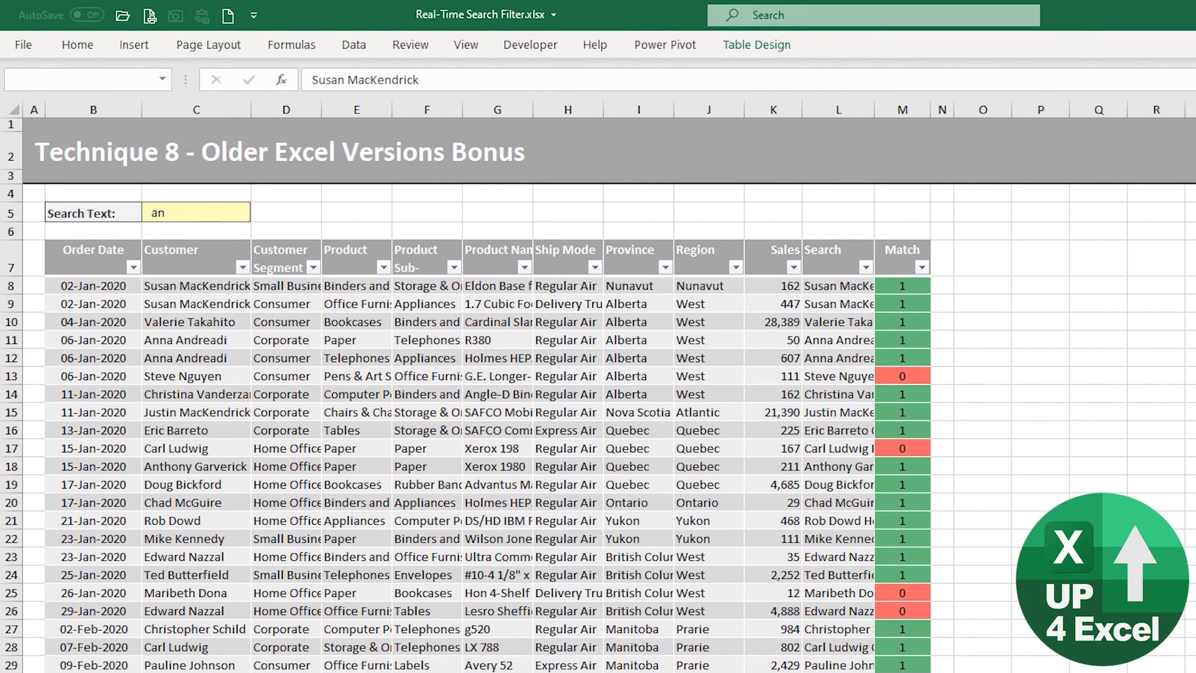
key(BackSpace)
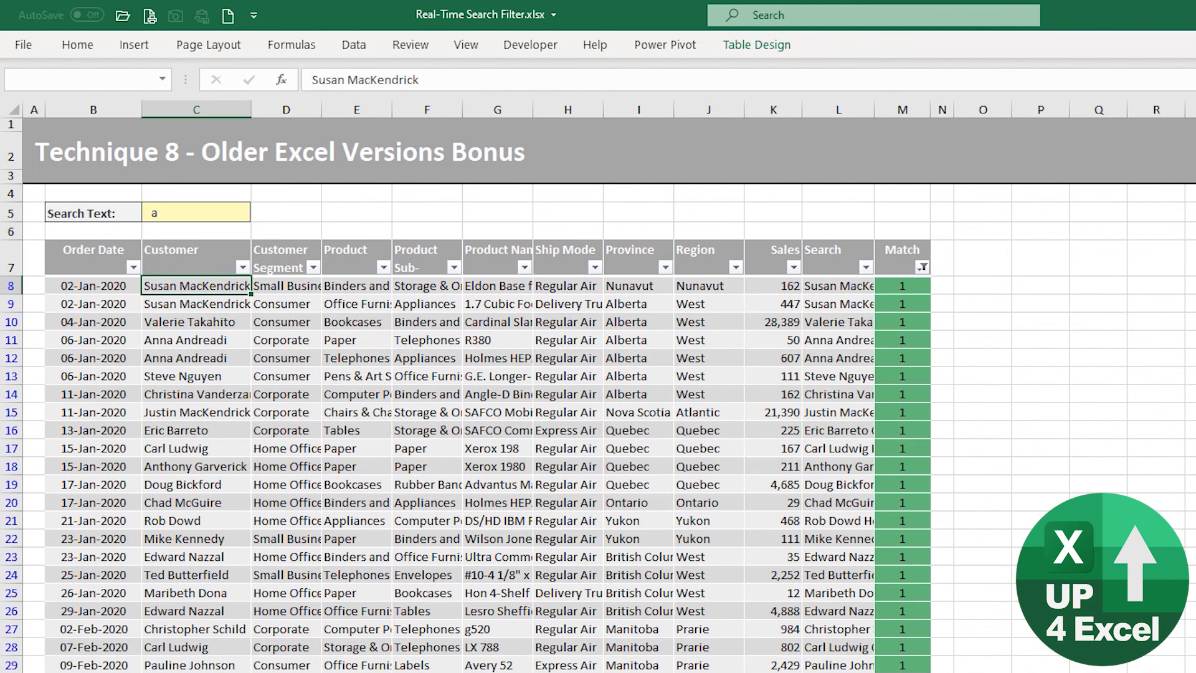
text(n)
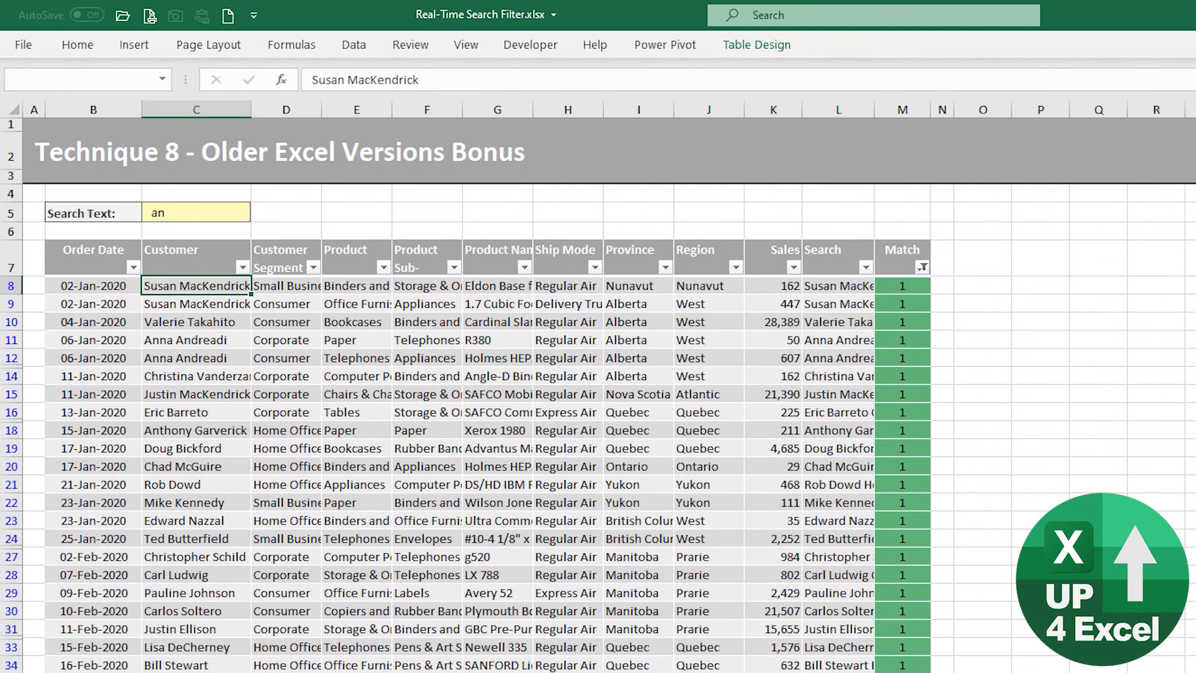
text(n)
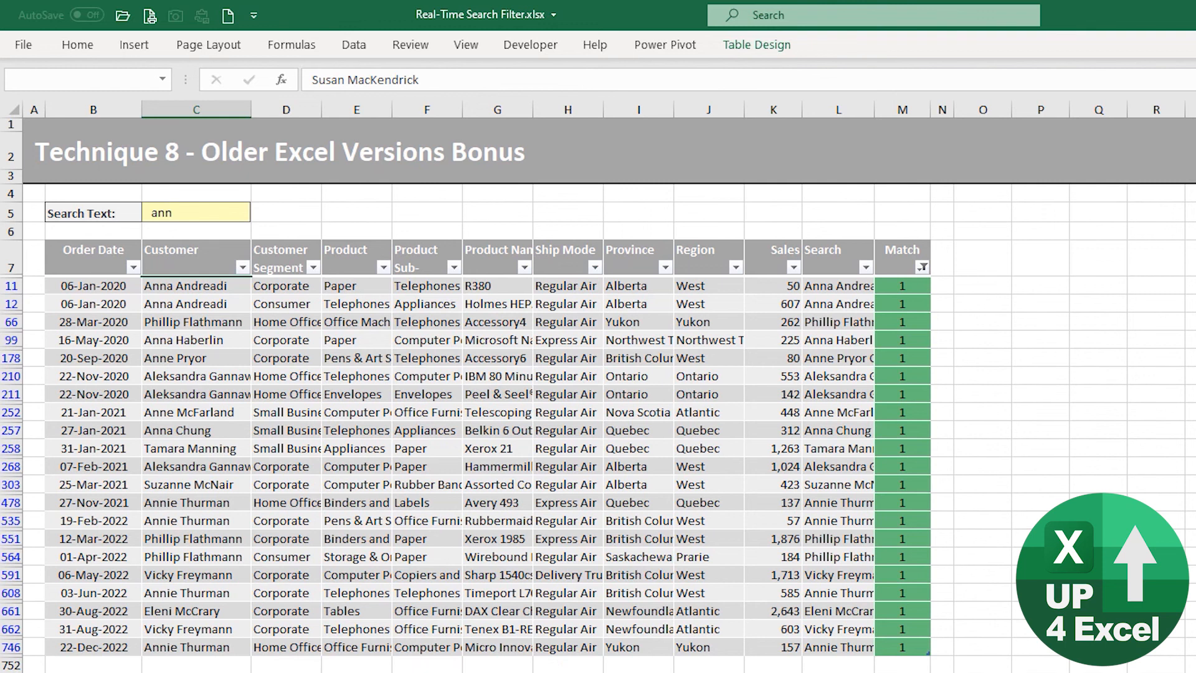
text(a)
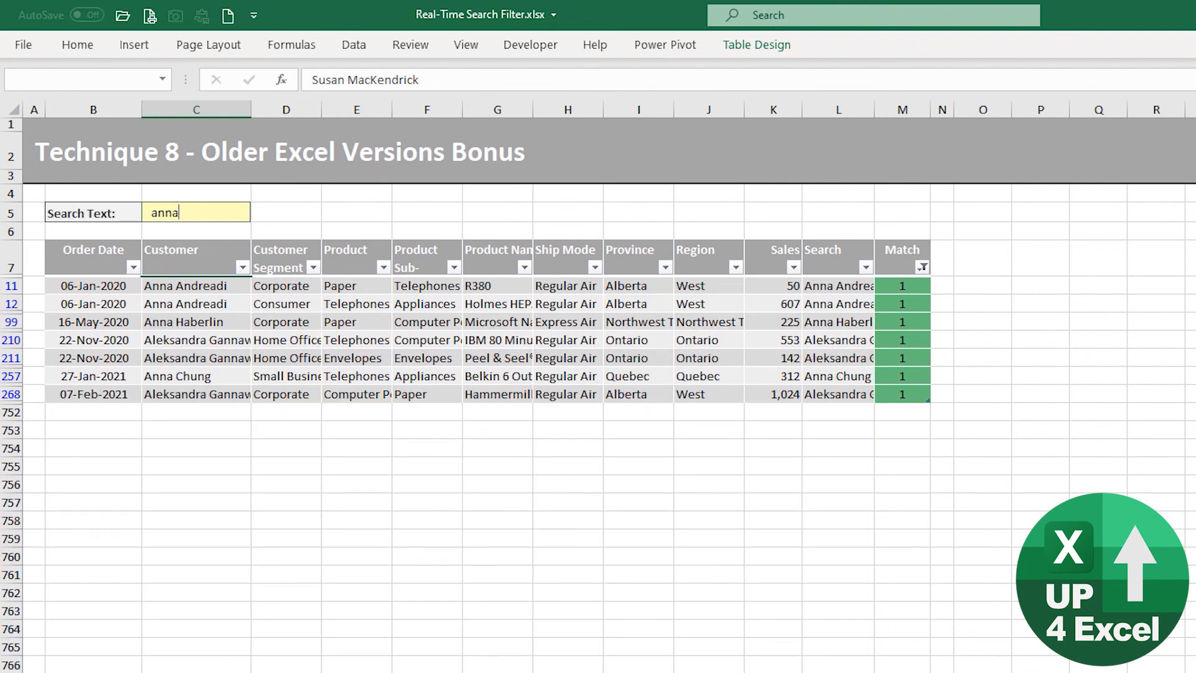
key(BackSpace)
key(BackSpace)
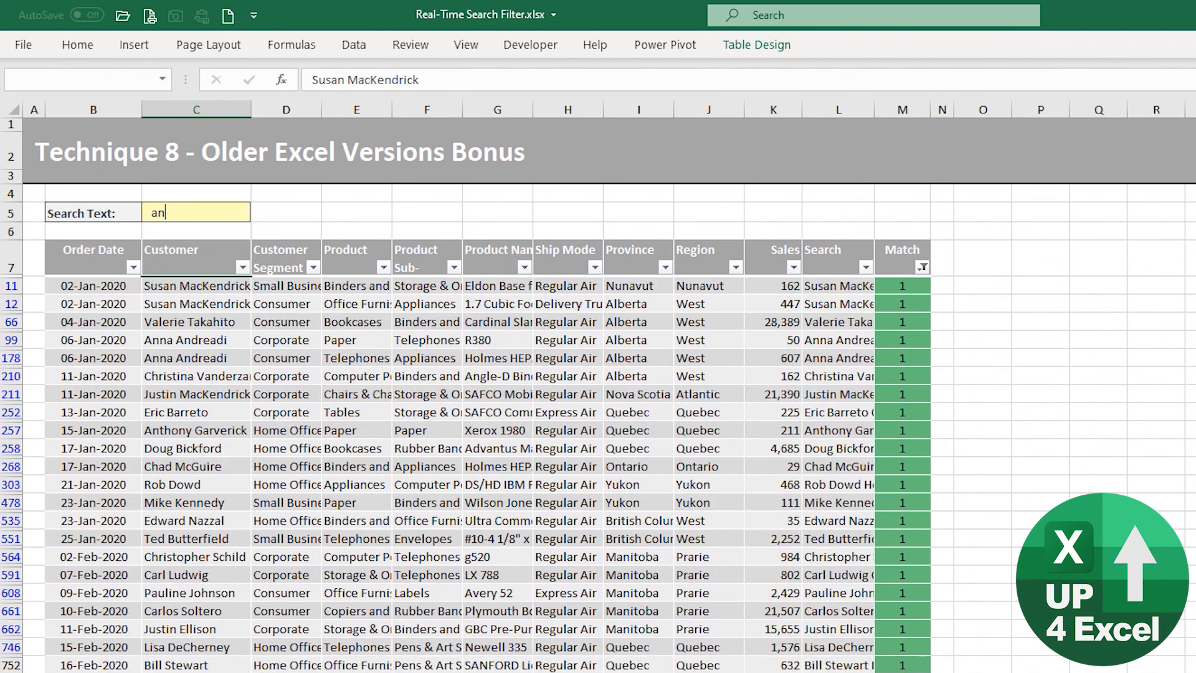